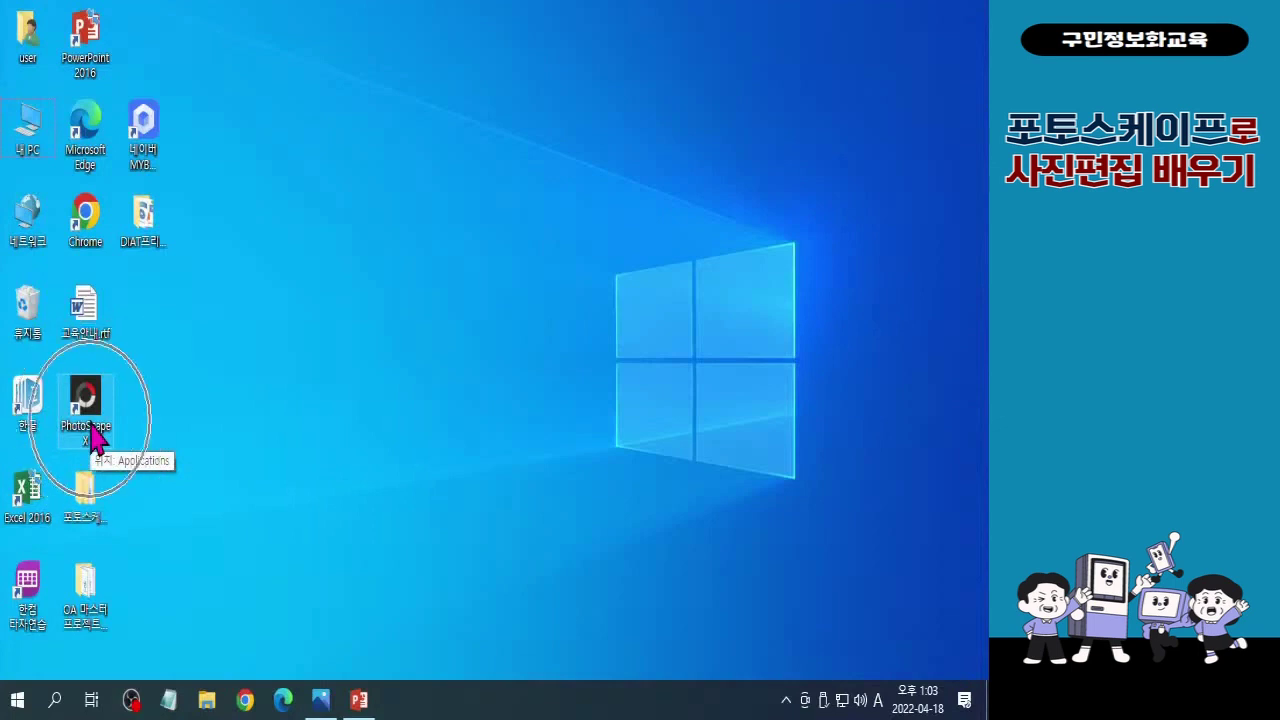
# Step: Launch PhotoScape X and open 향수.jpg from the 6장 folder in the photo editor
pyautogui.doubleClick(105, 435)
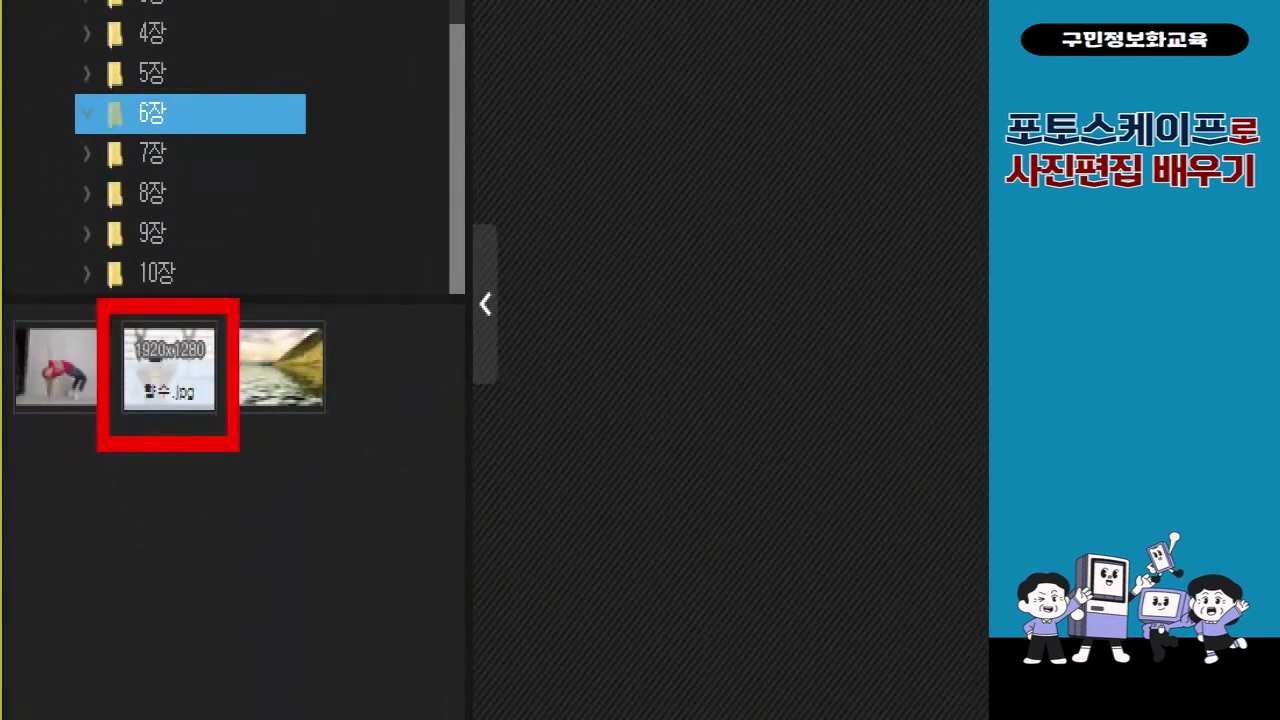
pyautogui.click(168, 365)
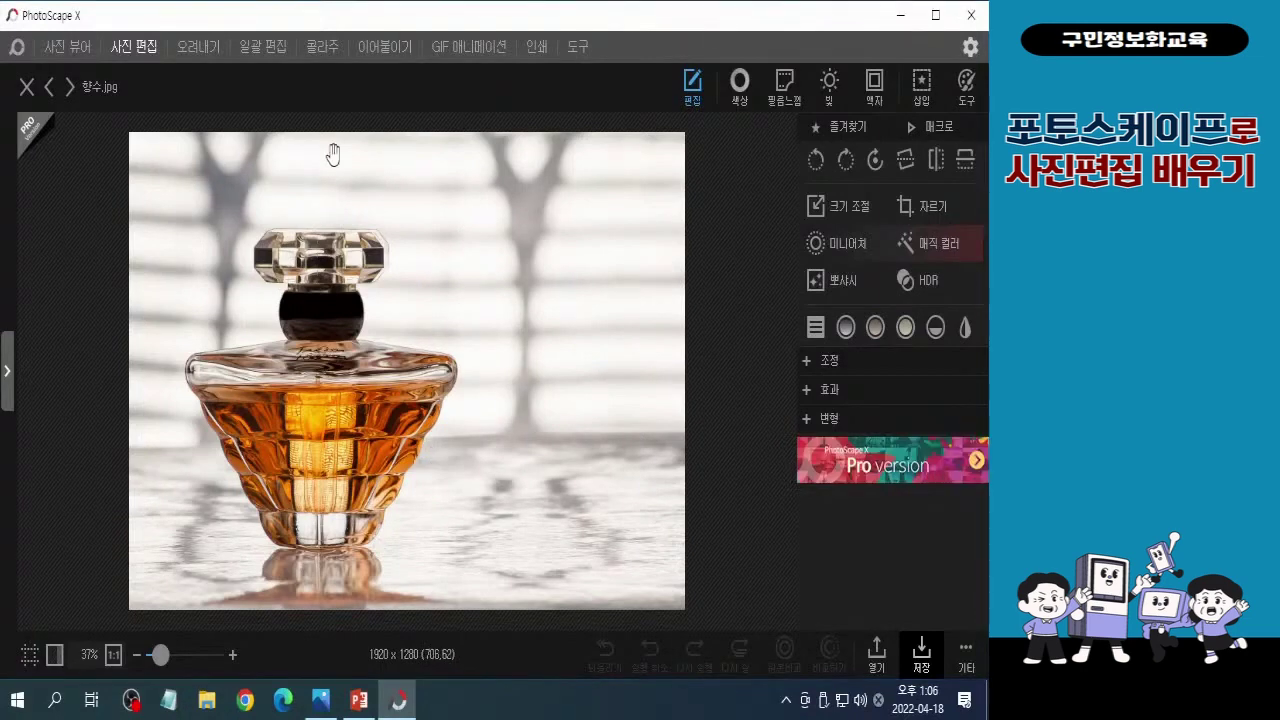
# Step: Switch to the cutout workspace (오려내기) and load 향수.jpg from the 6장 folder onto the canvas
pyautogui.click(199, 60)
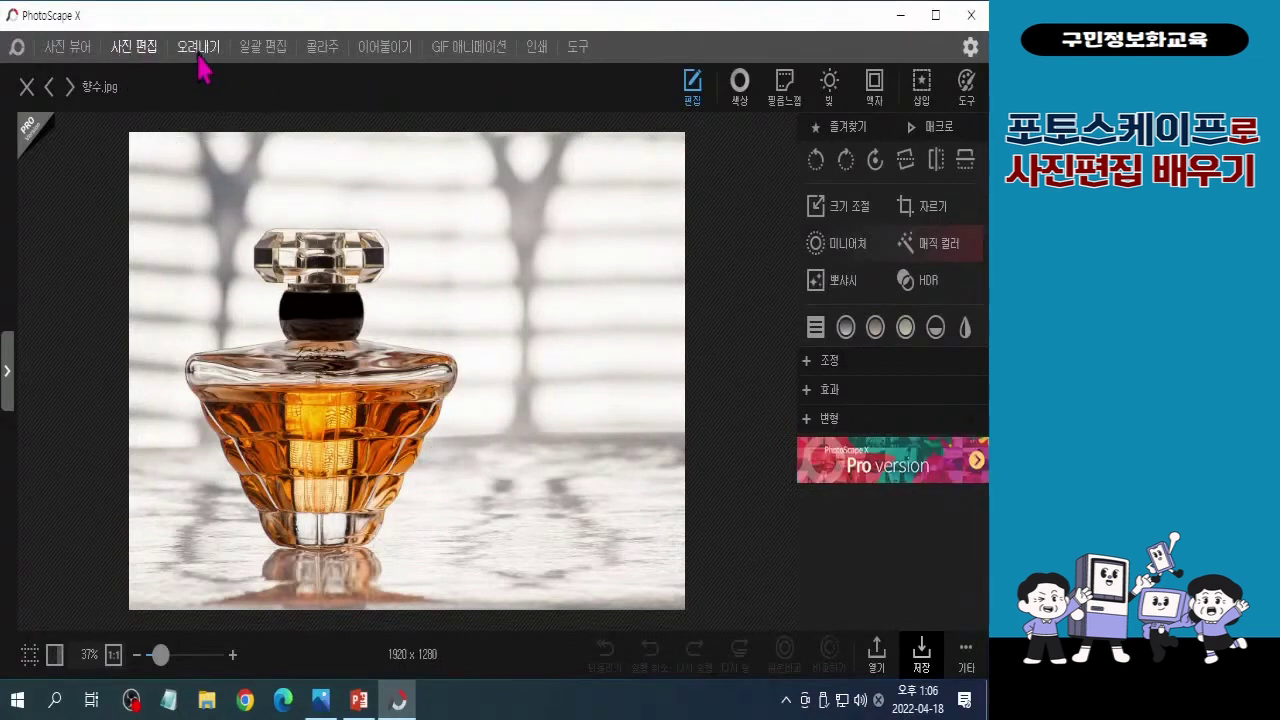
pyautogui.click(199, 60)
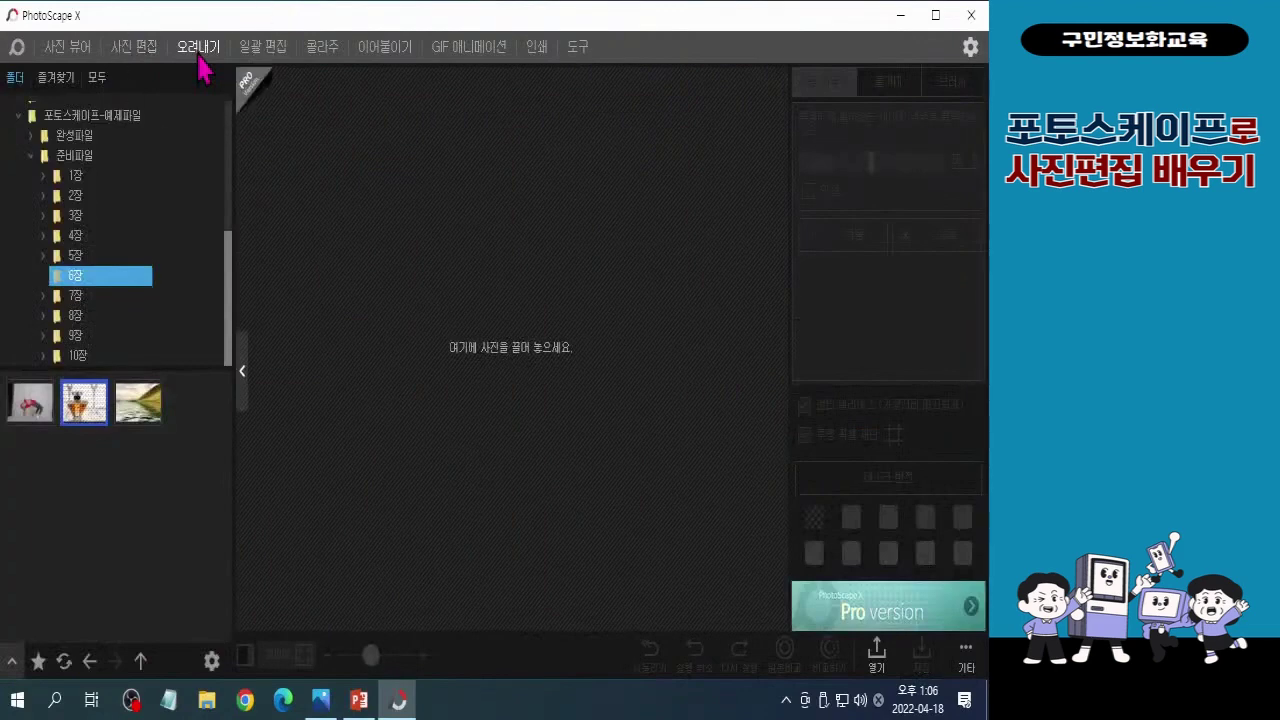
pyautogui.click(199, 60)
pyautogui.click(188, 62)
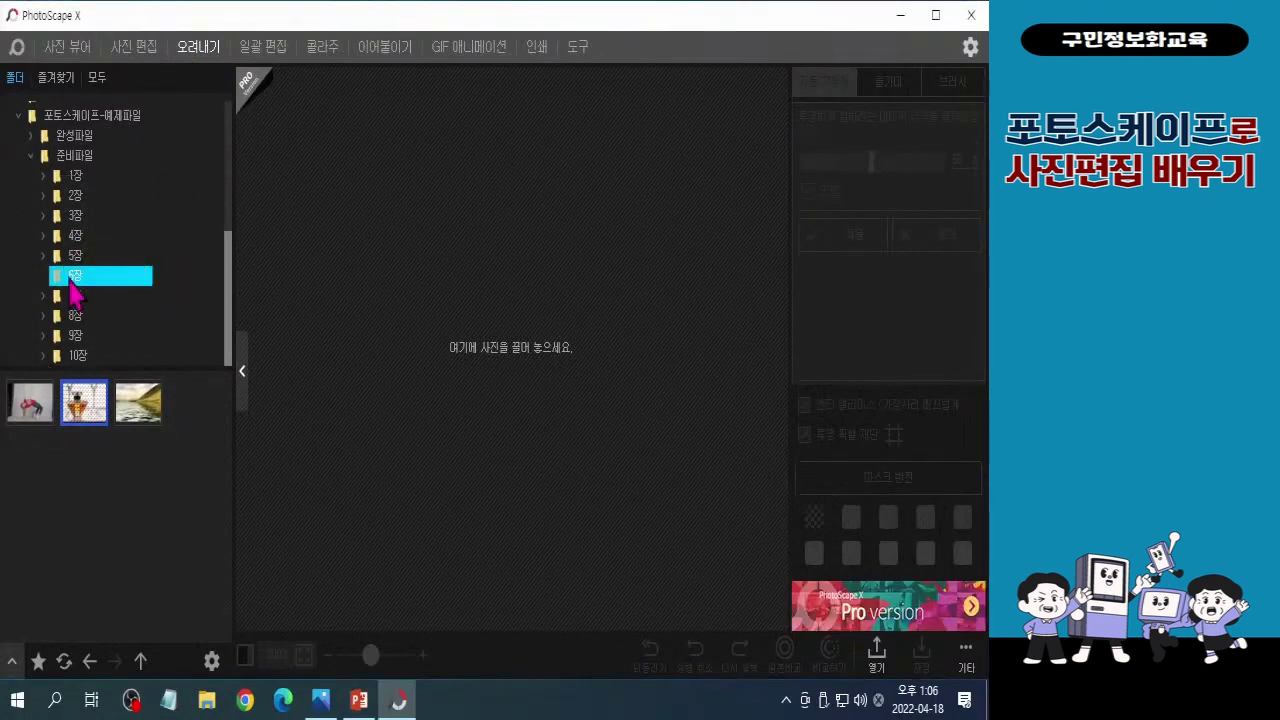
pyautogui.click(85, 416)
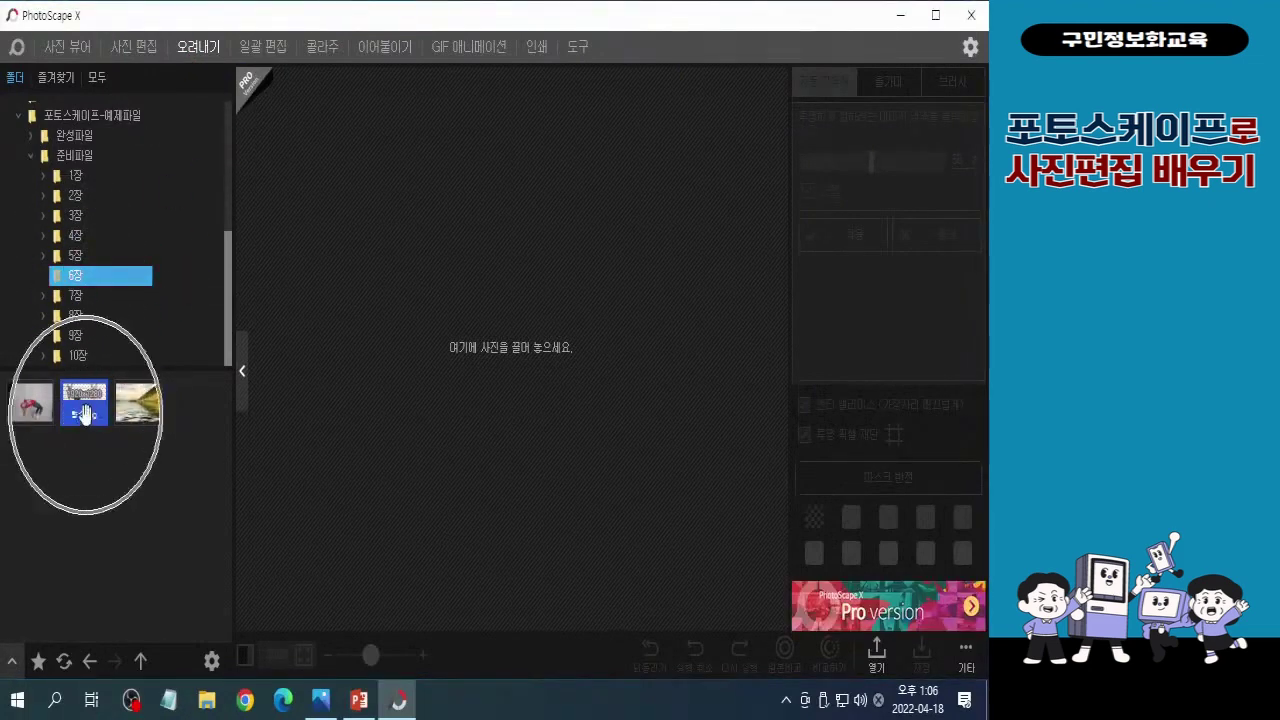
pyautogui.moveTo(83, 400); pyautogui.dragTo(443, 337)
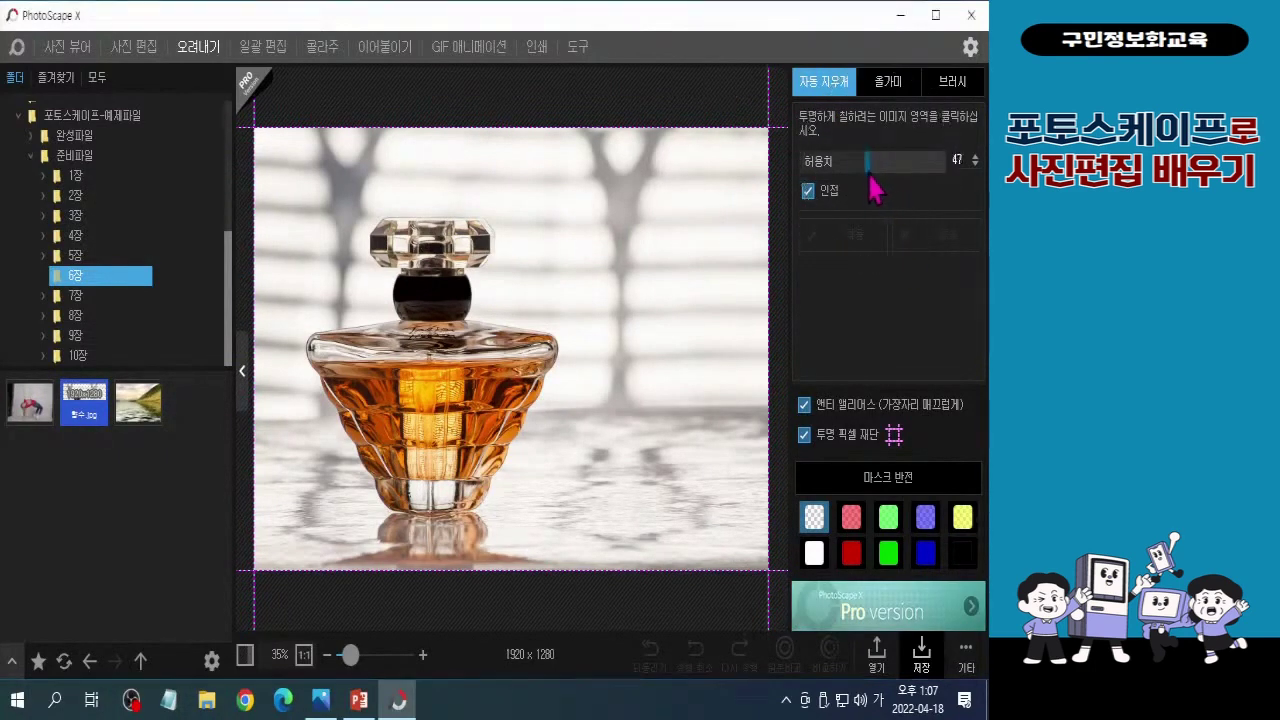
# Step: Set the auto eraser tolerance to 30 and erase the bright striped wall areas behind the perfume bottle
pyautogui.moveTo(877, 173); pyautogui.dragTo(848, 176)
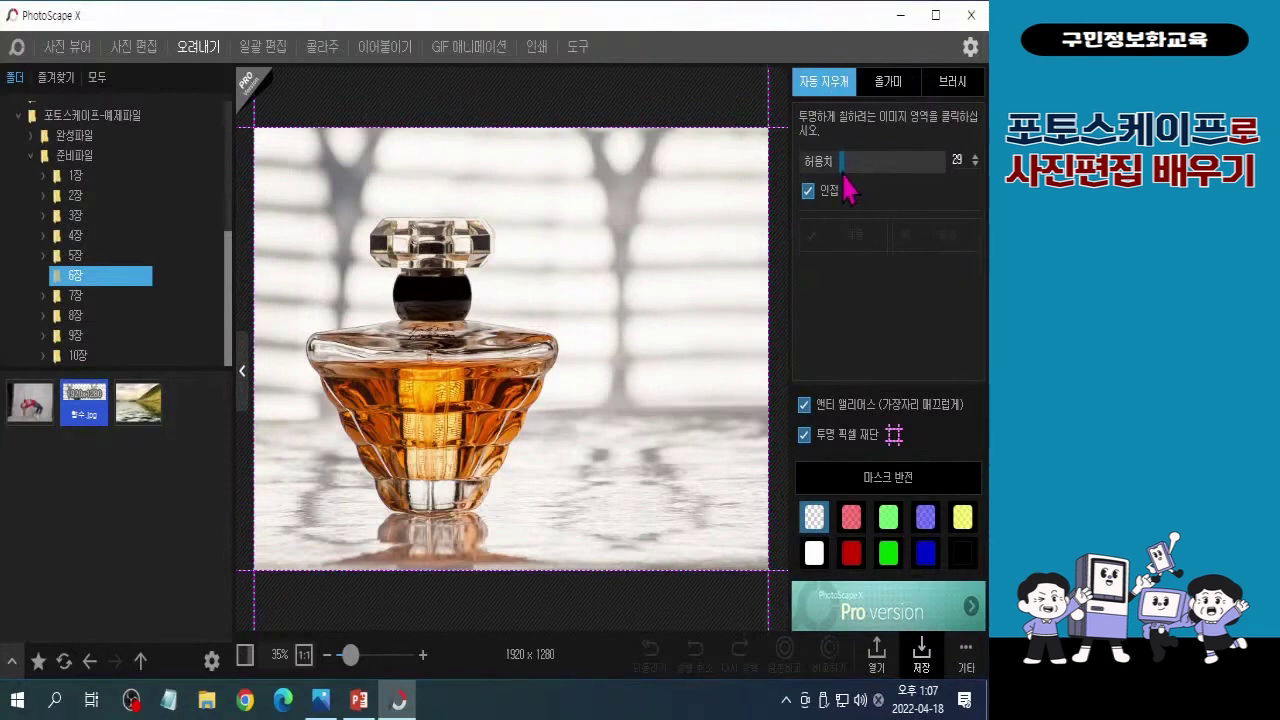
pyautogui.moveTo(842, 173); pyautogui.dragTo(844, 173)
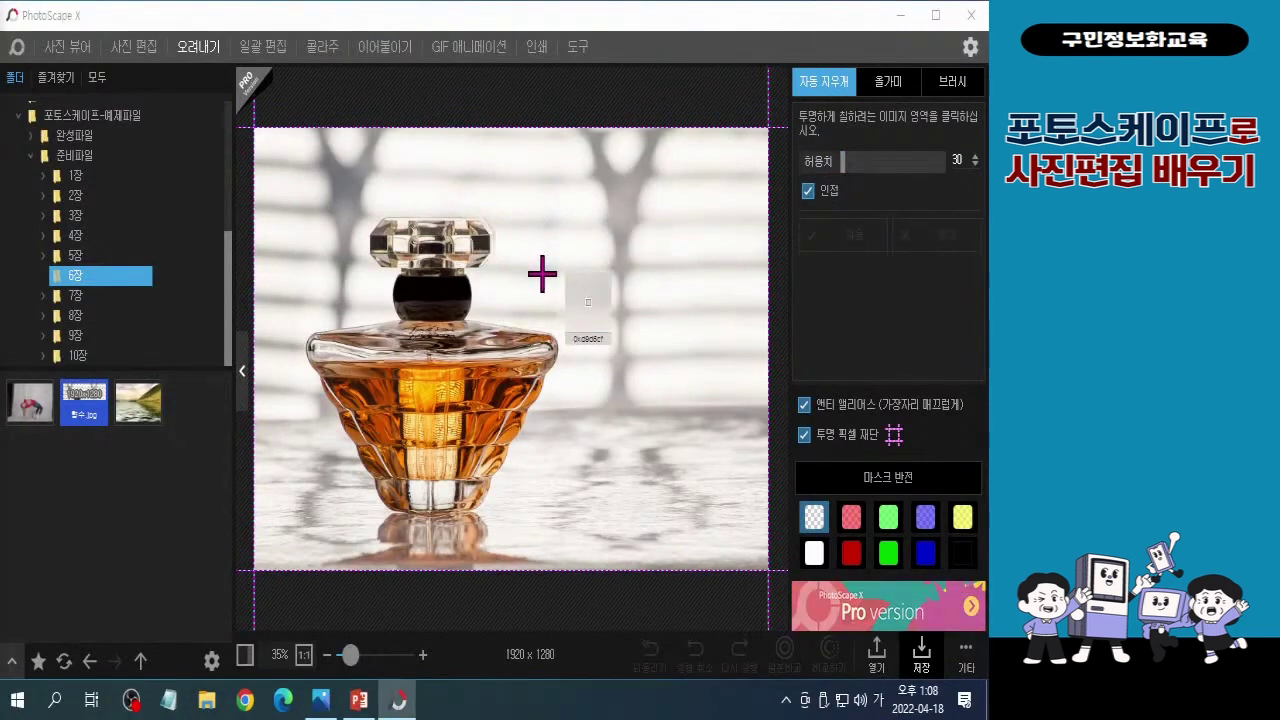
pyautogui.click(484, 183)
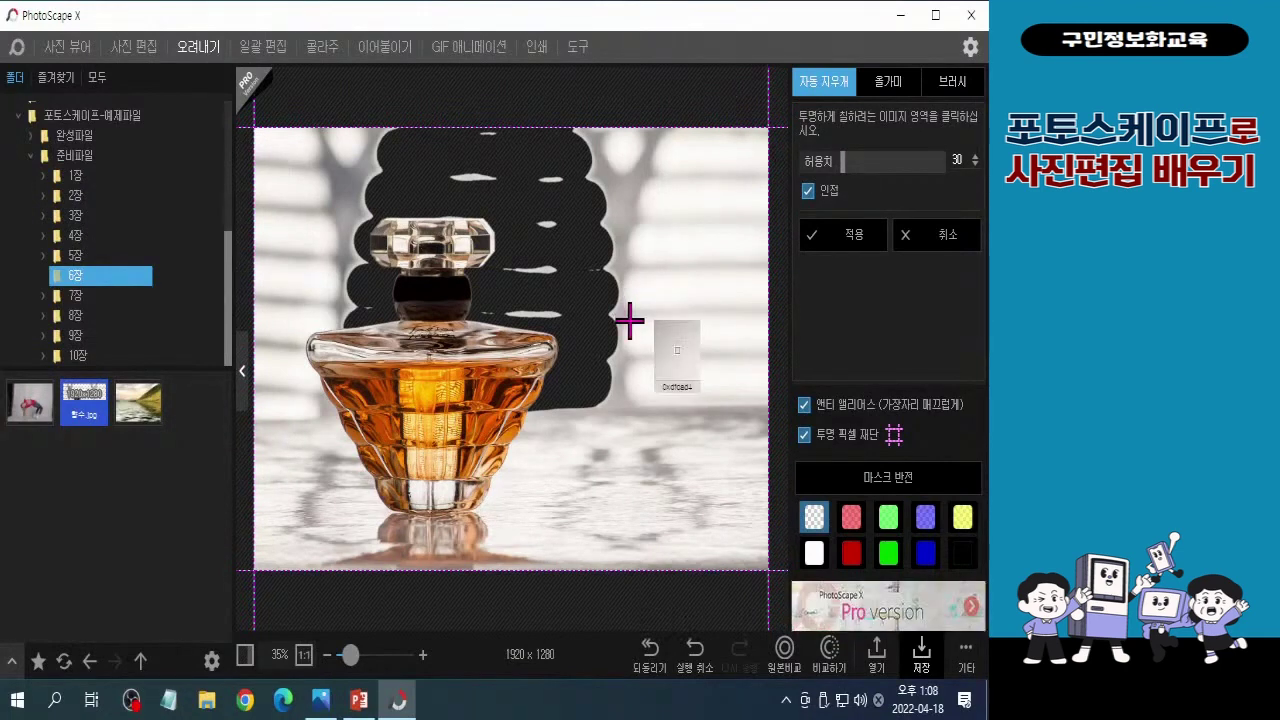
pyautogui.click(712, 207)
pyautogui.click(700, 290)
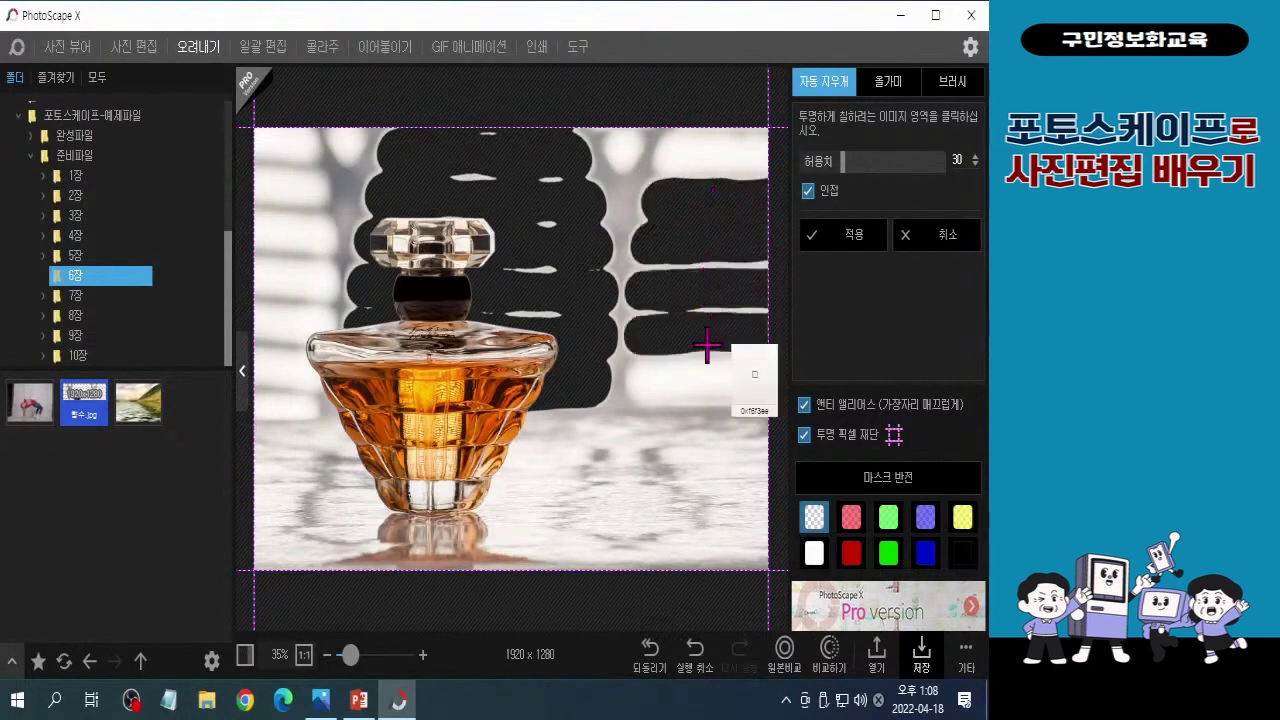
pyautogui.click(690, 380)
pyautogui.click(711, 164)
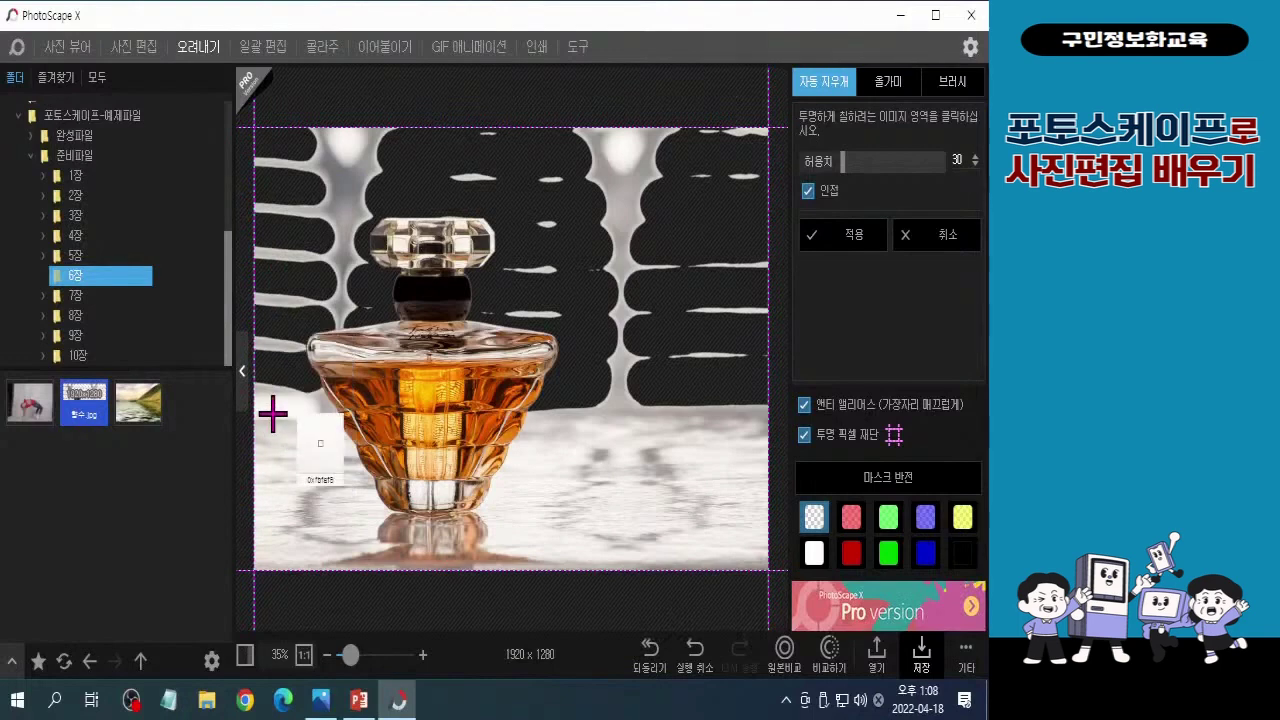
# Step: Erase the marble floor and the grey leftover background around the perfume bottle with the auto eraser
pyautogui.click(651, 423)
pyautogui.click(709, 423)
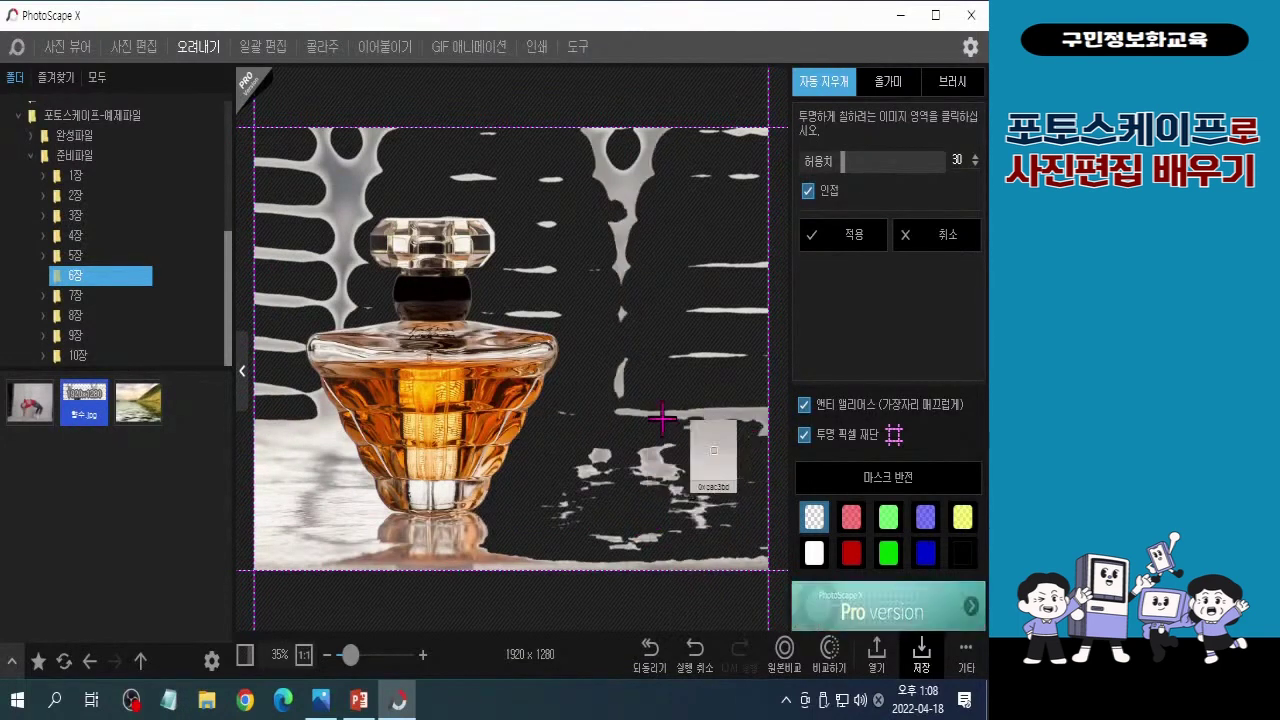
pyautogui.click(713, 424)
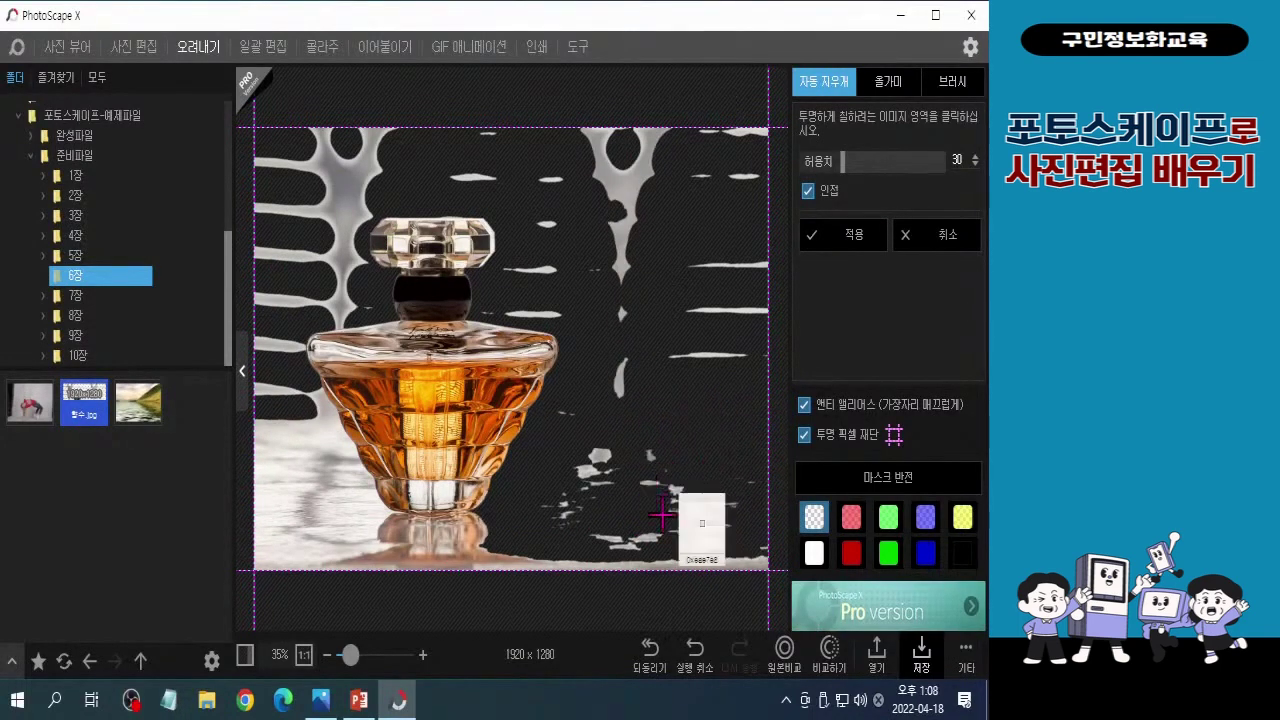
pyautogui.click(702, 562)
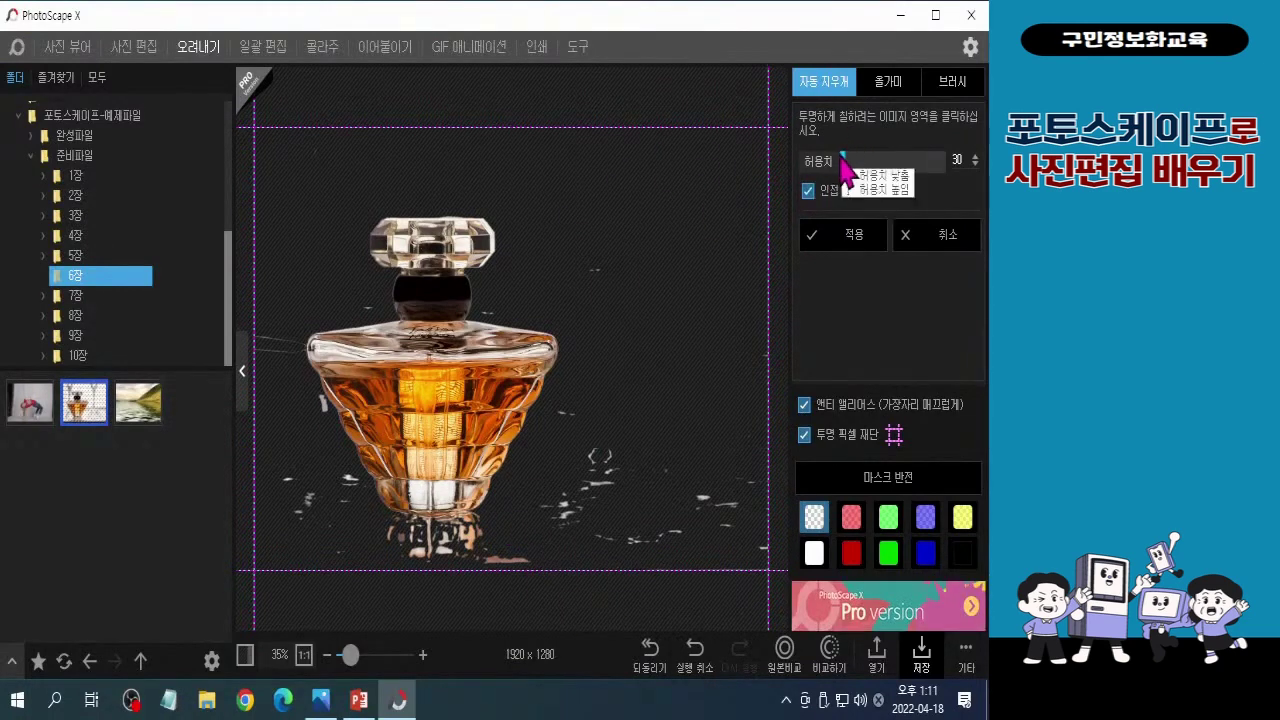
# Step: Use the erasing brush at size 15 to remove the leftover background specks beside the bottle's right side
pyautogui.click(955, 94)
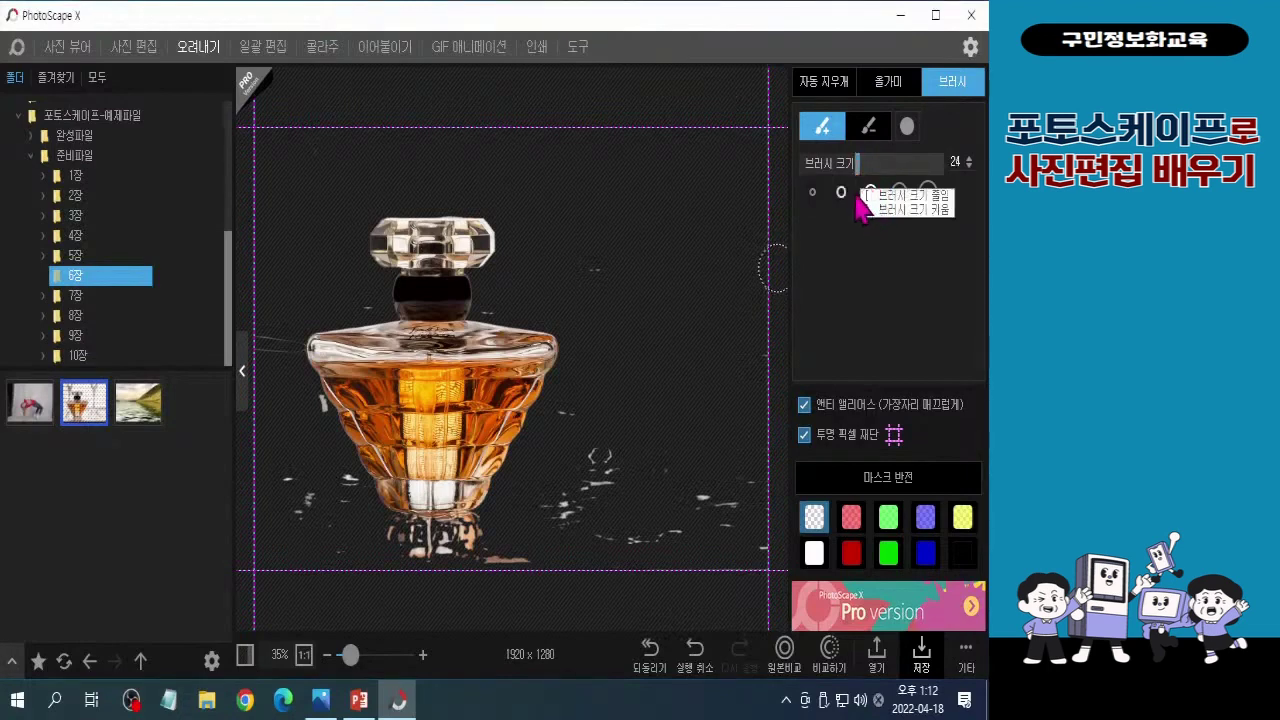
pyautogui.click(842, 193)
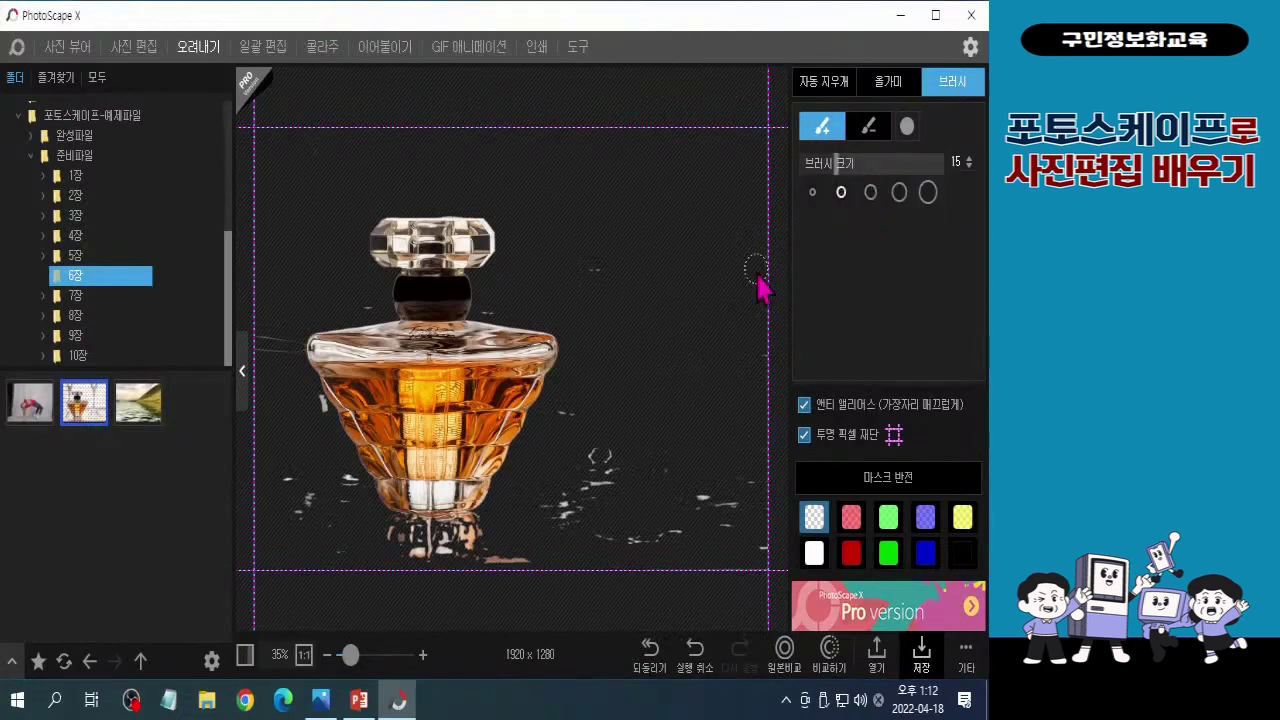
pyautogui.click(842, 192)
pyautogui.click(842, 192)
pyautogui.click(842, 195)
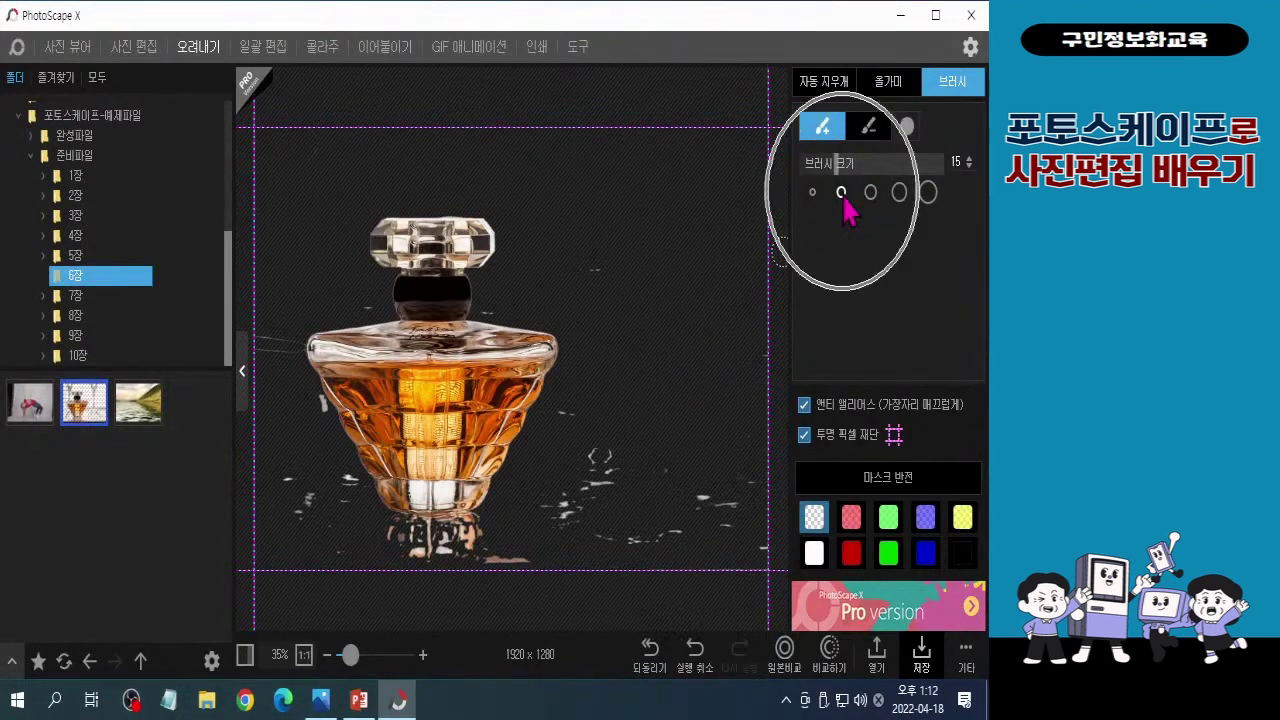
pyautogui.click(842, 195)
pyautogui.click(842, 195)
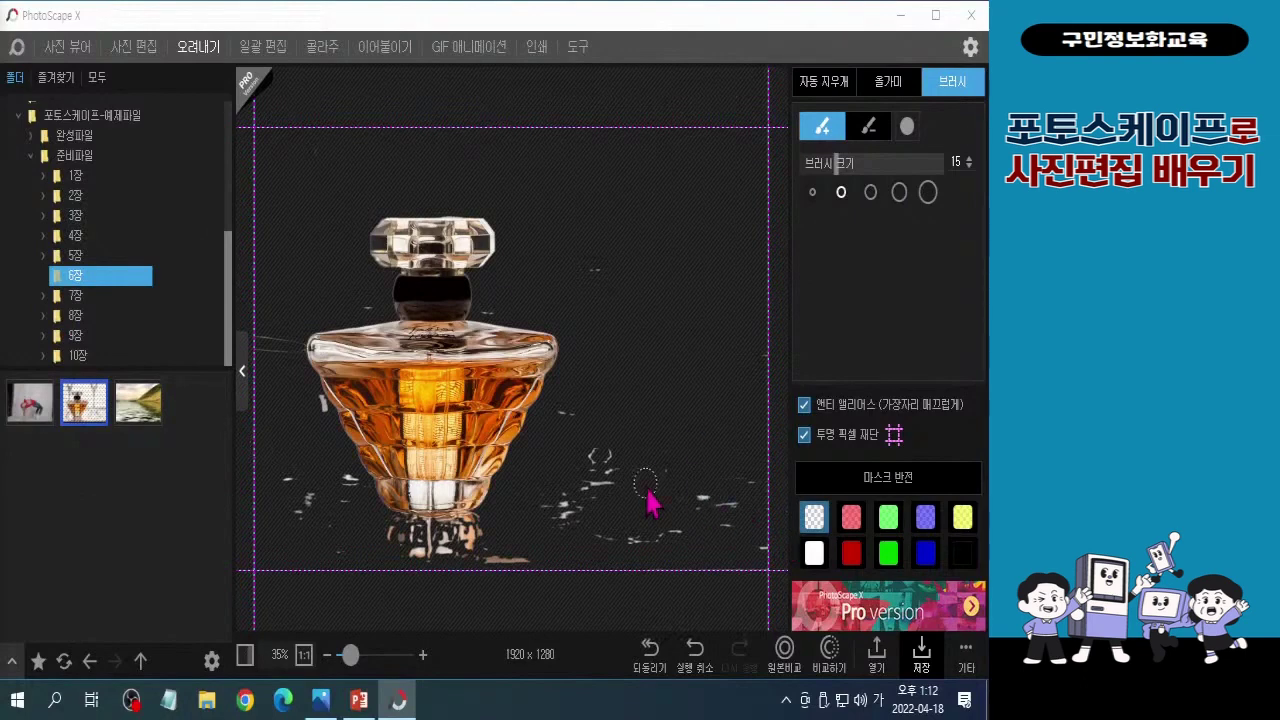
pyautogui.moveTo(651, 503)
pyautogui.mouseDown()
pyautogui.moveTo(595, 501)
pyautogui.moveTo(601, 459)
pyautogui.moveTo(576, 466)
pyautogui.moveTo(548, 507)
pyautogui.moveTo(586, 540)
pyautogui.moveTo(670, 524)
pyautogui.moveTo(630, 446)
pyautogui.moveTo(635, 460)
pyautogui.moveTo(683, 423)
pyautogui.moveTo(665, 481)
pyautogui.moveTo(702, 458)
pyautogui.moveTo(715, 464)
pyautogui.moveTo(702, 495)
pyautogui.moveTo(743, 514)
pyautogui.mouseUp()
pyautogui.moveTo(752, 258)
pyautogui.mouseDown()
pyautogui.moveTo(767, 411)
pyautogui.moveTo(747, 457)
pyautogui.moveTo(654, 240)
pyautogui.moveTo(626, 281)
pyautogui.moveTo(602, 187)
pyautogui.moveTo(610, 222)
pyautogui.moveTo(579, 272)
pyautogui.moveTo(590, 280)
pyautogui.moveTo(600, 256)
pyautogui.moveTo(657, 340)
pyautogui.moveTo(642, 410)
pyautogui.moveTo(594, 509)
pyautogui.moveTo(532, 532)
pyautogui.moveTo(377, 533)
pyautogui.moveTo(466, 533)
pyautogui.moveTo(527, 508)
pyautogui.mouseUp()
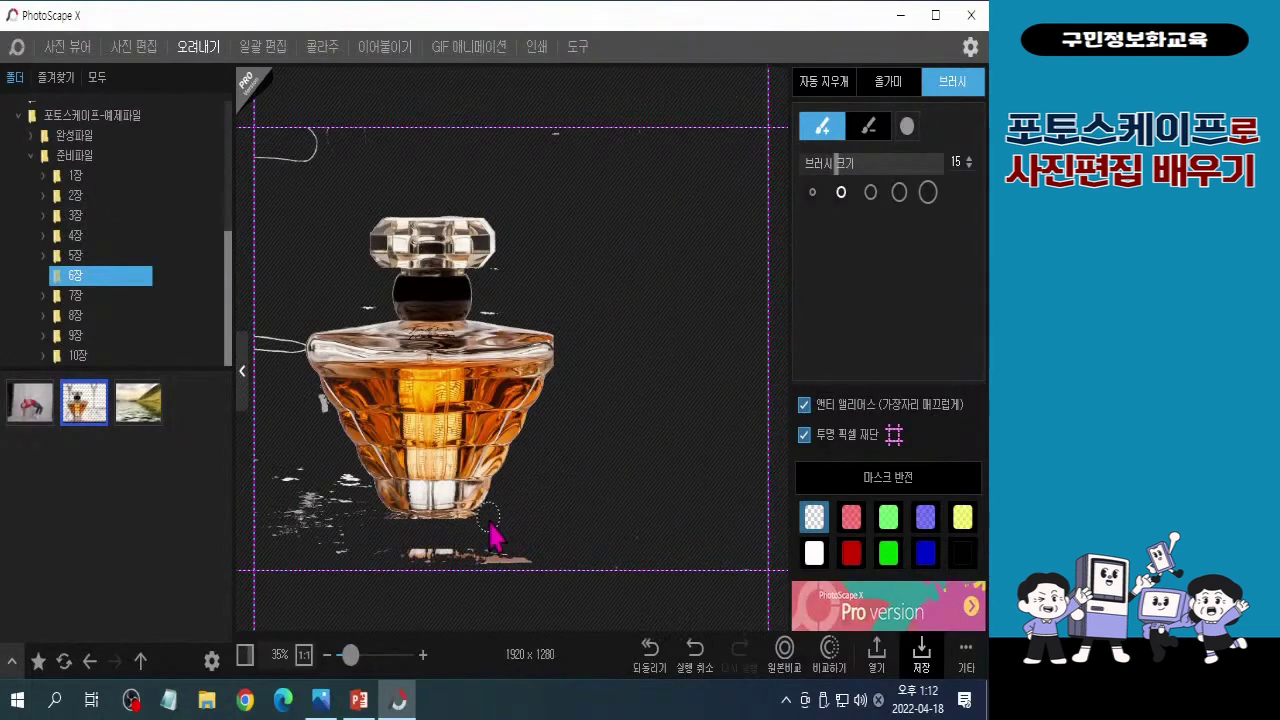
# Step: Undo the brush stroke that cut into the bottle's right edge
pyautogui.hotkey('ctrl', 'z')
pyautogui.hotkey('ctrl', 'y')
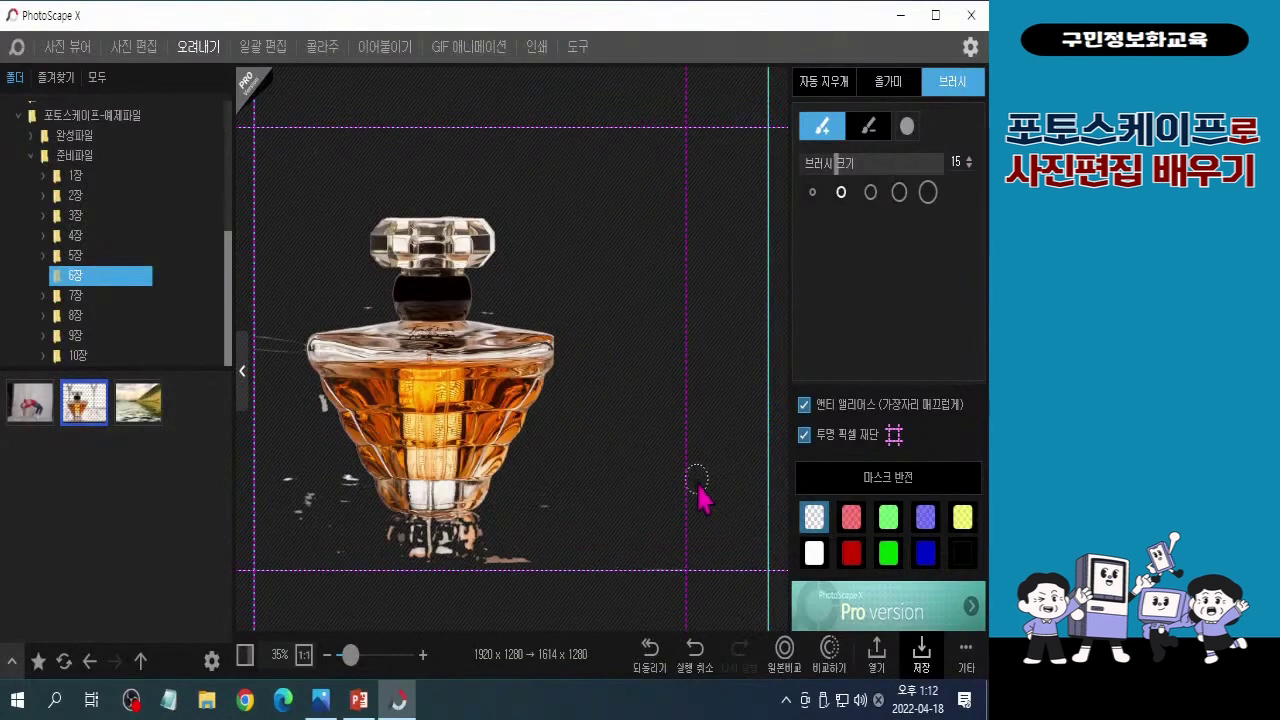
pyautogui.hotkey('ctrl', 'z')
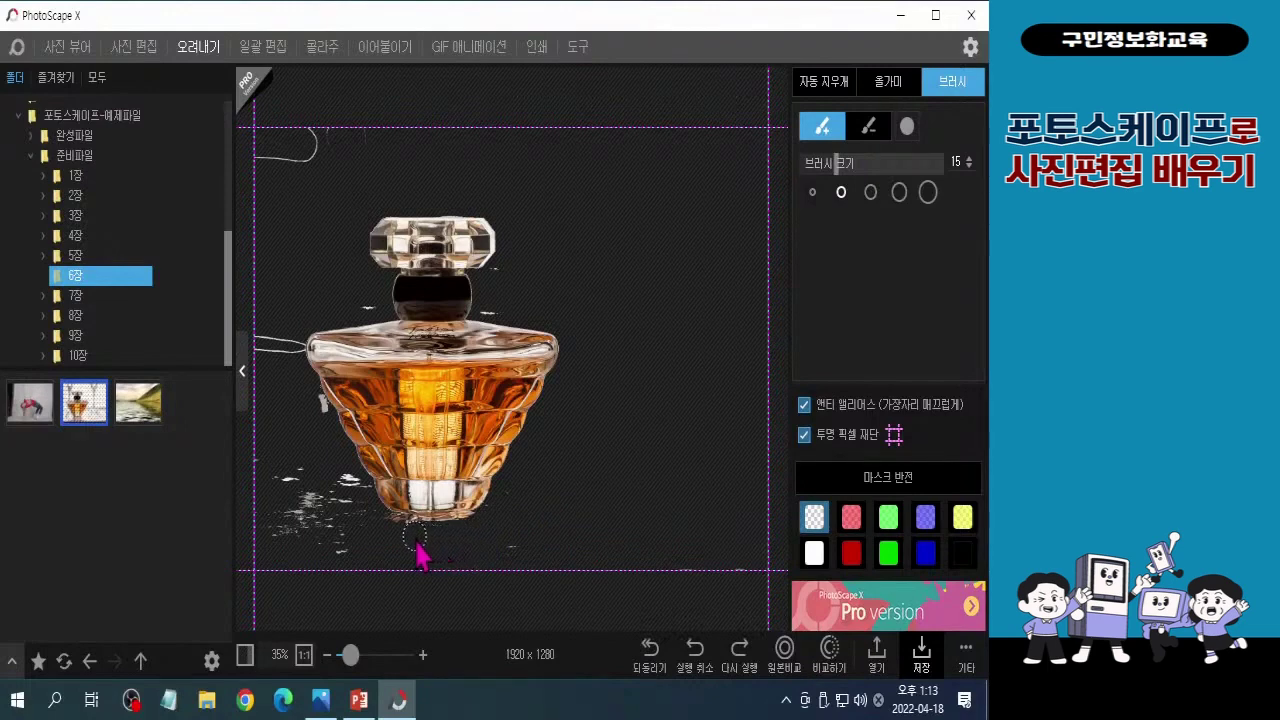
# Step: Brush away the reflection beneath the bottle and the leftover specks and lines on its left side
pyautogui.moveTo(390, 545); pyautogui.dragTo(386, 529)
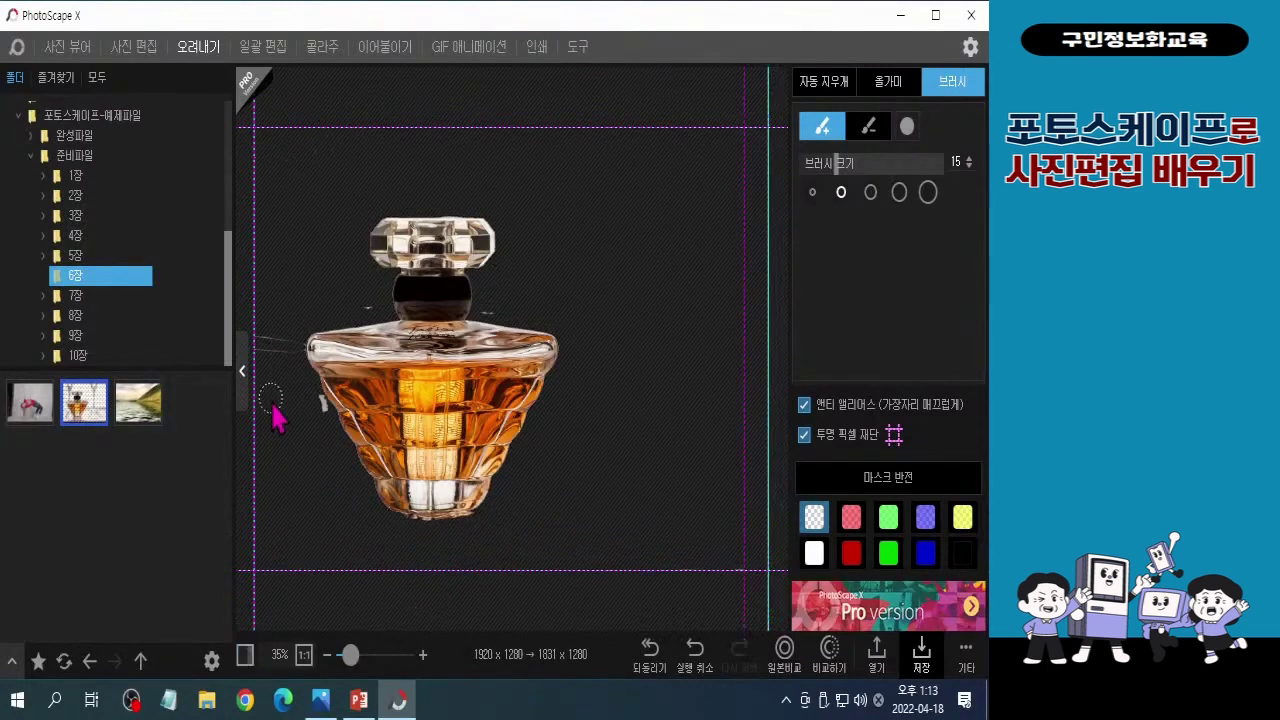
pyautogui.moveTo(277, 417); pyautogui.dragTo(277, 323)
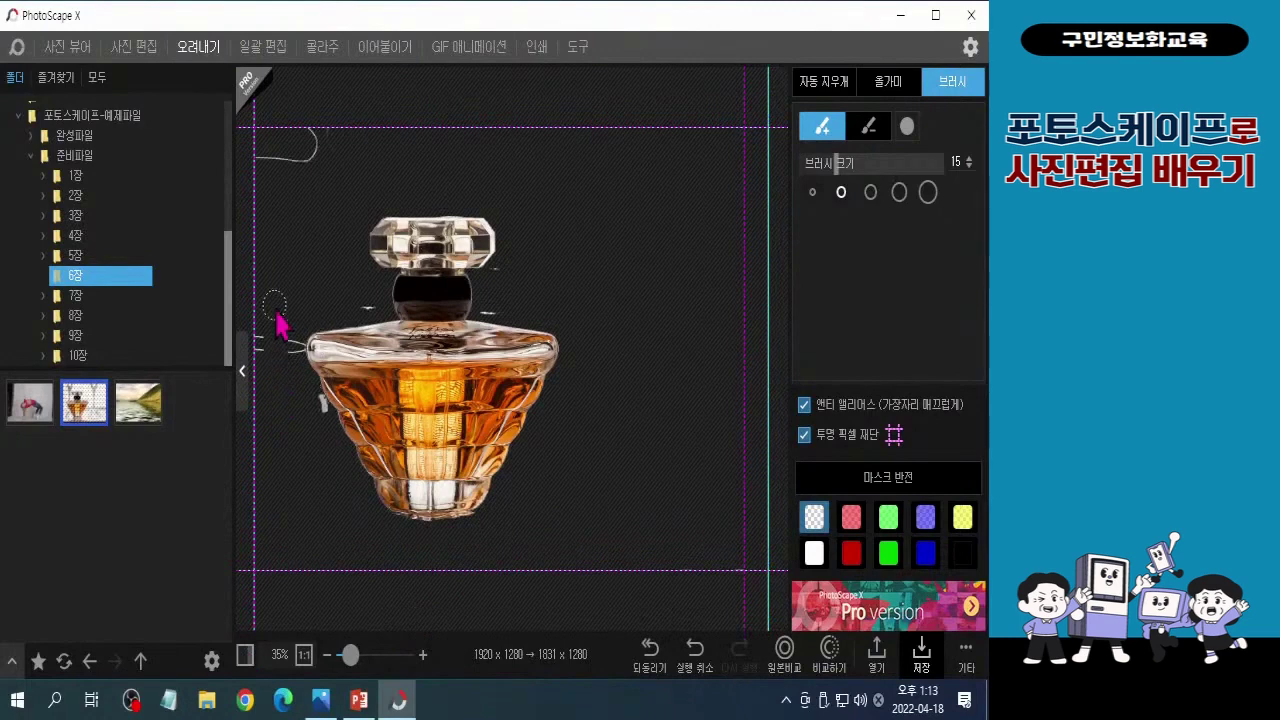
pyautogui.click(294, 366)
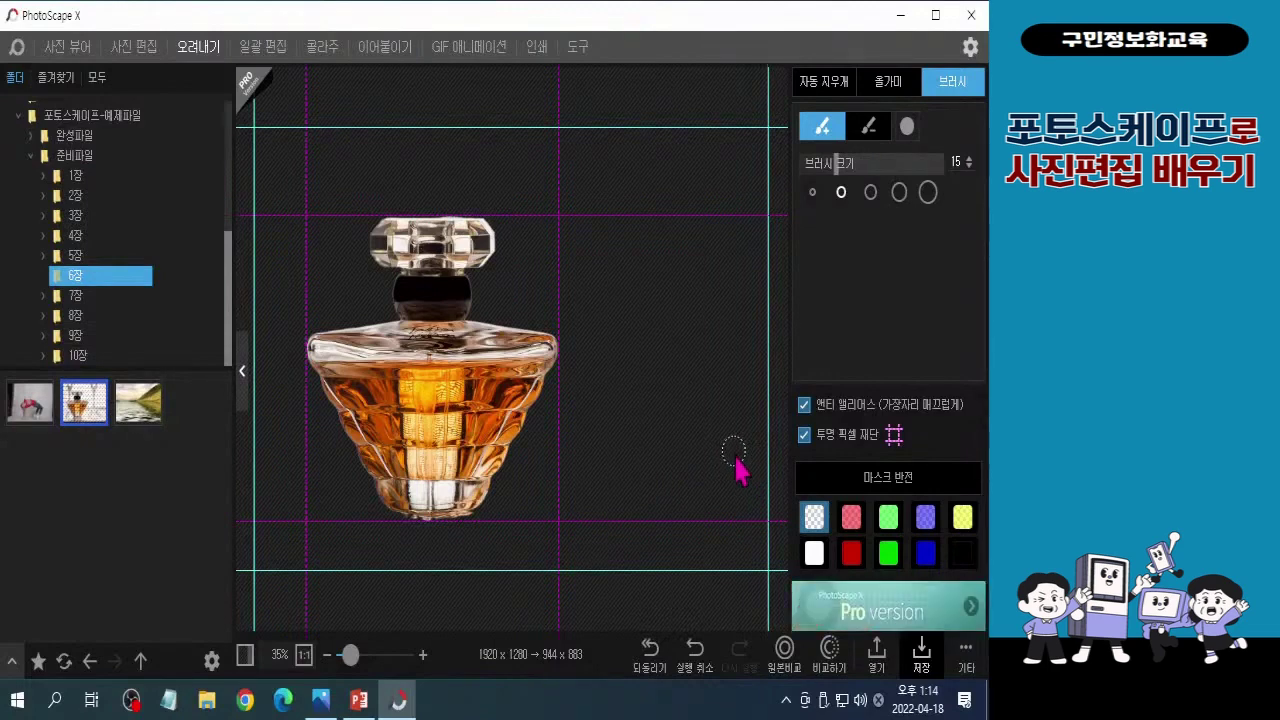
# Step: Preview the cutout on solid red to erase the fringe under the bottle's base, and restore the transparent background
pyautogui.click(851, 553)
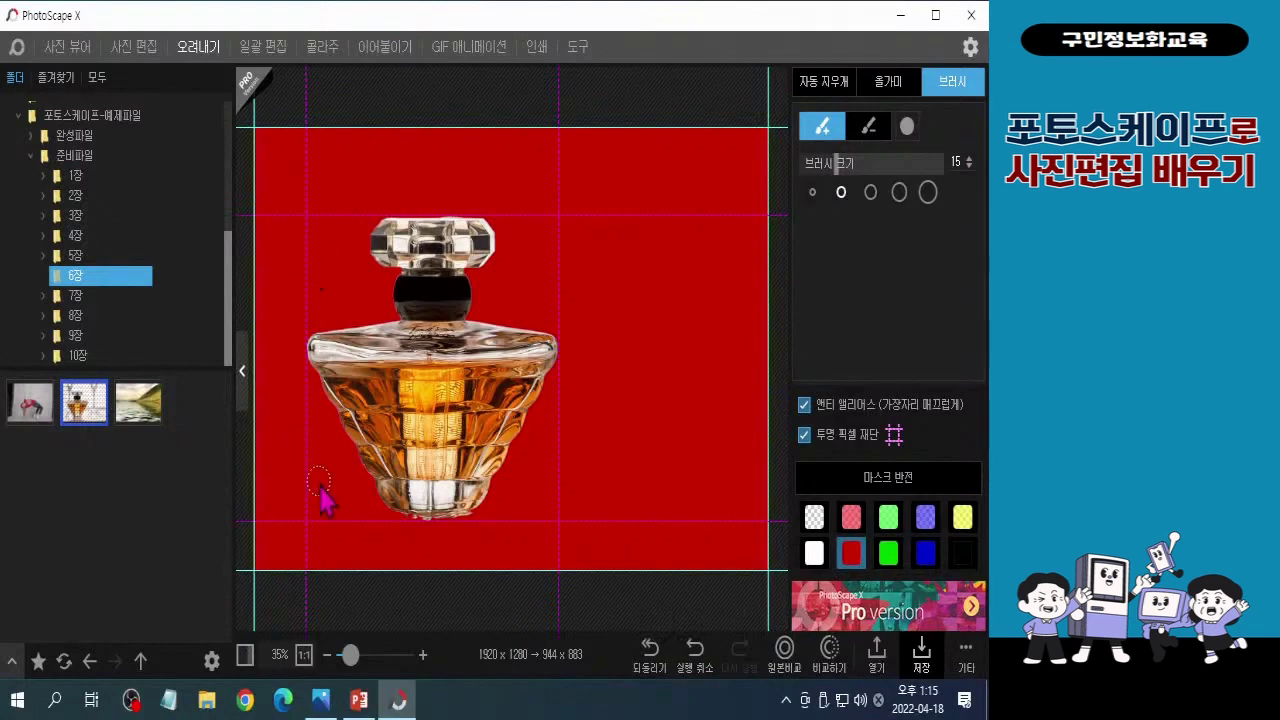
pyautogui.moveTo(366, 537); pyautogui.dragTo(434, 543)
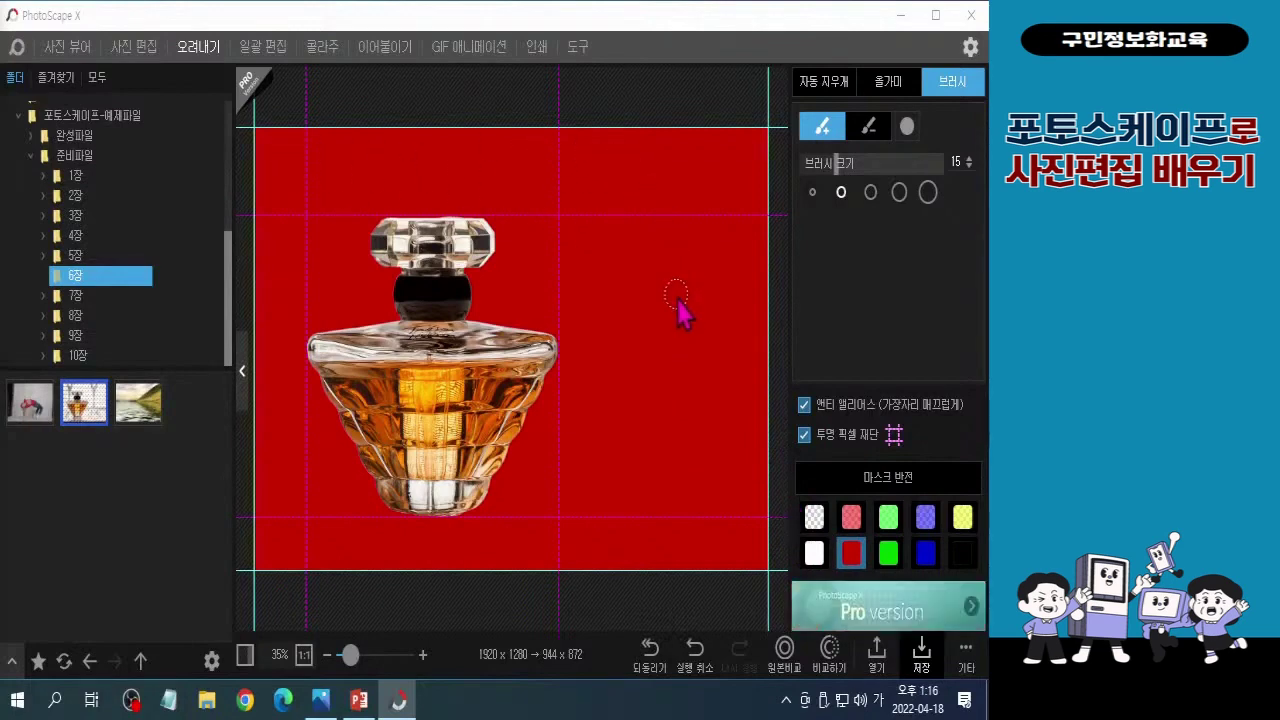
pyautogui.click(815, 545)
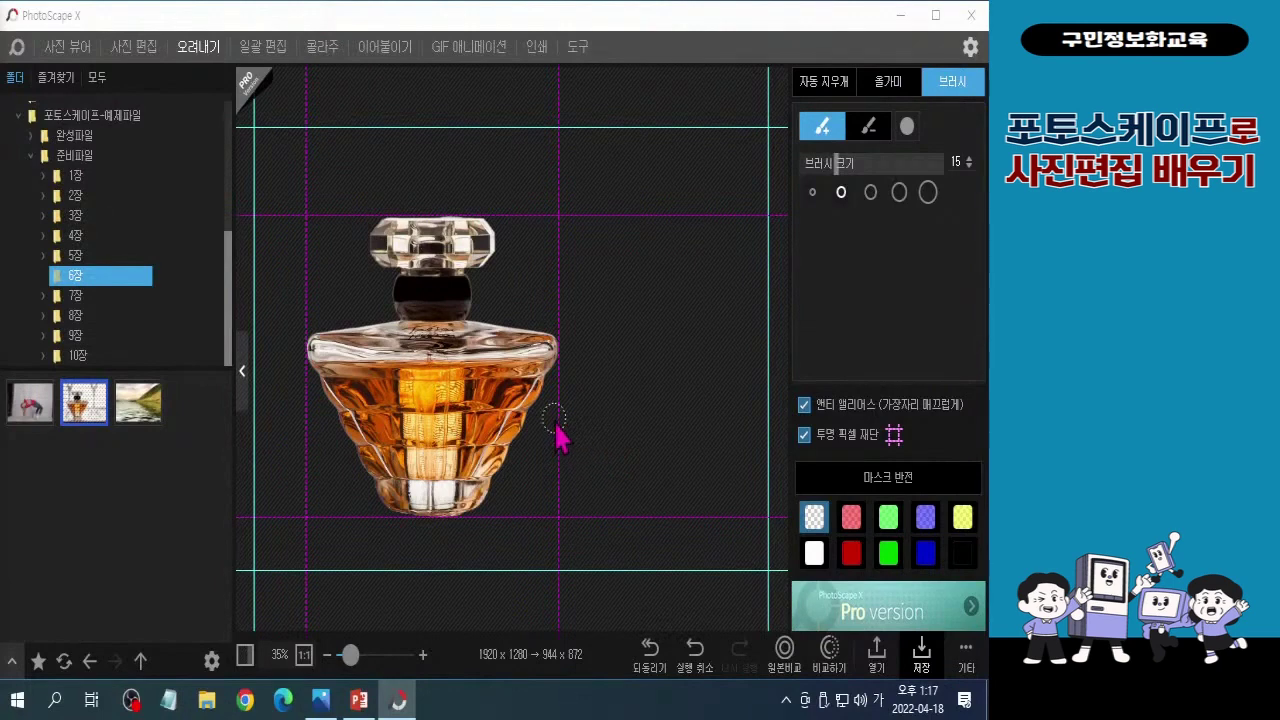
# Step: Start saving the cutout and choose the desktop folder 포토스케이프-예제파일 as its destination
pyautogui.click(972, 664)
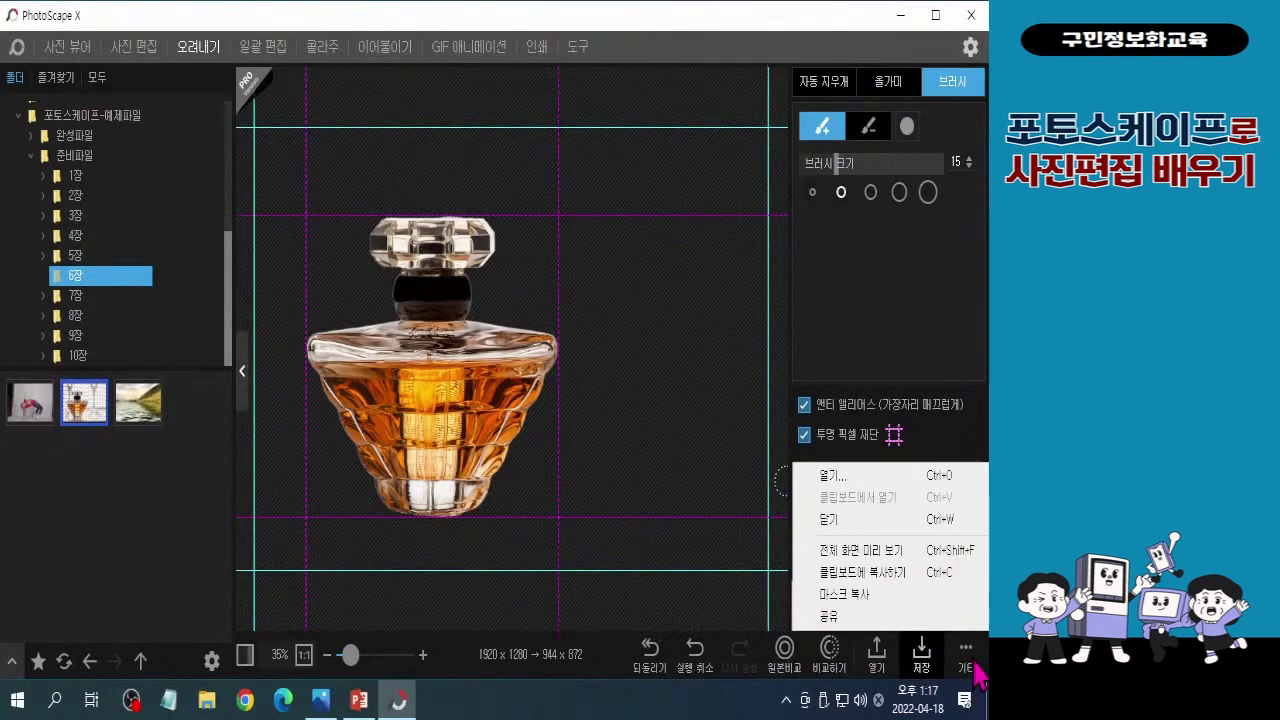
pyautogui.click(923, 668)
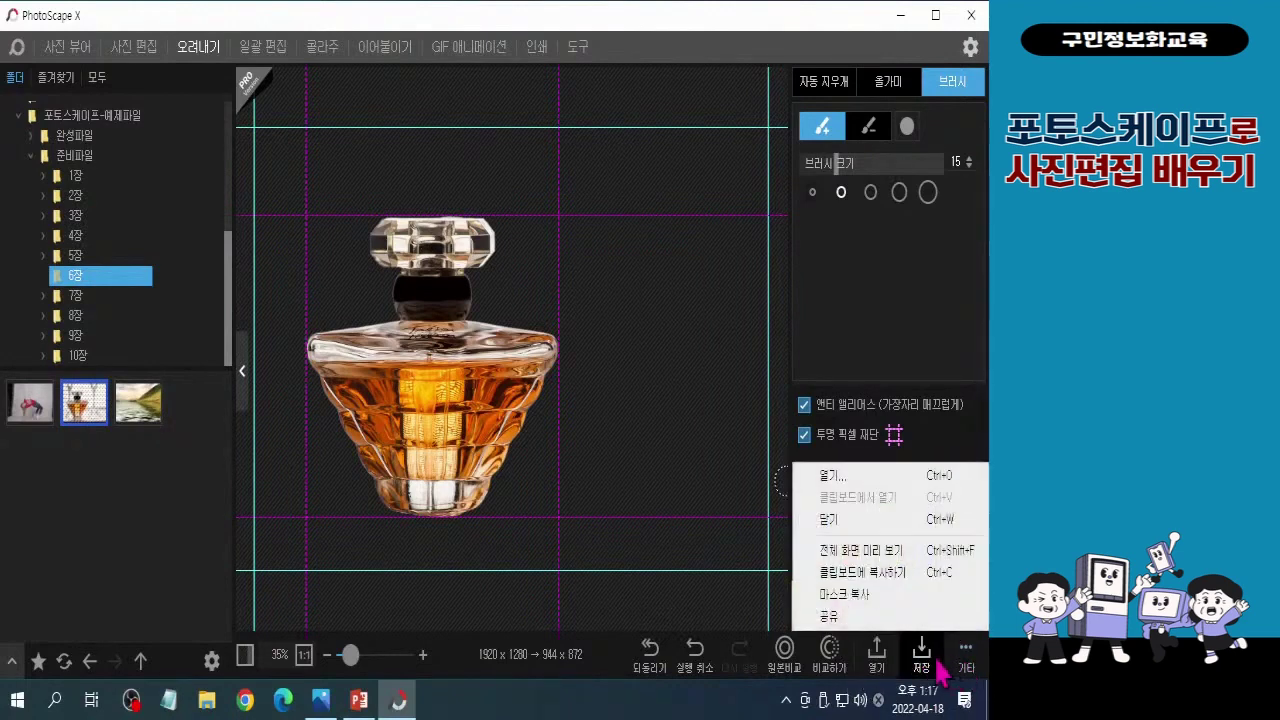
pyautogui.click(925, 668)
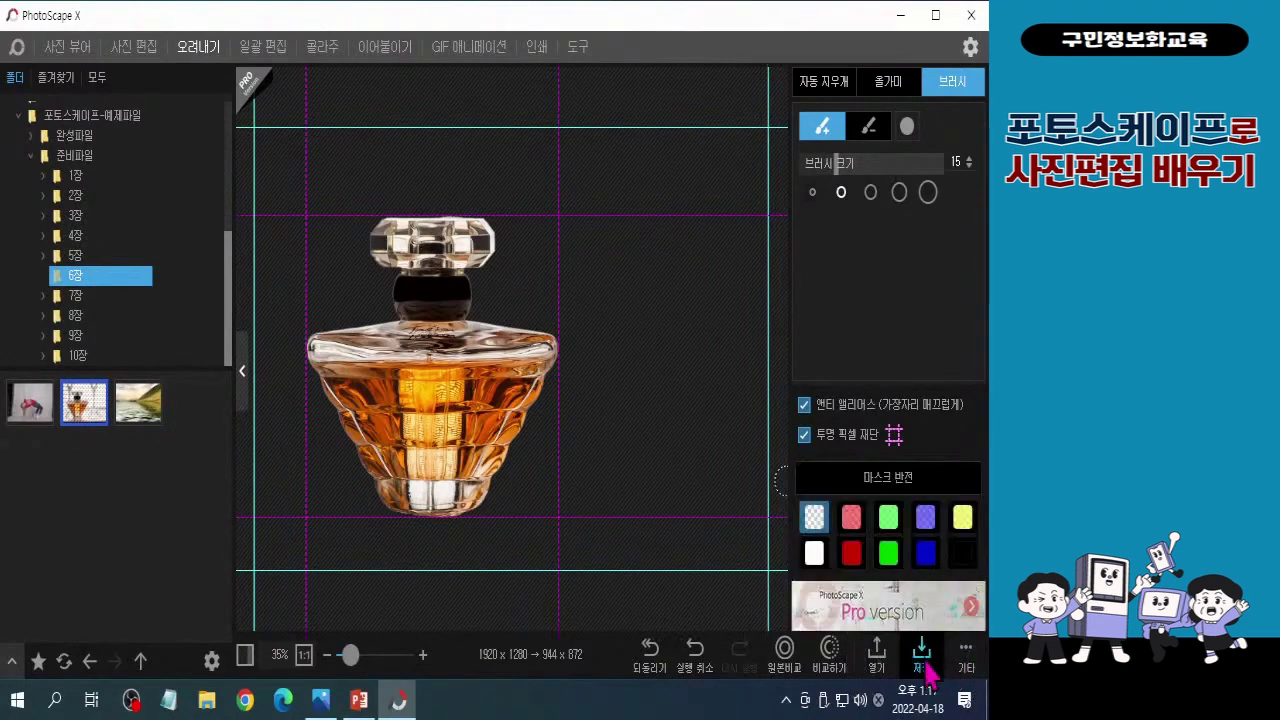
pyautogui.click(925, 668)
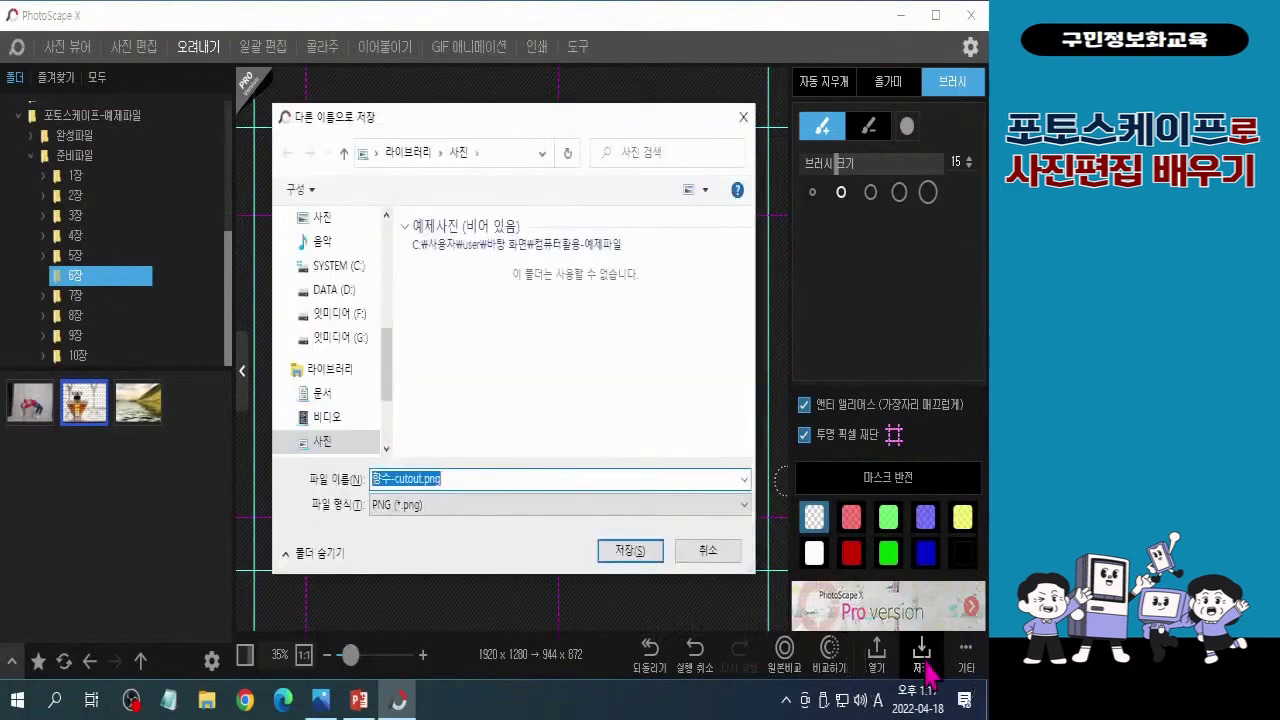
pyautogui.moveTo(386, 360); pyautogui.dragTo(380, 206)
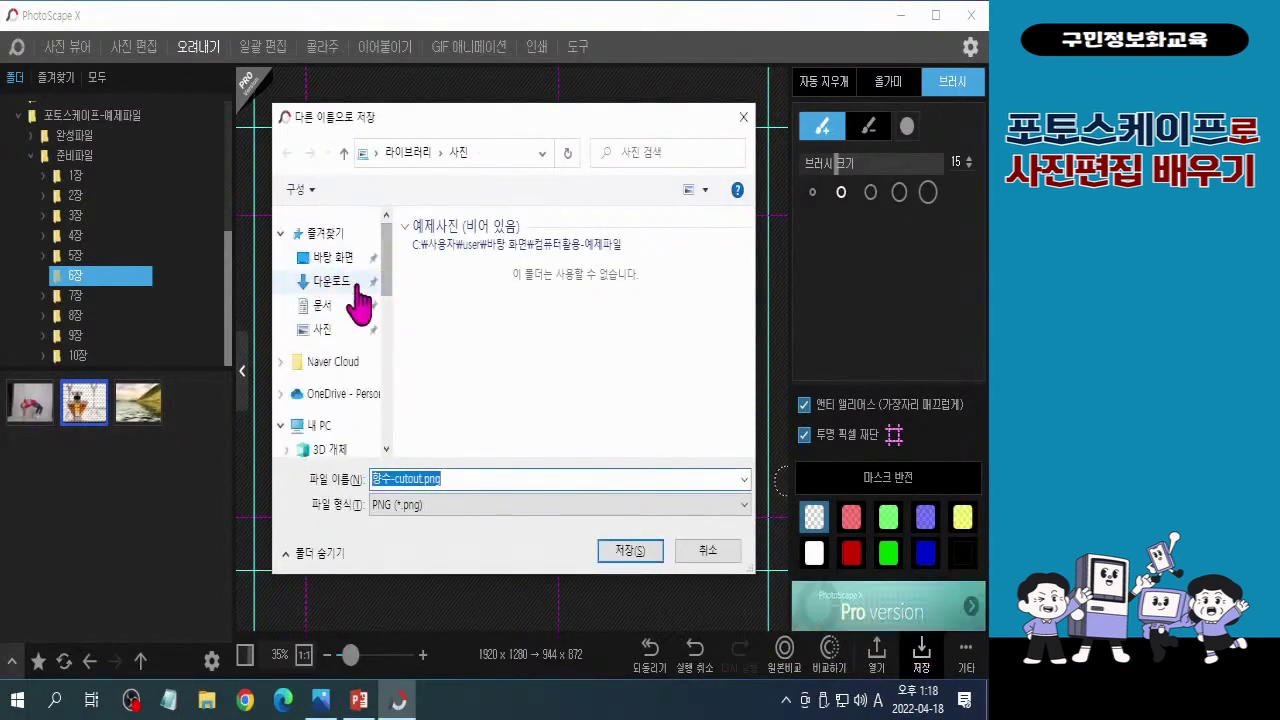
pyautogui.click(328, 258)
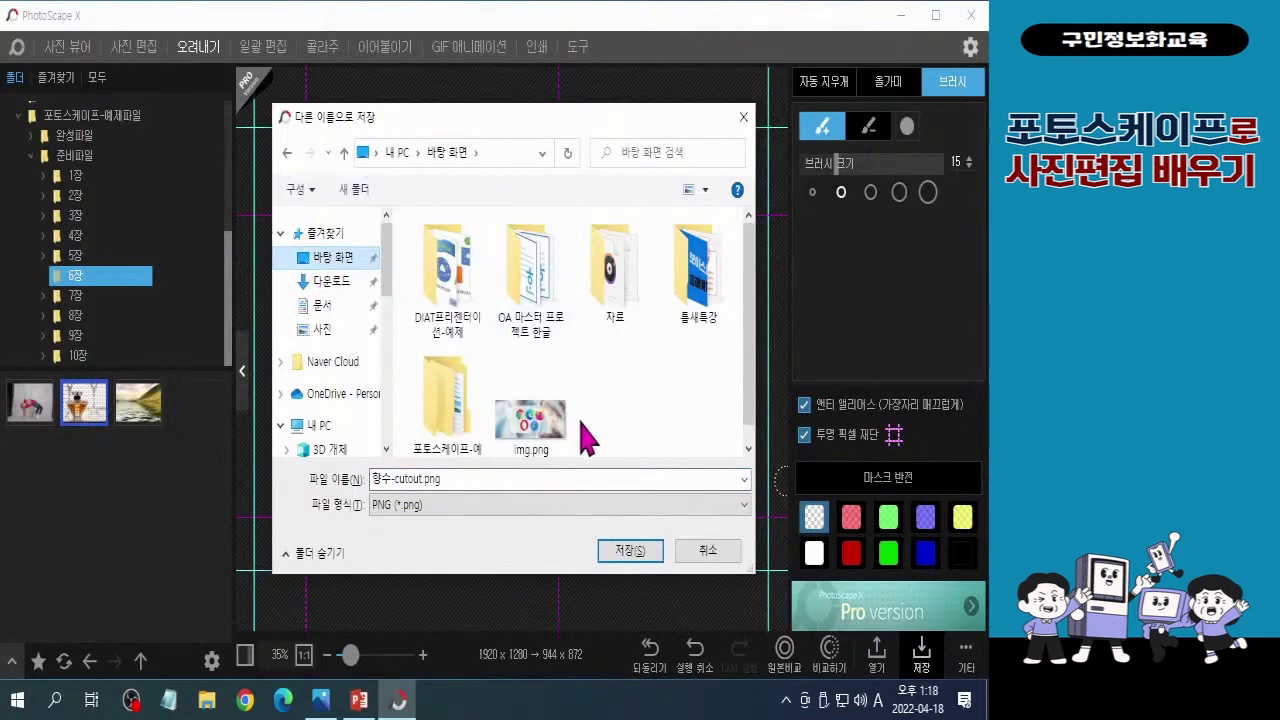
pyautogui.click(456, 414)
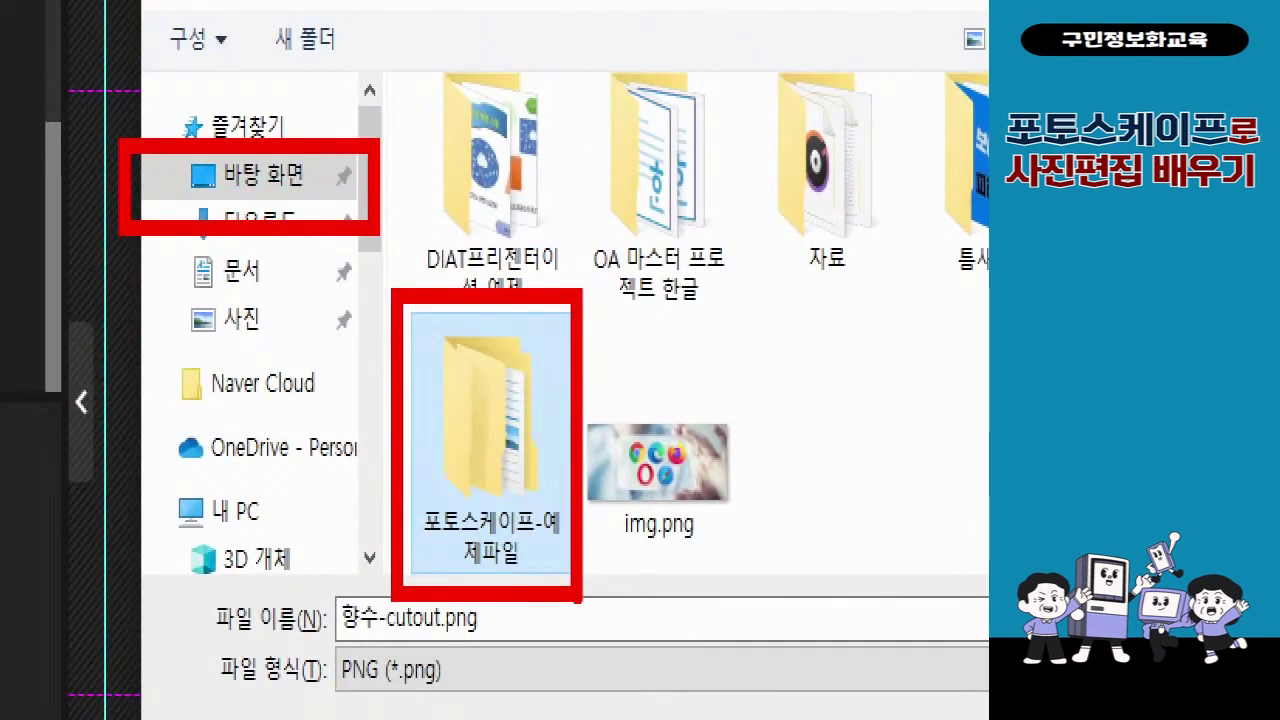
pyautogui.doubleClick(490, 440)
# Step: Save the cutout in PNG format under the file name 향수 완성 and dismiss the completion message
pyautogui.click(574, 620)
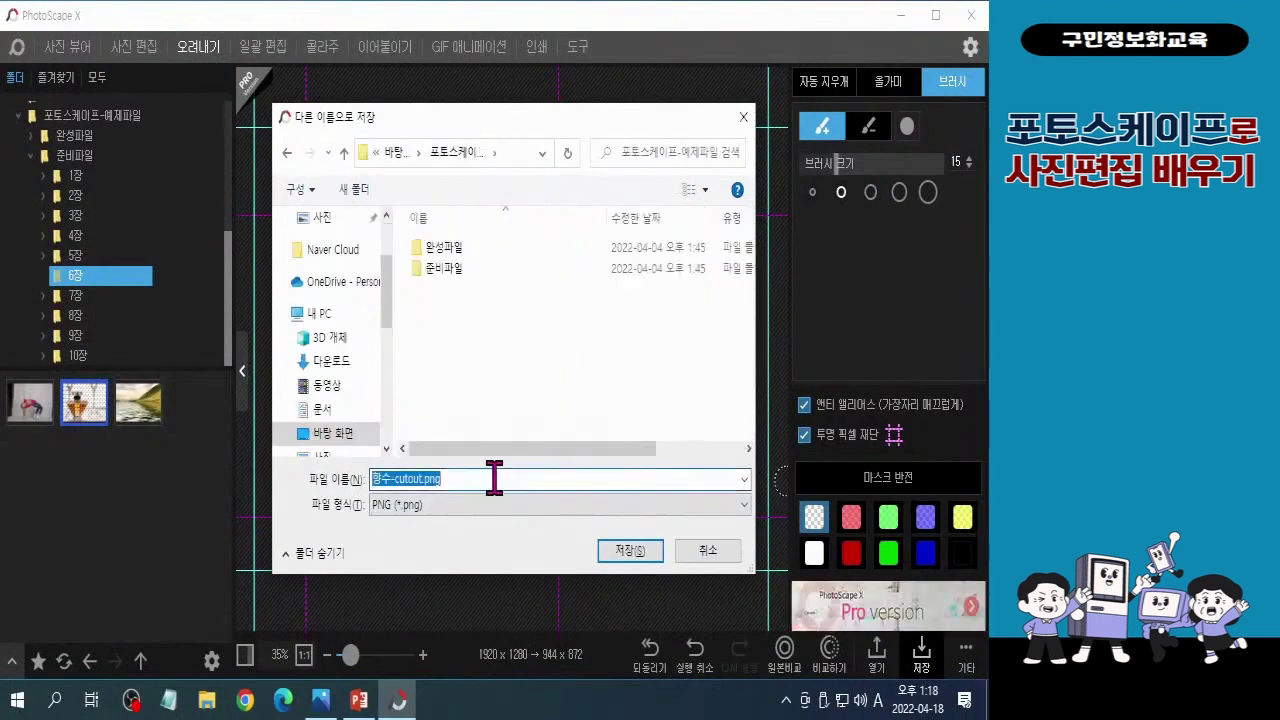
pyautogui.click(599, 620)
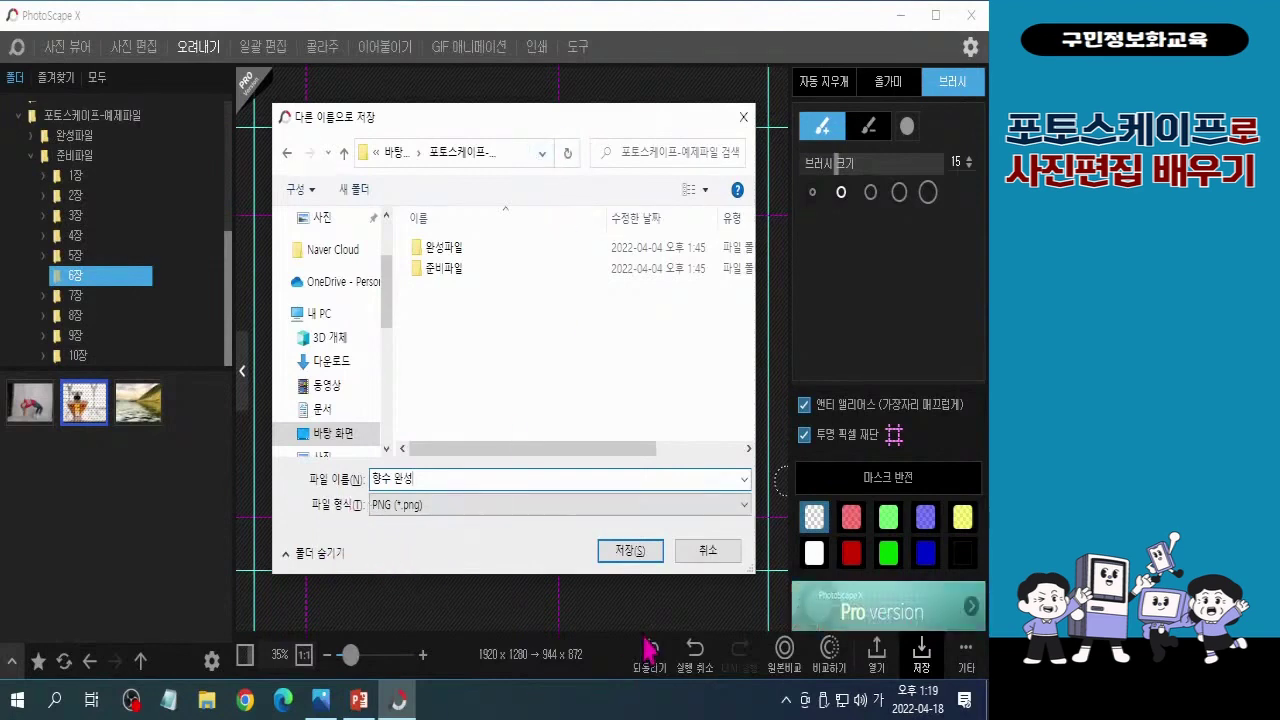
pyautogui.click(636, 552)
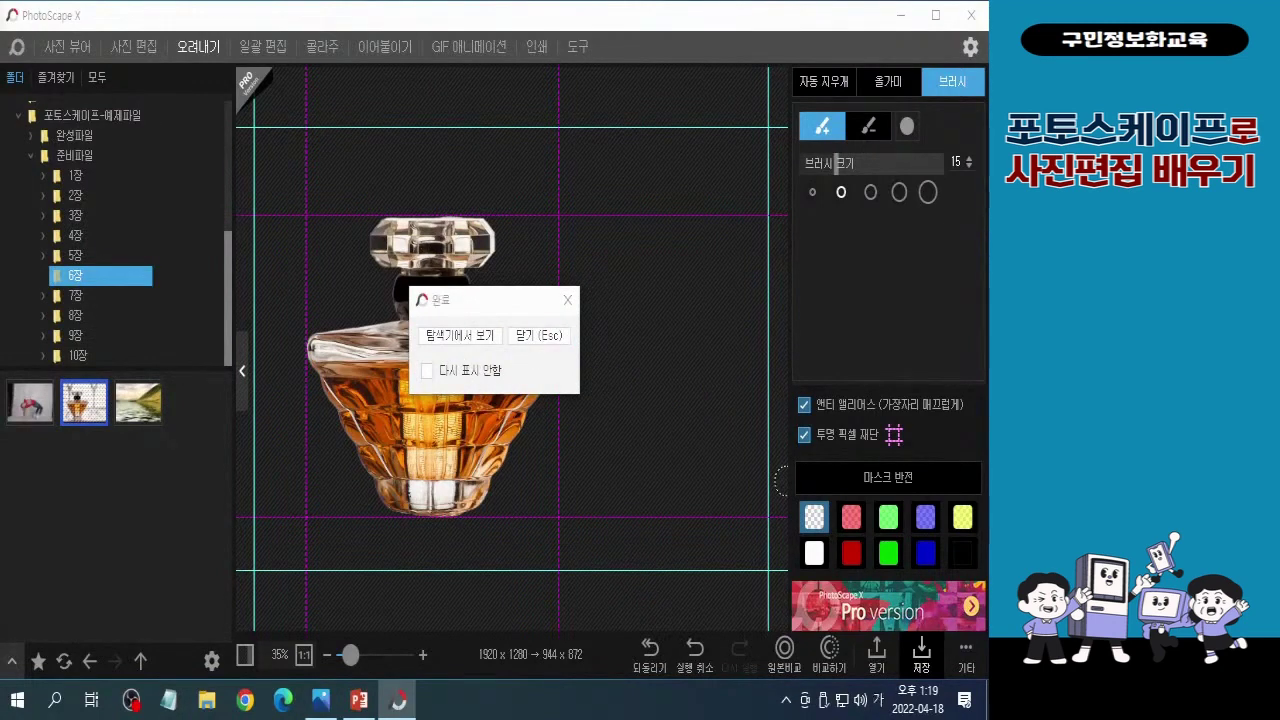
pyautogui.press('Escape')
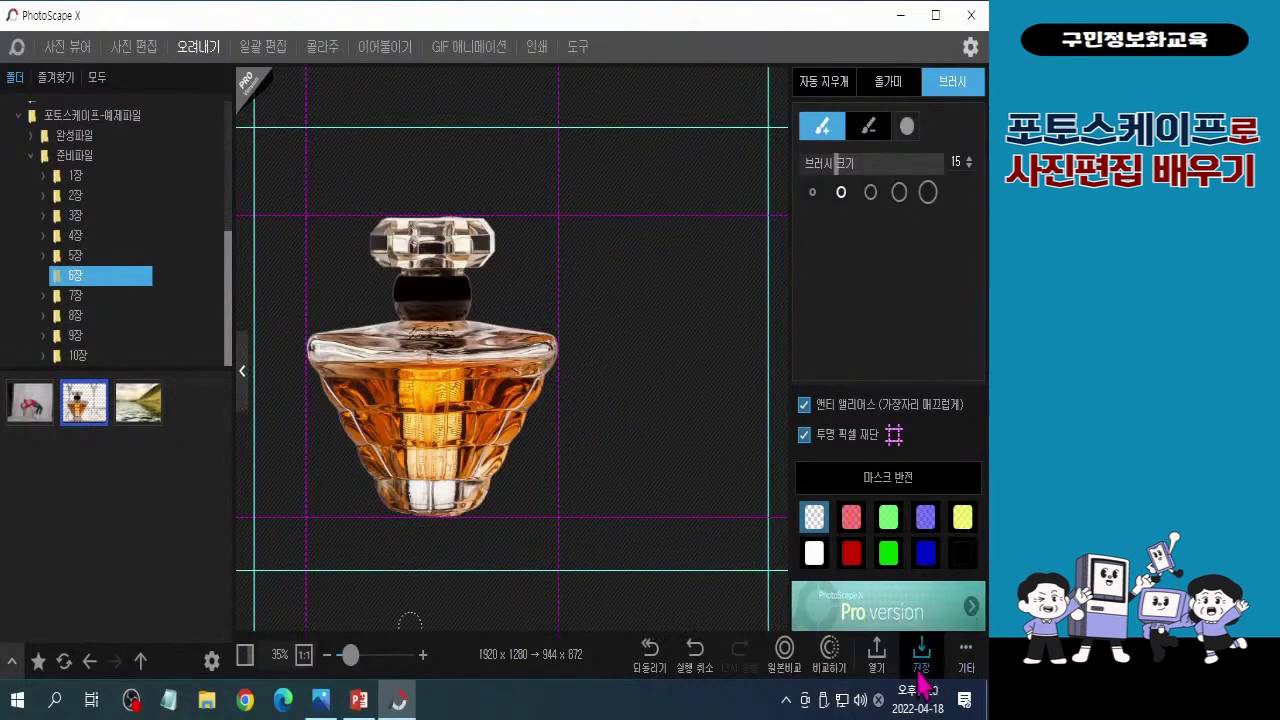
# Step: Start saving a second copy of the cutout in the same folder, named 향수-완성 in JPEG format
pyautogui.click(921, 682)
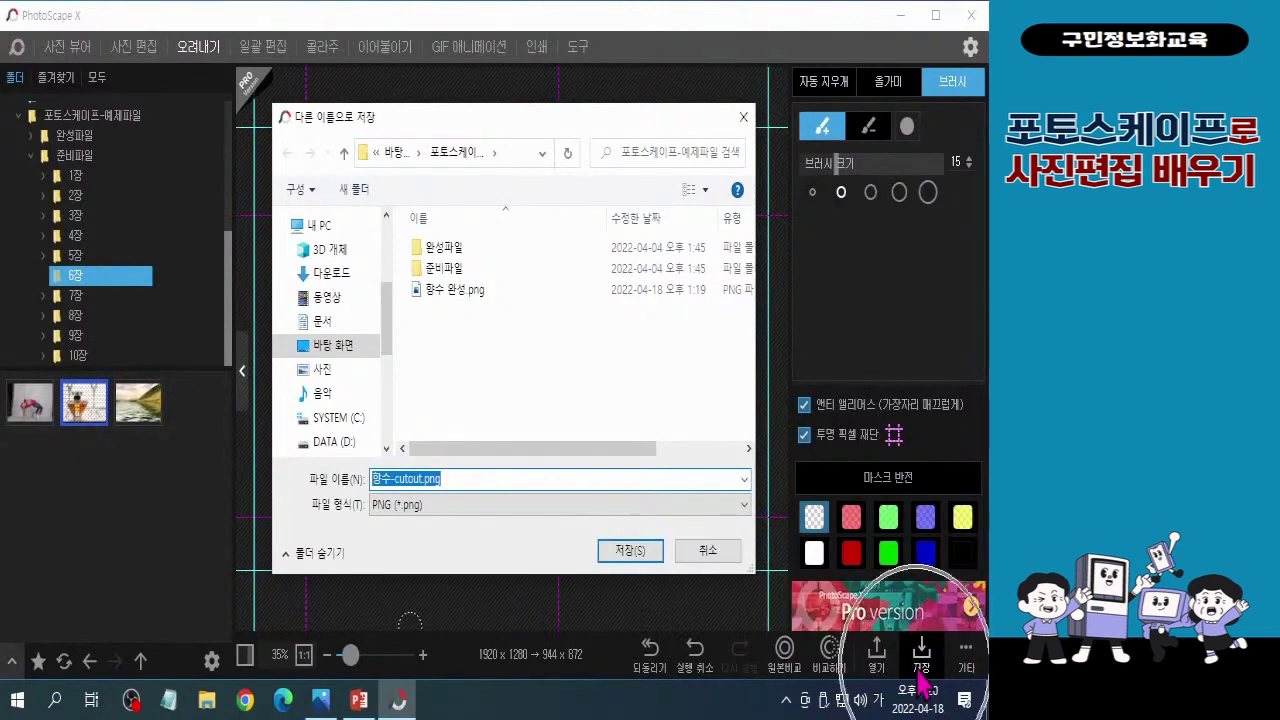
pyautogui.click(471, 478)
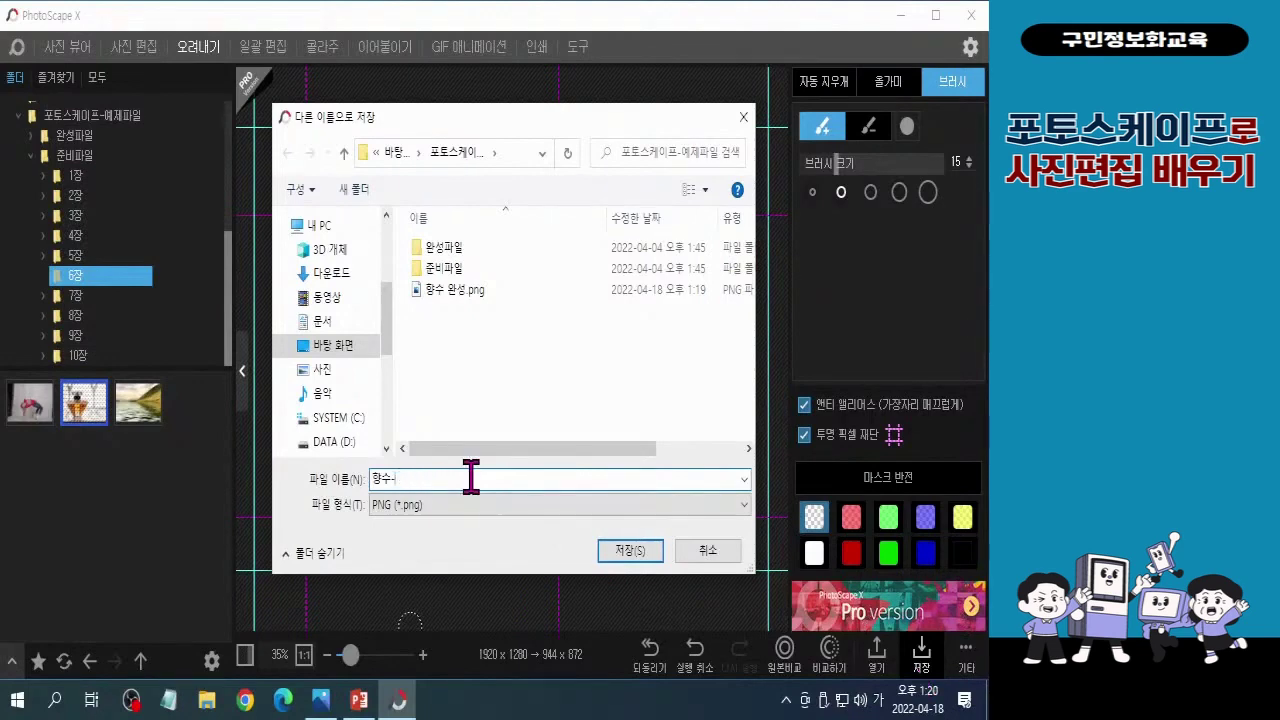
pyautogui.write('완성')
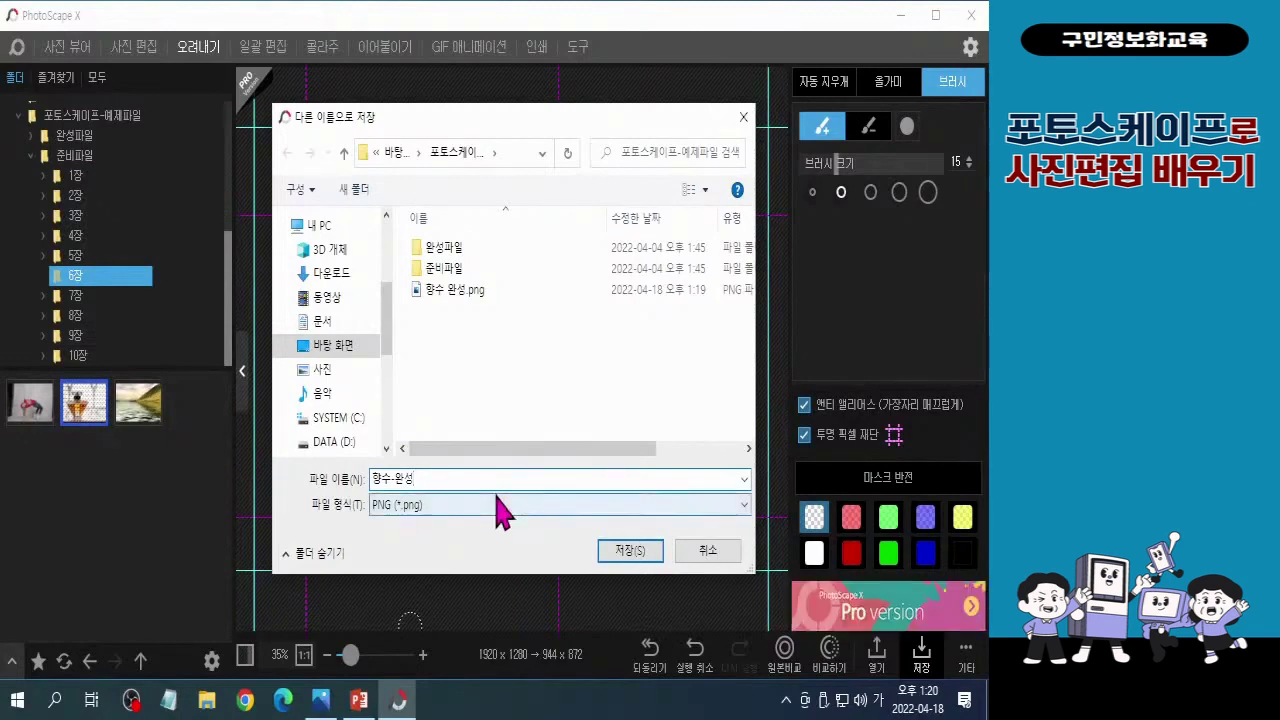
pyautogui.click(421, 513)
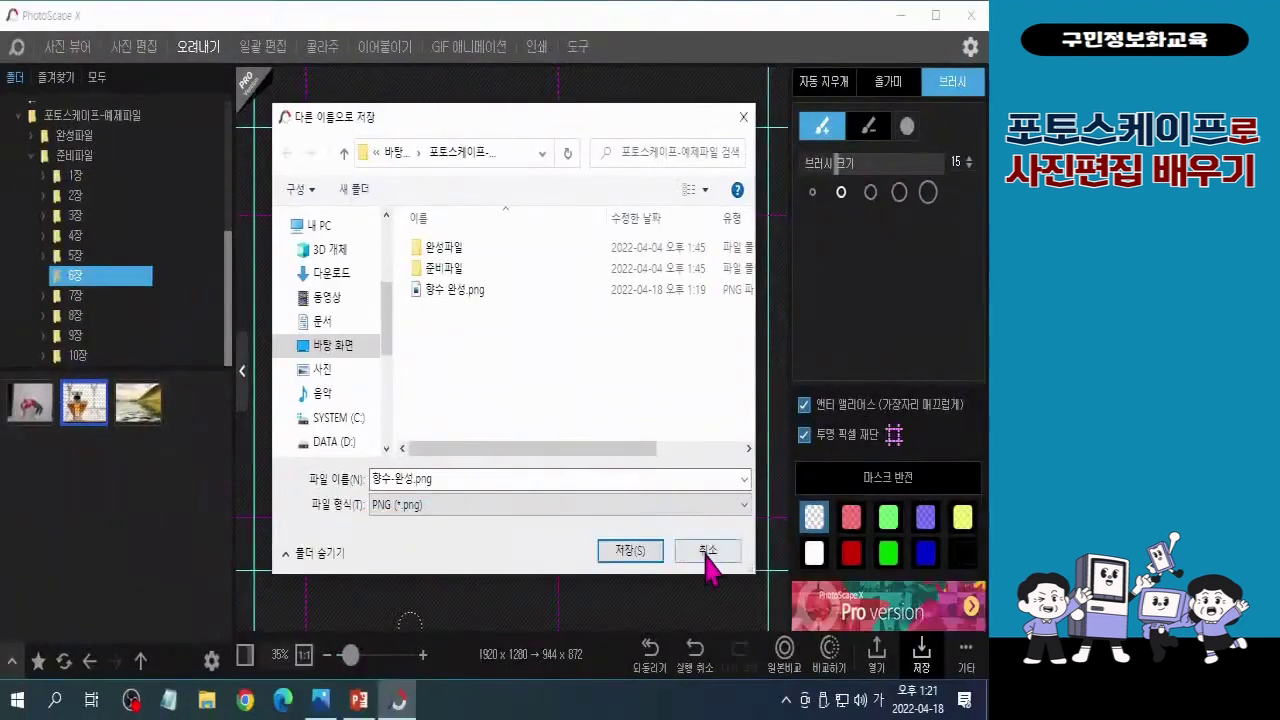
pyautogui.click(445, 505)
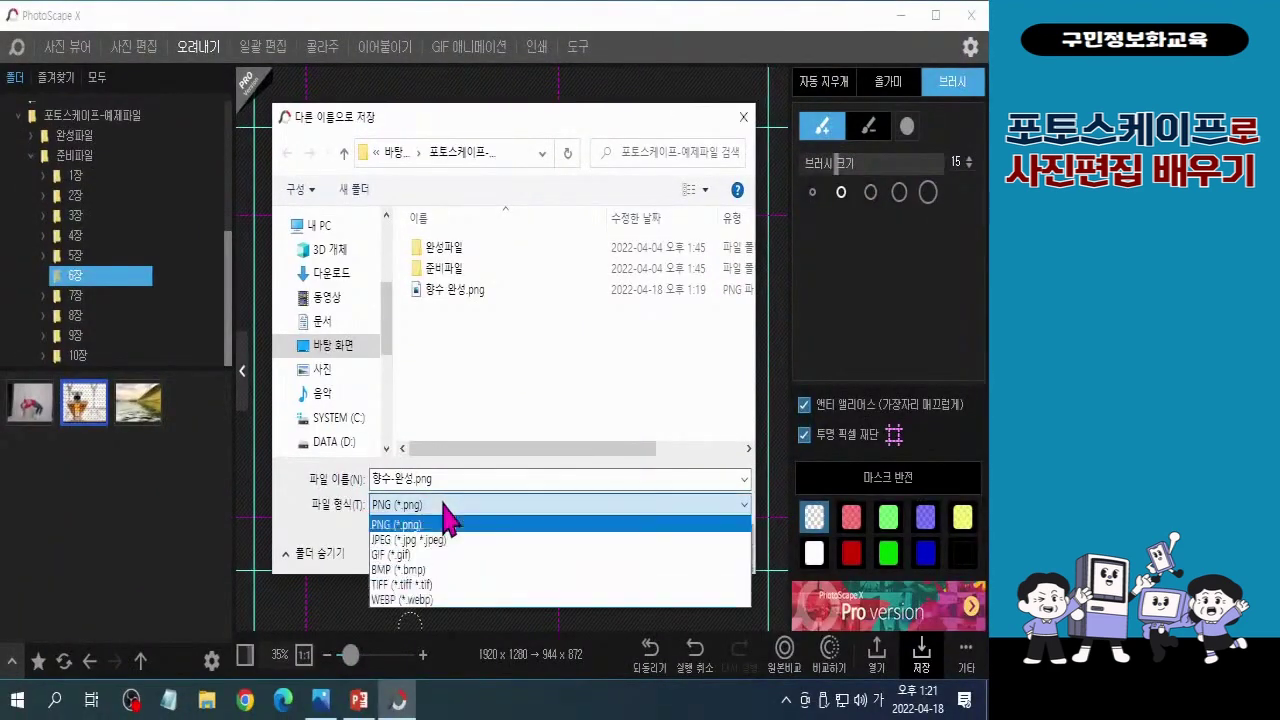
pyautogui.click(447, 540)
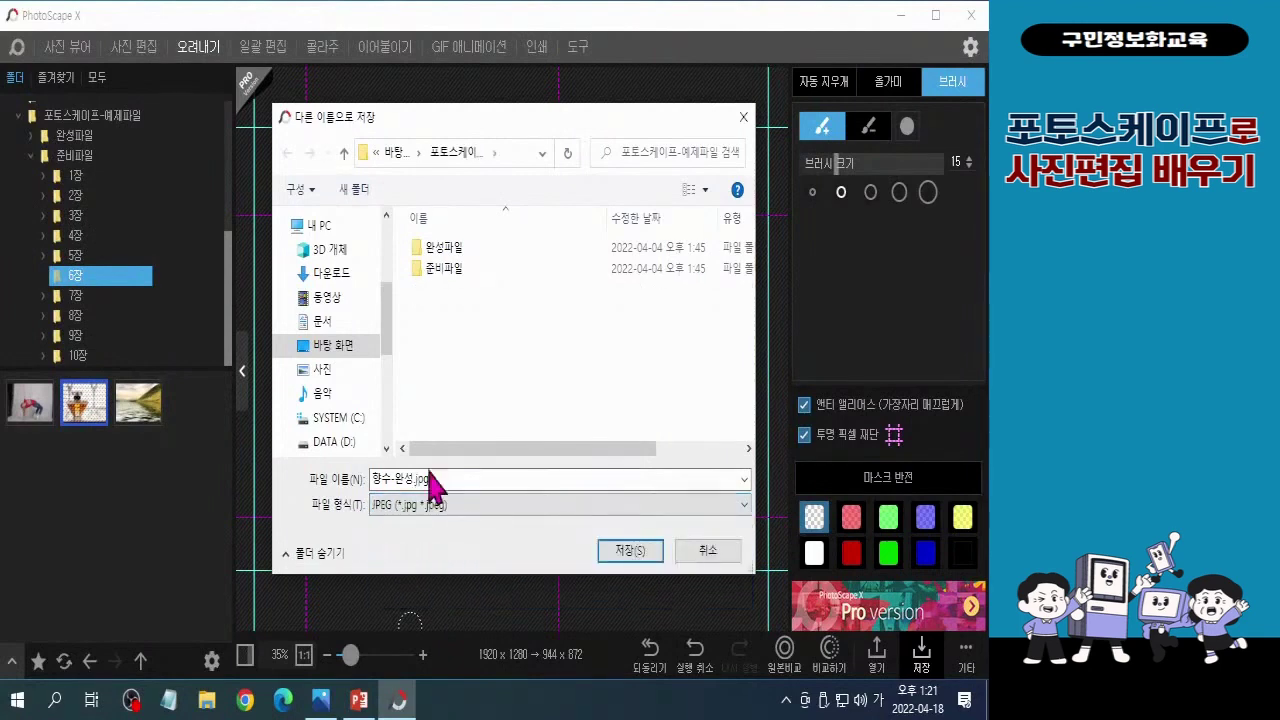
# Step: Save the JPEG copy with the suggested quality setting and dismiss the completion message
pyautogui.click(630, 558)
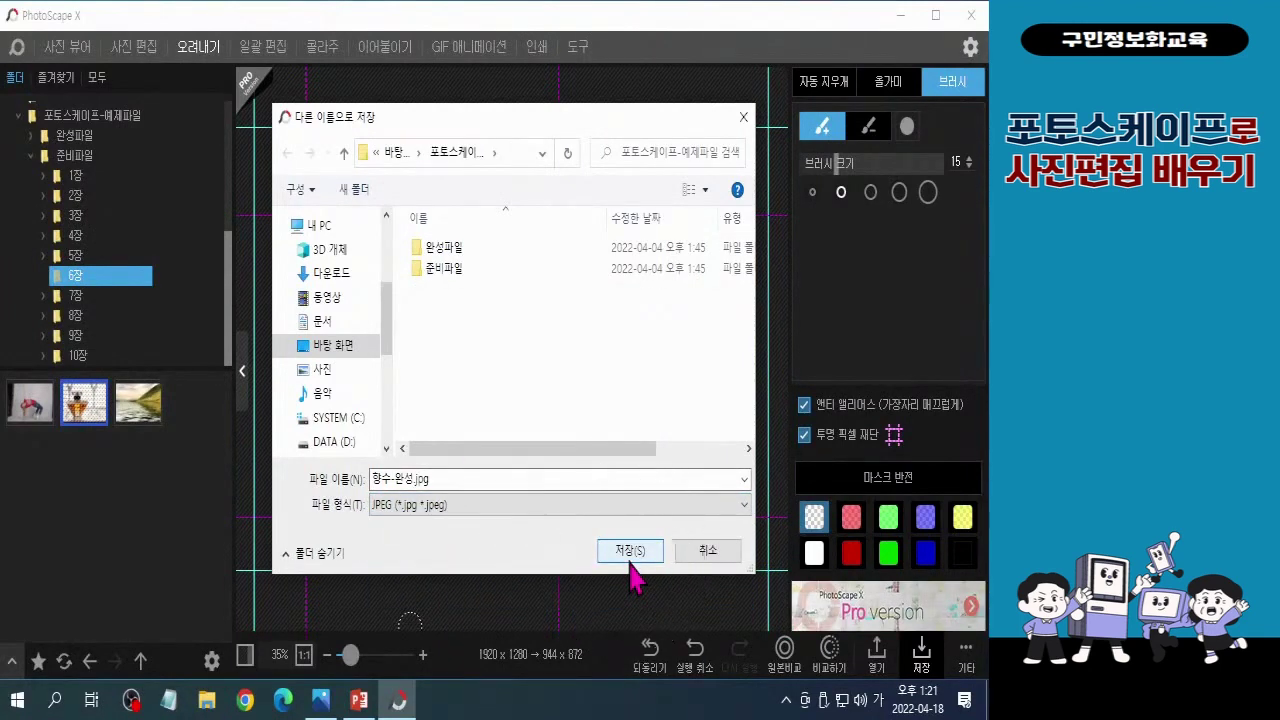
pyautogui.click(630, 560)
pyautogui.click(594, 390)
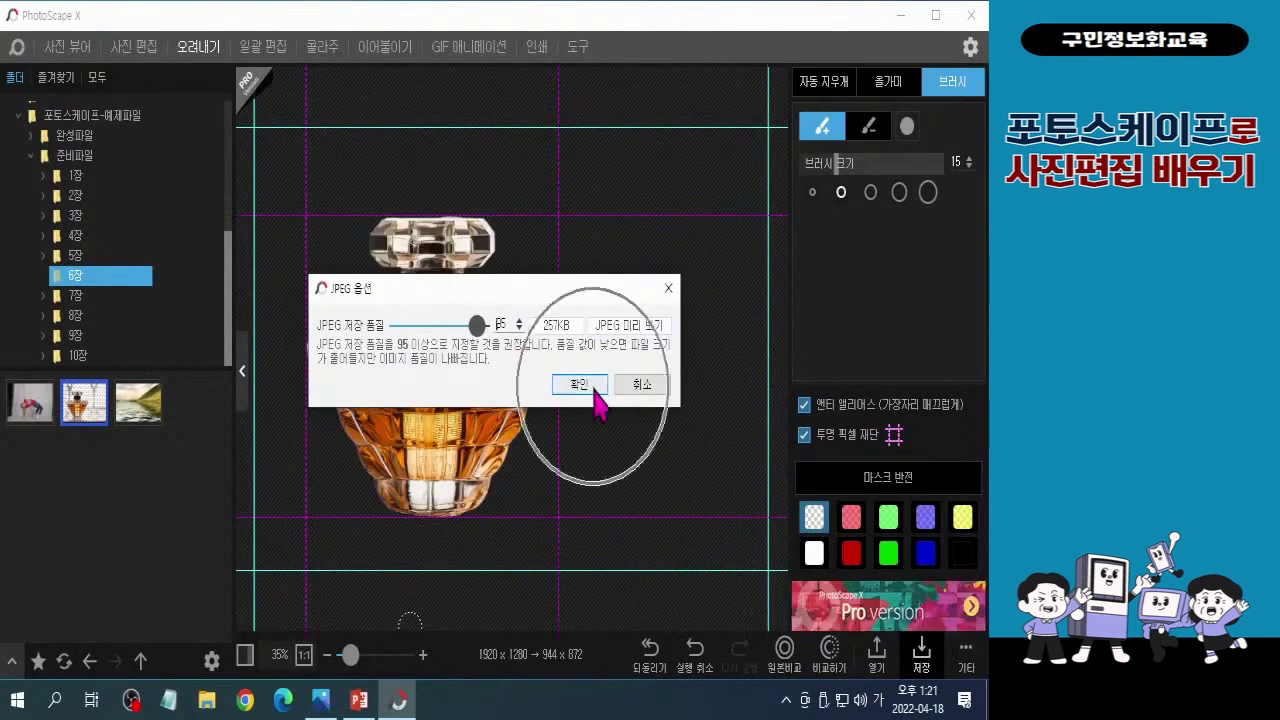
pyautogui.click(594, 390)
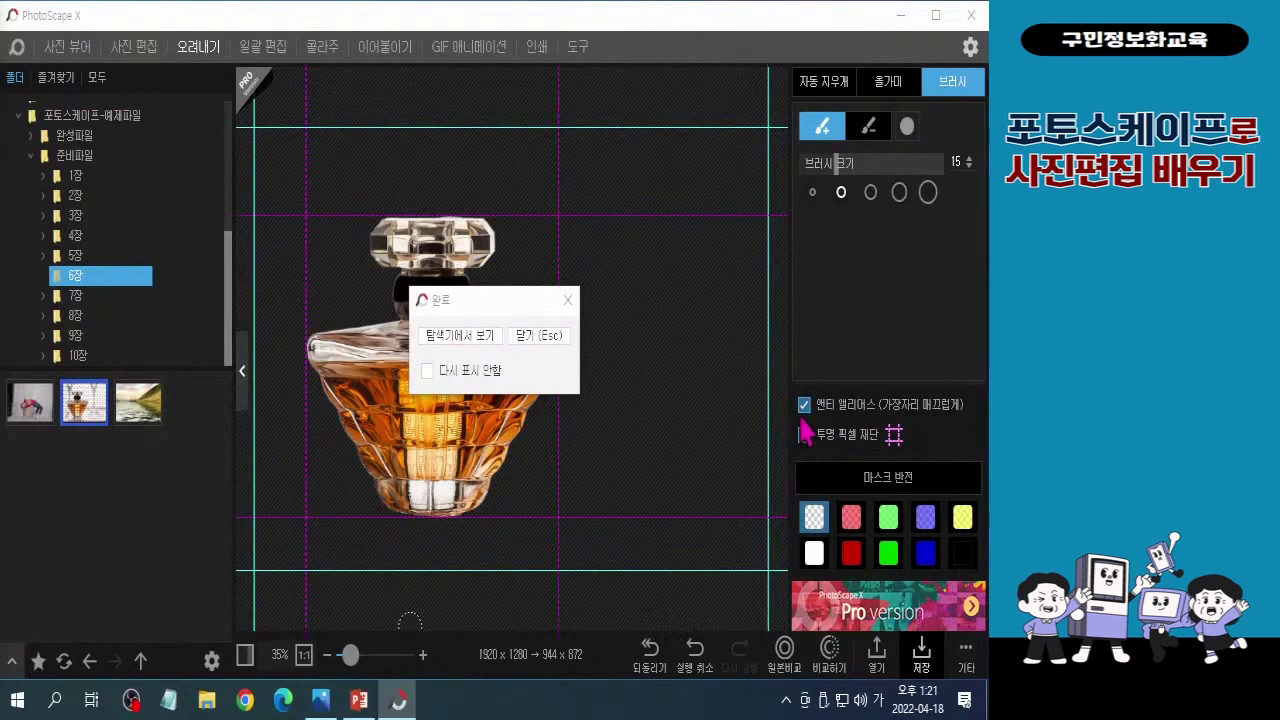
pyautogui.click(538, 336)
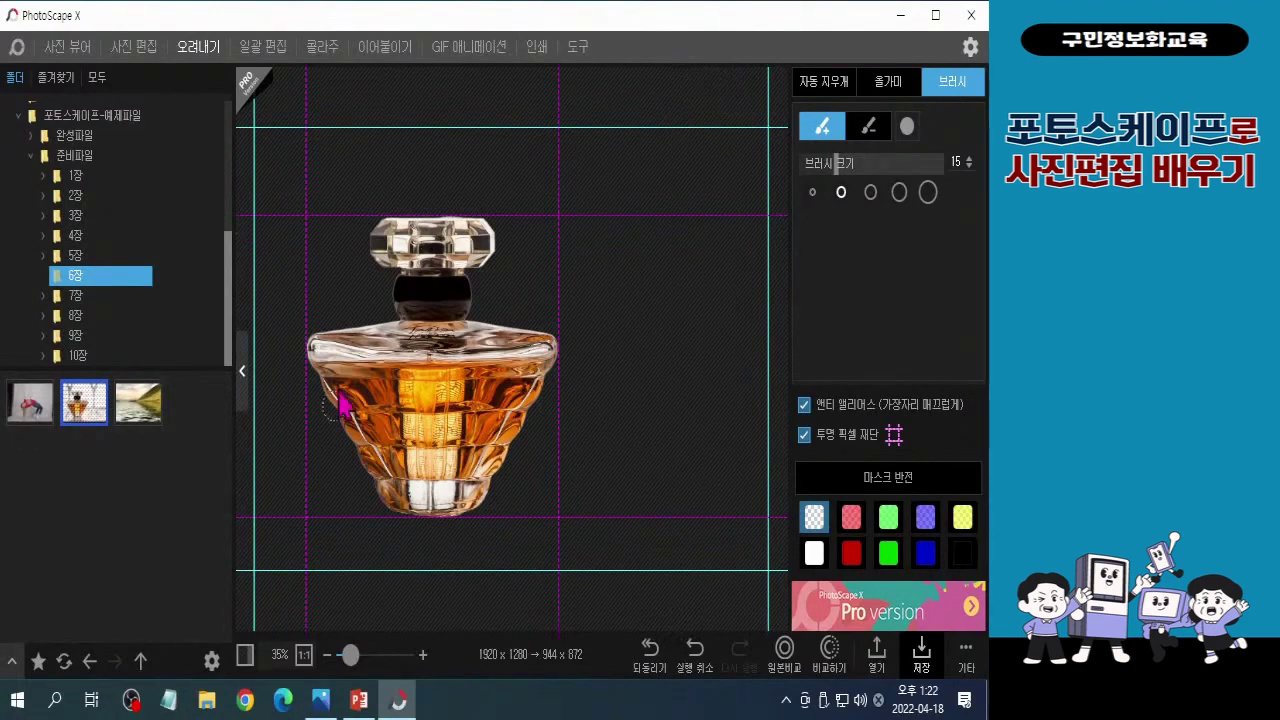
# Step: Switch to the 한글 word processor with a blank document
pyautogui.click(360, 702)
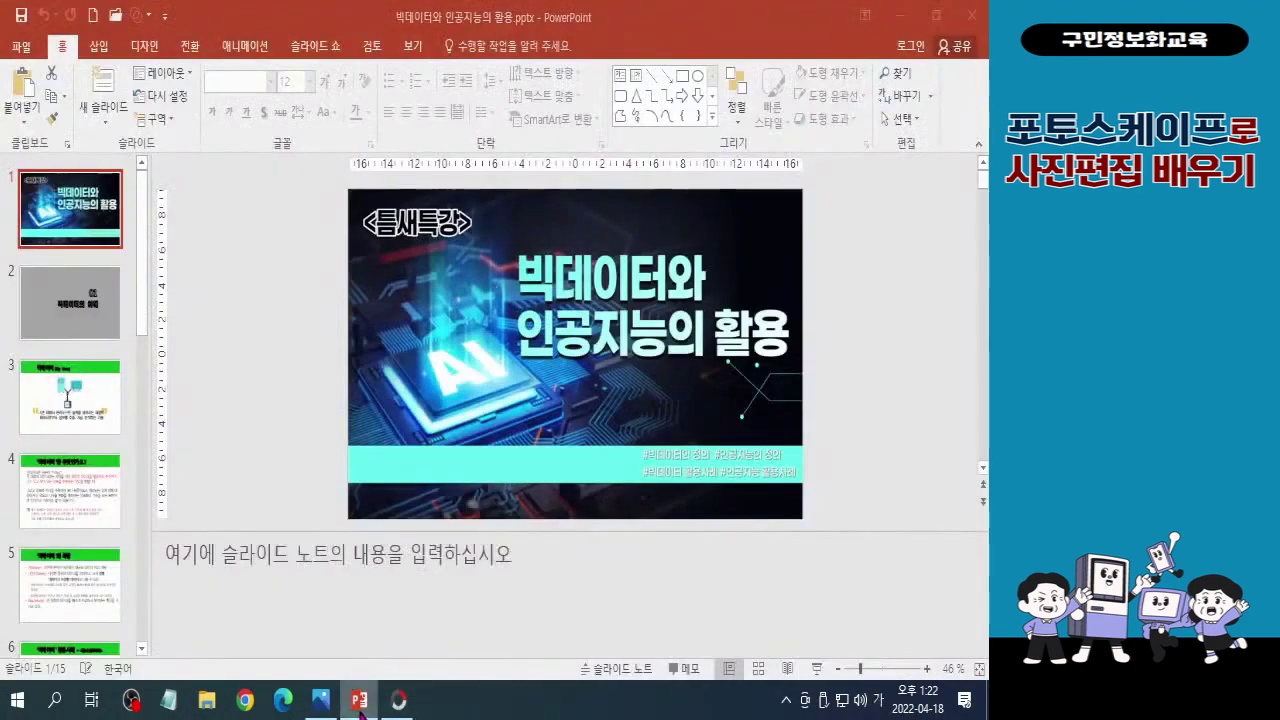
pyautogui.click(360, 702)
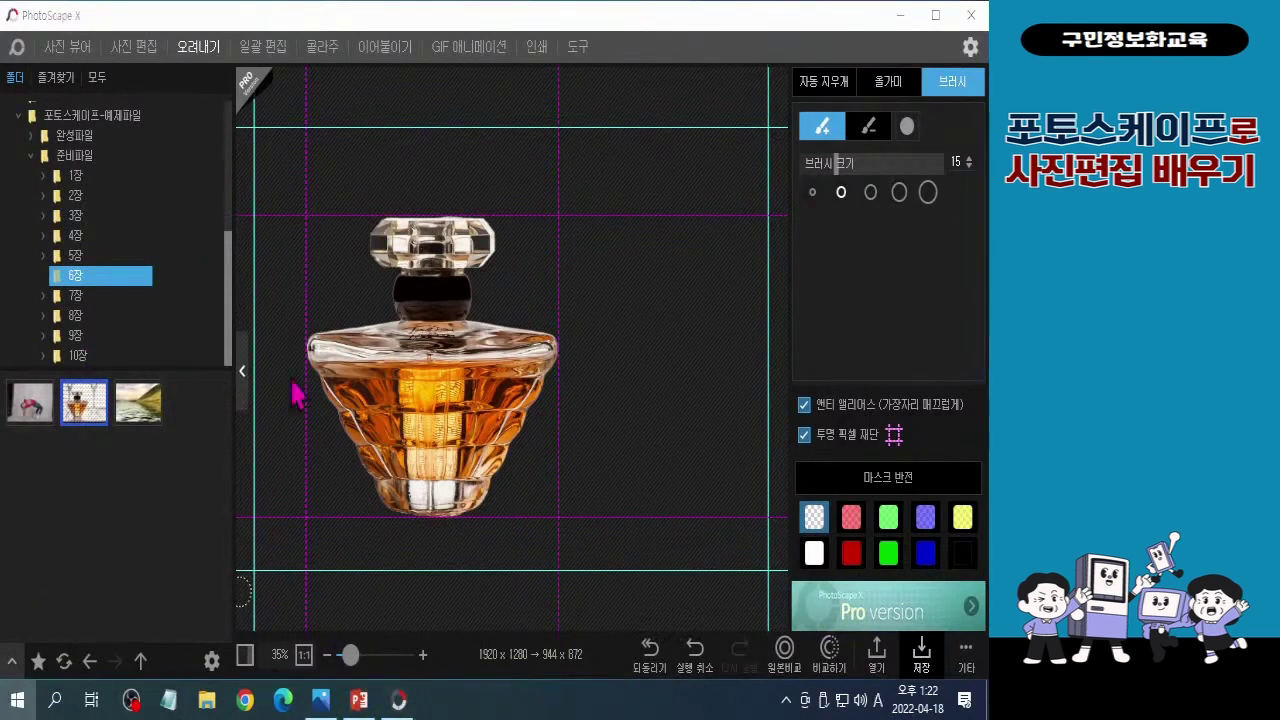
pyautogui.press('super')
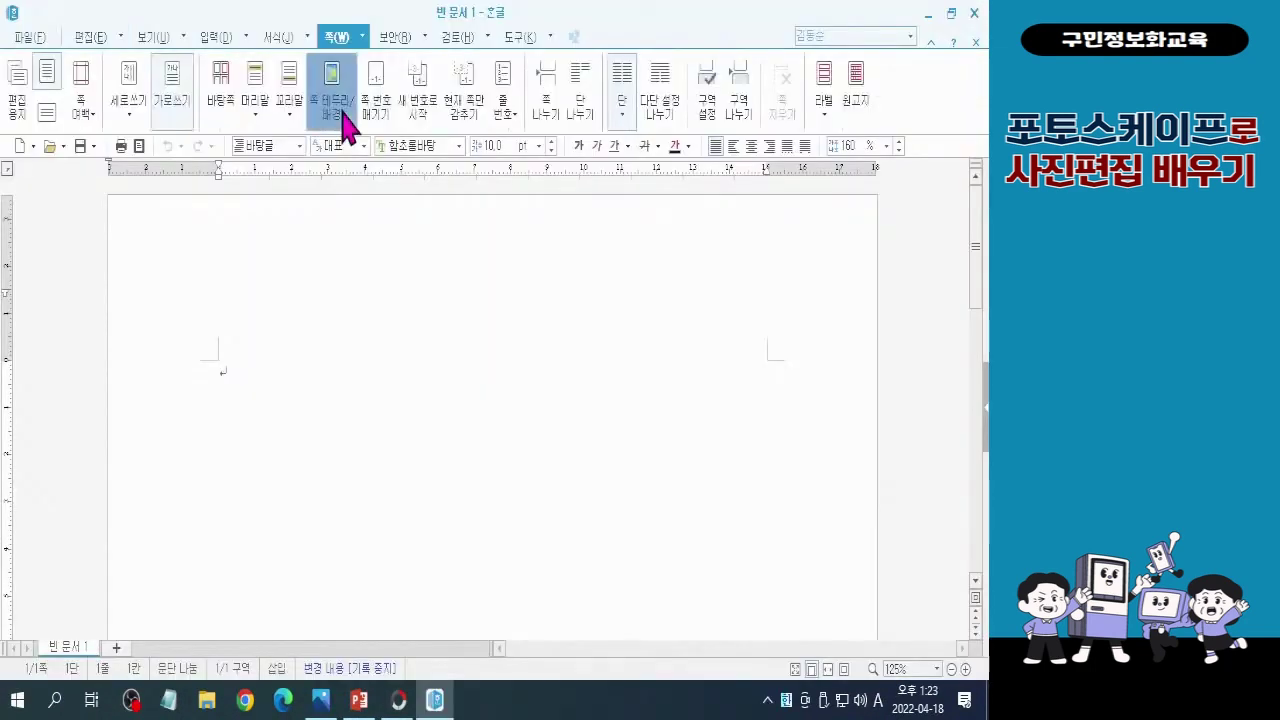
# Step: Fill the page background of the blank document with a solid dark grey colour
pyautogui.click(341, 108)
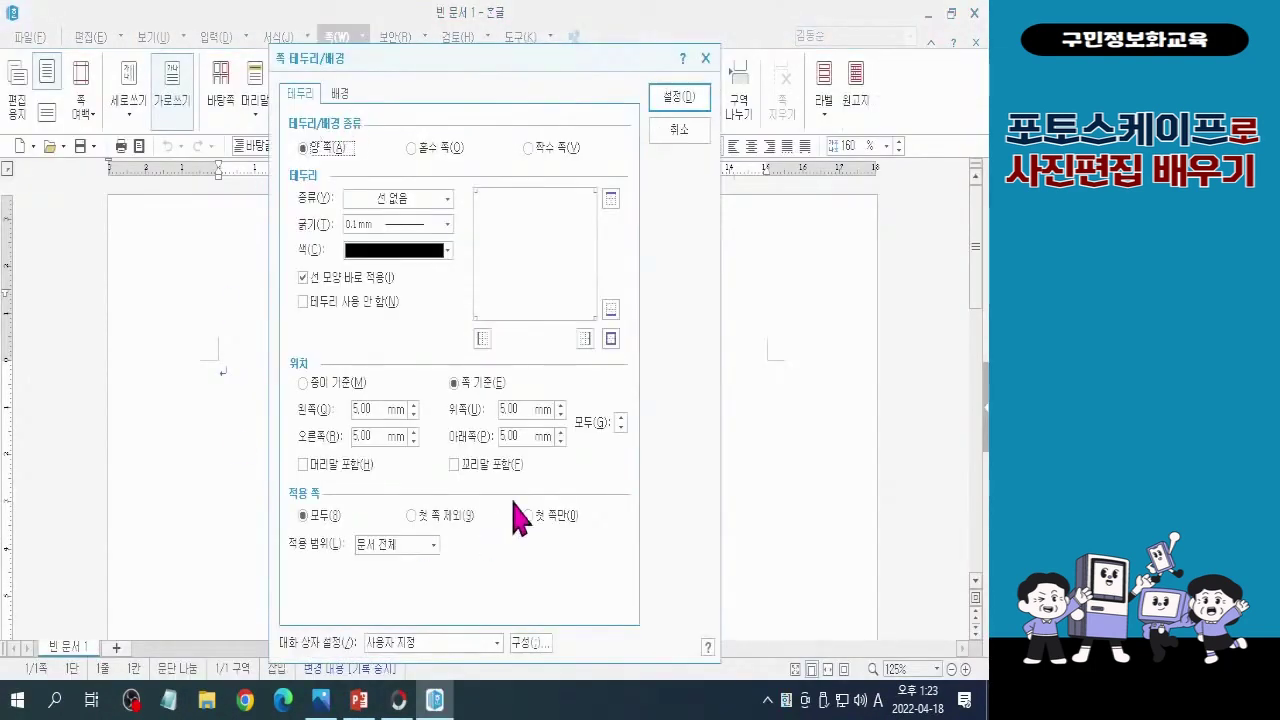
pyautogui.click(342, 95)
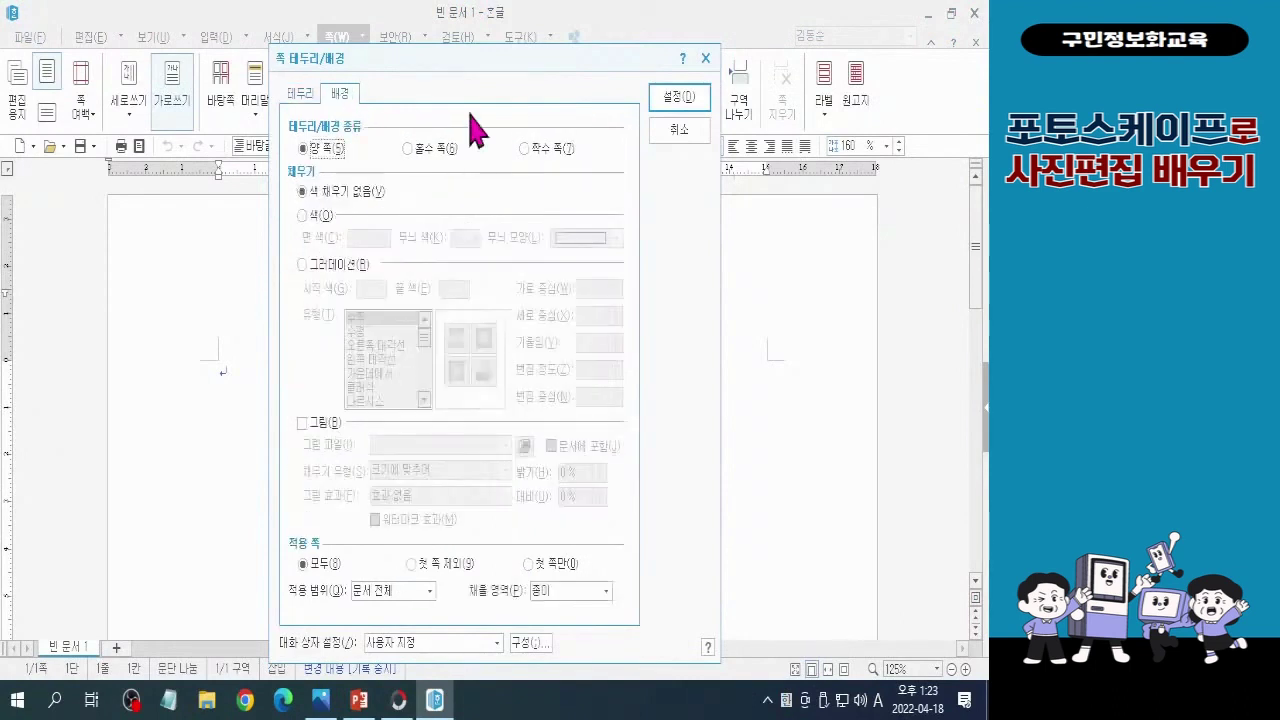
pyautogui.click(318, 215)
pyautogui.click(372, 238)
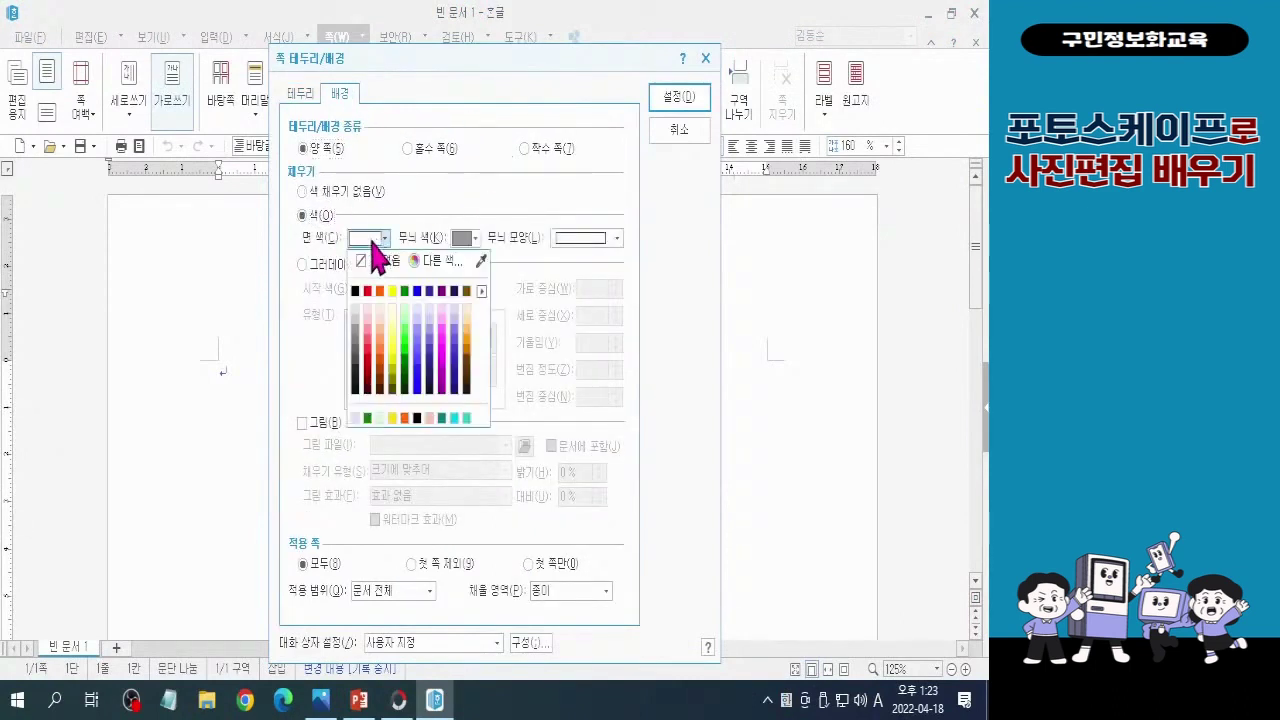
pyautogui.click(355, 362)
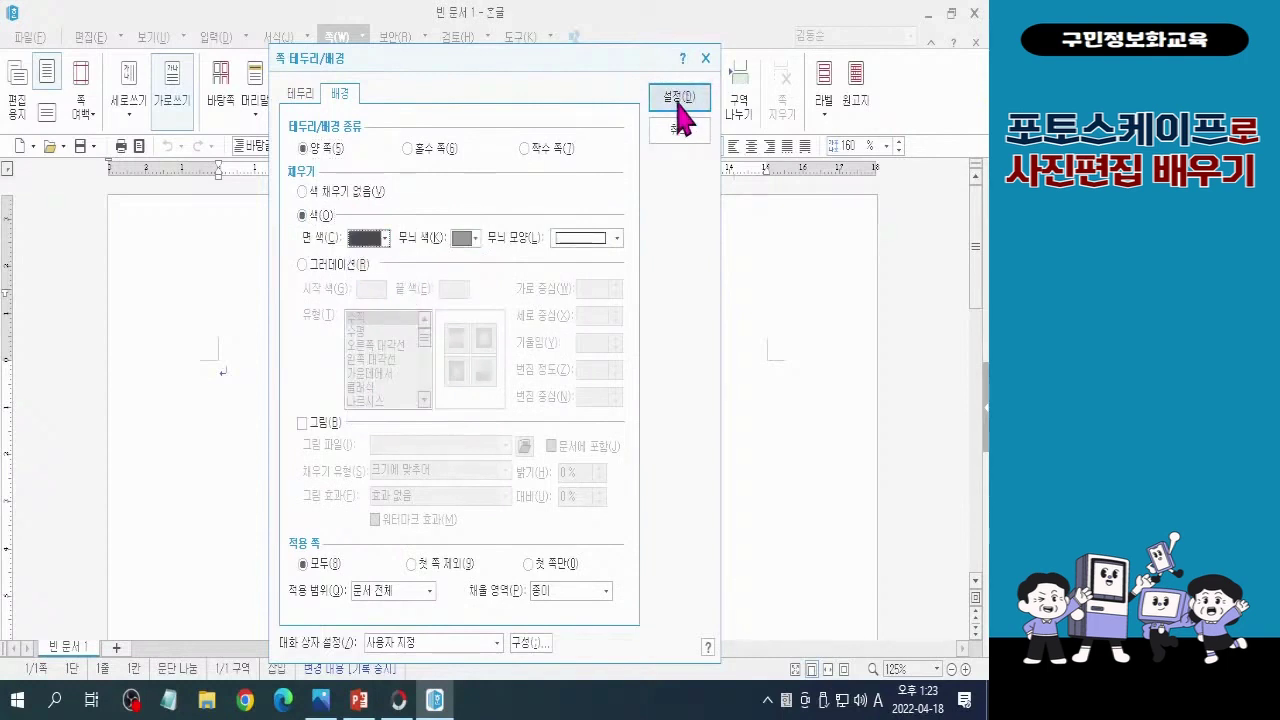
pyautogui.click(674, 100)
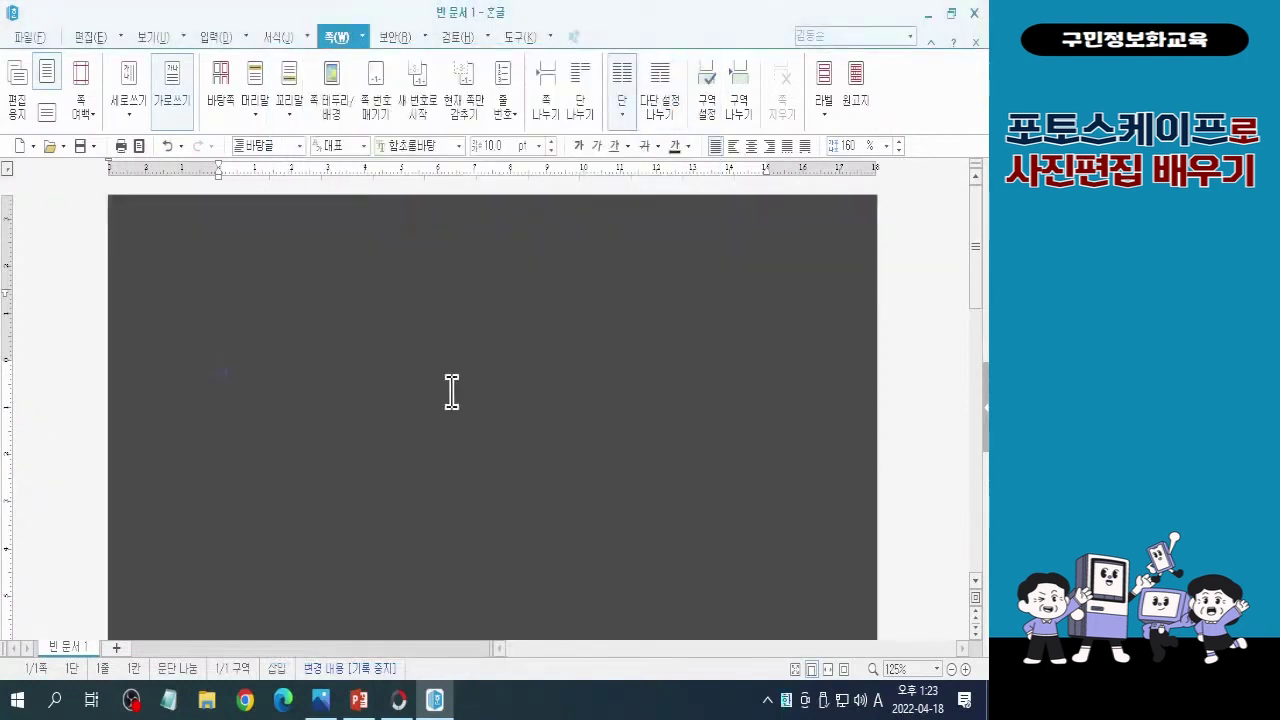
# Step: Insert the picture 향수-완성.jpg from the desktop folder 포토스케이프-예제파일 onto the dark grey page
pyautogui.click(219, 38)
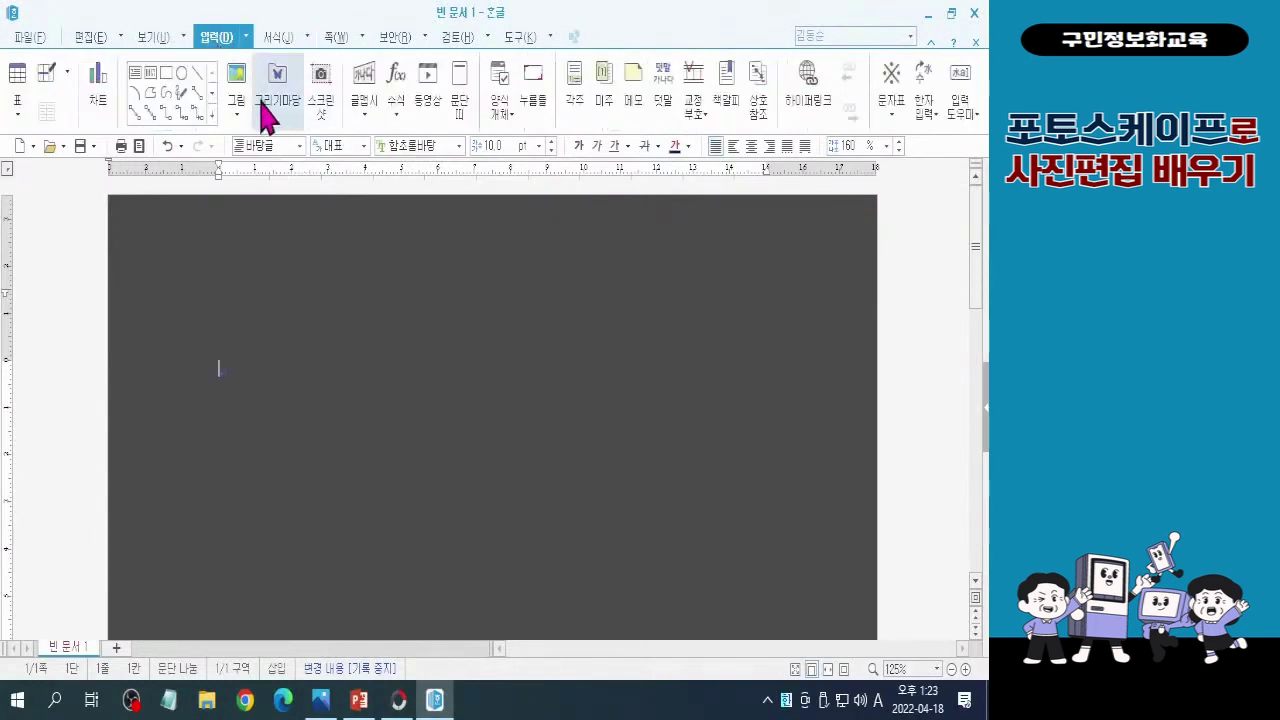
pyautogui.click(240, 95)
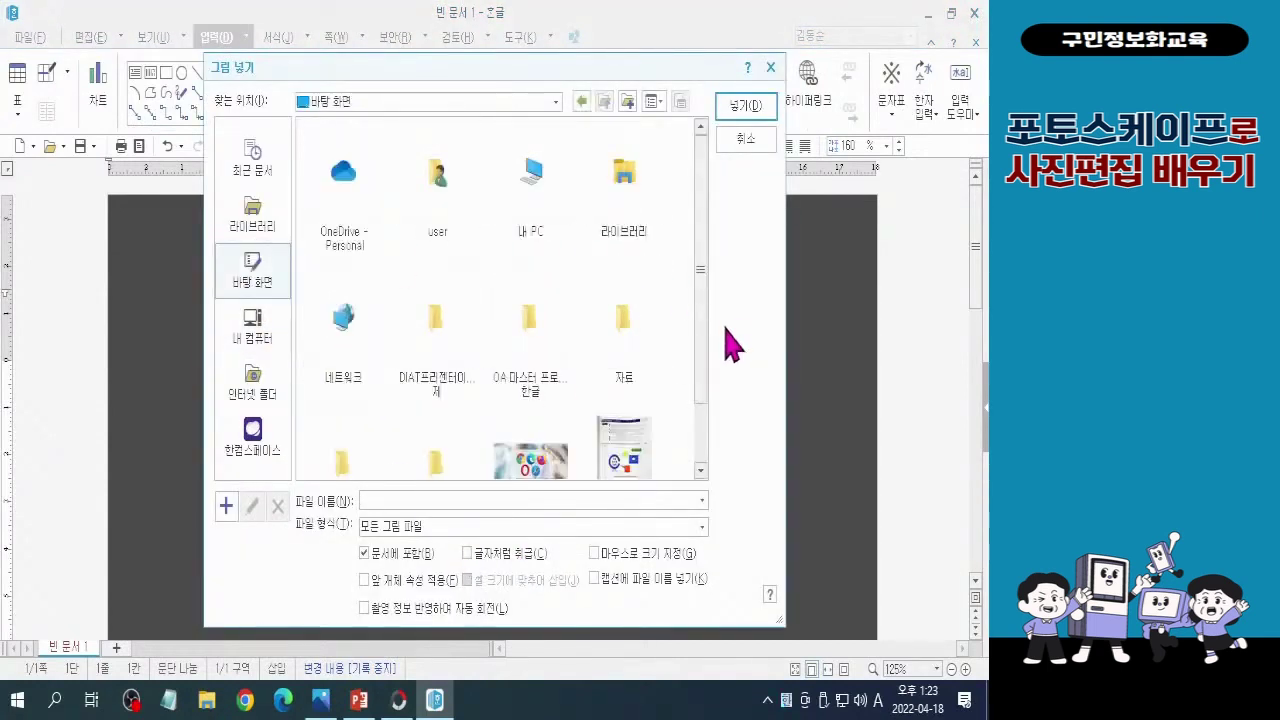
pyautogui.moveTo(700, 363); pyautogui.dragTo(705, 415)
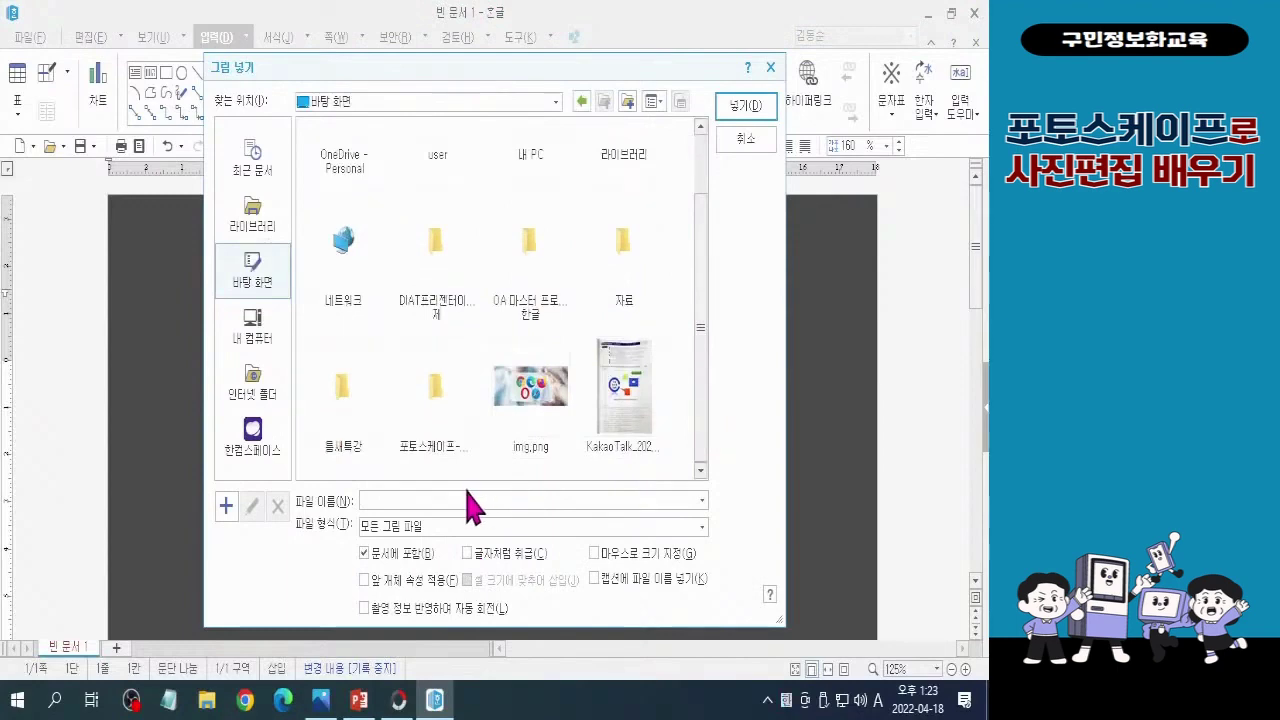
pyautogui.doubleClick(436, 410)
pyautogui.click(634, 206)
pyautogui.click(531, 206)
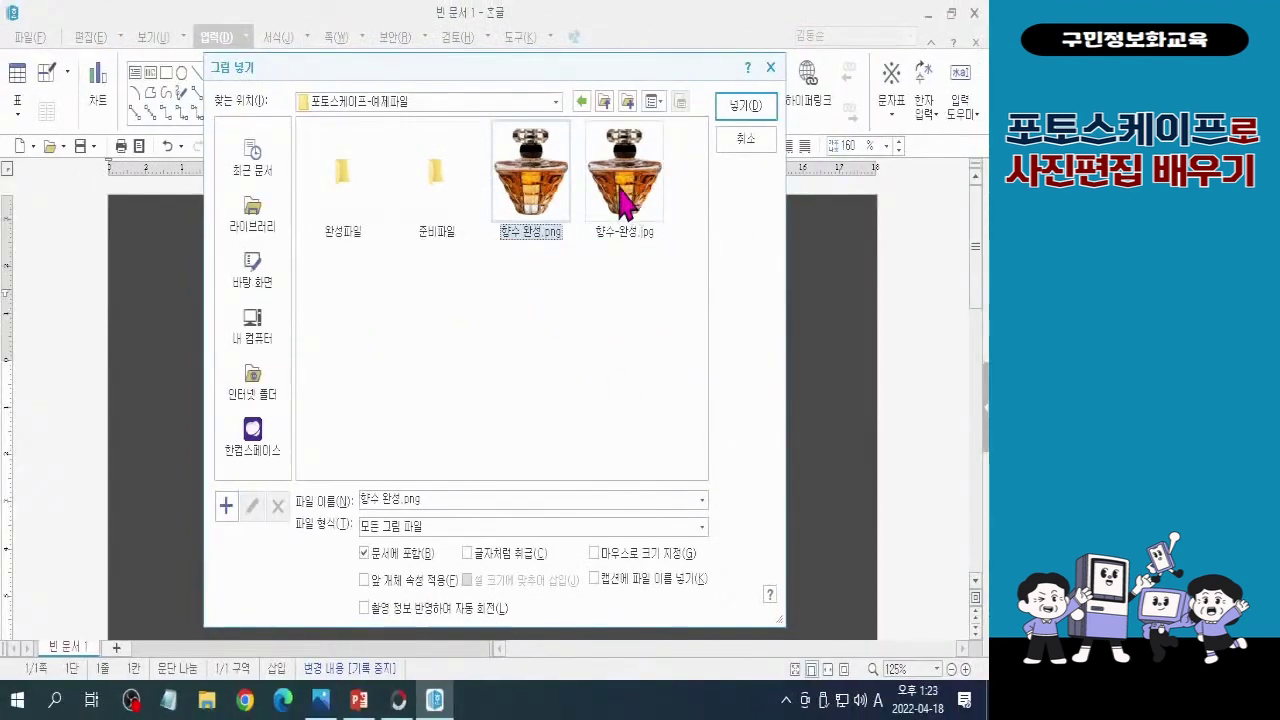
pyautogui.click(622, 196)
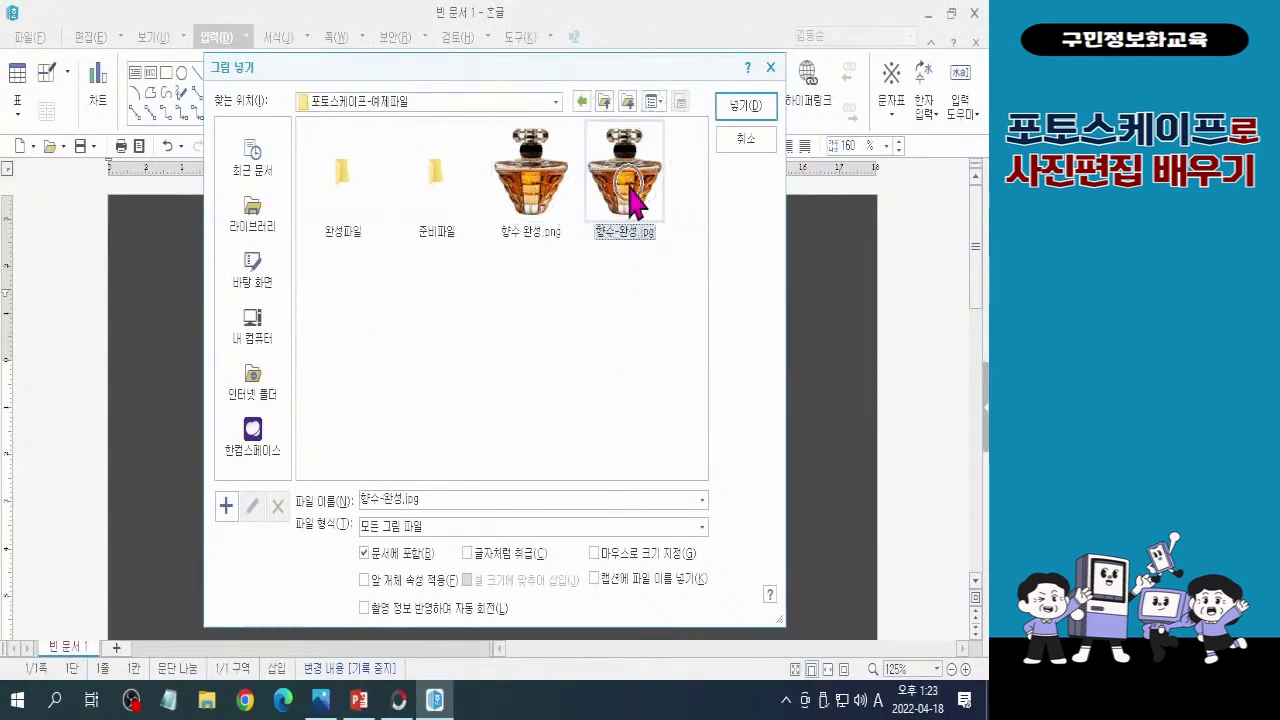
pyautogui.click(740, 110)
pyautogui.click(565, 458)
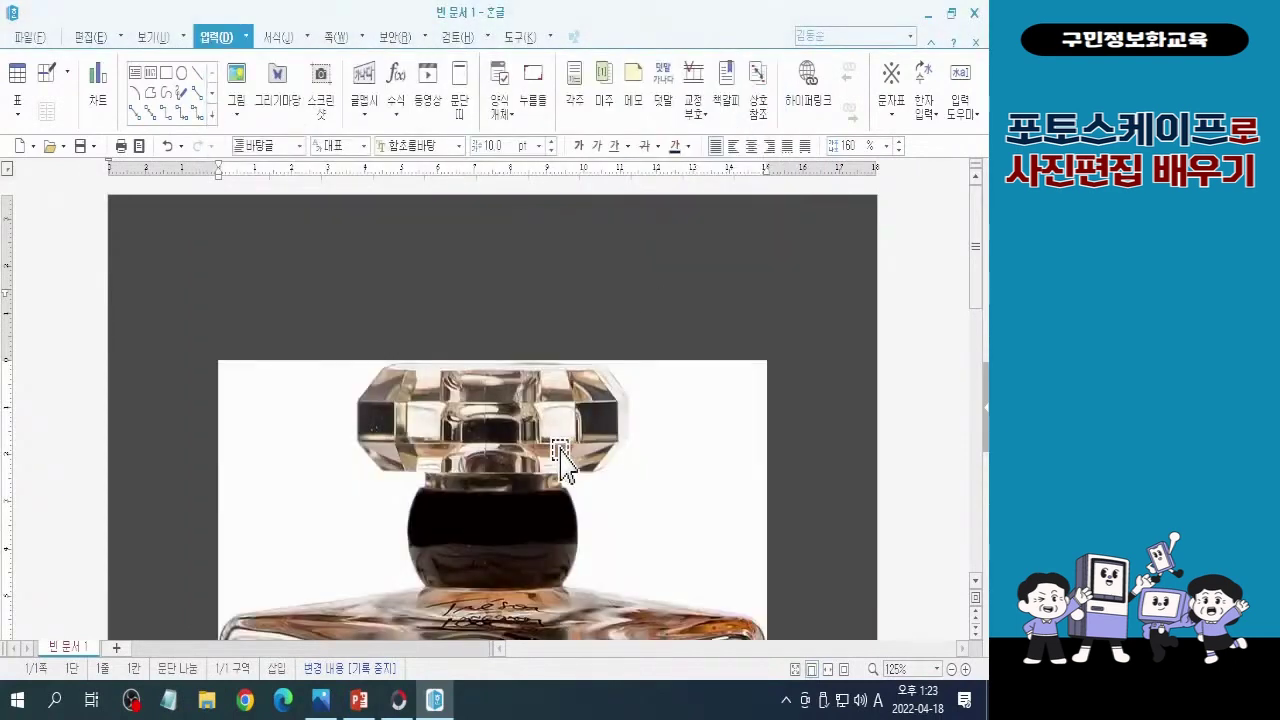
# Step: Display whole pages side by side in the document and add a second page after the JPEG picture
pyautogui.scroll(-3, 577, 486)
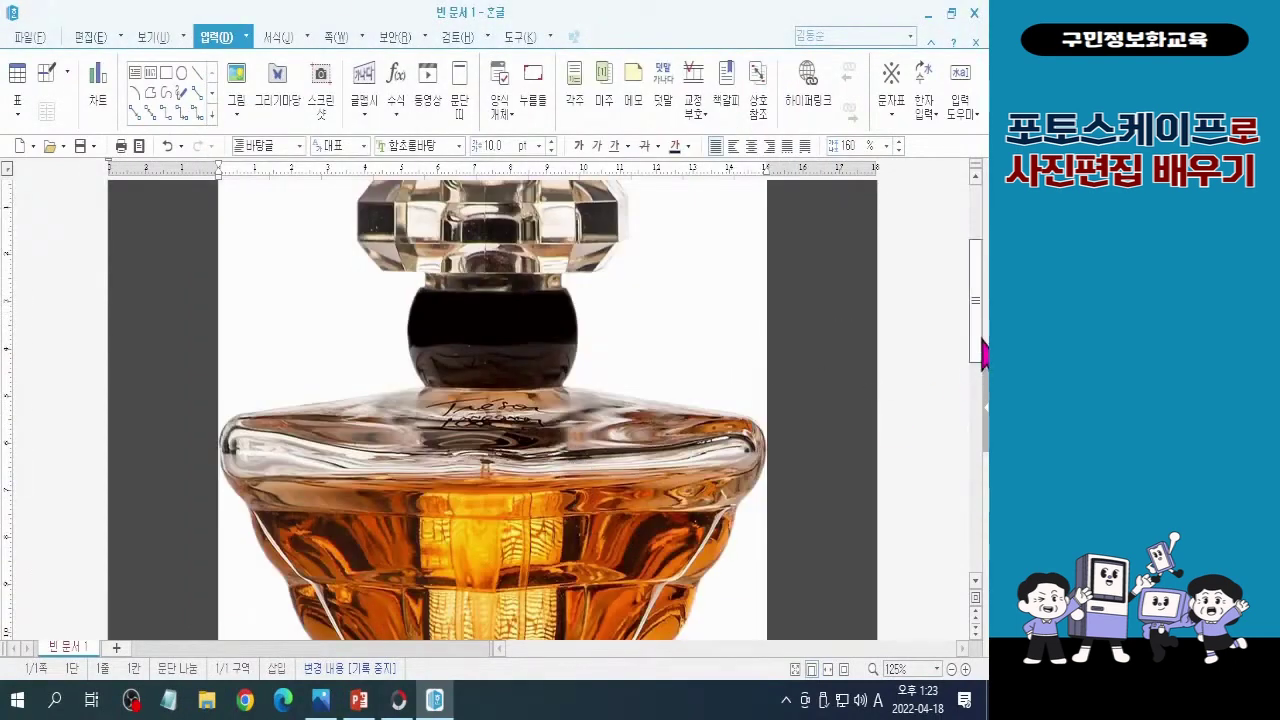
pyautogui.moveTo(982, 342)
pyautogui.mouseDown()
pyautogui.moveTo(980, 328)
pyautogui.moveTo(983, 362)
pyautogui.moveTo(980, 333)
pyautogui.mouseUp()
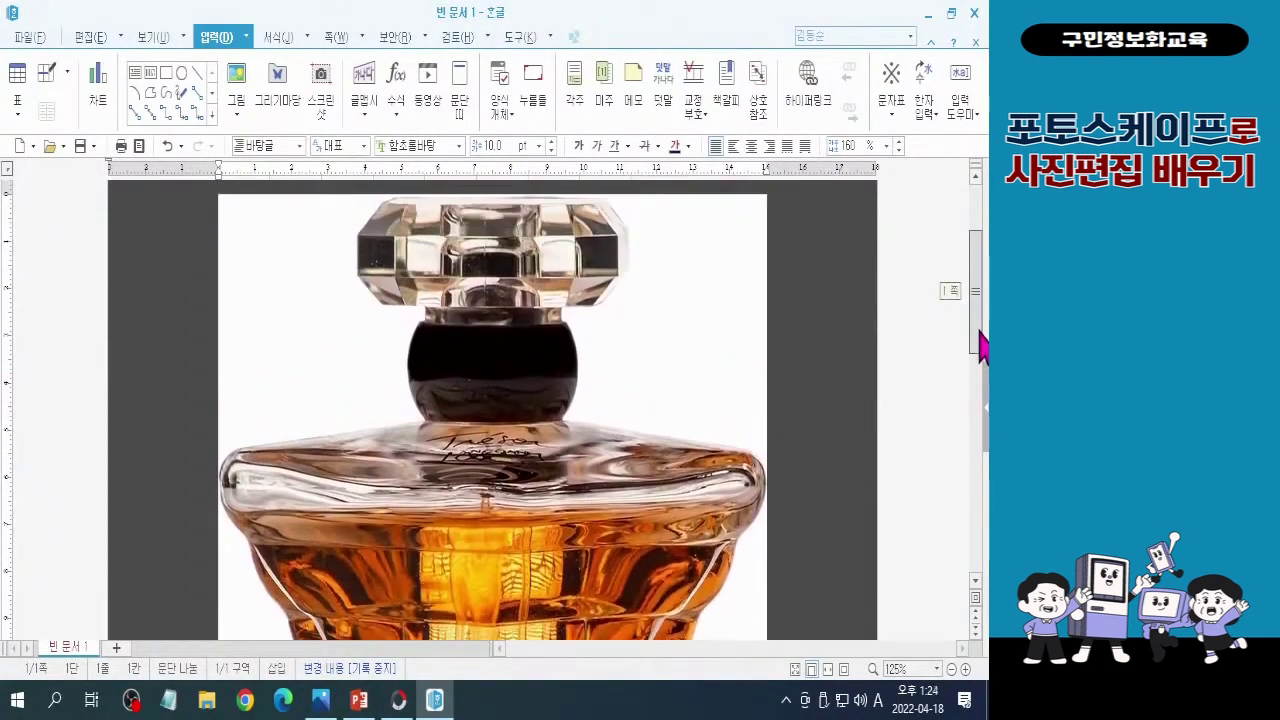
pyautogui.keyDown('ctrl'); pyautogui.scroll(-4, 740, 414); pyautogui.keyUp('ctrl')
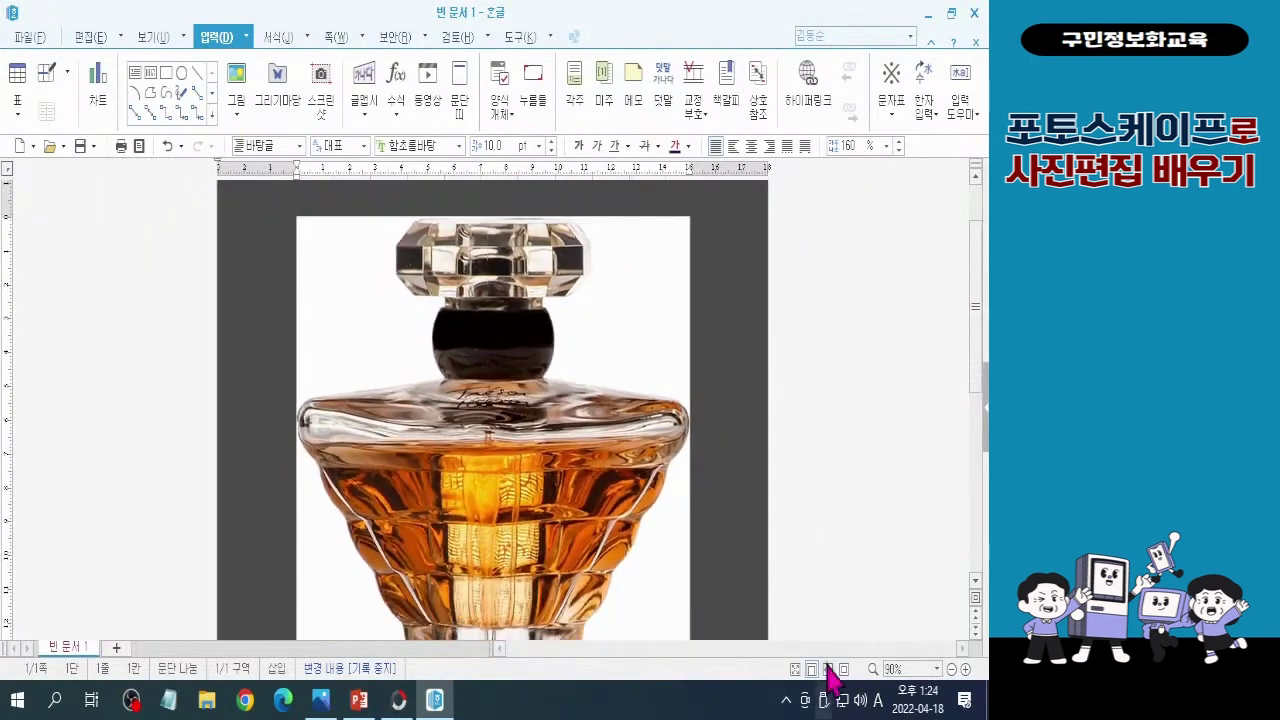
pyautogui.click(827, 669)
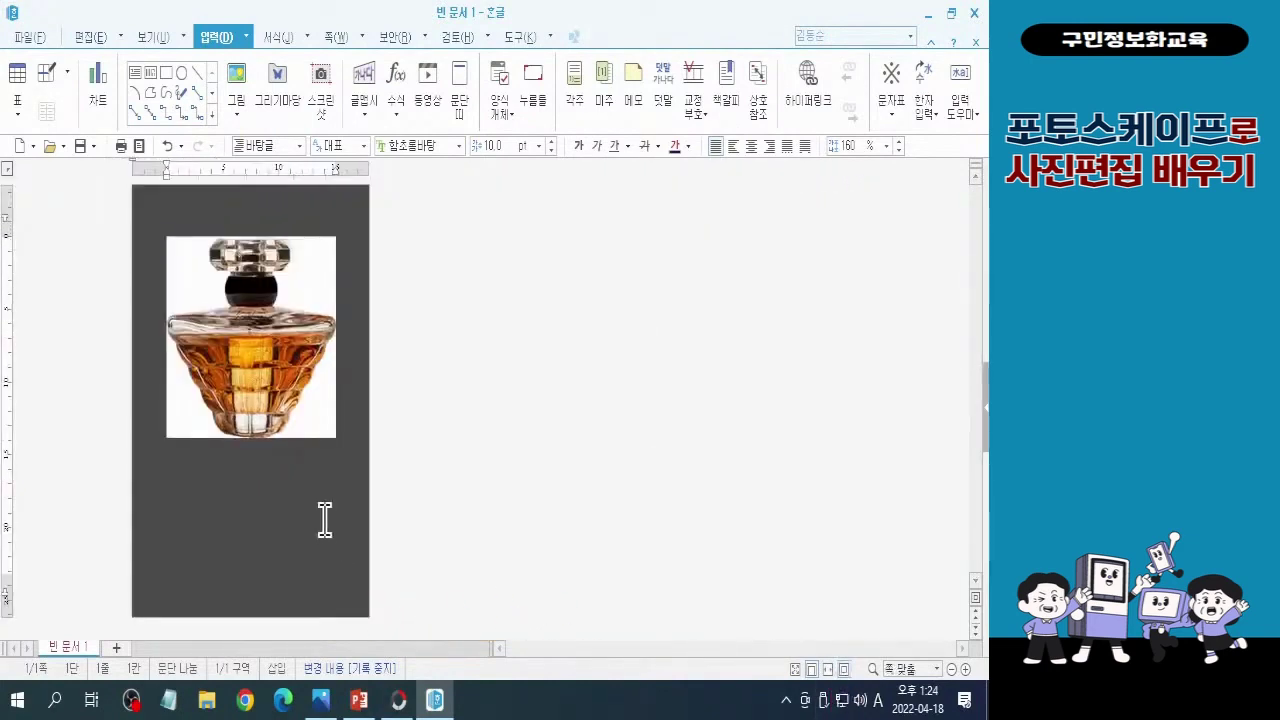
pyautogui.hotkey('ctrl', 'Return')
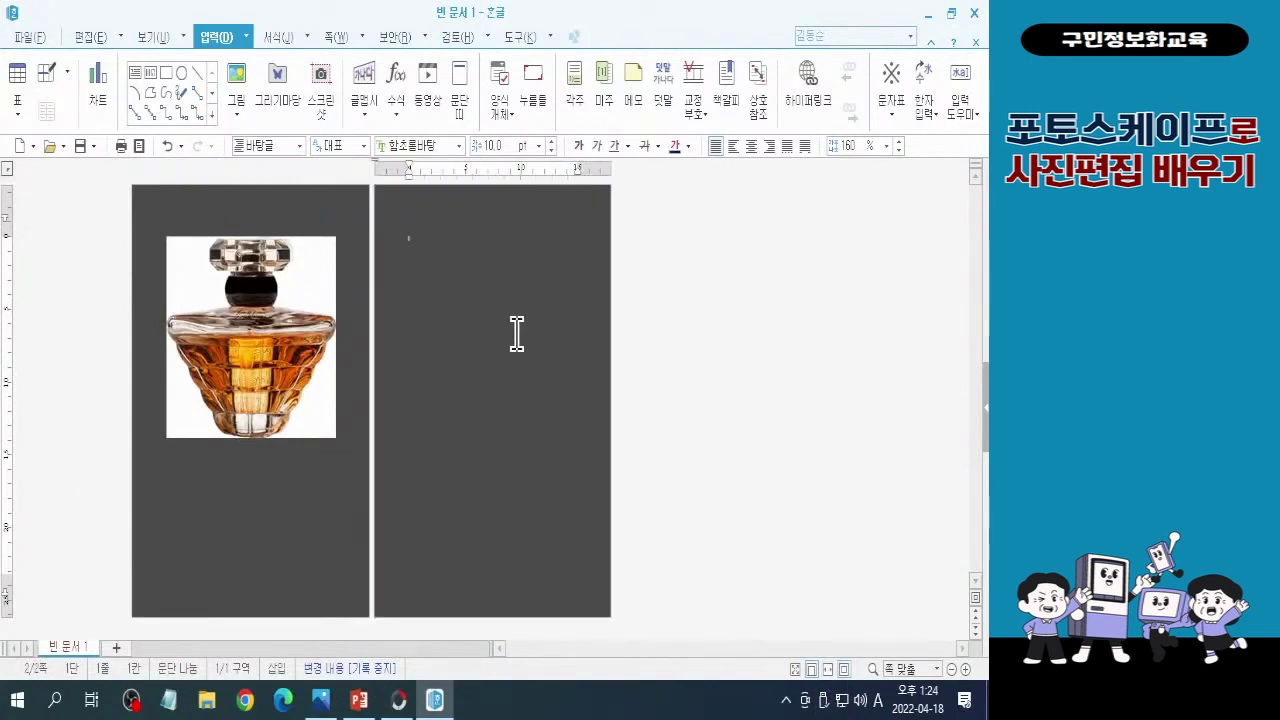
# Step: Insert the picture 향수 완성.png from the folder 포토스케이프-예제파일 onto the second dark grey page
pyautogui.click(239, 86)
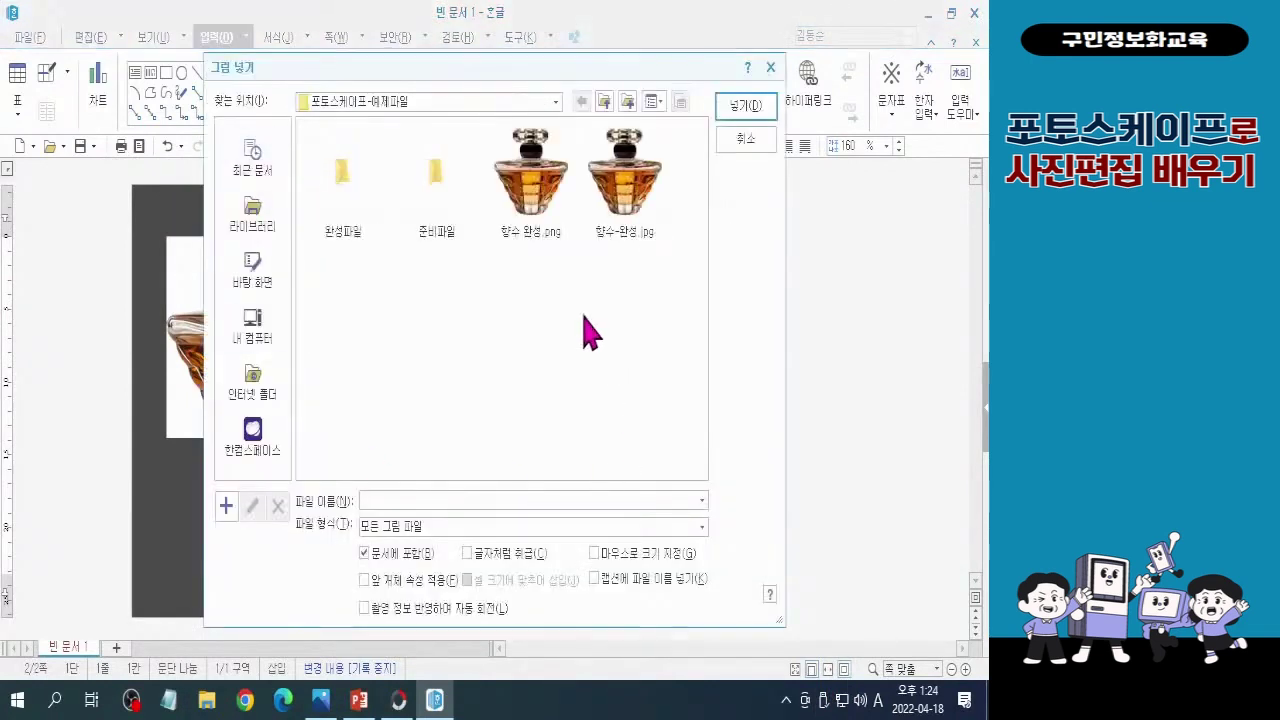
pyautogui.click(534, 220)
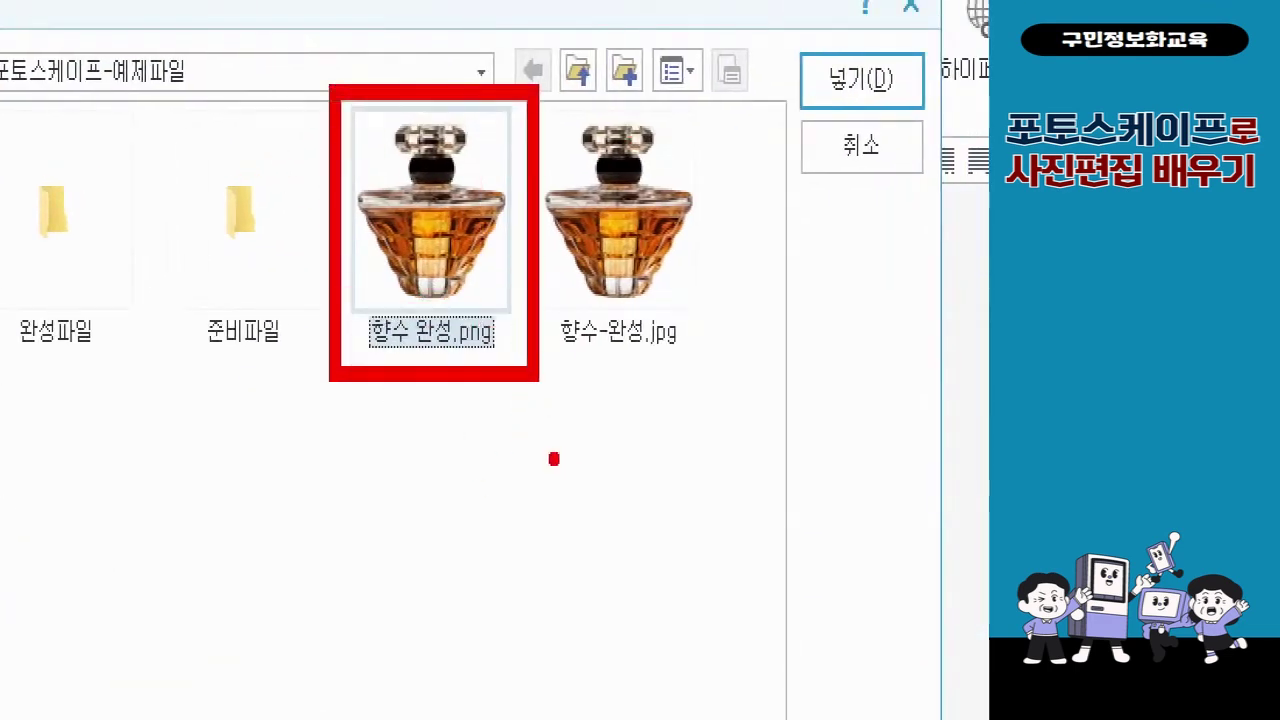
pyautogui.click(861, 80)
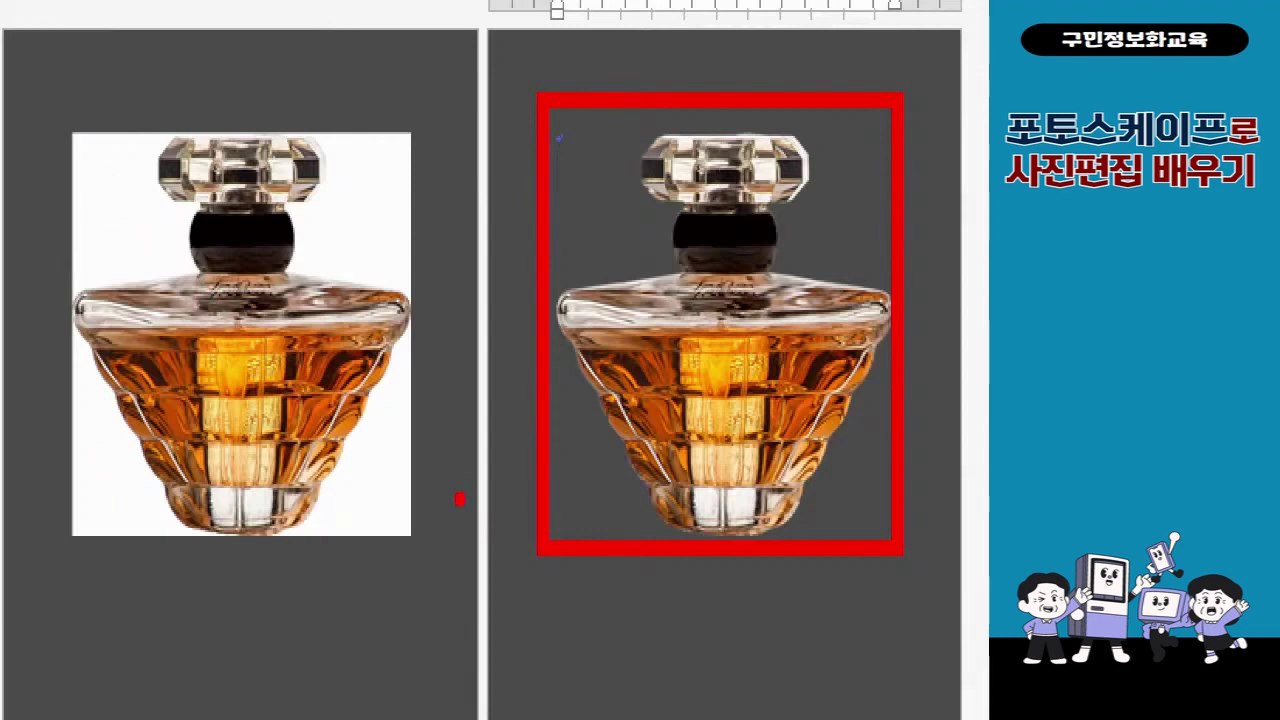
# Step: Compare the background around the bottle in the JPEG picture with that of the PNG picture on the second page
pyautogui.moveTo(390, 271)
pyautogui.mouseDown()
pyautogui.moveTo(336, 246)
pyautogui.moveTo(342, 126)
pyautogui.mouseUp()
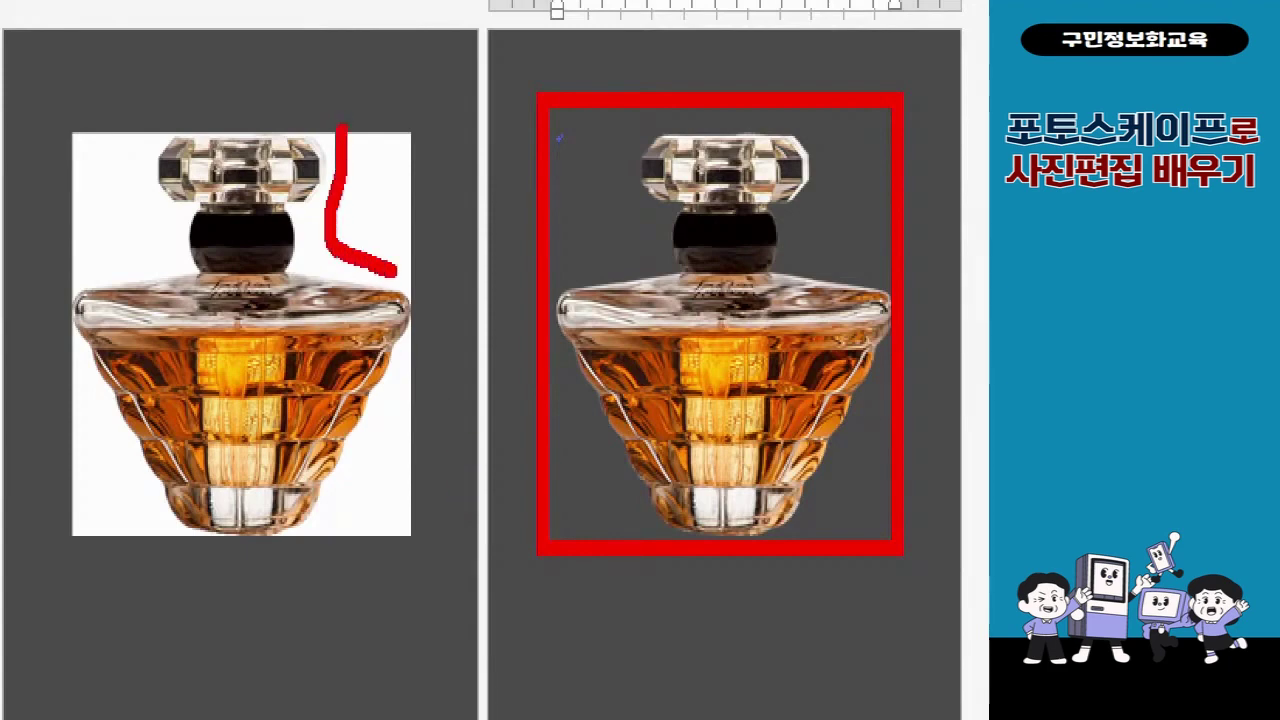
pyautogui.moveTo(436, 262); pyautogui.dragTo(380, 281)
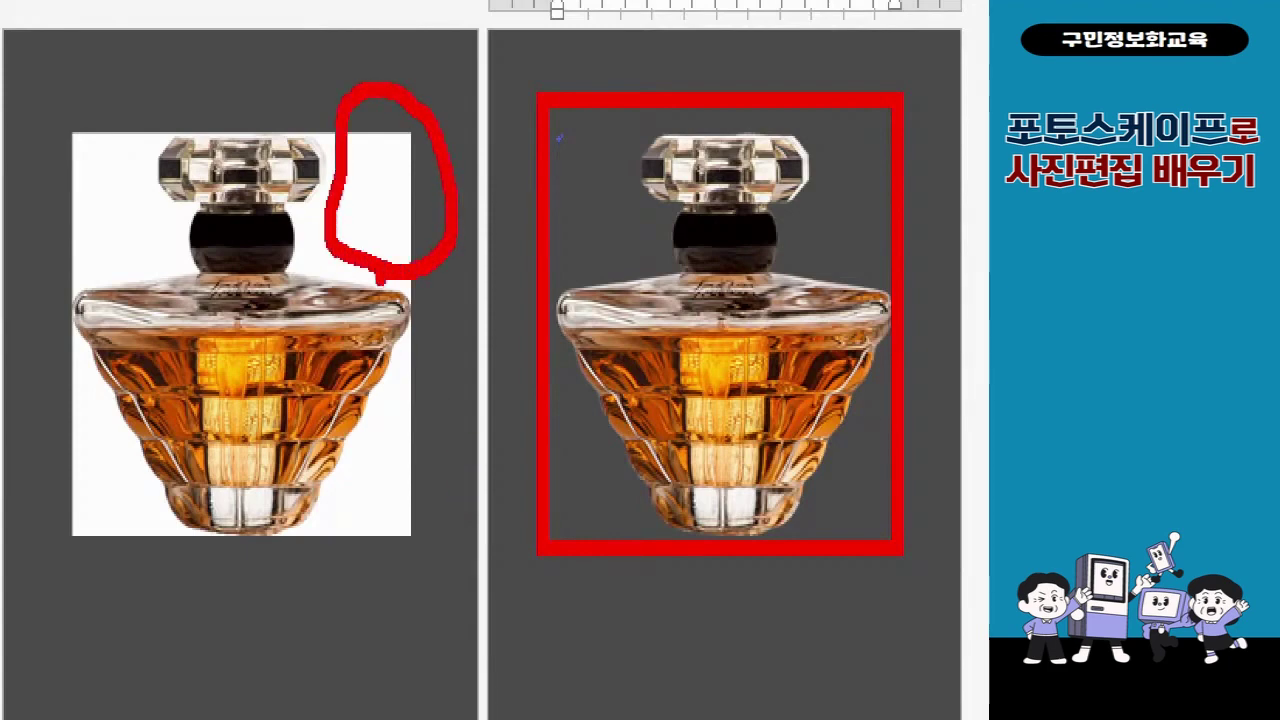
pyautogui.moveTo(437, 358)
pyautogui.mouseDown()
pyautogui.moveTo(362, 466)
pyautogui.moveTo(342, 532)
pyautogui.mouseUp()
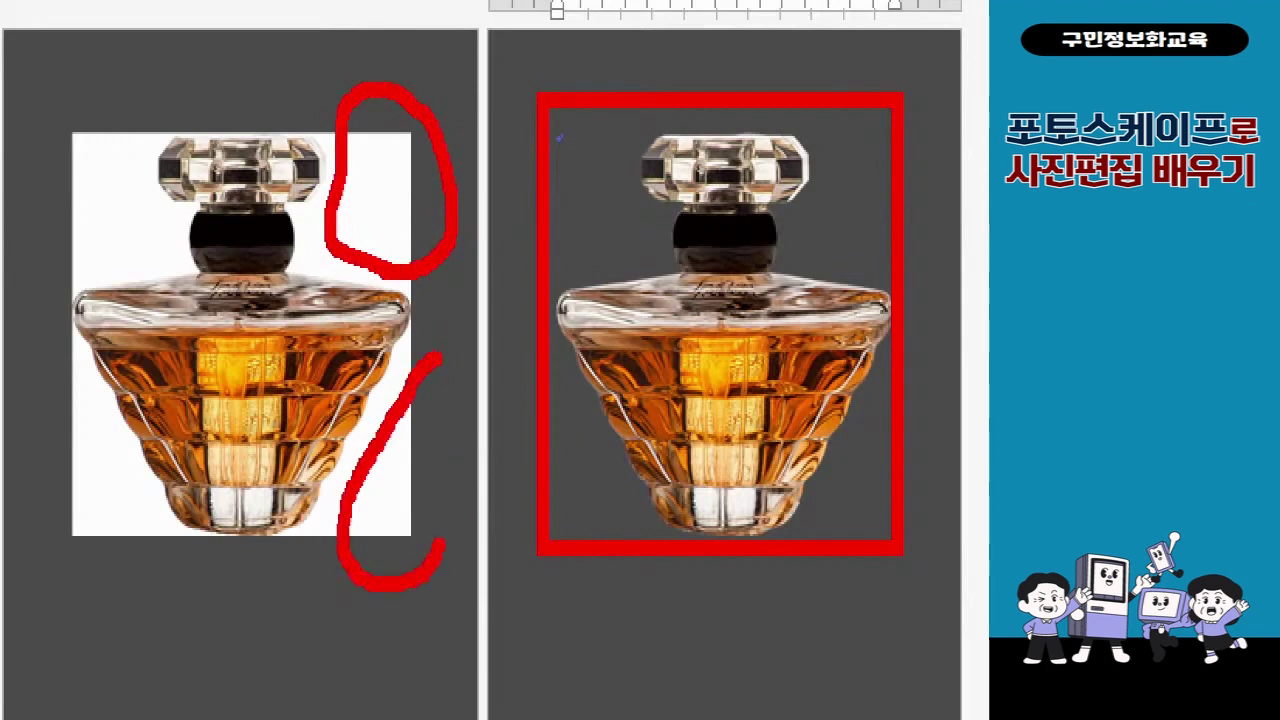
pyautogui.moveTo(440, 541); pyautogui.dragTo(441, 372)
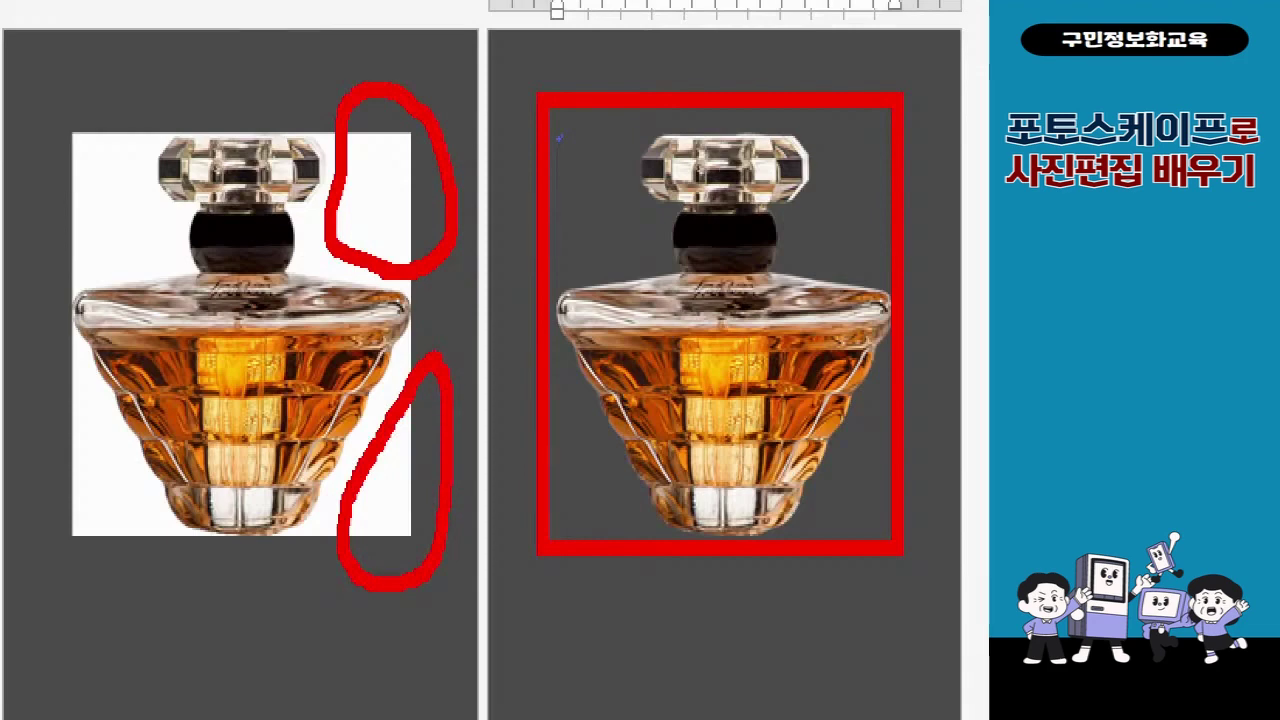
pyautogui.click(430, 363)
pyautogui.click(330, 168)
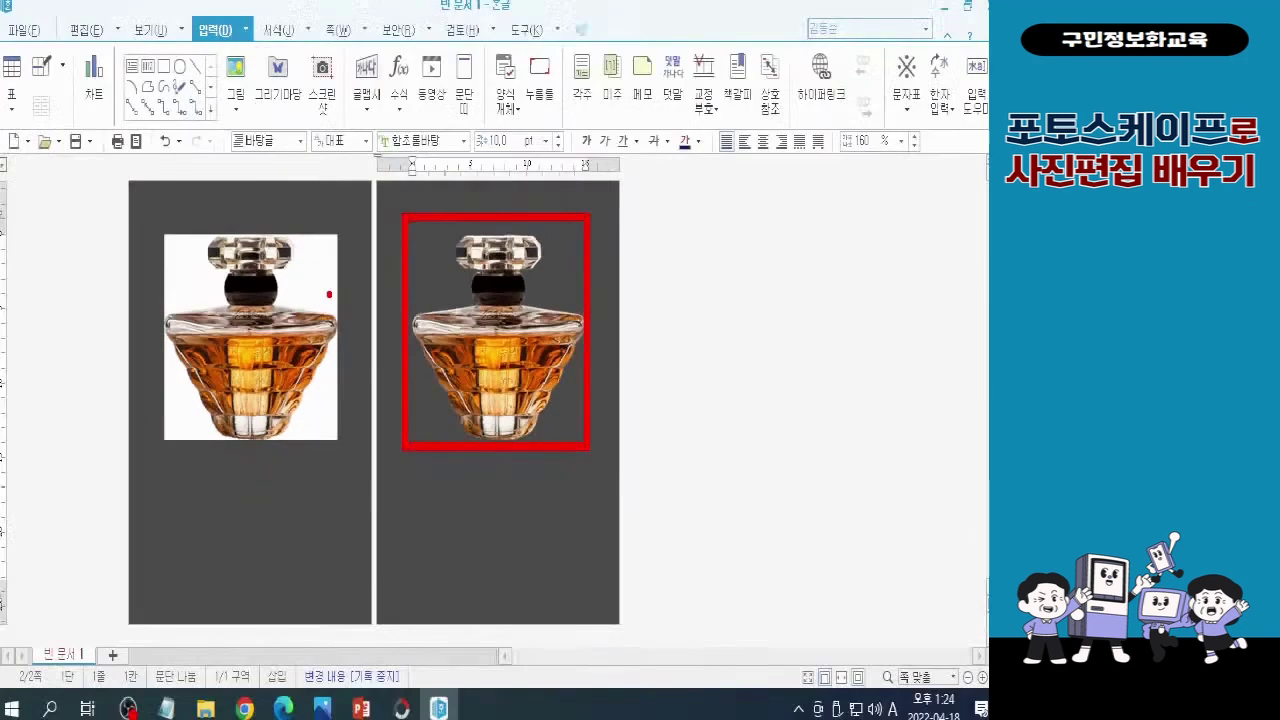
pyautogui.press('Escape')
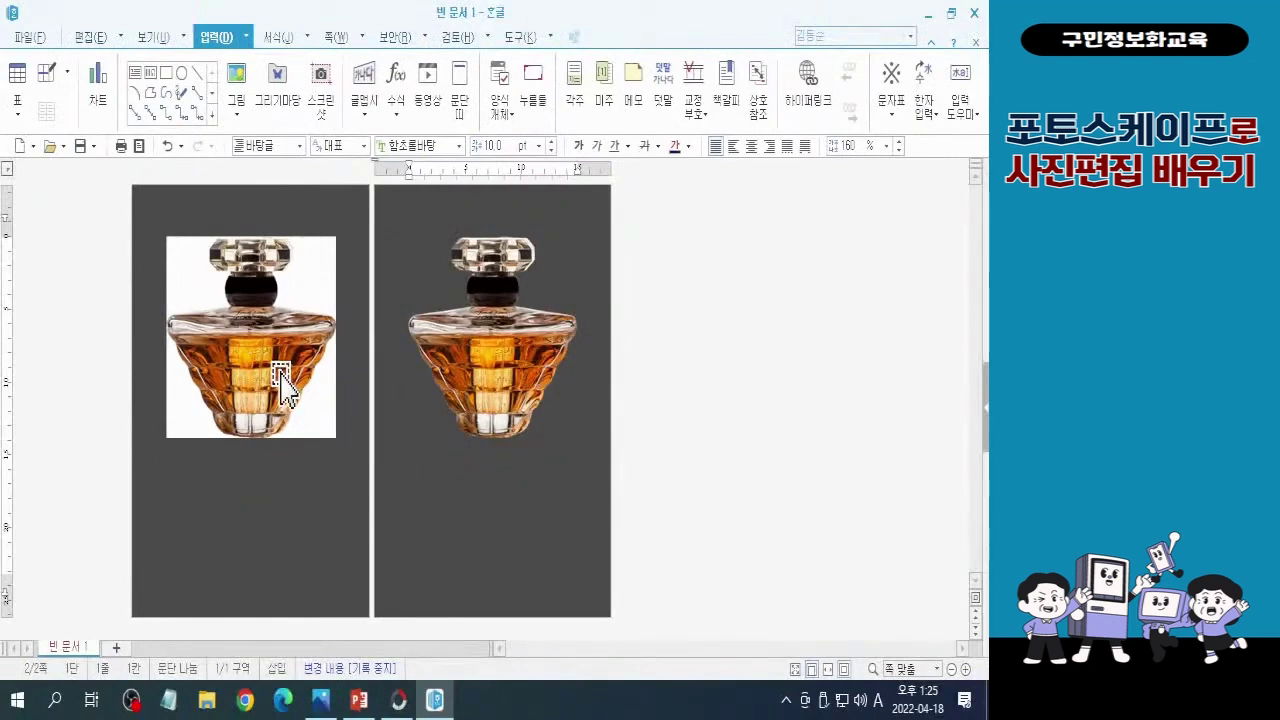
pyautogui.press('ctrl')
pyautogui.press('ctrl')
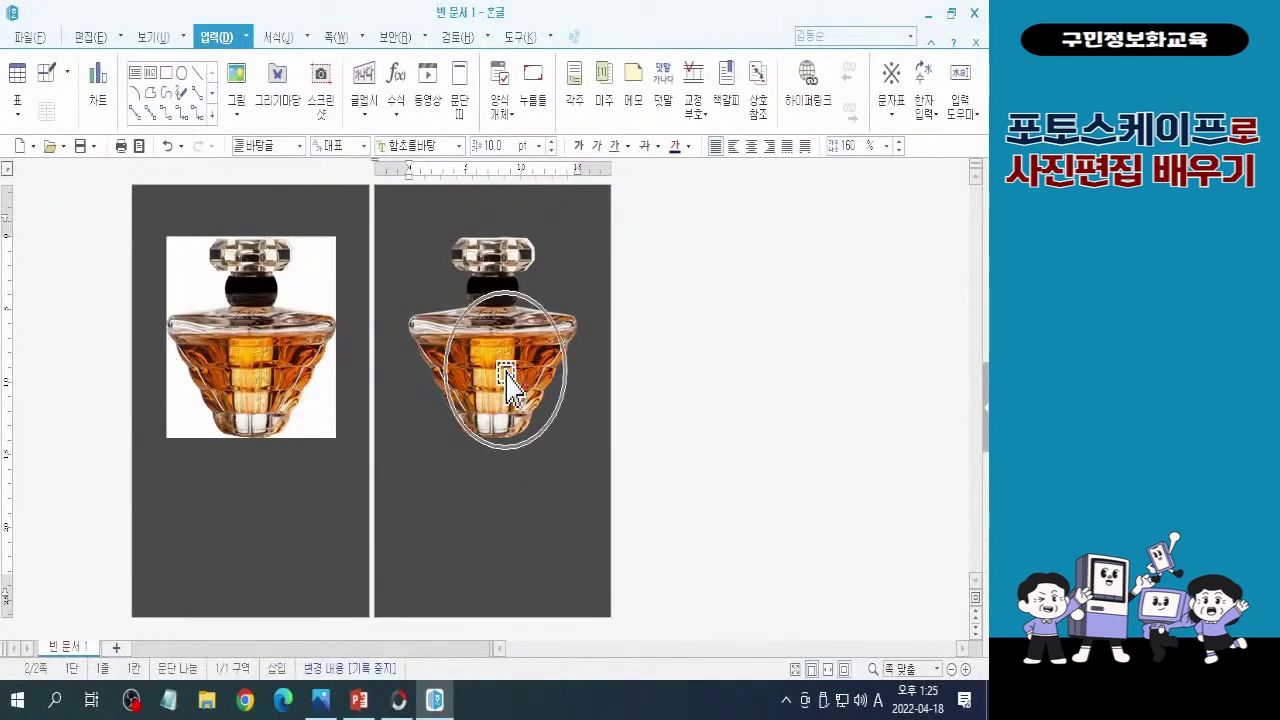
pyautogui.press('ctrl')
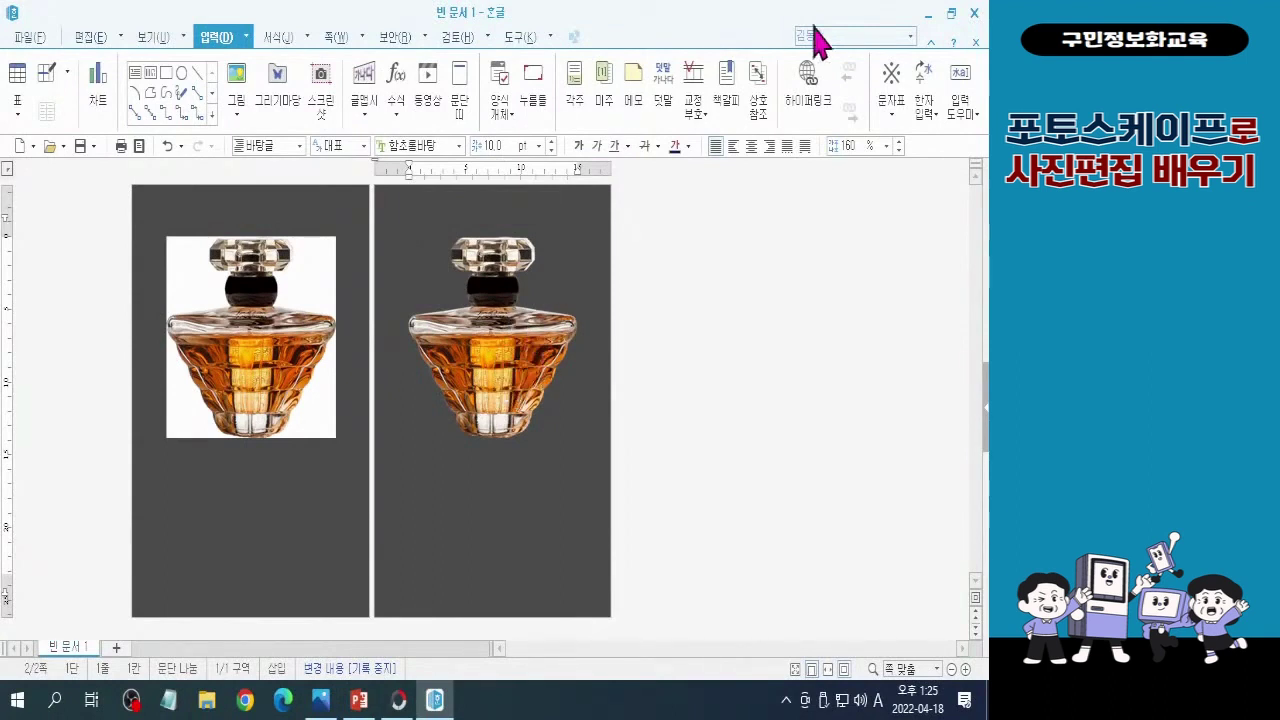
# Step: Close the 한글 comparison document without saving it and return to PhotoScape X
pyautogui.click(973, 13)
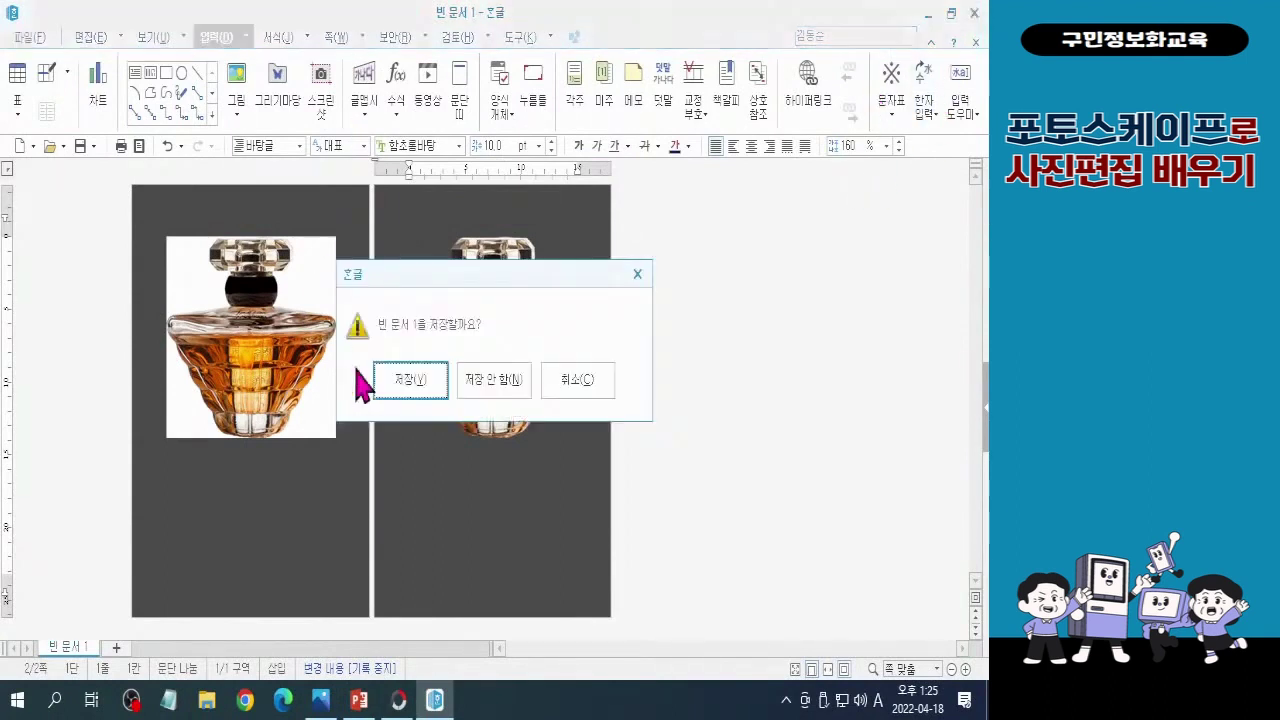
pyautogui.click(495, 385)
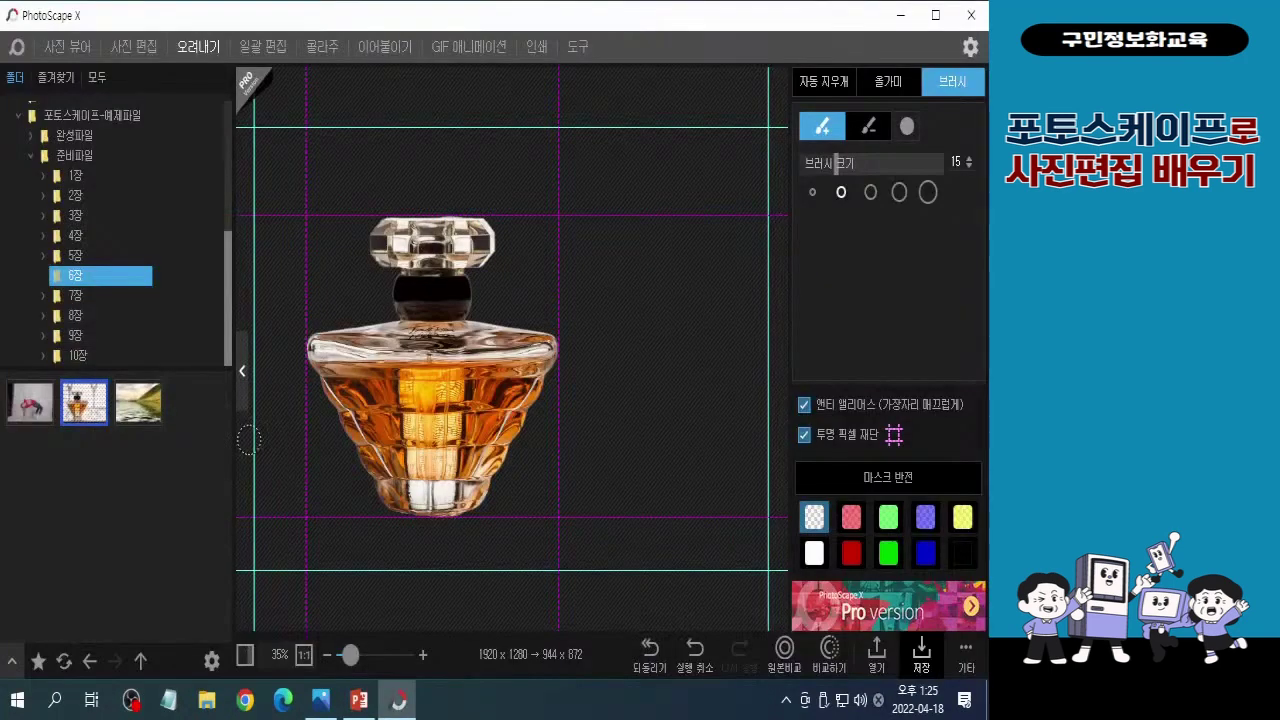
# Step: Close the perfume bottle image in the 오려내기 workspace and close 향수.jpg in the 사진 편집 workspace
pyautogui.click(972, 677)
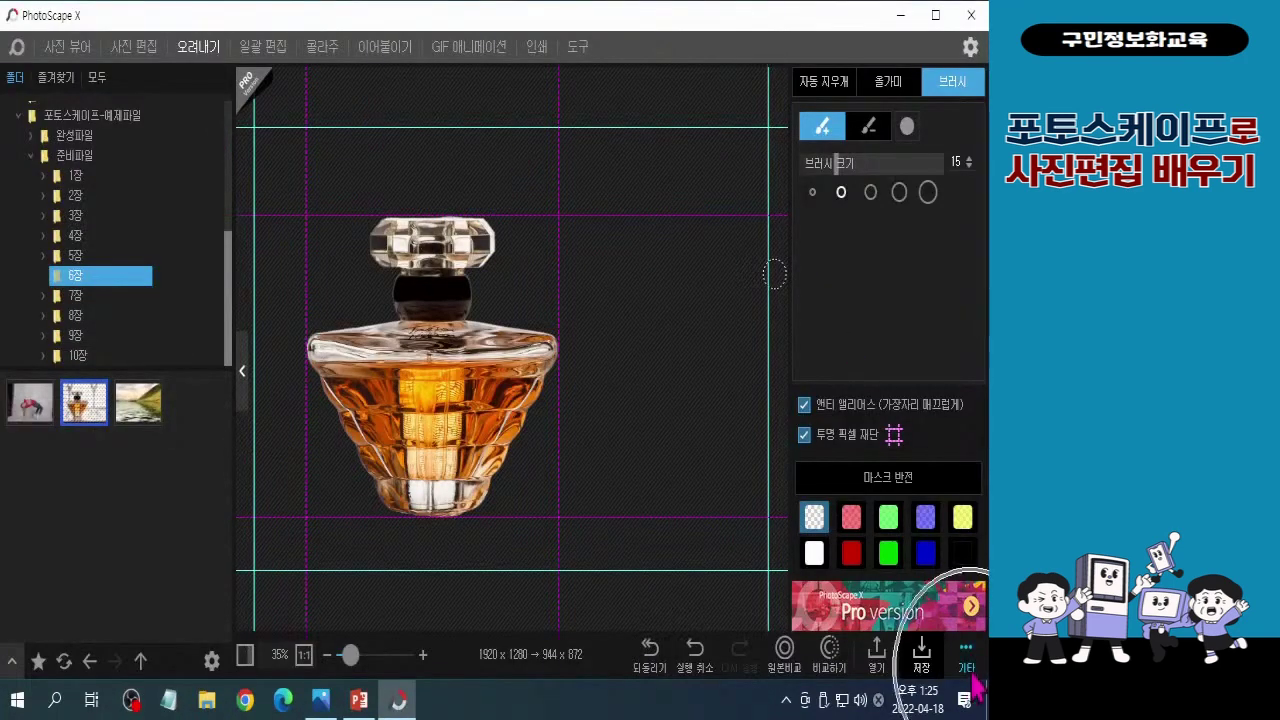
pyautogui.click(972, 677)
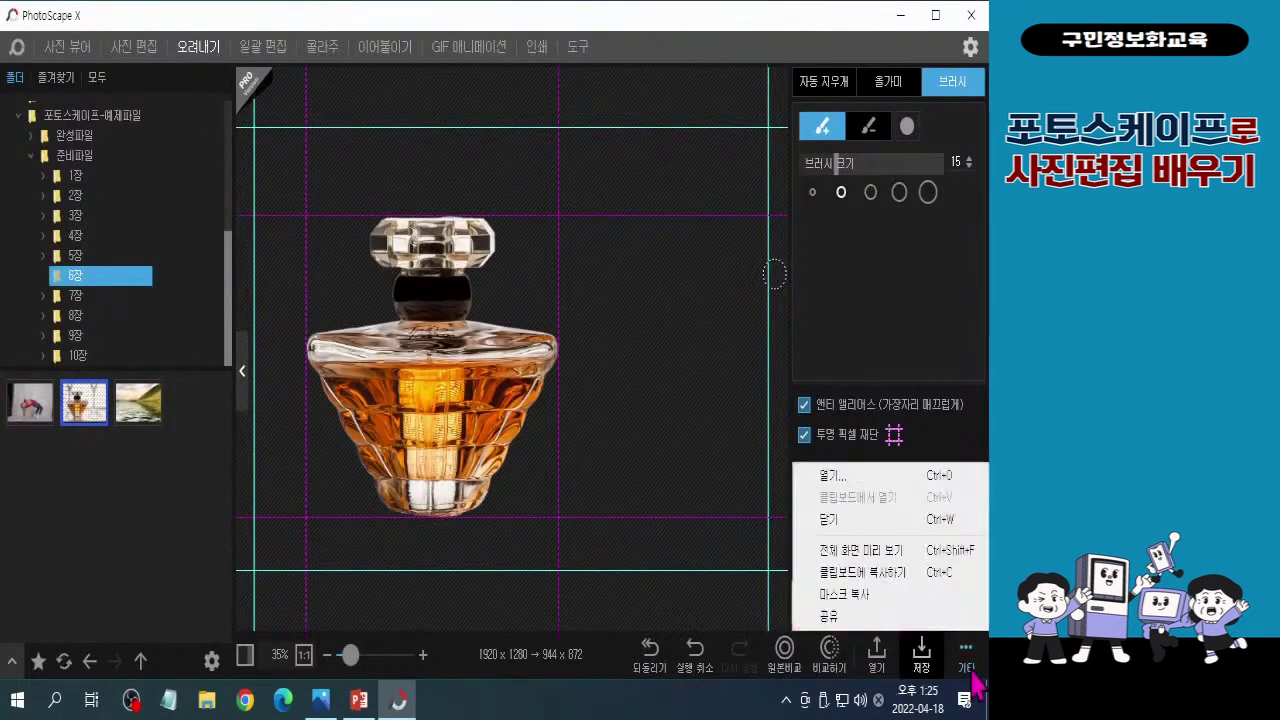
pyautogui.click(887, 530)
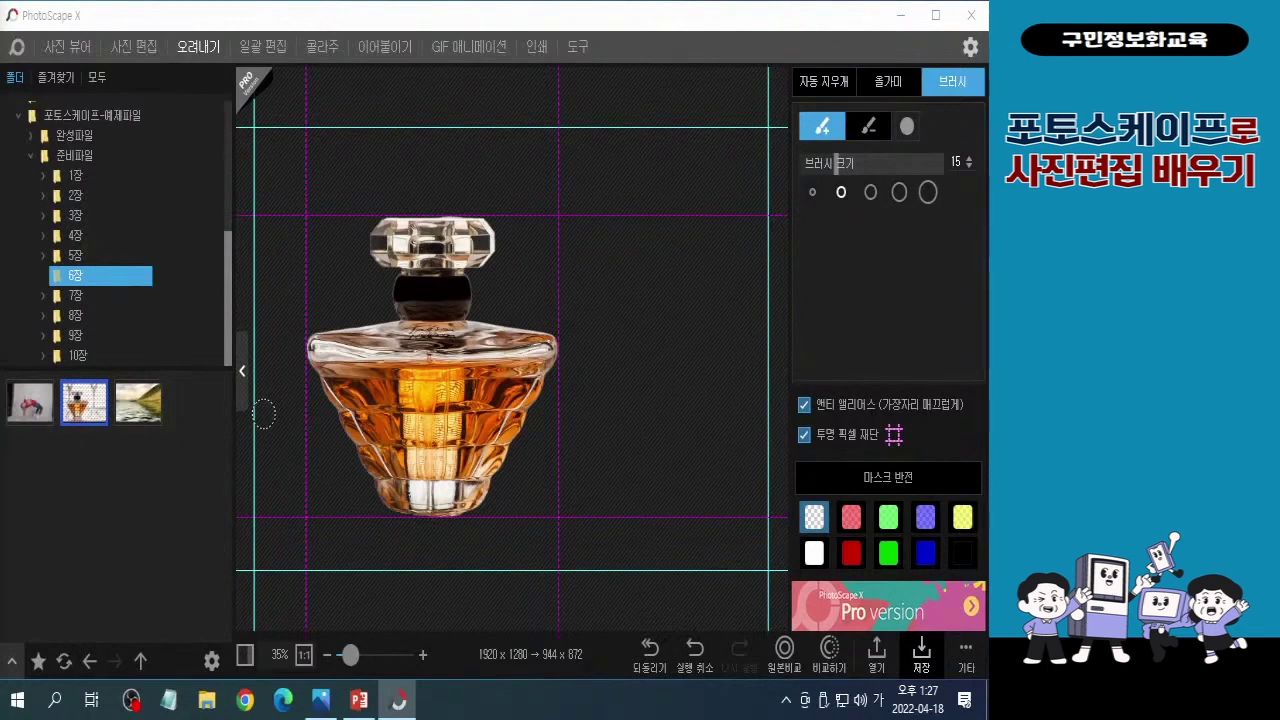
pyautogui.click(131, 58)
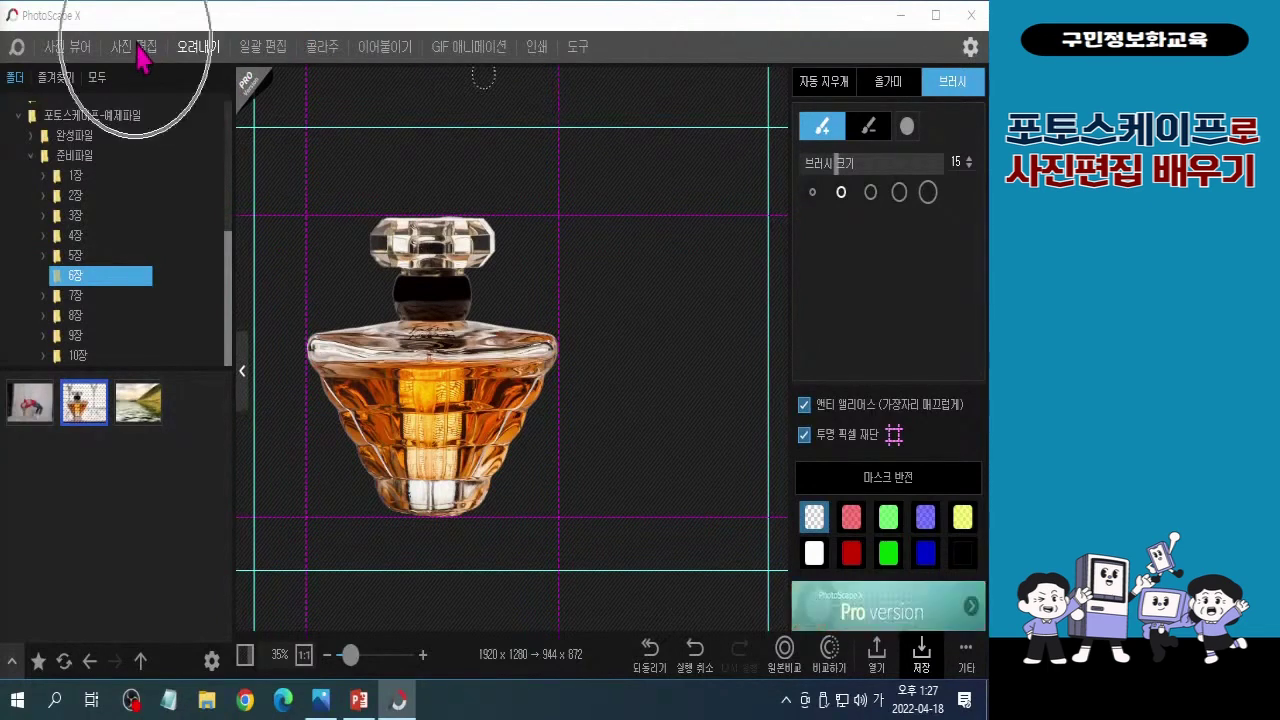
pyautogui.click(966, 655)
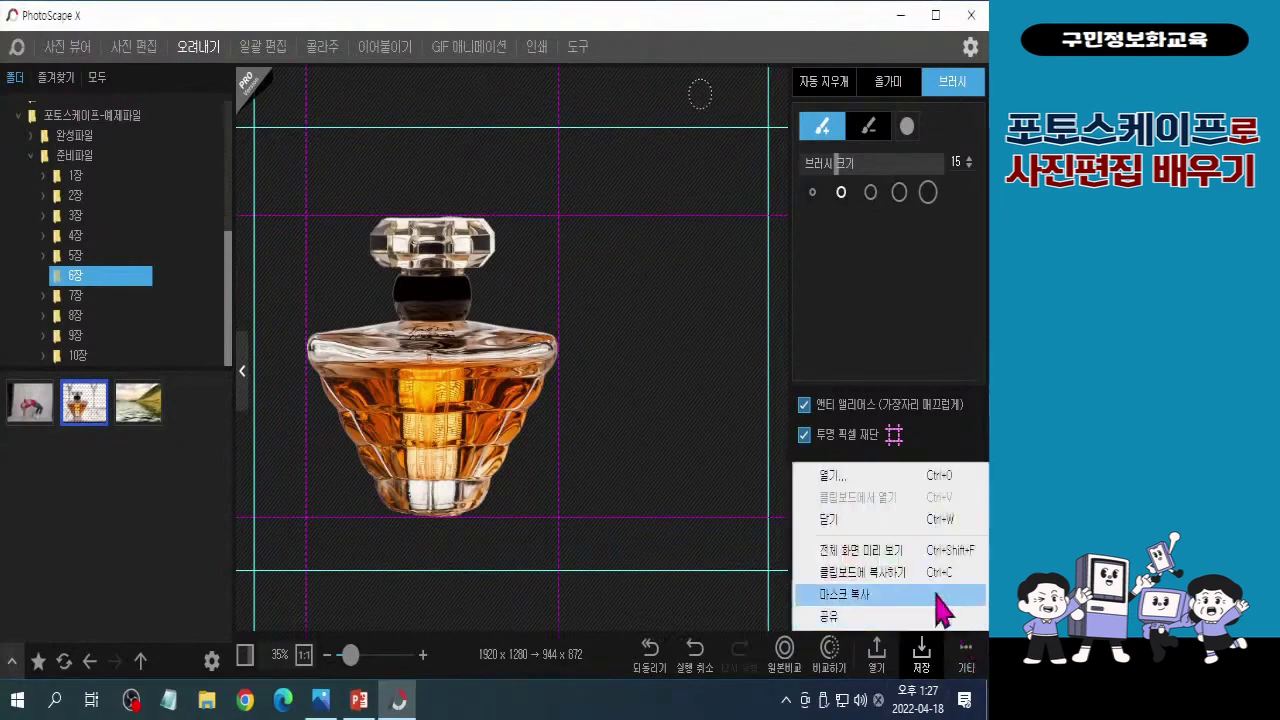
pyautogui.click(903, 521)
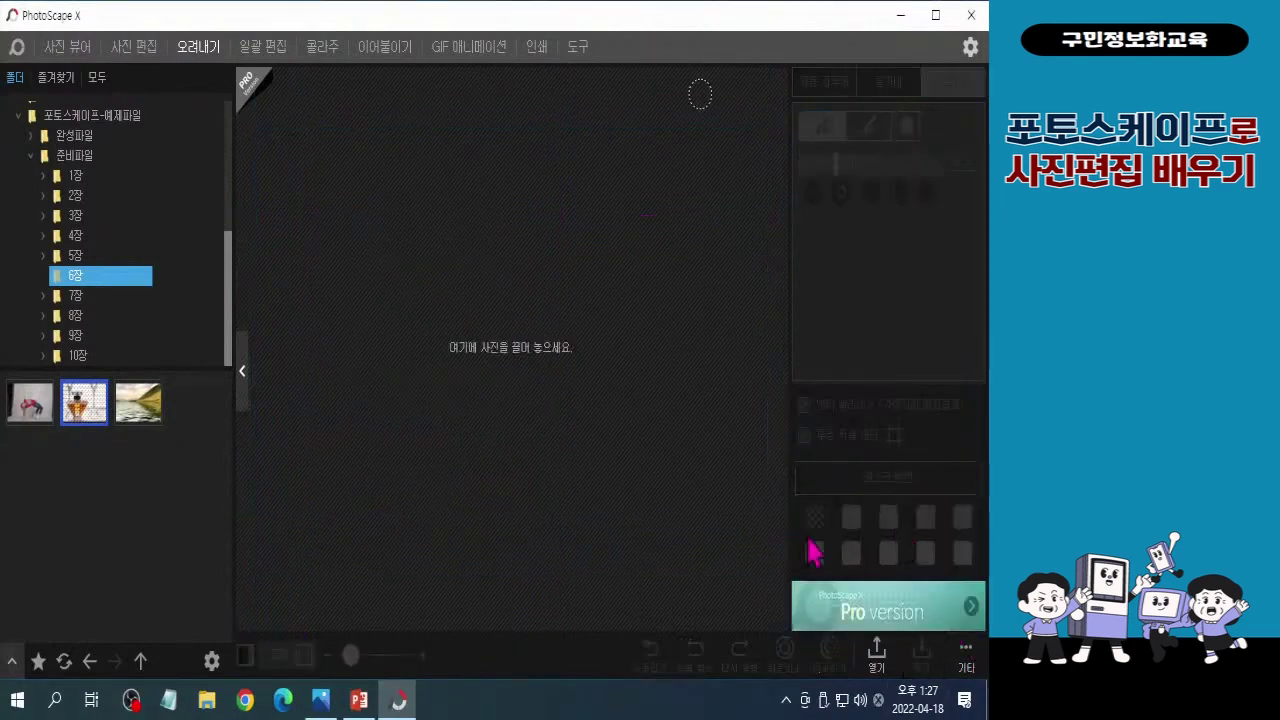
pyautogui.click(130, 60)
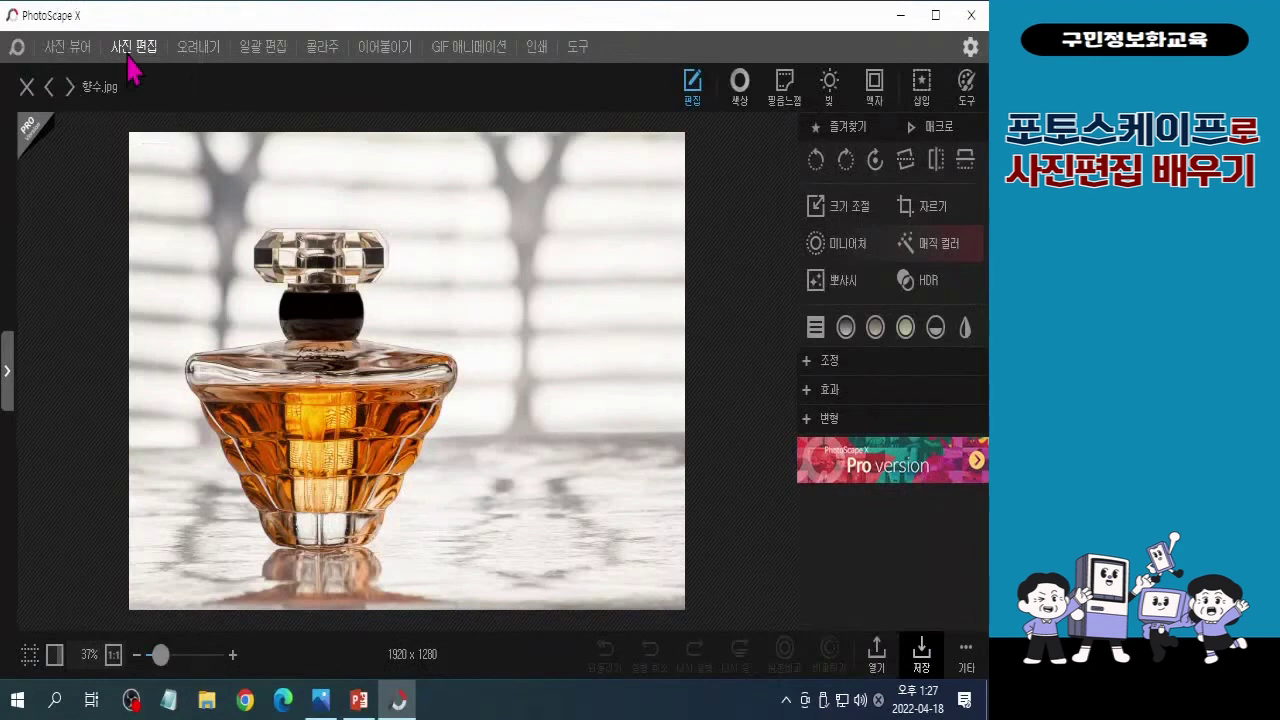
pyautogui.click(27, 88)
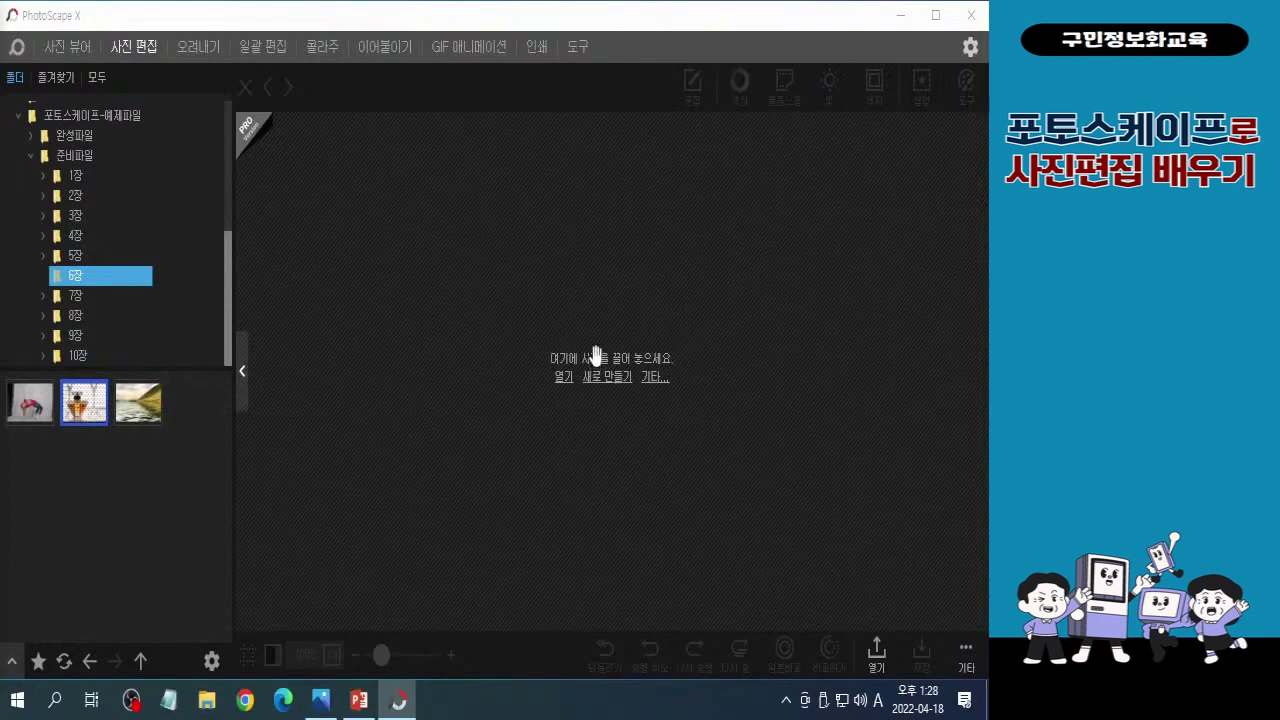
# Step: Start a new blank image in the photo editor and bring up its list of preset canvas sizes
pyautogui.click(610, 378)
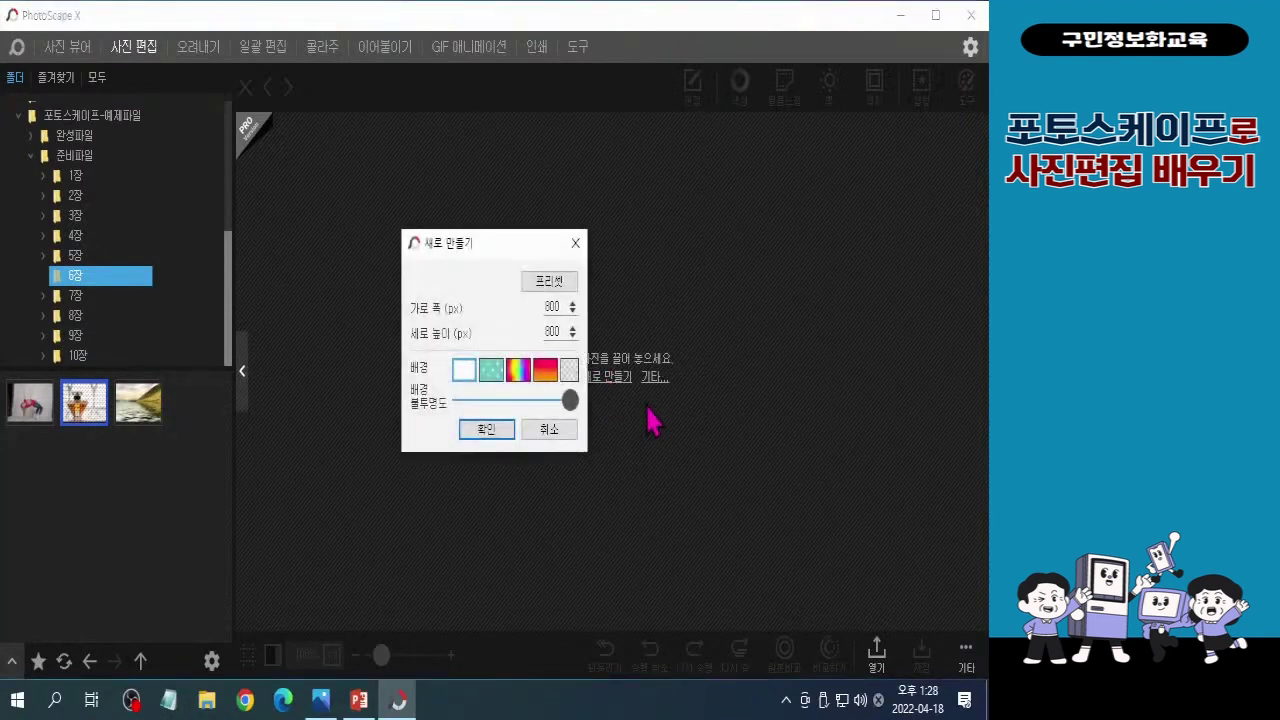
pyautogui.moveTo(500, 241); pyautogui.dragTo(568, 212)
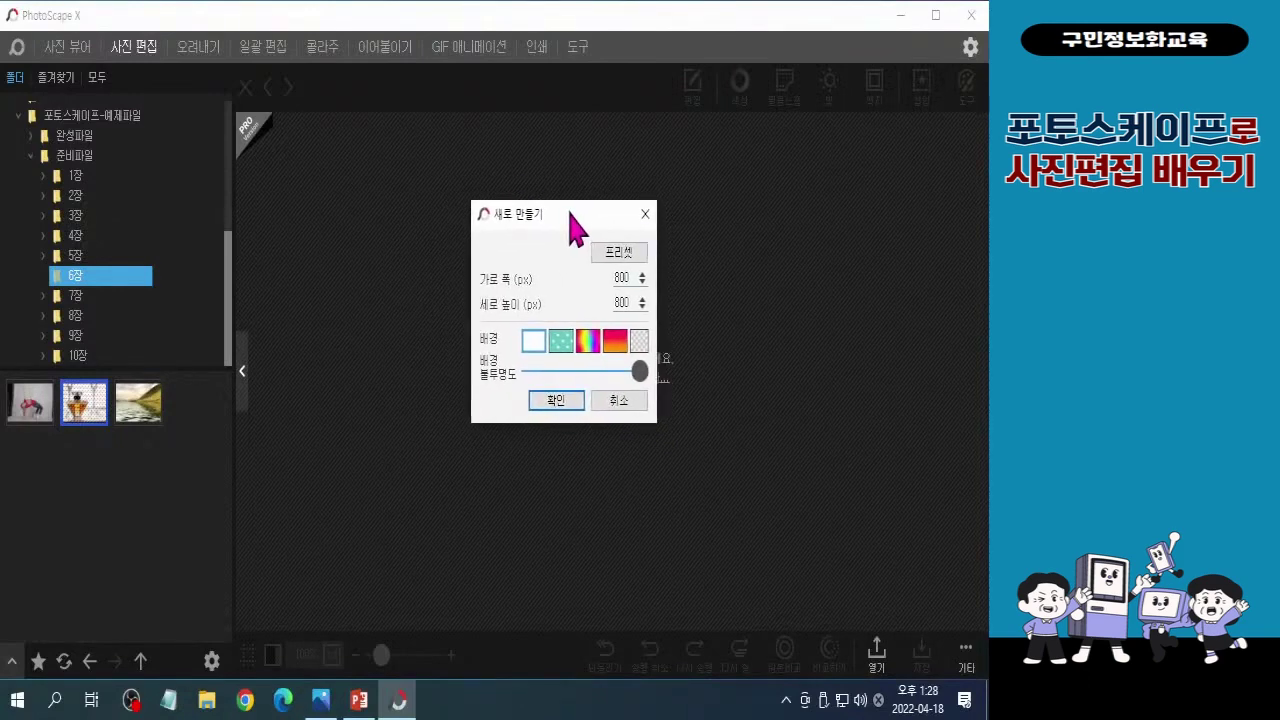
pyautogui.click(624, 262)
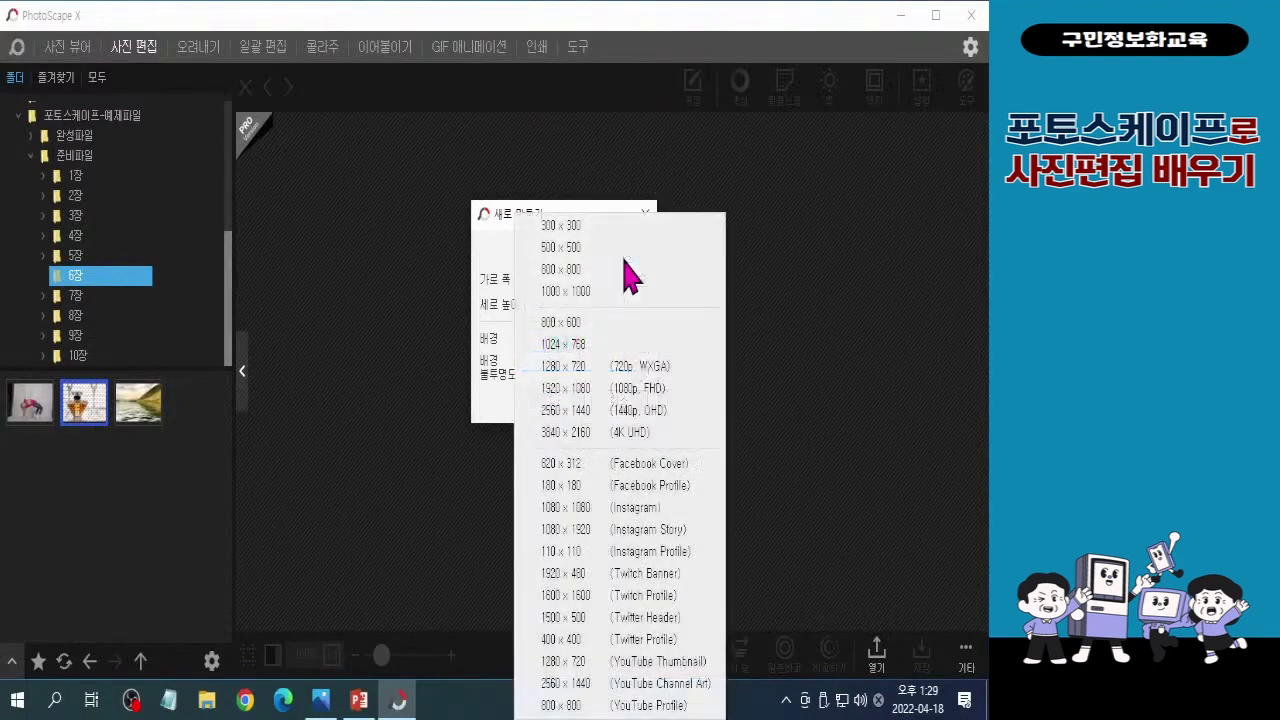
pyautogui.click(599, 209)
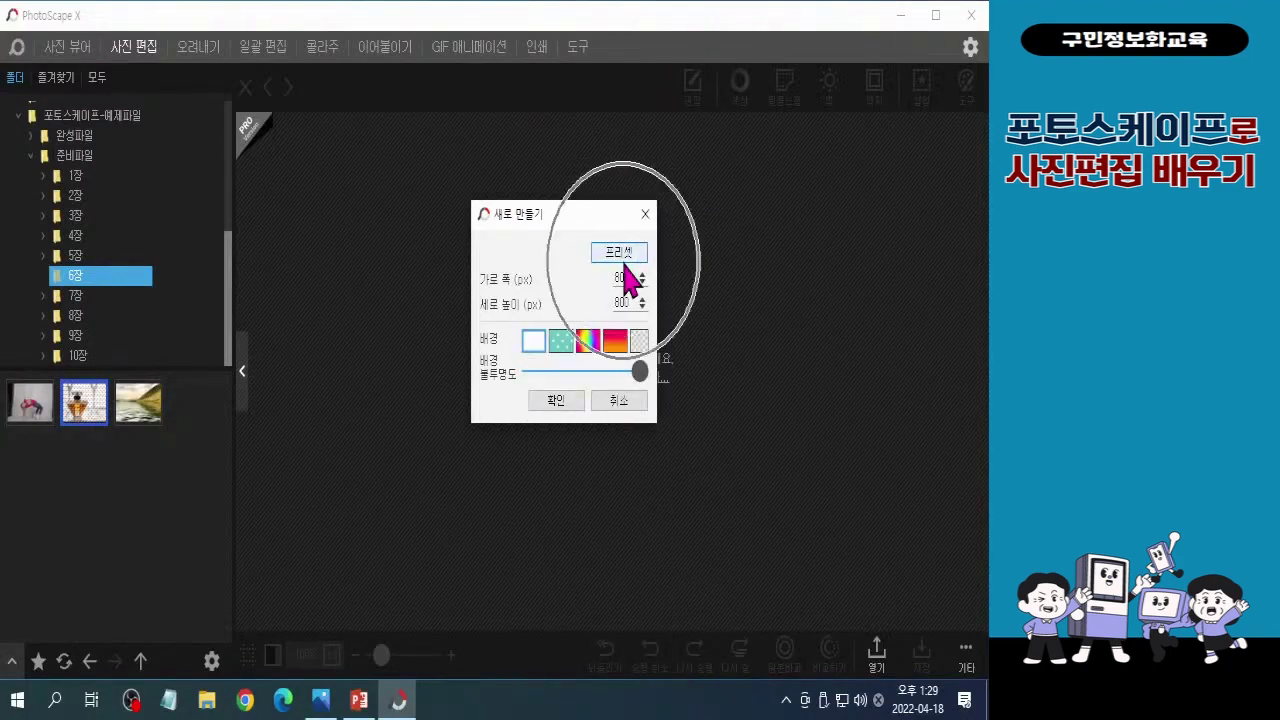
pyautogui.click(622, 264)
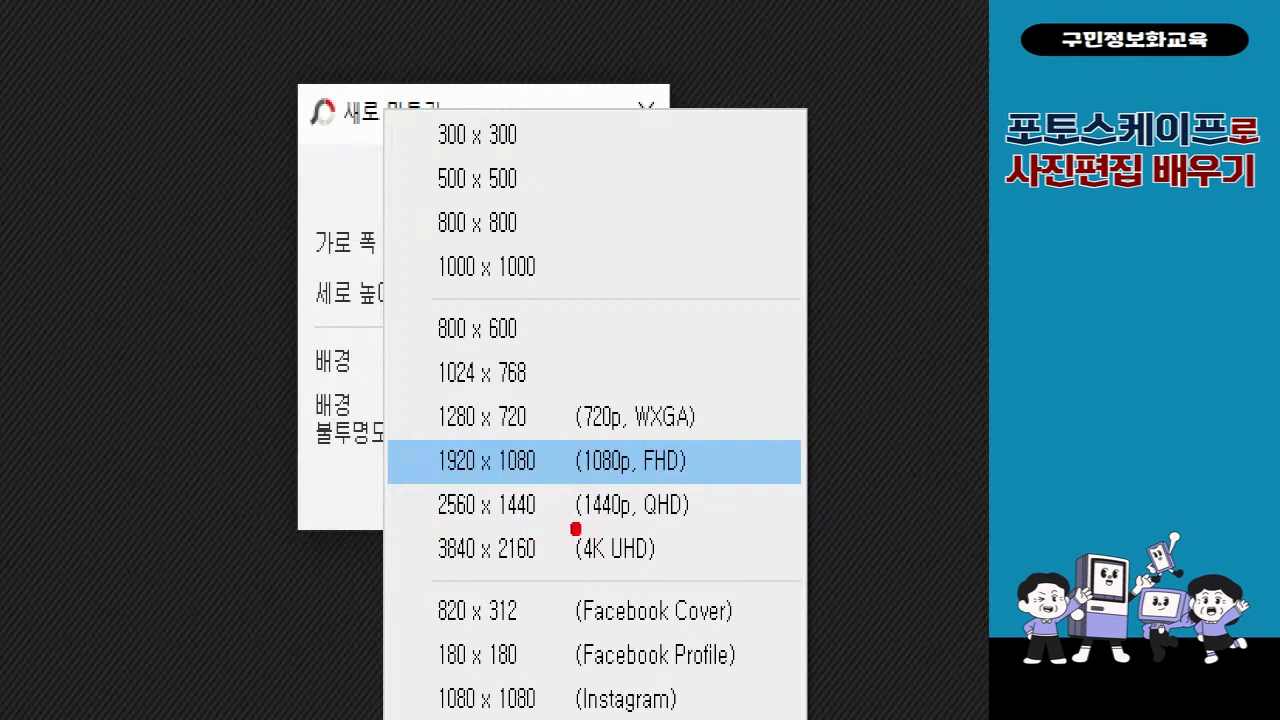
pyautogui.moveTo(705, 527); pyautogui.dragTo(574, 527)
pyautogui.moveTo(405, 521)
pyautogui.mouseDown()
pyautogui.moveTo(483, 536)
pyautogui.moveTo(552, 520)
pyautogui.mouseUp()
pyautogui.moveTo(416, 572); pyautogui.dragTo(659, 571)
pyautogui.moveTo(643, 483); pyautogui.dragTo(688, 483)
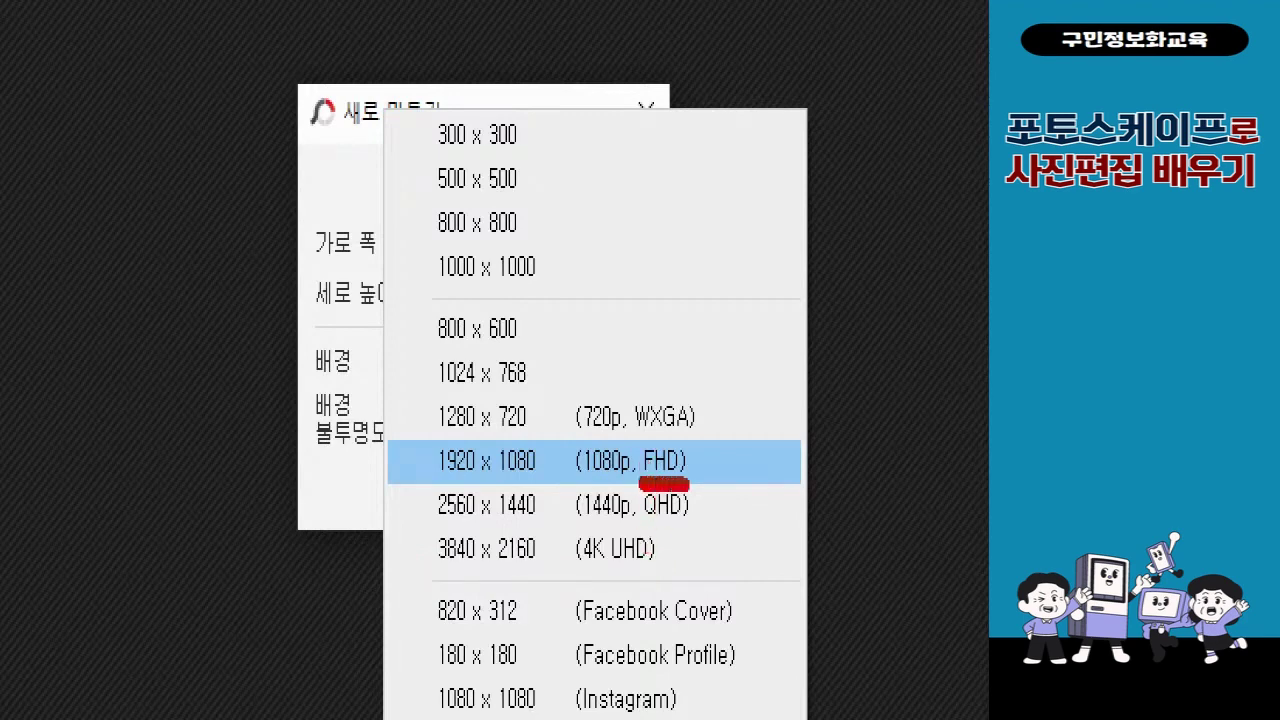
pyautogui.moveTo(645, 522); pyautogui.dragTo(688, 525)
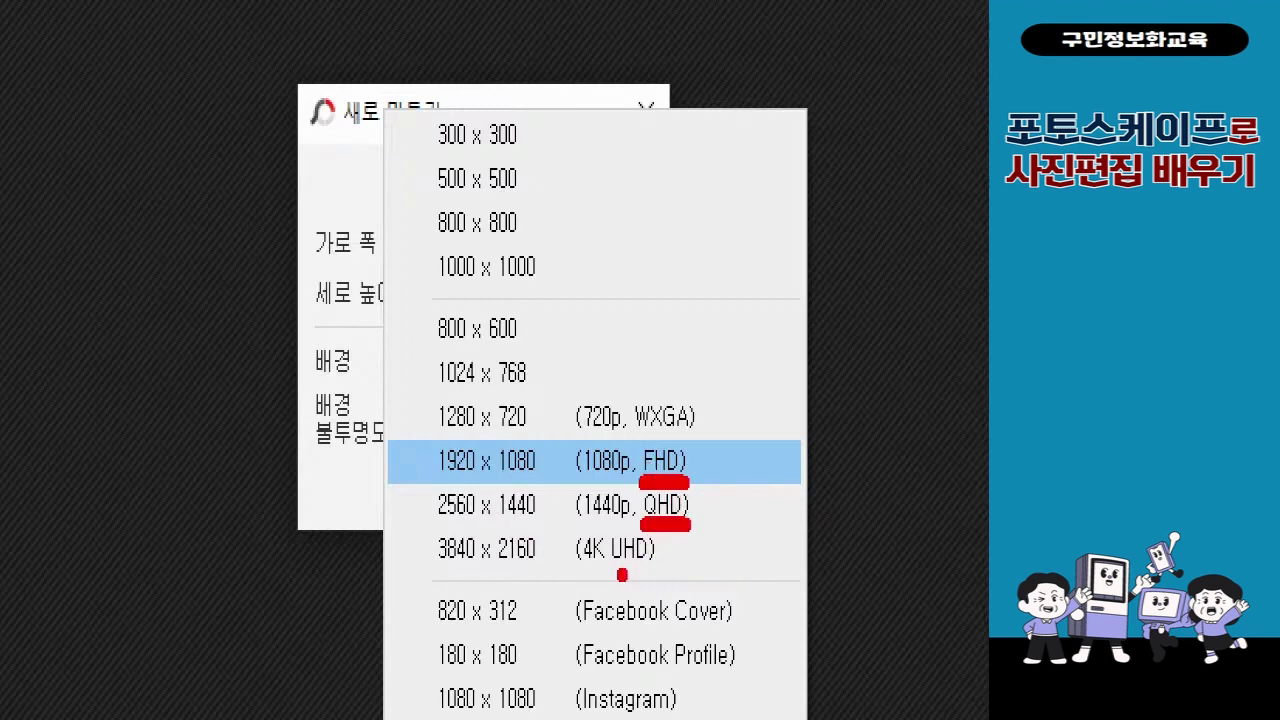
pyautogui.moveTo(612, 574); pyautogui.dragTo(673, 575)
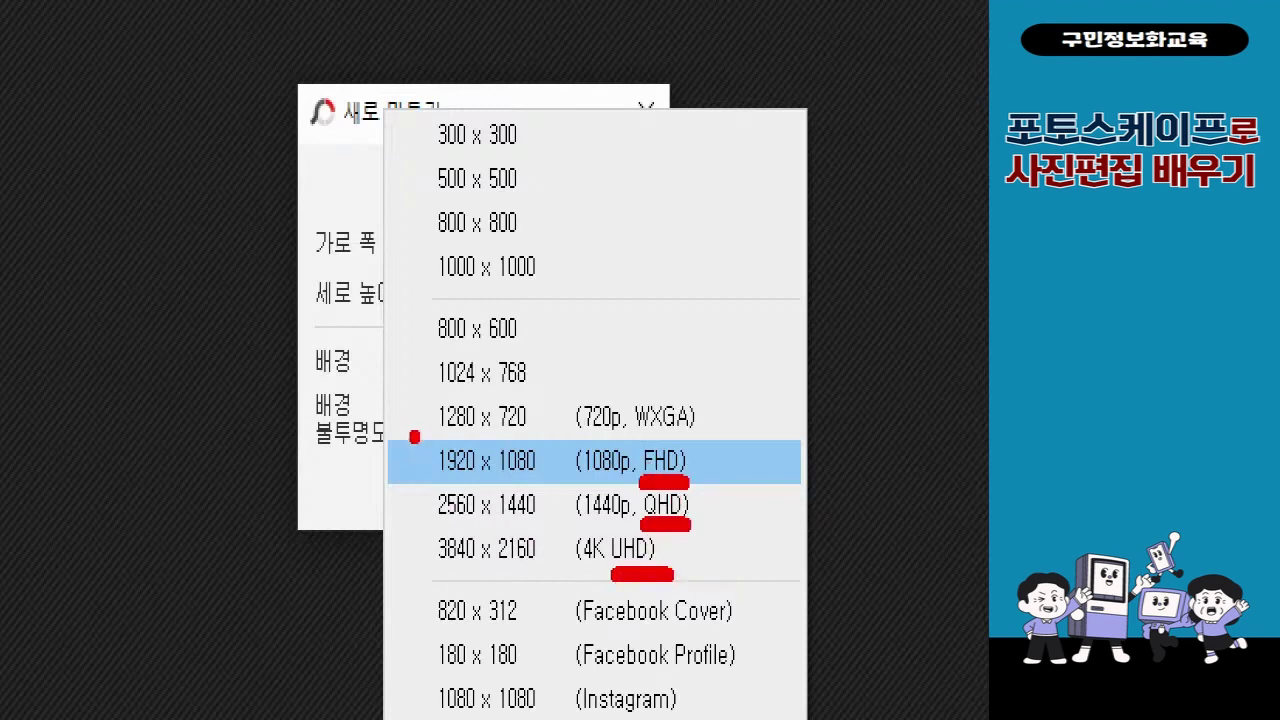
pyautogui.moveTo(418, 455)
pyautogui.mouseDown()
pyautogui.moveTo(392, 479)
pyautogui.moveTo(380, 533)
pyautogui.moveTo(434, 557)
pyautogui.mouseUp()
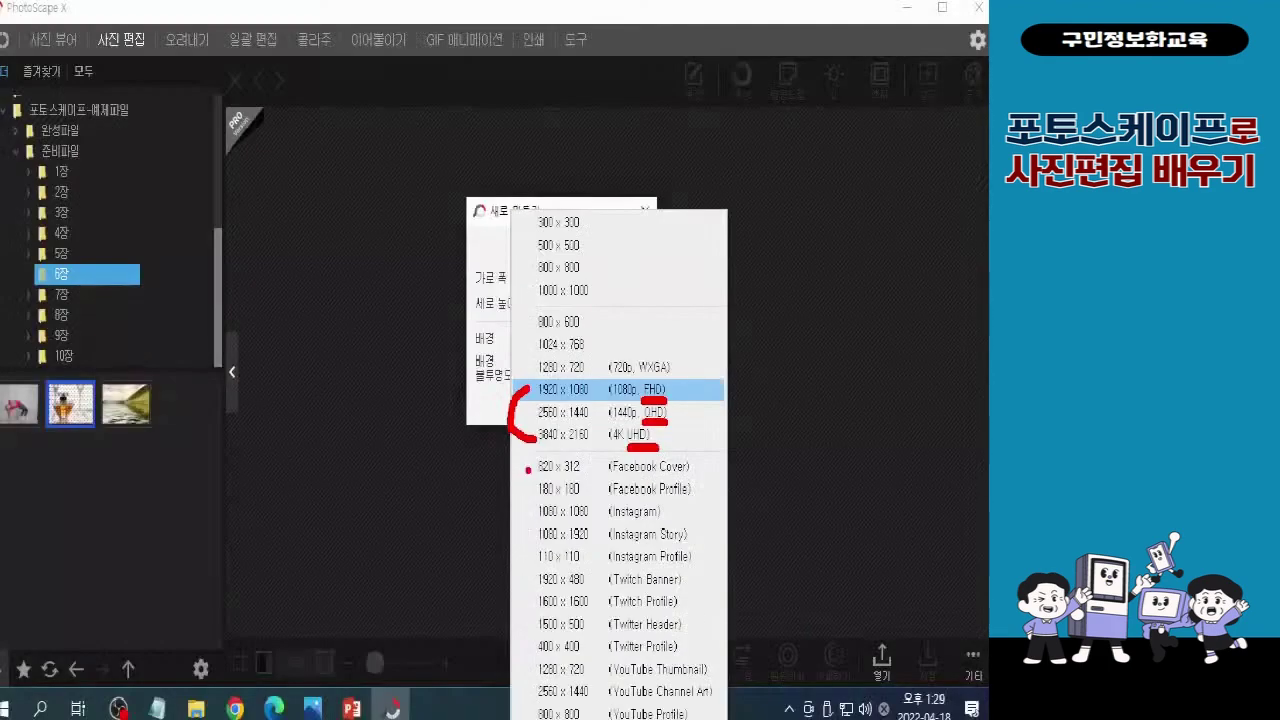
pyautogui.press('Escape')
# Step: Create the new blank image with the 1920 x 1080 (1080p, FHD) preset and a plain white background
pyautogui.click(596, 190)
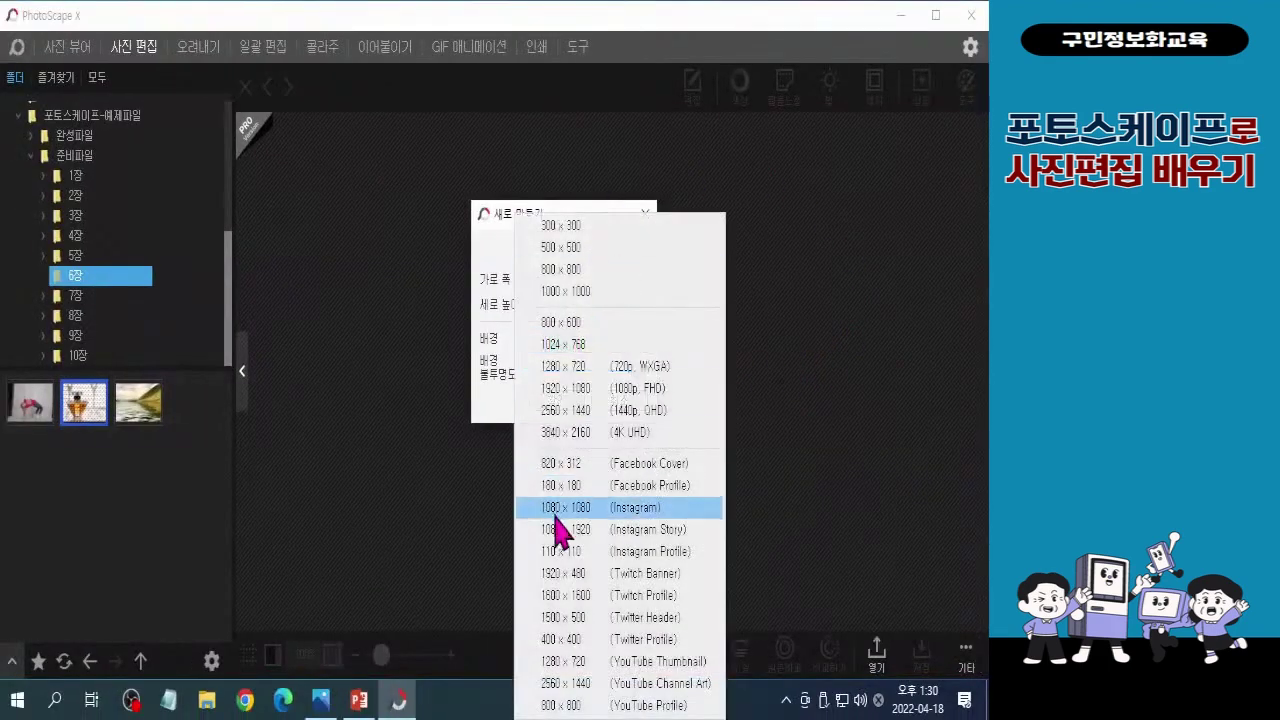
pyautogui.click(594, 395)
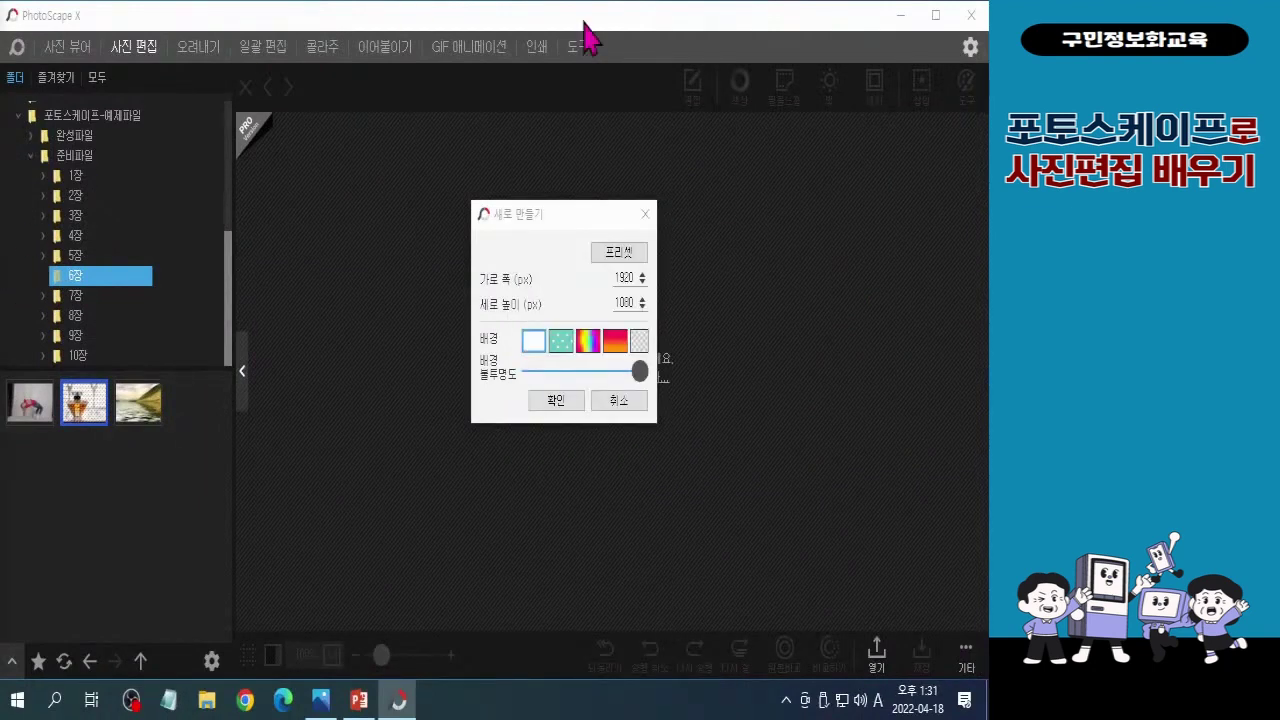
pyautogui.press('Hangul')
pyautogui.click(557, 401)
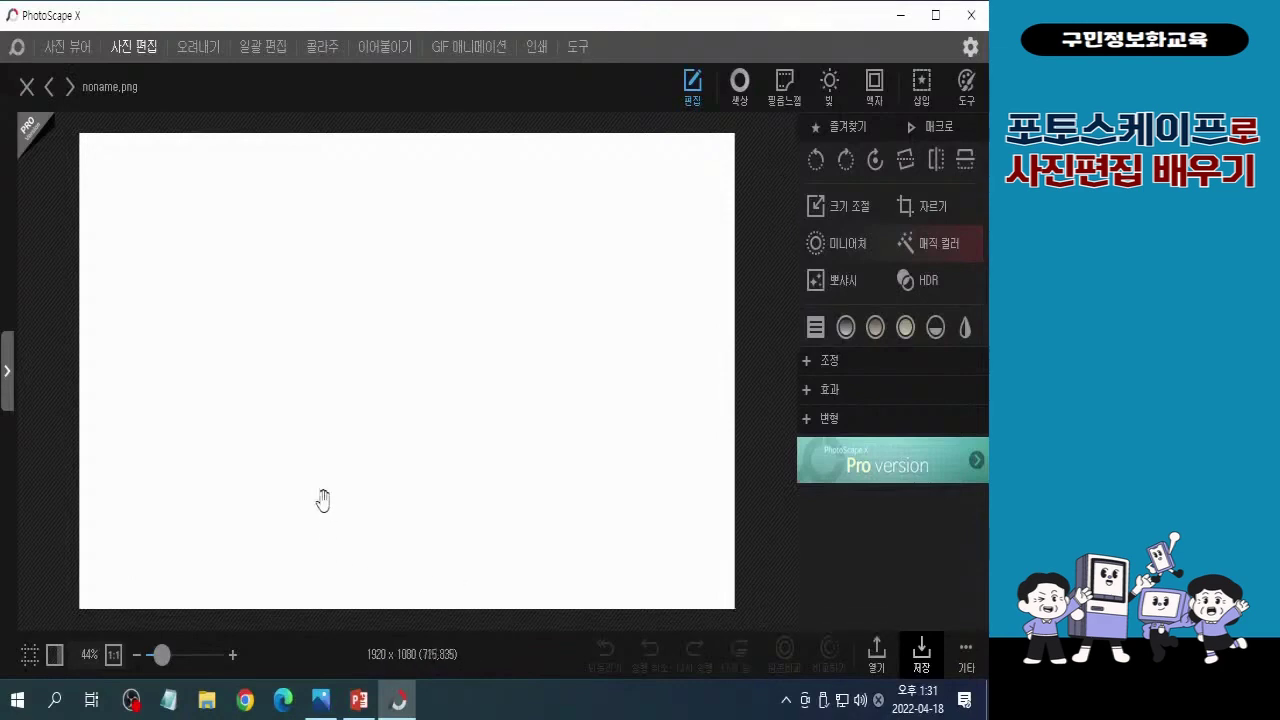
pyautogui.moveTo(78, 135)
pyautogui.mouseDown()
pyautogui.moveTo(152, 62)
pyautogui.moveTo(302, 50)
pyautogui.moveTo(492, 52)
pyautogui.moveTo(662, 96)
pyautogui.moveTo(730, 132)
pyautogui.mouseUp()
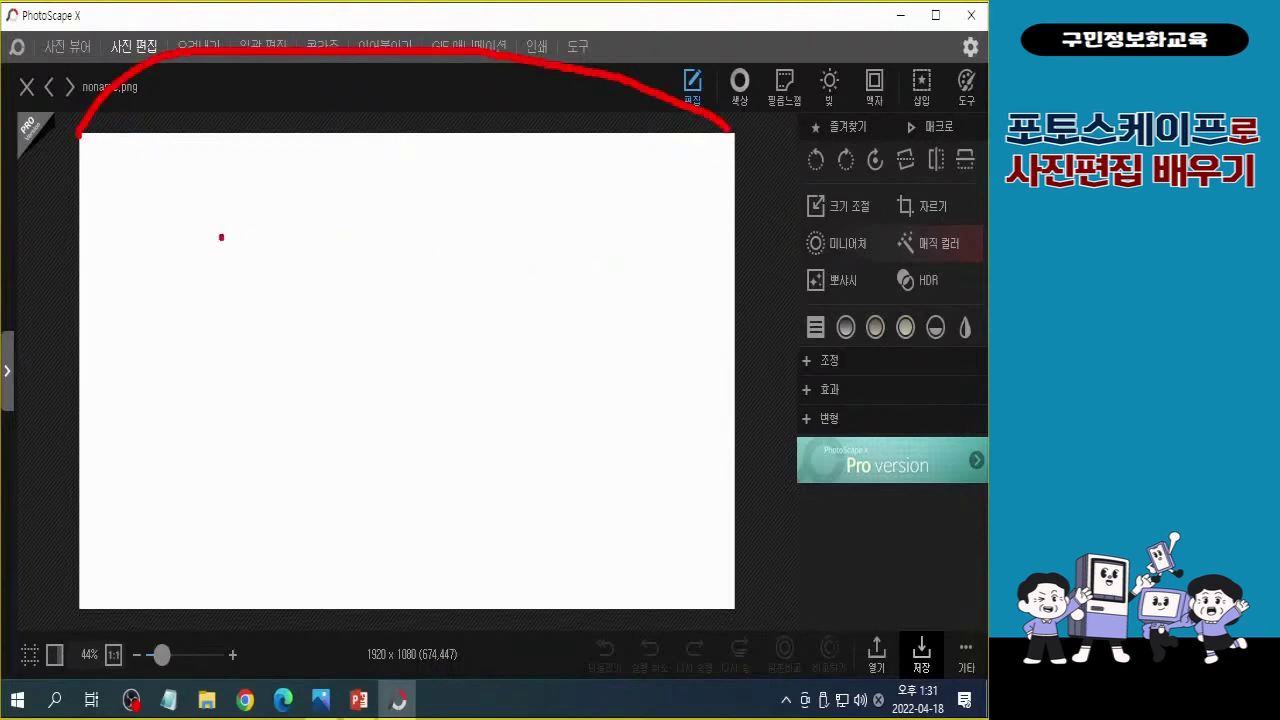
pyautogui.moveTo(80, 132)
pyautogui.mouseDown()
pyautogui.moveTo(34, 184)
pyautogui.moveTo(15, 300)
pyautogui.moveTo(18, 375)
pyautogui.moveTo(79, 606)
pyautogui.mouseUp()
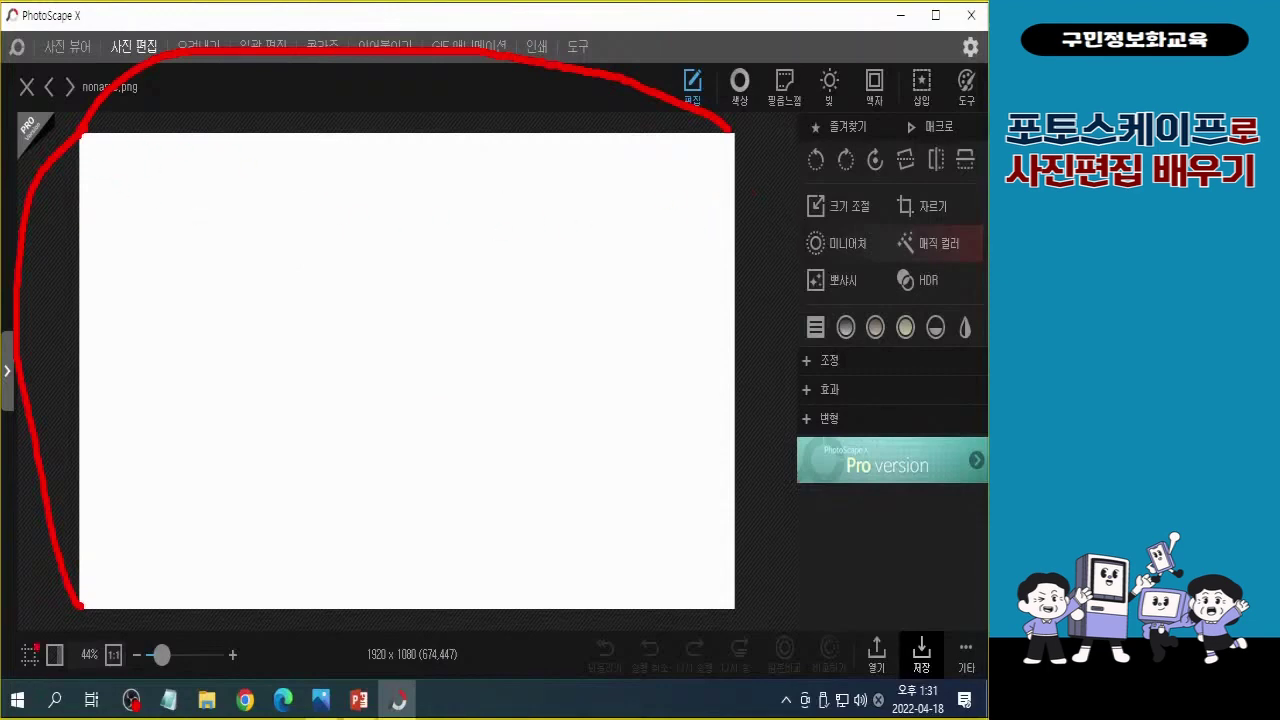
pyautogui.press('Escape')
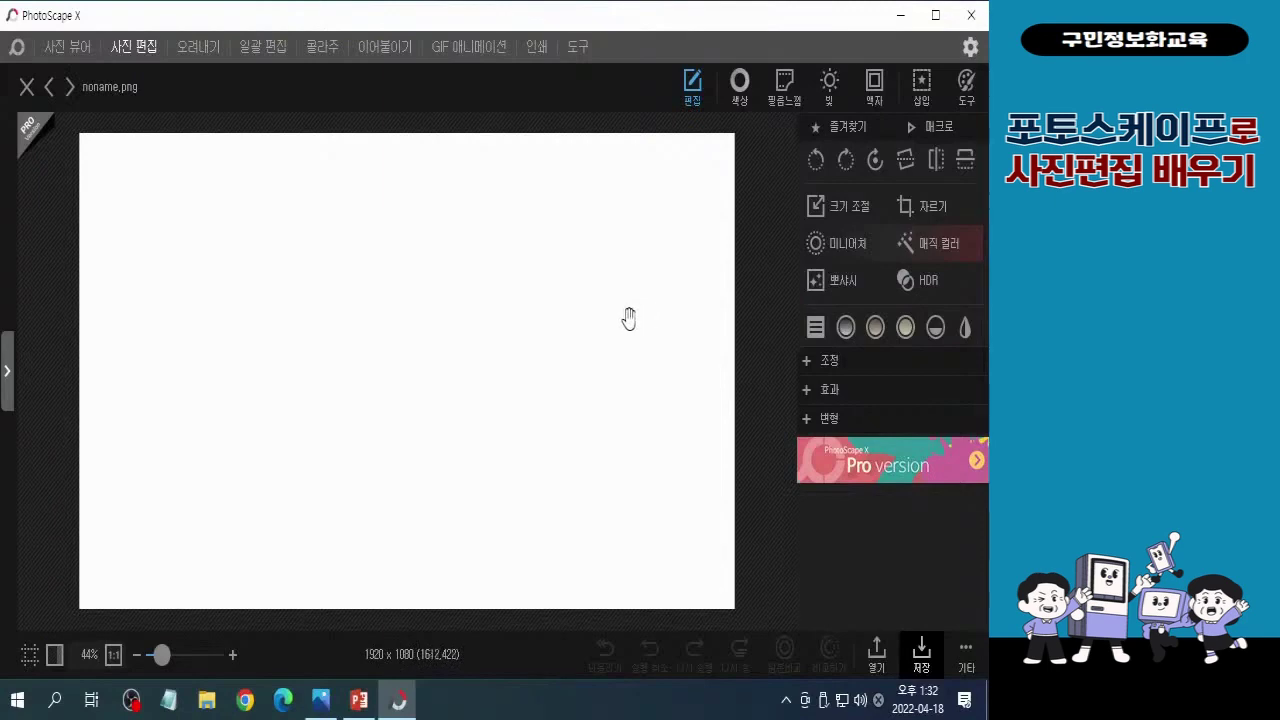
# Step: Insert 향수 완성.png from the desktop folder 포토스케이프-예제파일 onto the blank canvas and scale it to ⅔
pyautogui.click(926, 90)
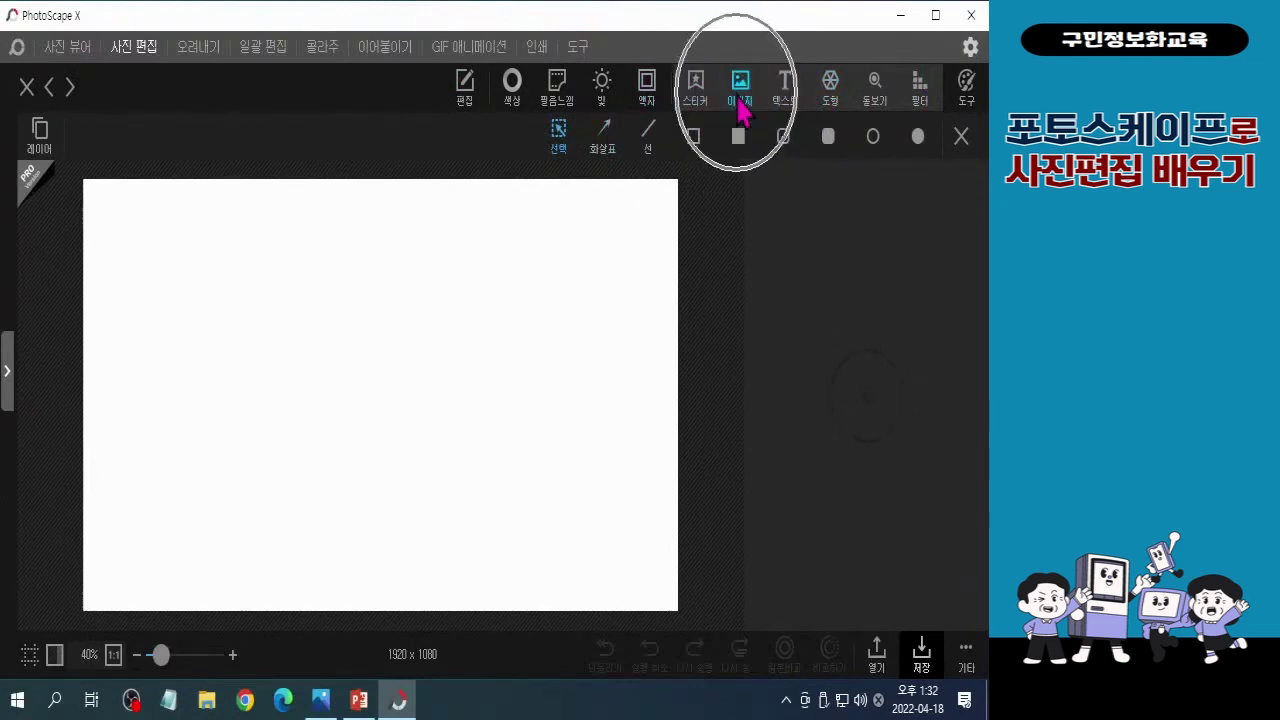
pyautogui.click(741, 108)
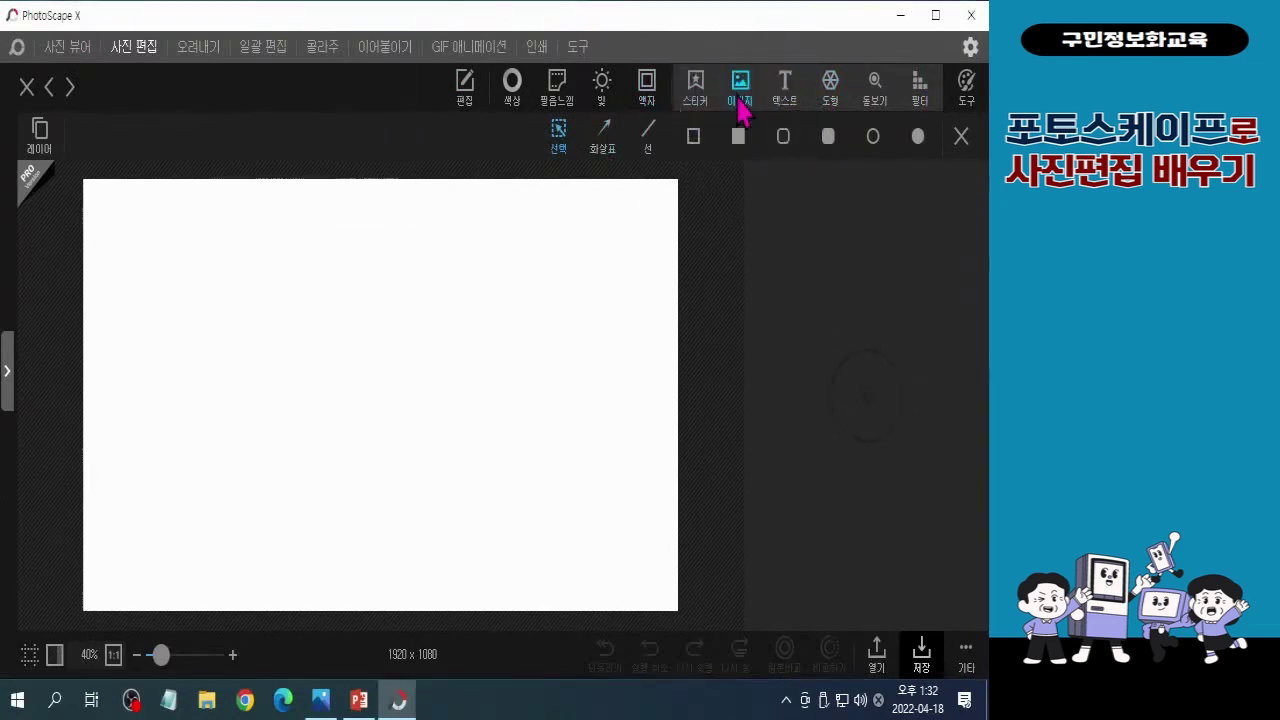
pyautogui.moveTo(388, 425); pyautogui.dragTo(386, 329)
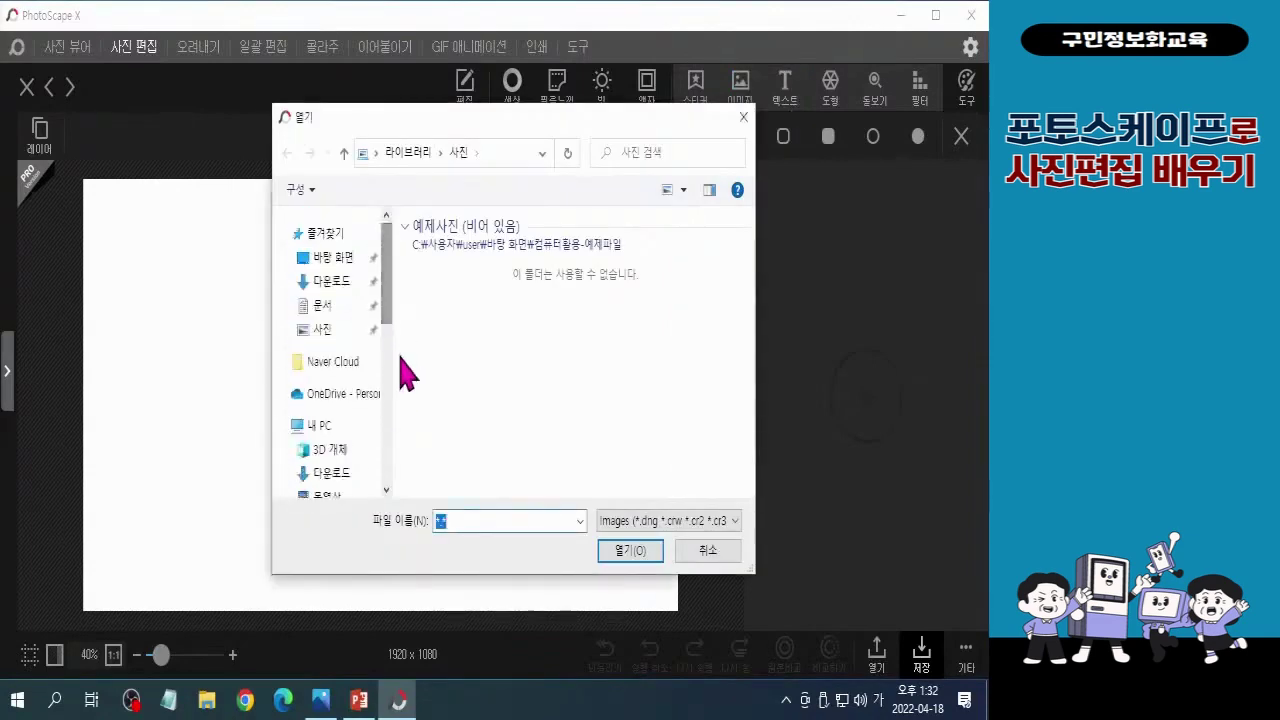
pyautogui.click(333, 263)
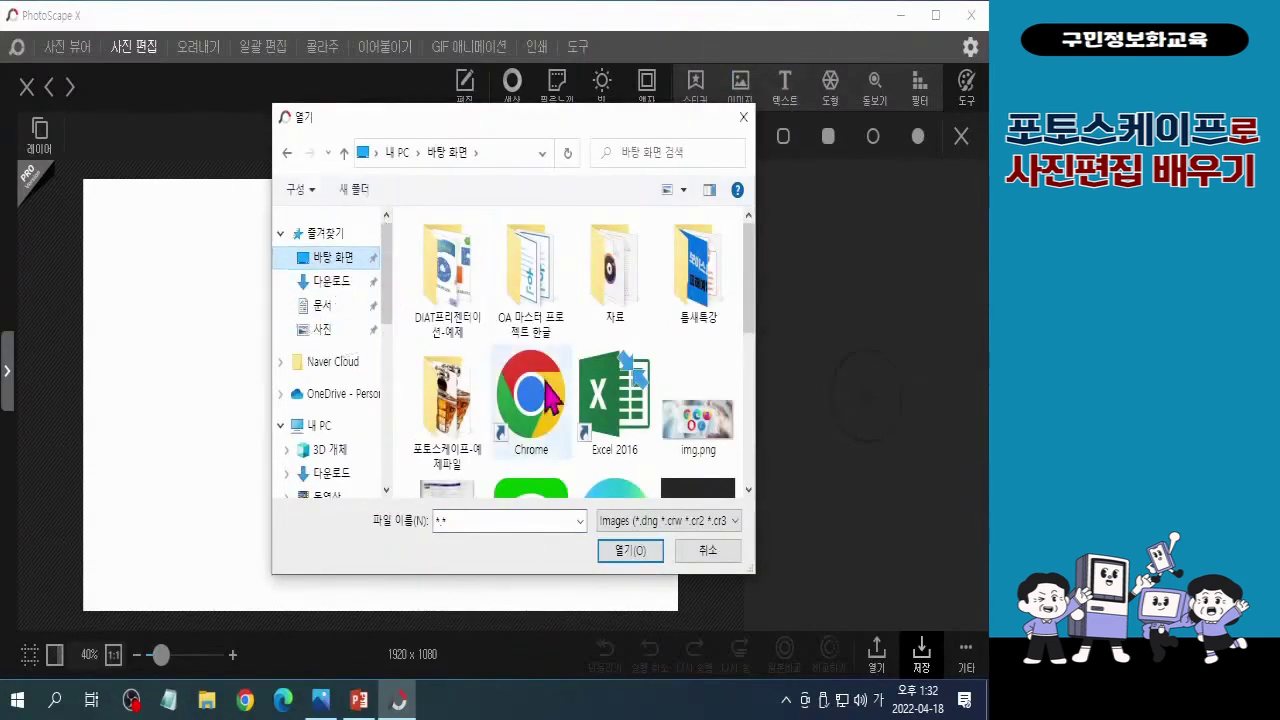
pyautogui.click(462, 396)
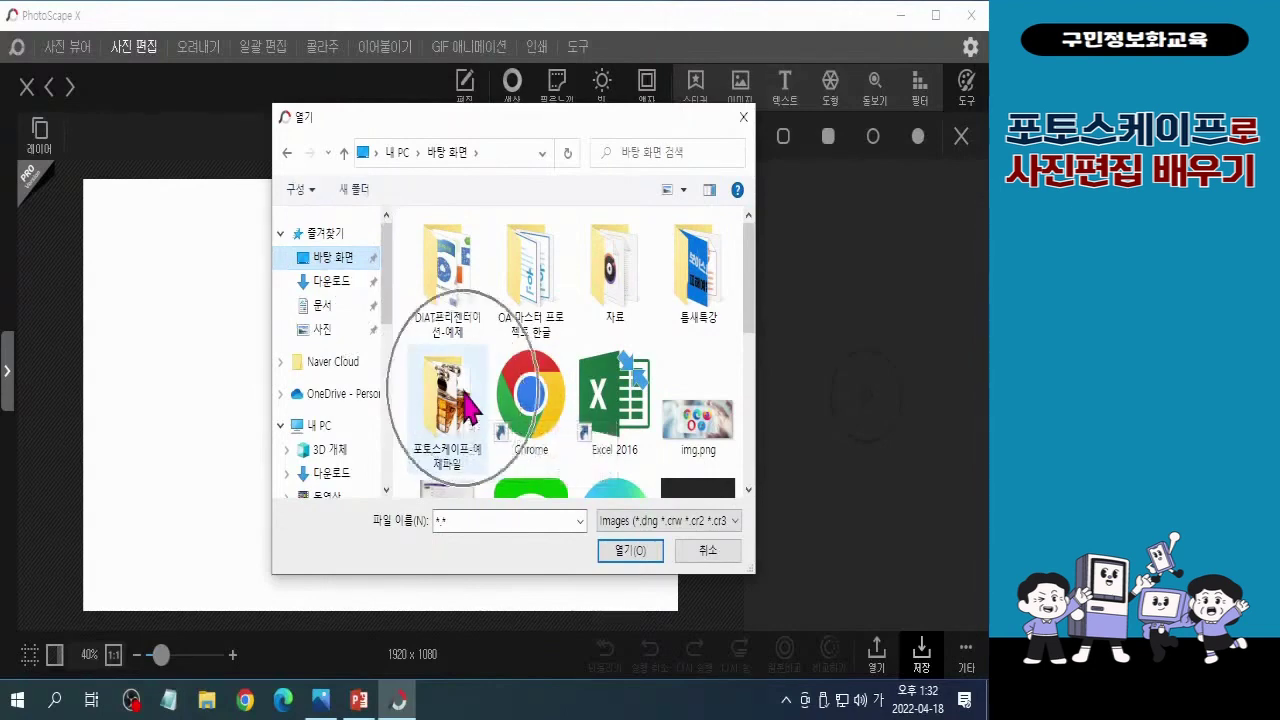
pyautogui.doubleClick(462, 400)
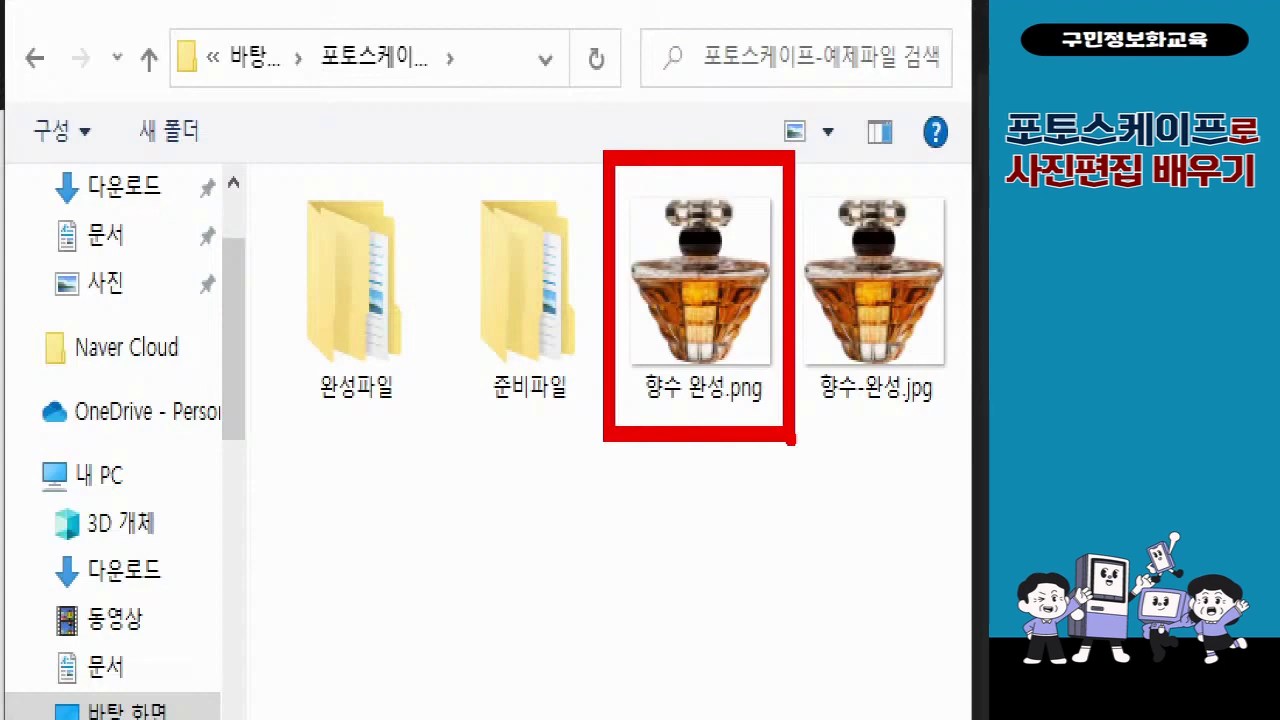
pyautogui.click(700, 285)
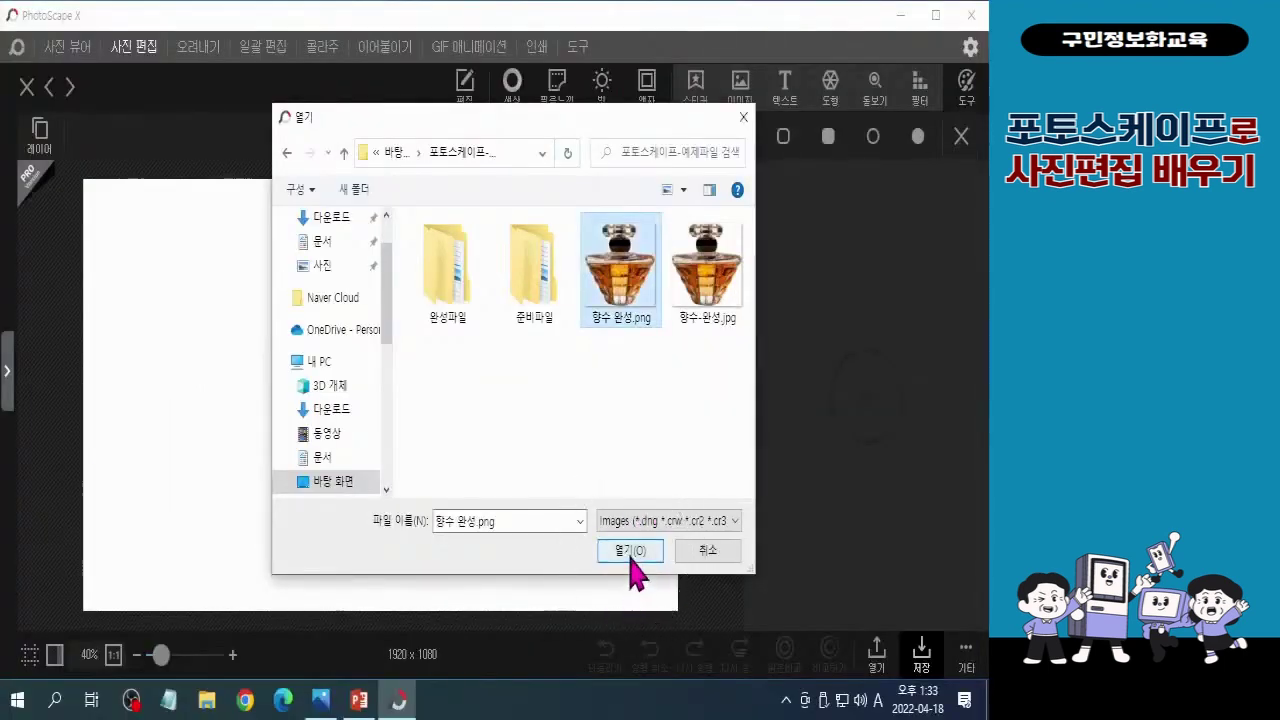
pyautogui.click(630, 551)
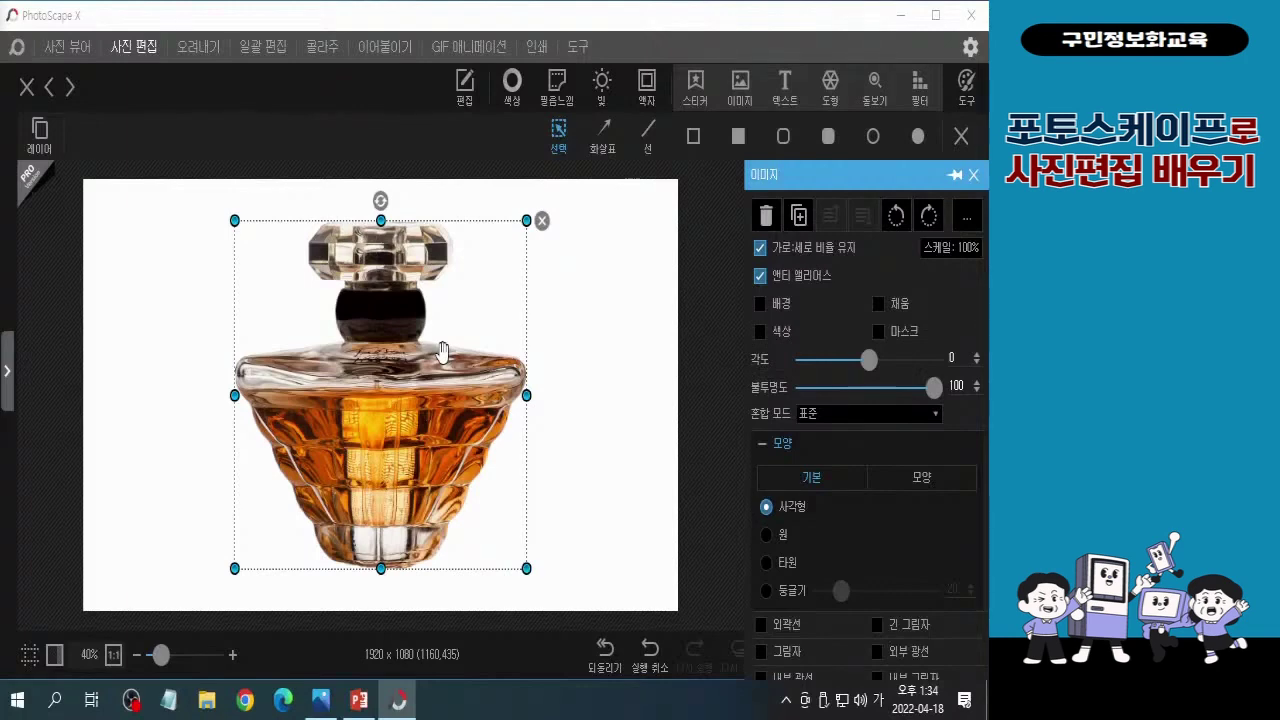
pyautogui.click(960, 256)
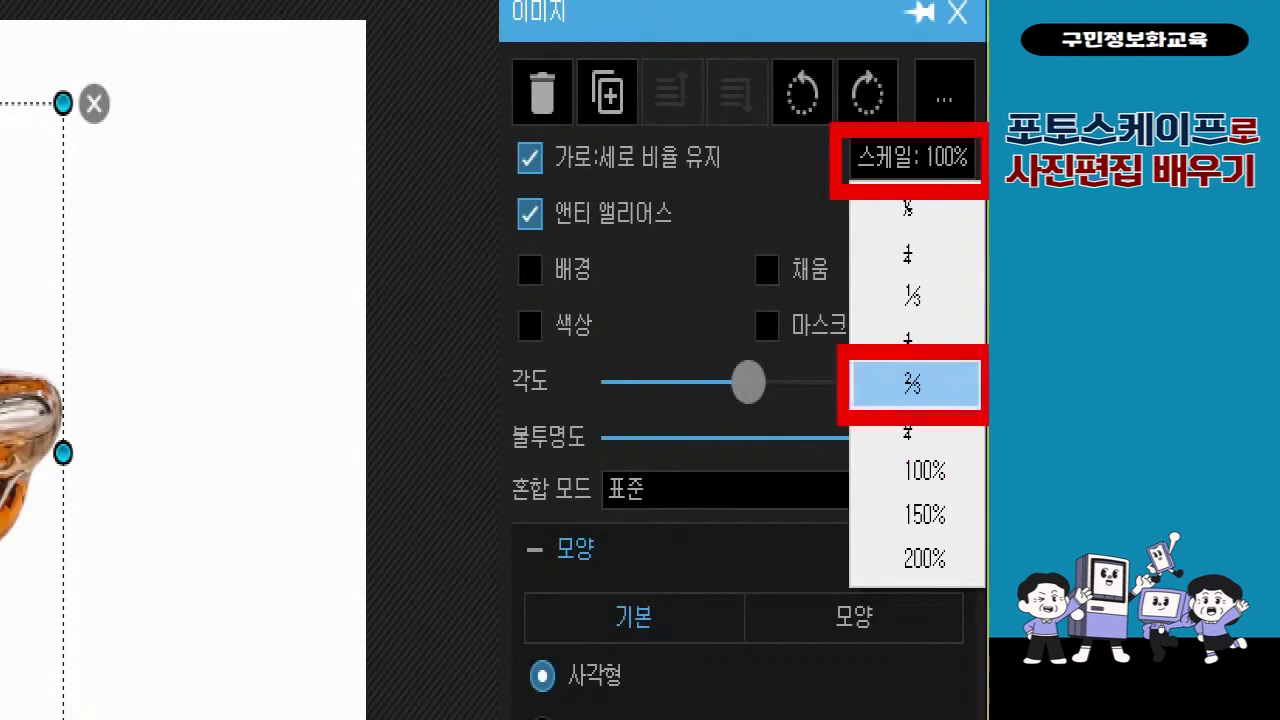
pyautogui.click(912, 384)
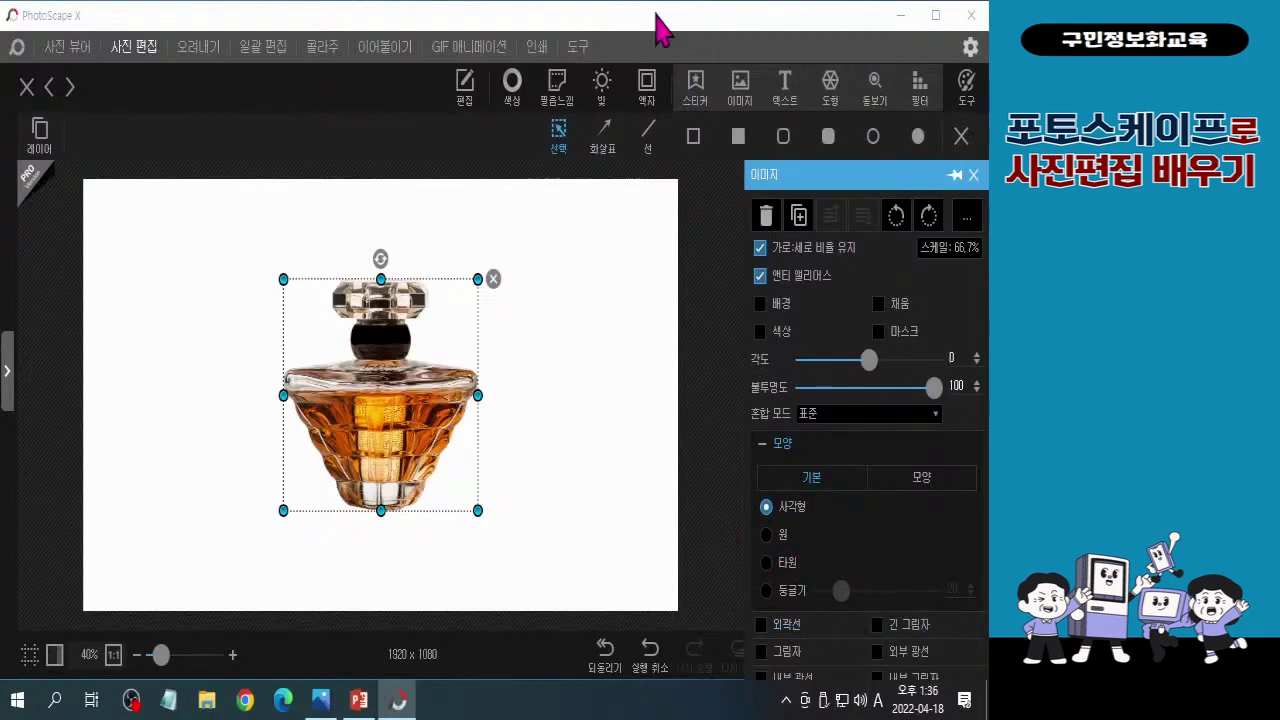
# Step: Maximize the PhotoScape X window
pyautogui.hotkey('alt', 'F4')
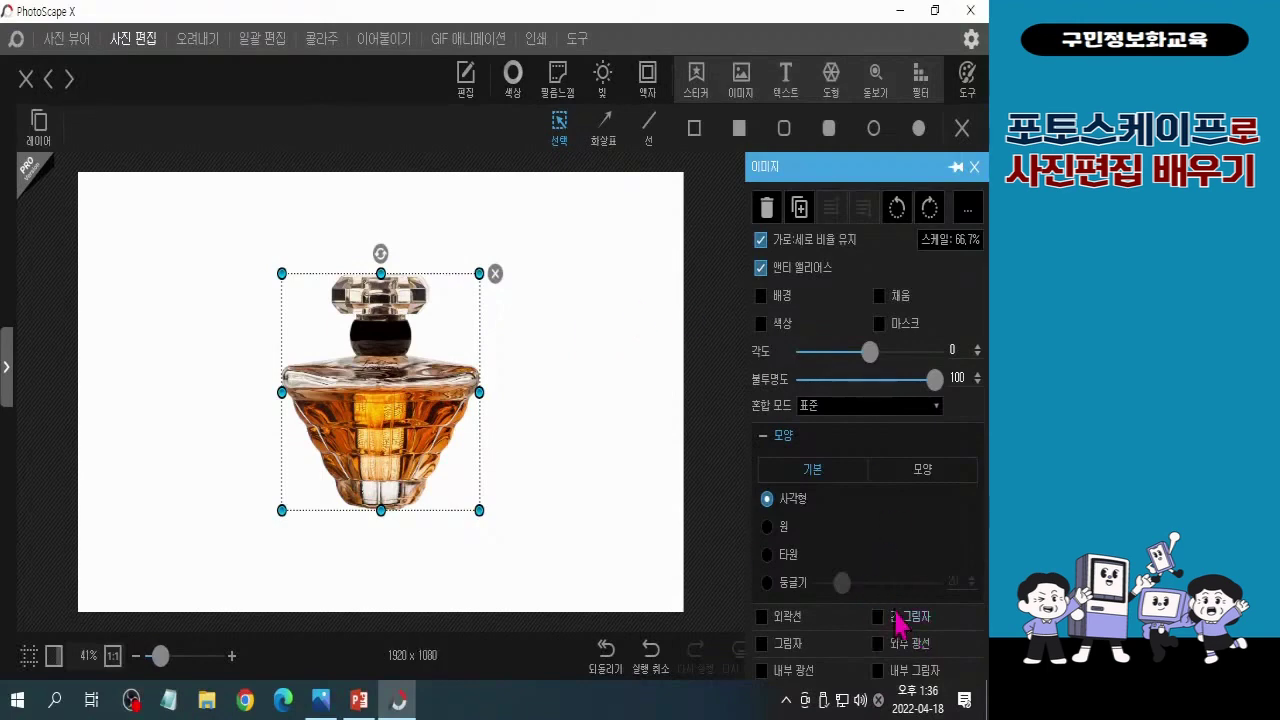
pyautogui.hotkey('alt', 'F4')
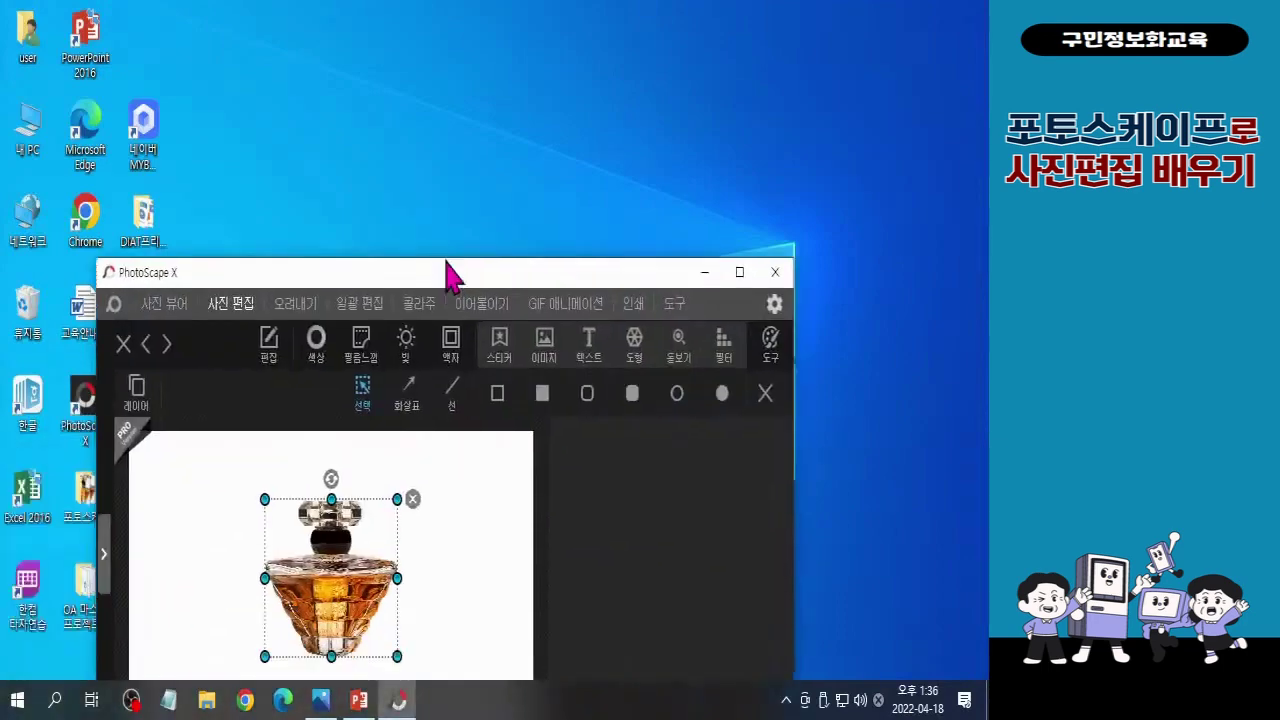
pyautogui.moveTo(445, 268); pyautogui.dragTo(449, 1)
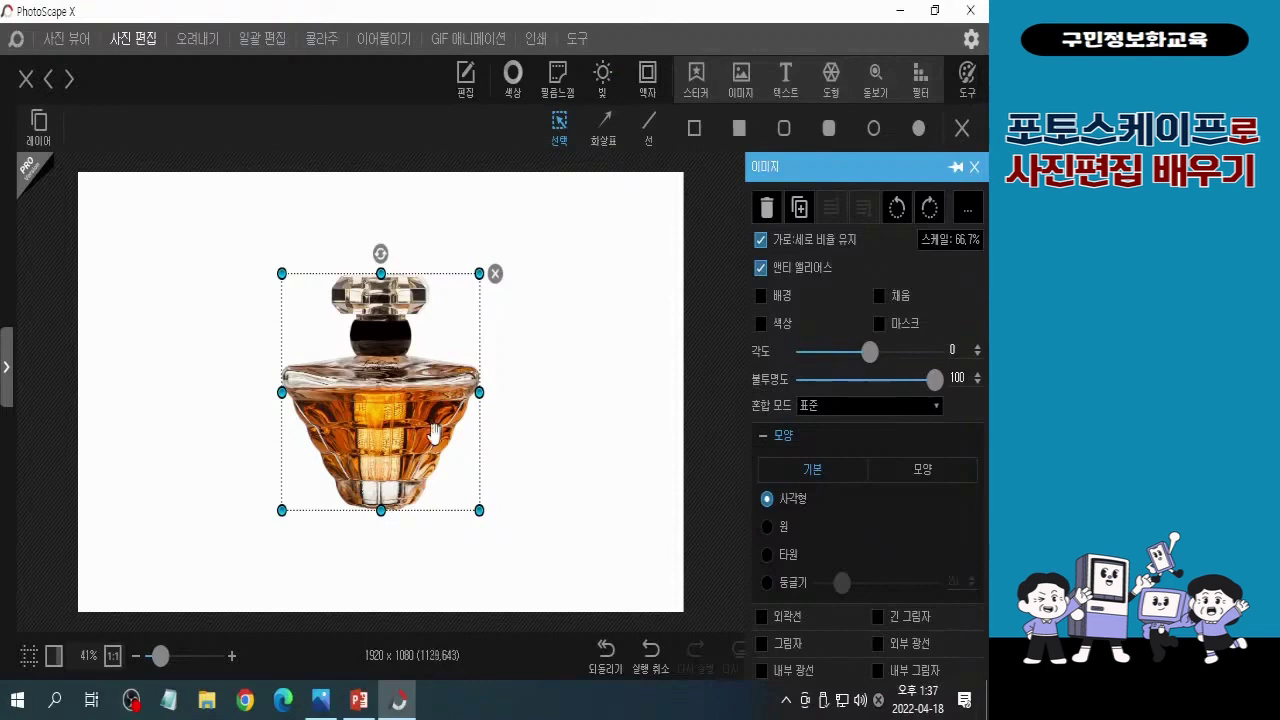
# Step: Examine the Ctrl and C keys in the 키보드.jpg picture in Photos, then return to PhotoScape X
pyautogui.click(320, 699)
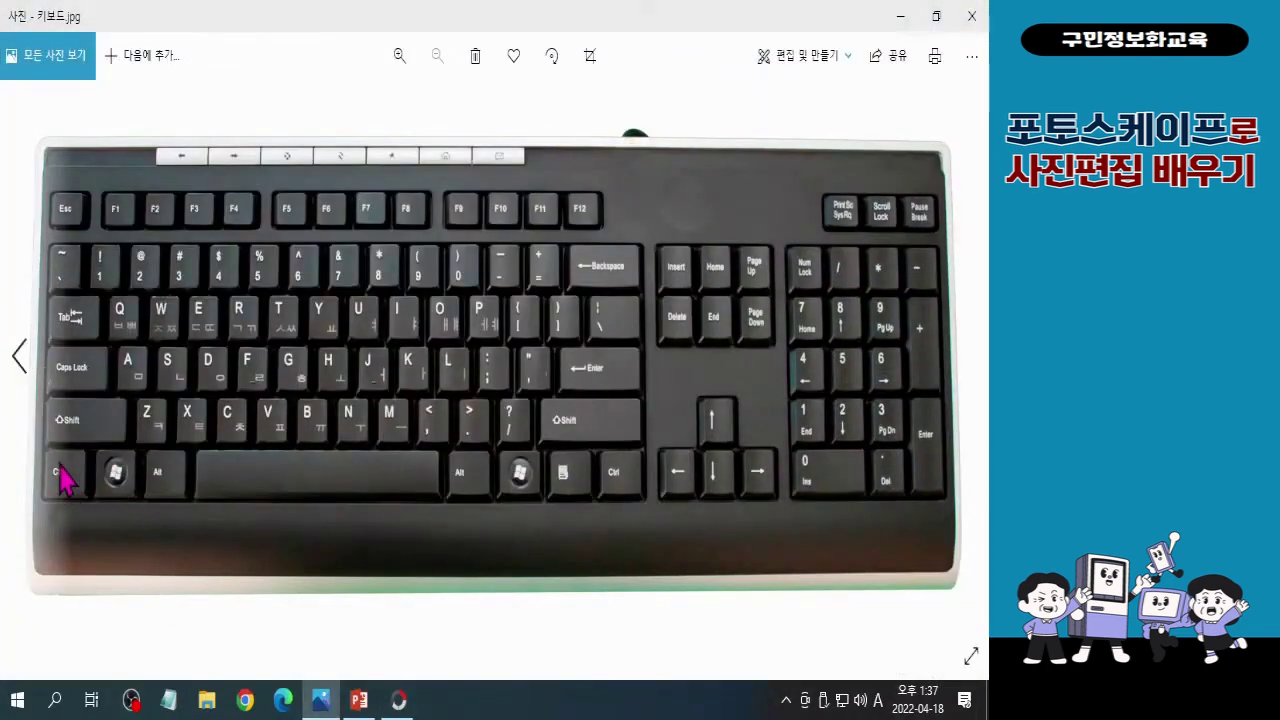
pyautogui.moveTo(35, 436); pyautogui.dragTo(97, 517)
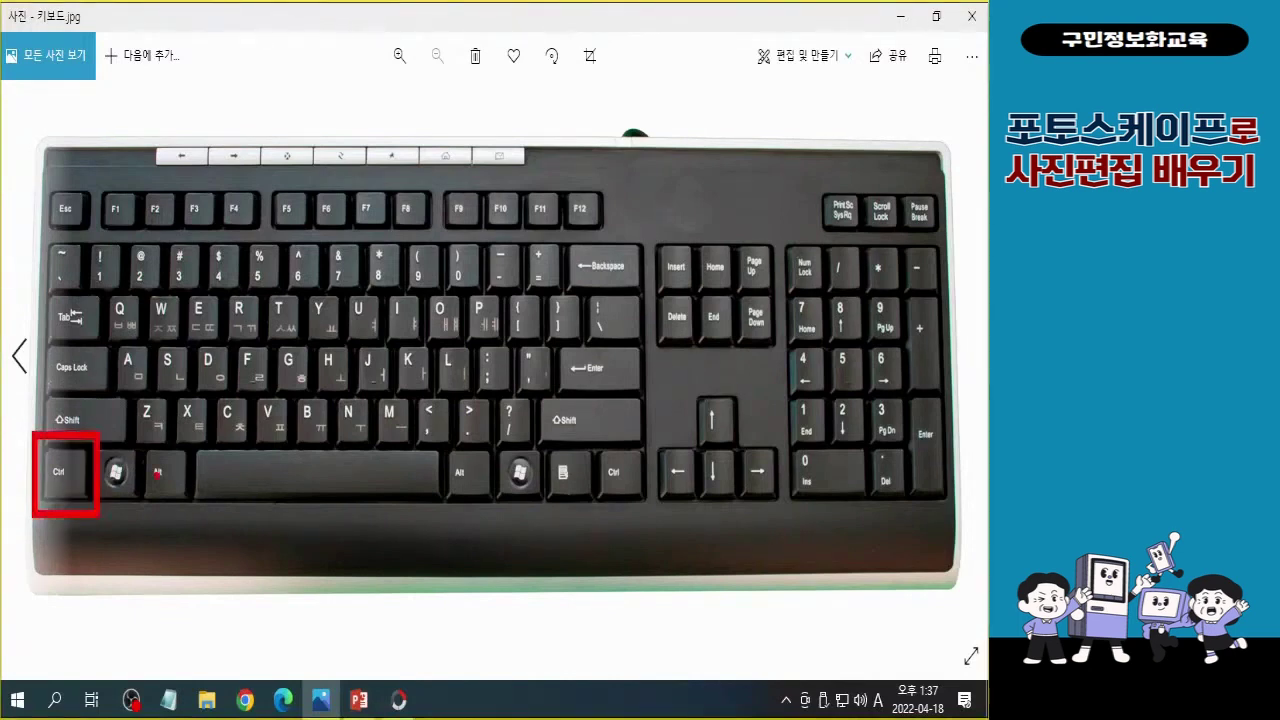
pyautogui.moveTo(199, 378); pyautogui.dragTo(265, 462)
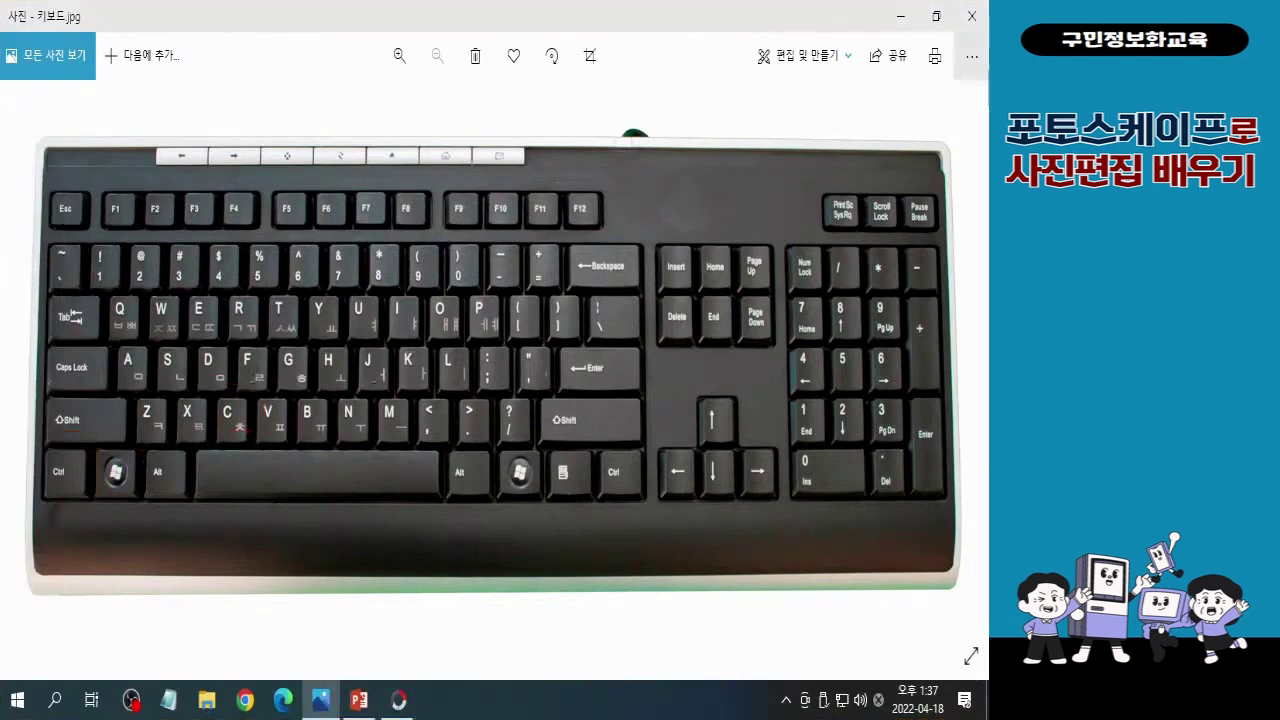
pyautogui.click(900, 16)
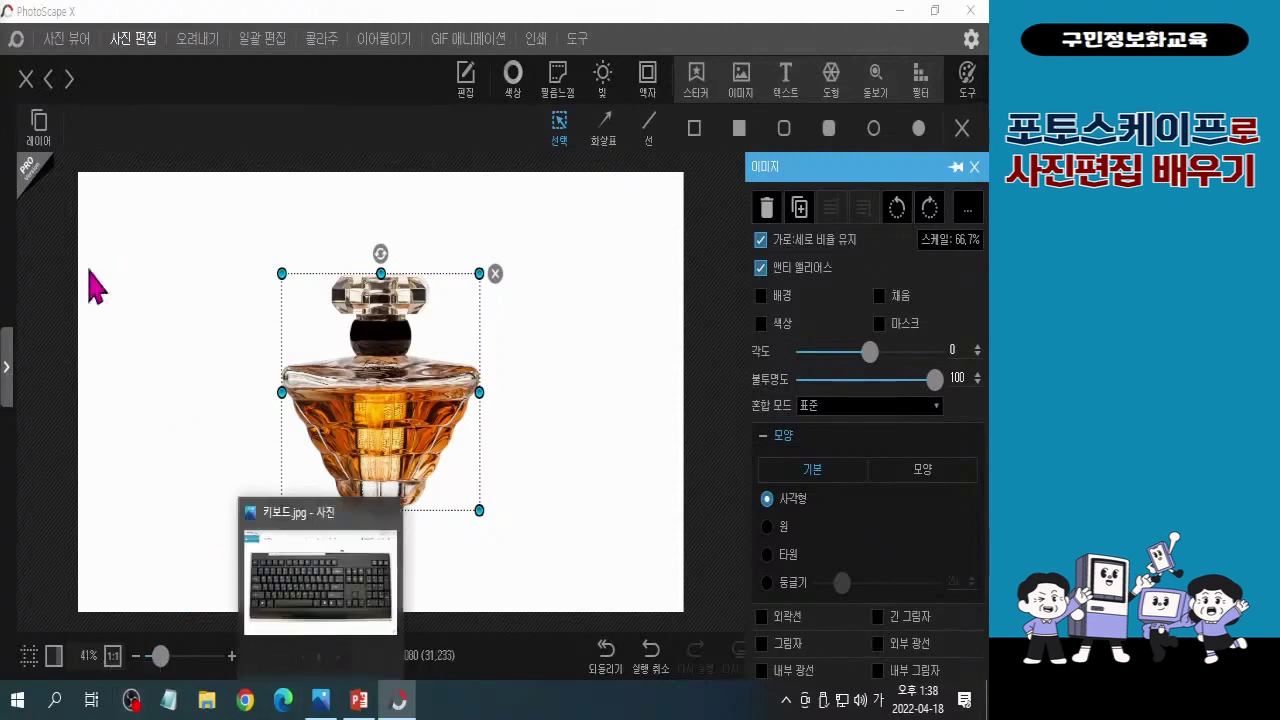
# Step: Show the layer list and merge the perfume bottle layer into the white canvas
pyautogui.click(45, 145)
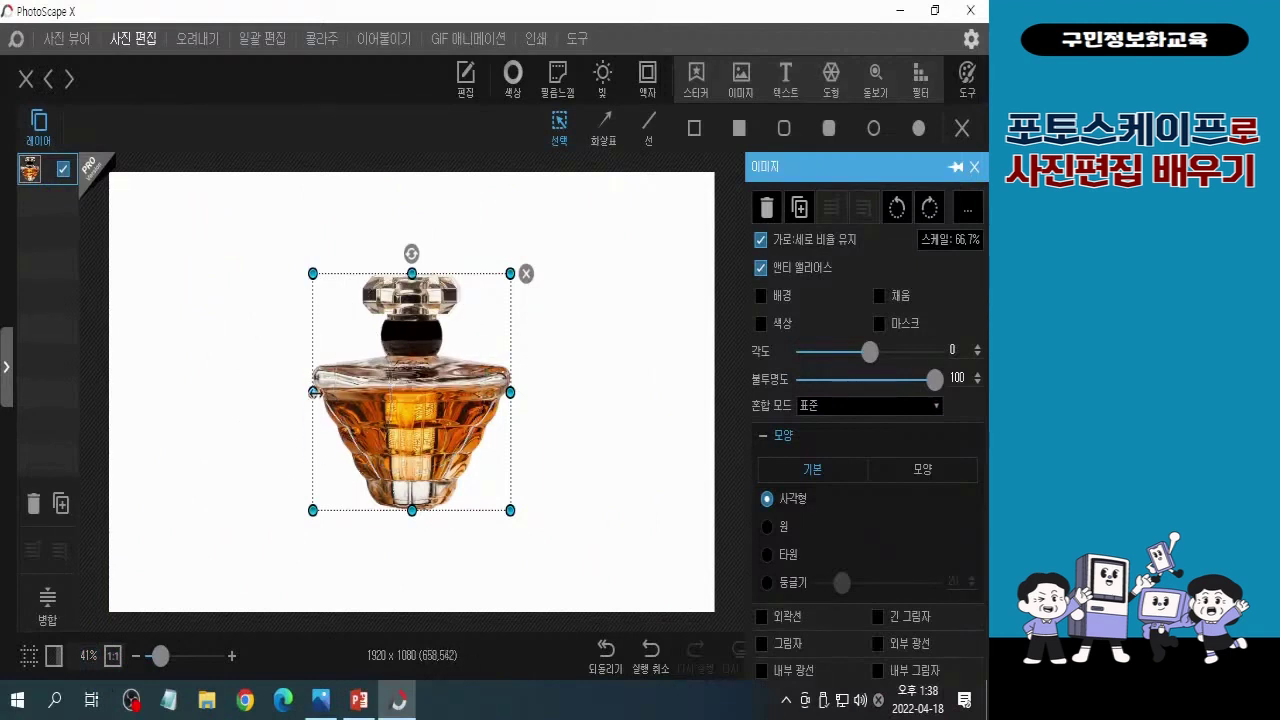
pyautogui.click(49, 628)
pyautogui.click(47, 620)
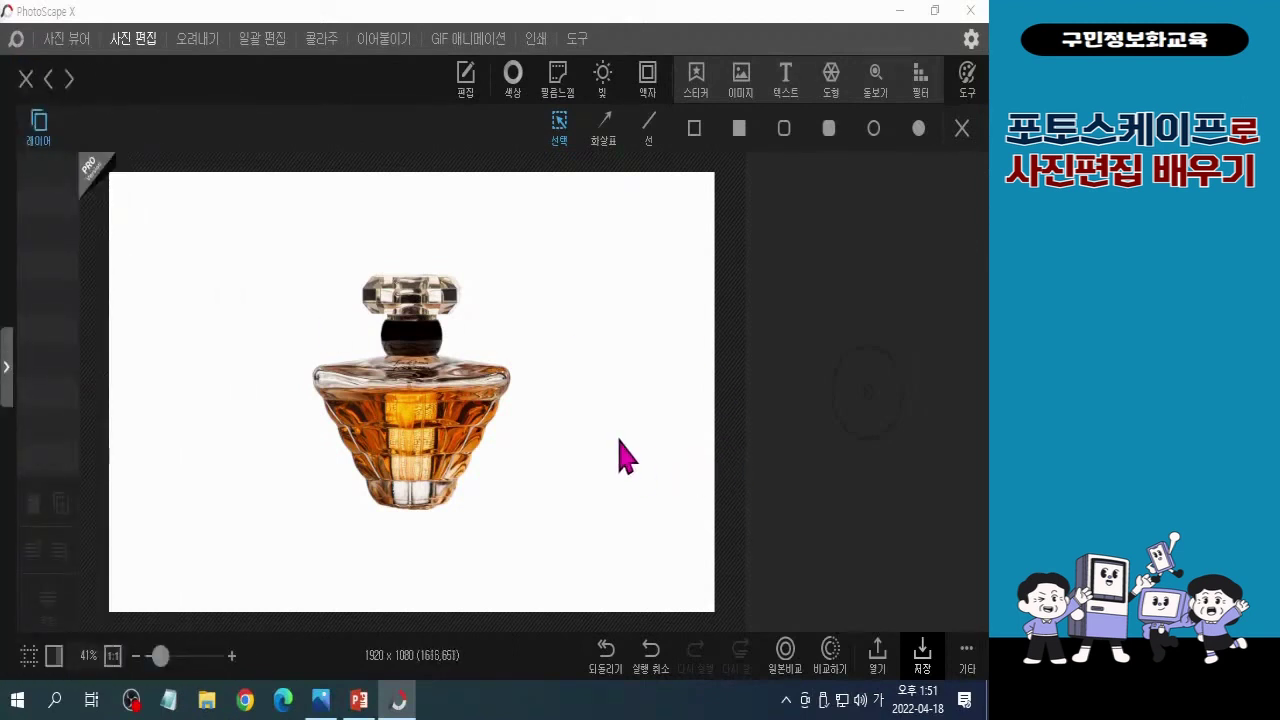
# Step: Apply the radial blur effect (방사형 흐림) to the merged perfume bottle image with an angle of 20
pyautogui.click(468, 88)
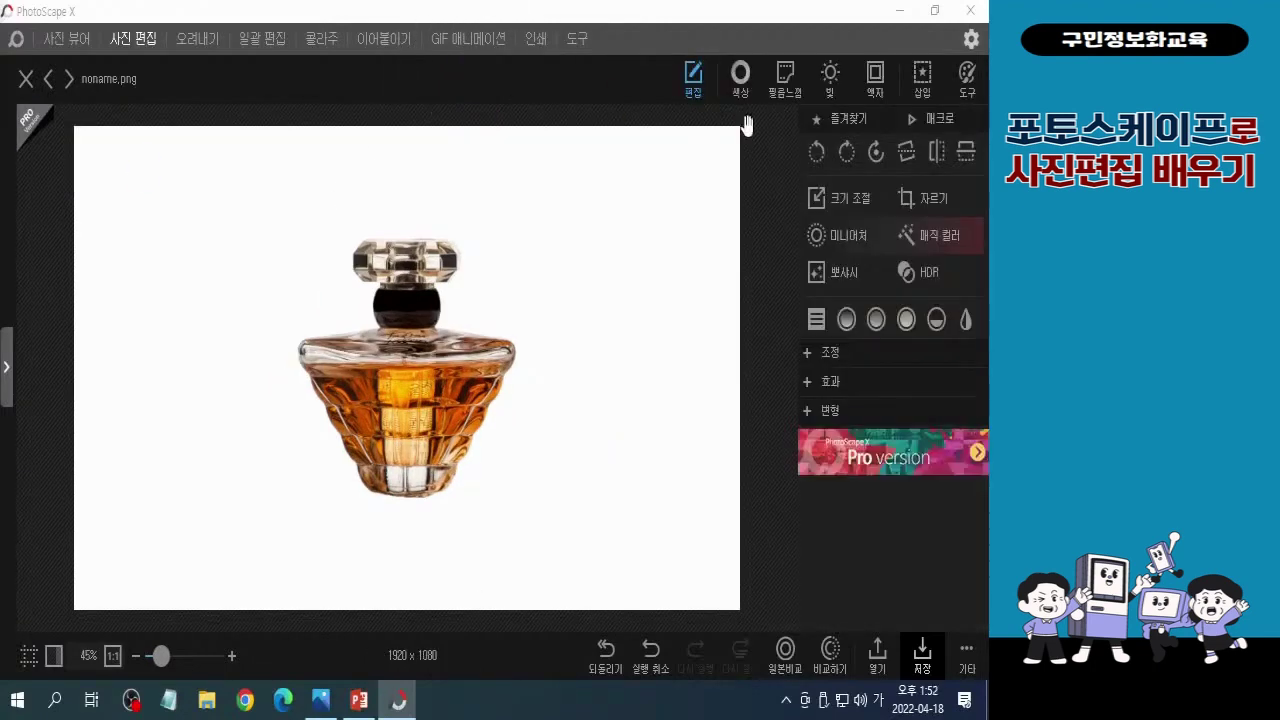
pyautogui.click(836, 393)
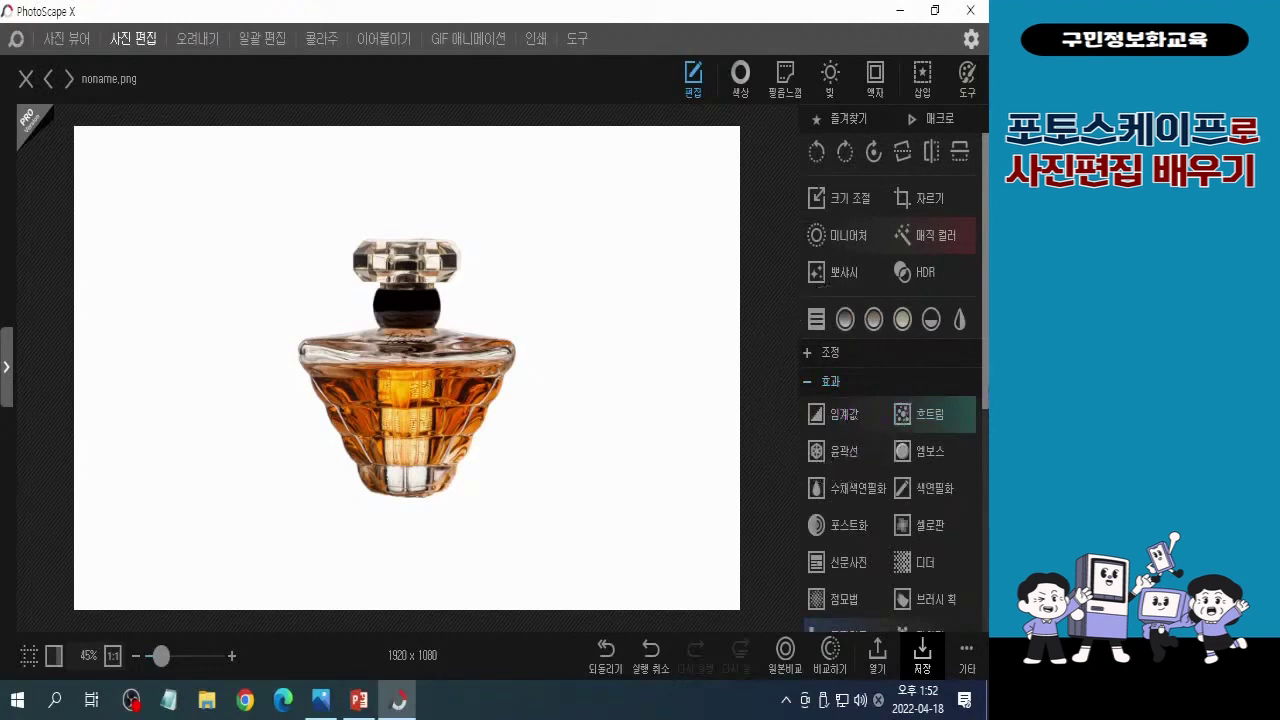
pyautogui.scroll(-5, 890, 380)
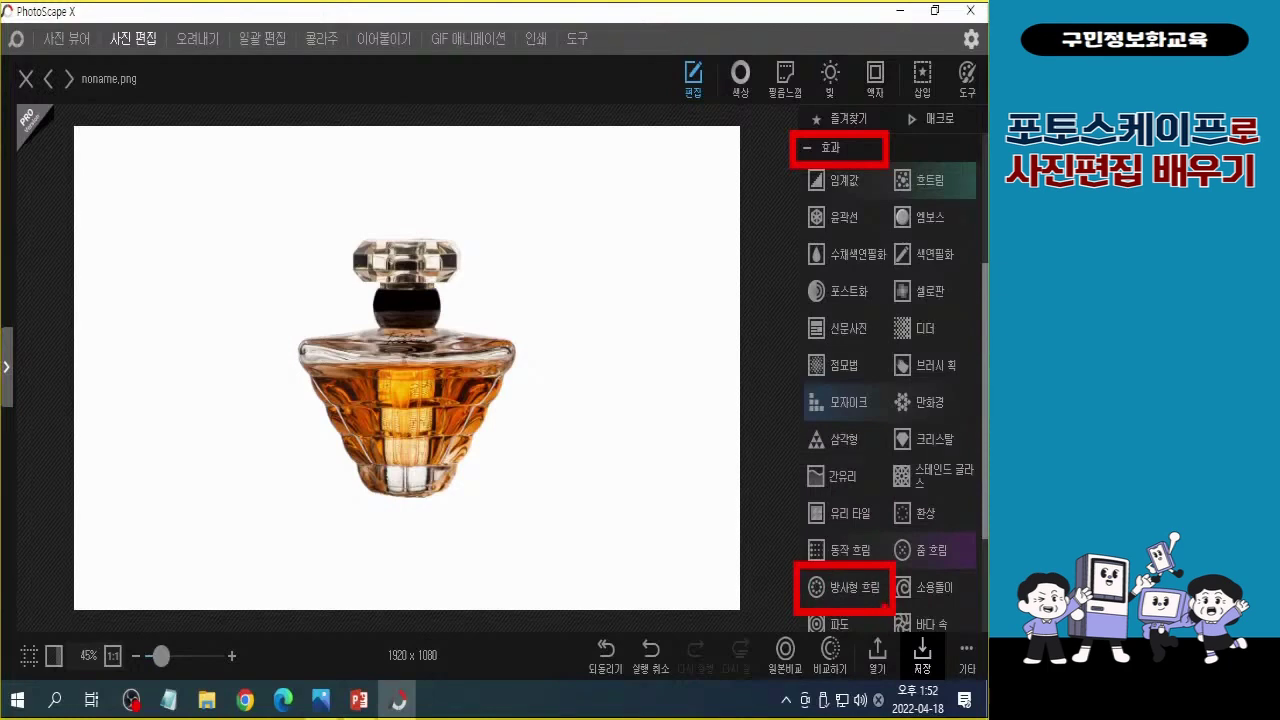
pyautogui.click(845, 588)
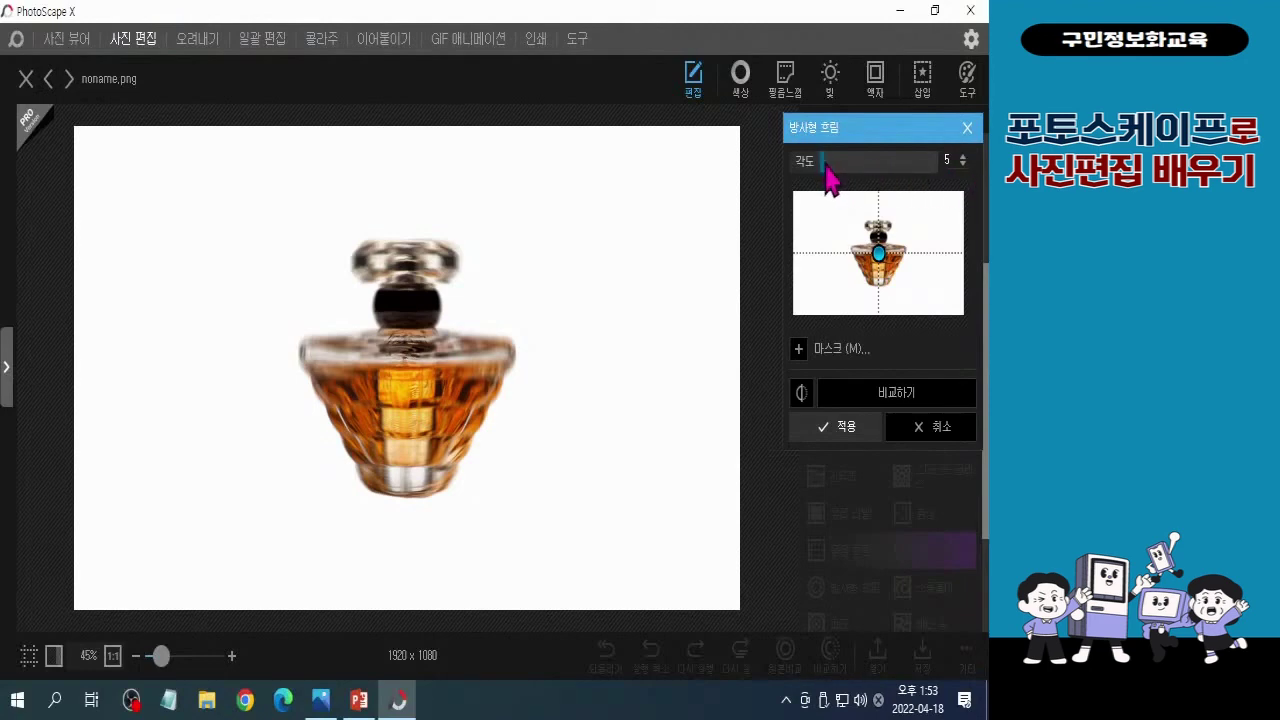
pyautogui.moveTo(827, 172); pyautogui.dragTo(834, 177)
pyautogui.moveTo(834, 179); pyautogui.dragTo(849, 179)
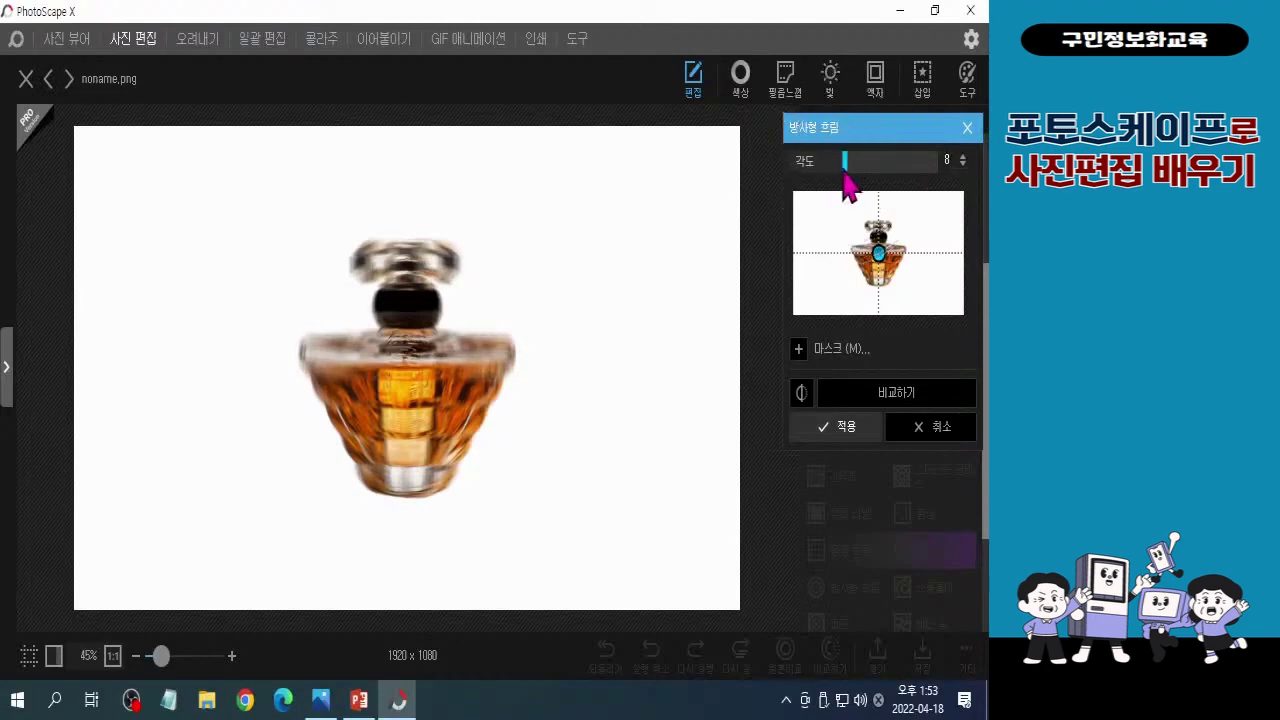
pyautogui.click(880, 254)
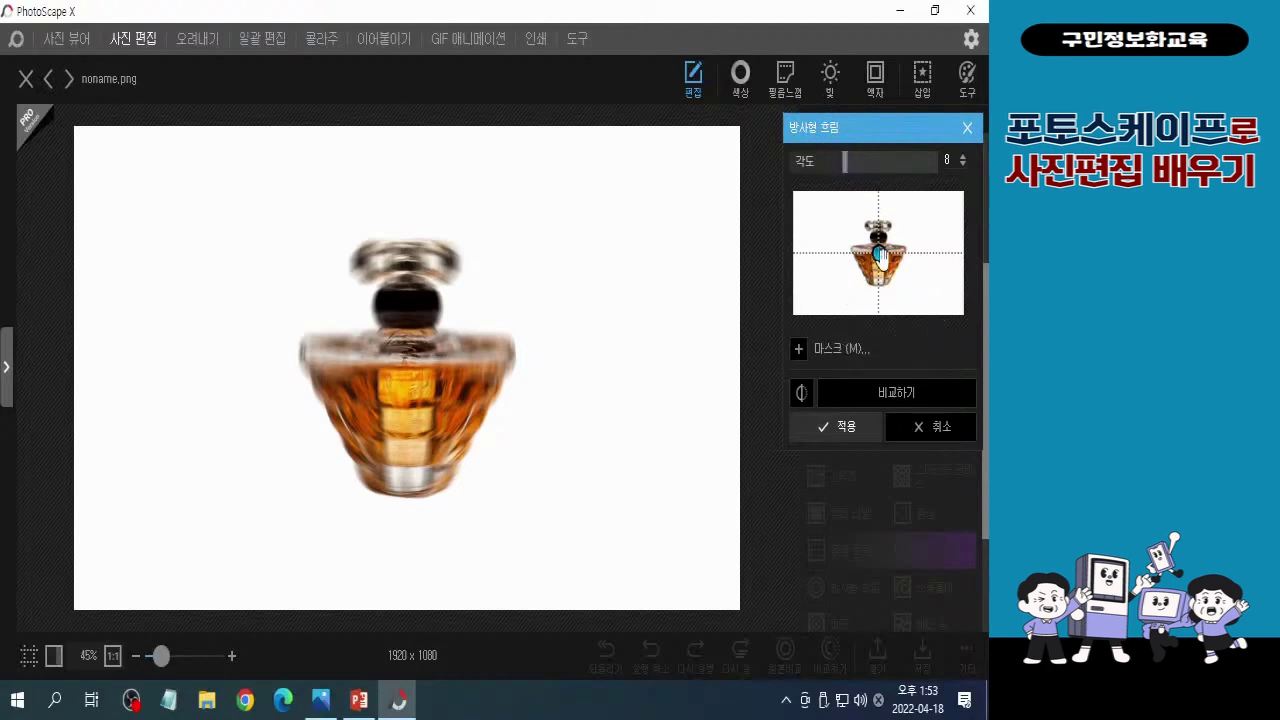
pyautogui.click(880, 254)
pyautogui.click(880, 256)
pyautogui.moveTo(846, 172); pyautogui.dragTo(938, 174)
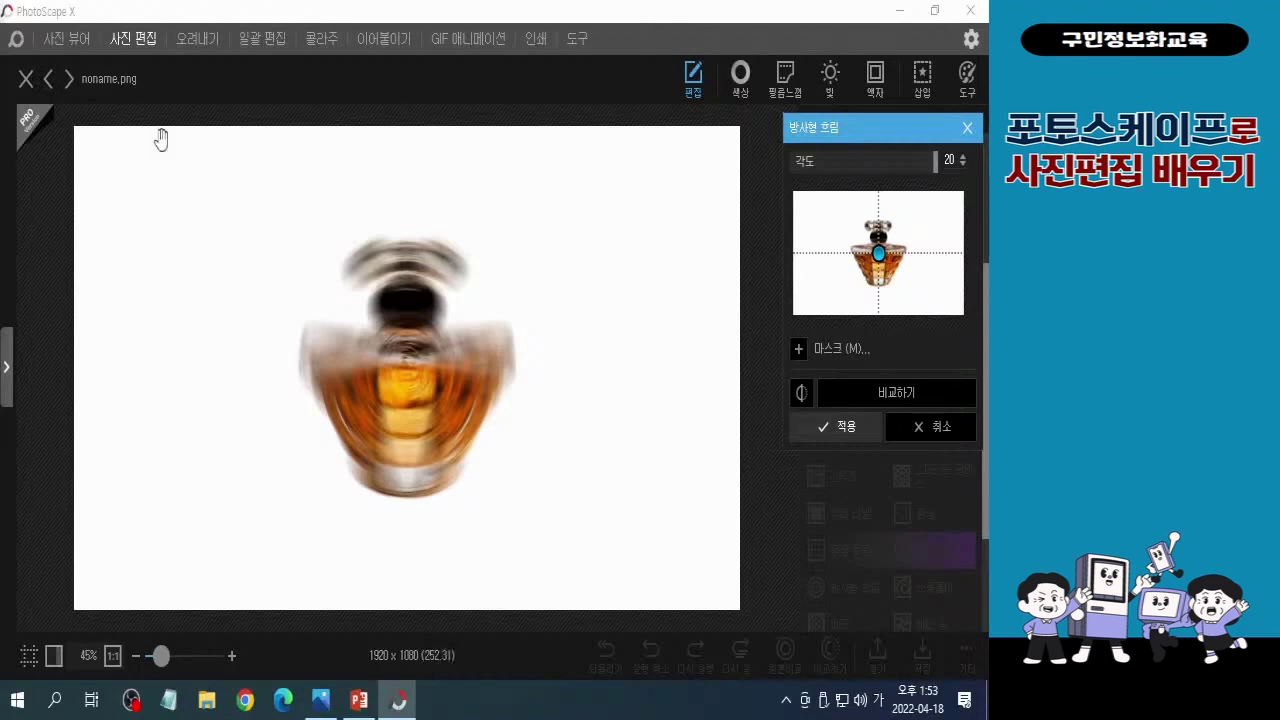
pyautogui.moveTo(419, 381)
pyautogui.click(814, 428)
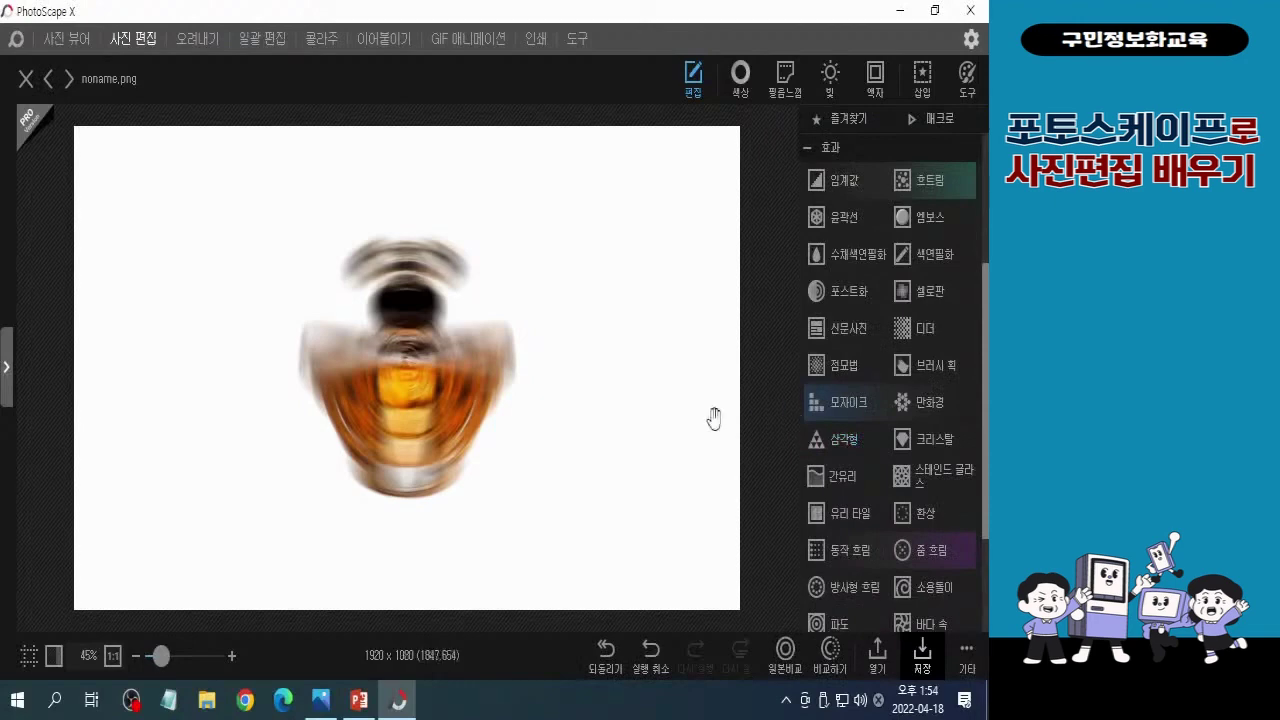
# Step: Apply a second pass of the radial blur effect (방사형 흐림) to the bottle image, again at angle 20
pyautogui.click(849, 600)
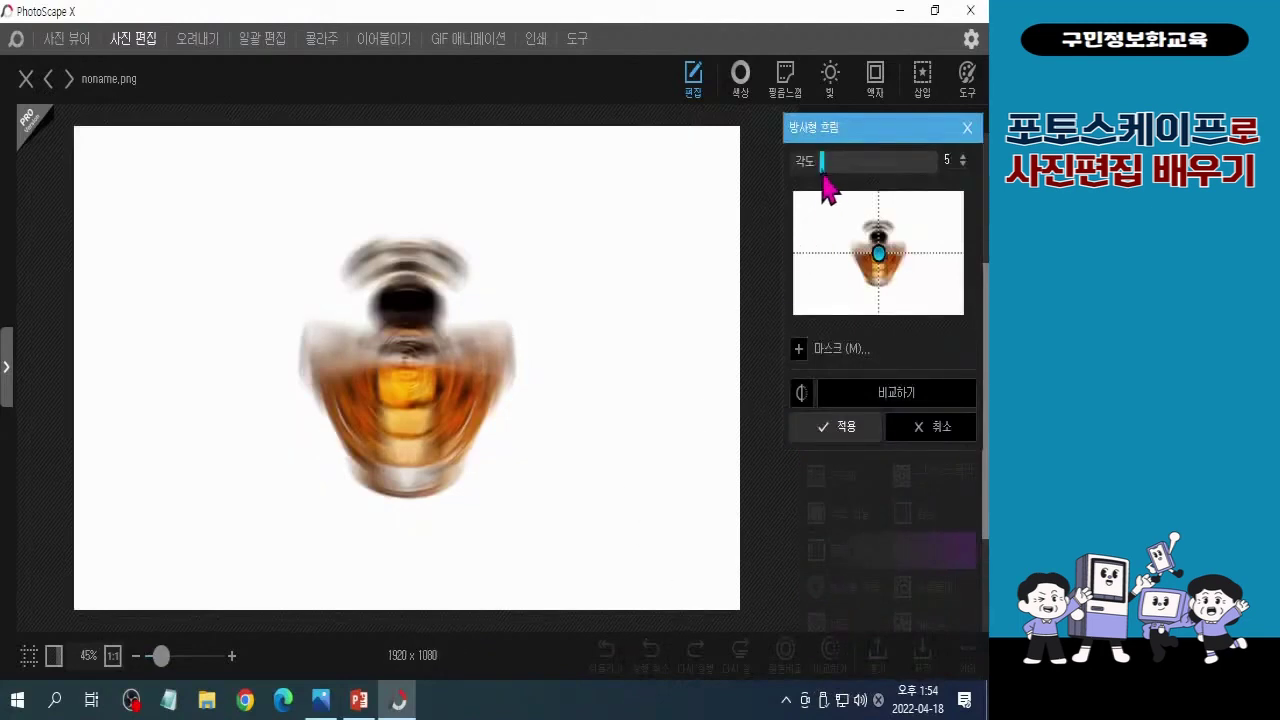
pyautogui.moveTo(822, 178); pyautogui.dragTo(940, 178)
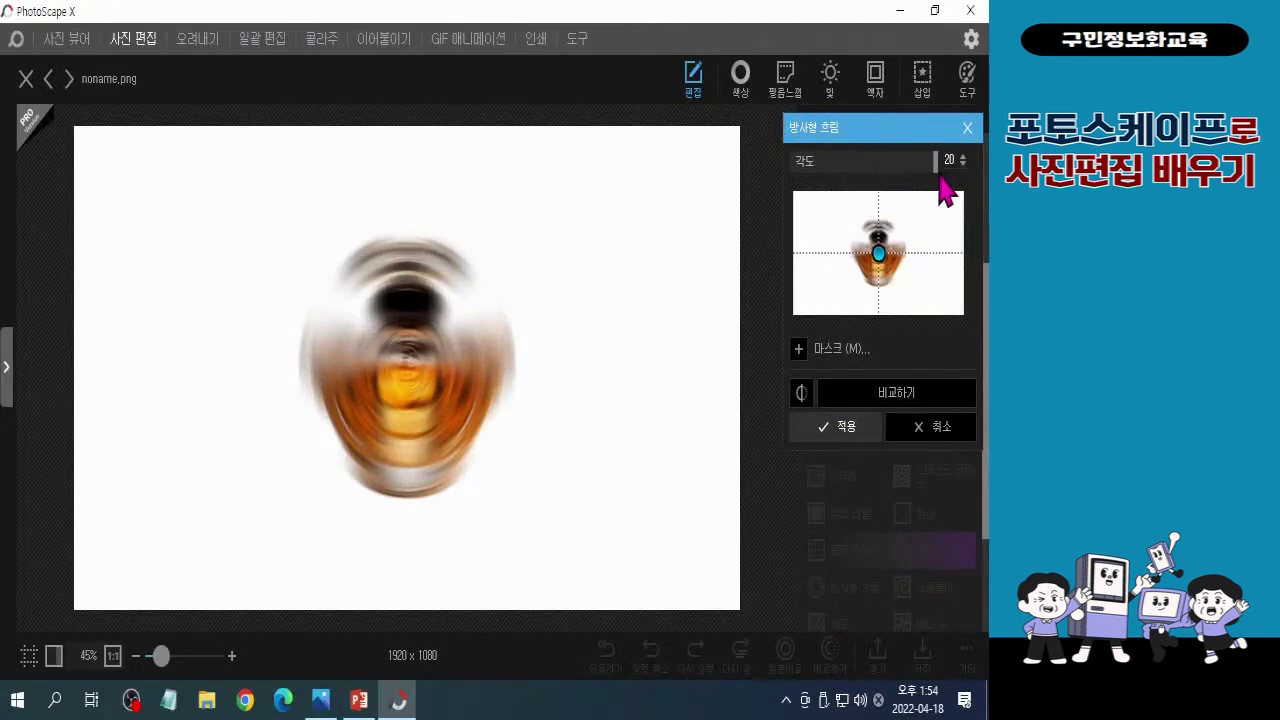
pyautogui.click(6, 367)
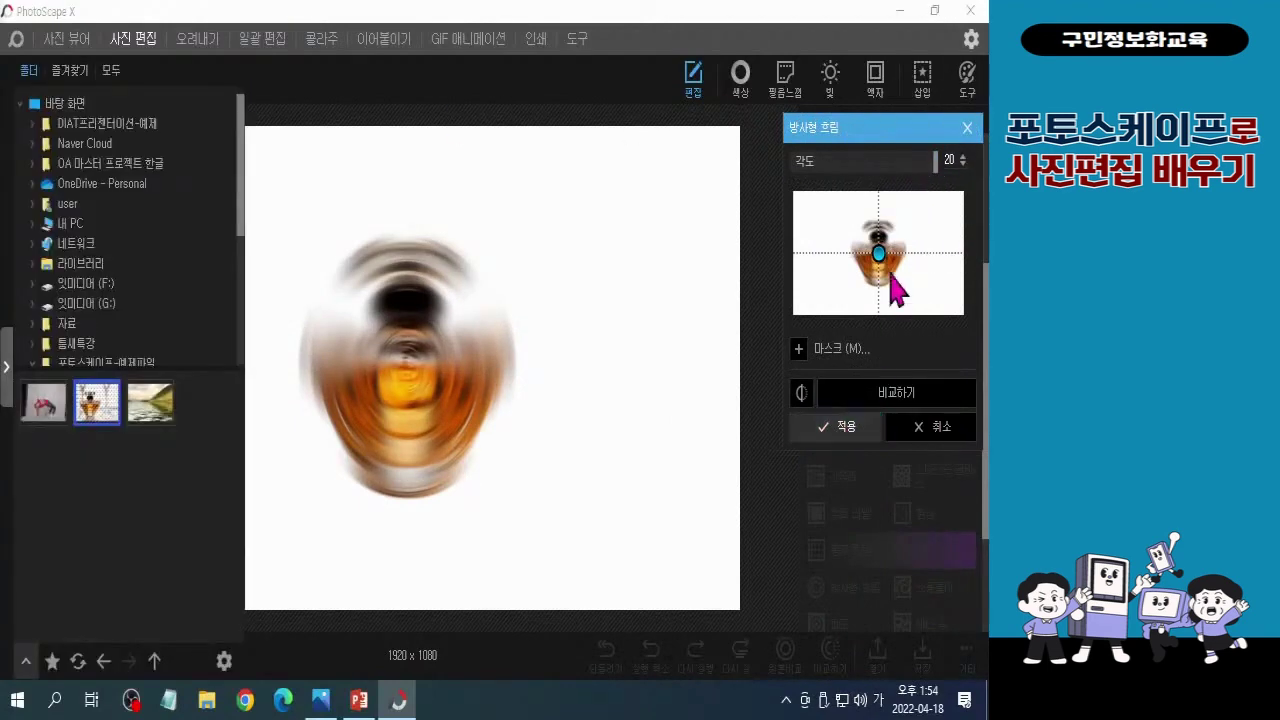
pyautogui.click(846, 432)
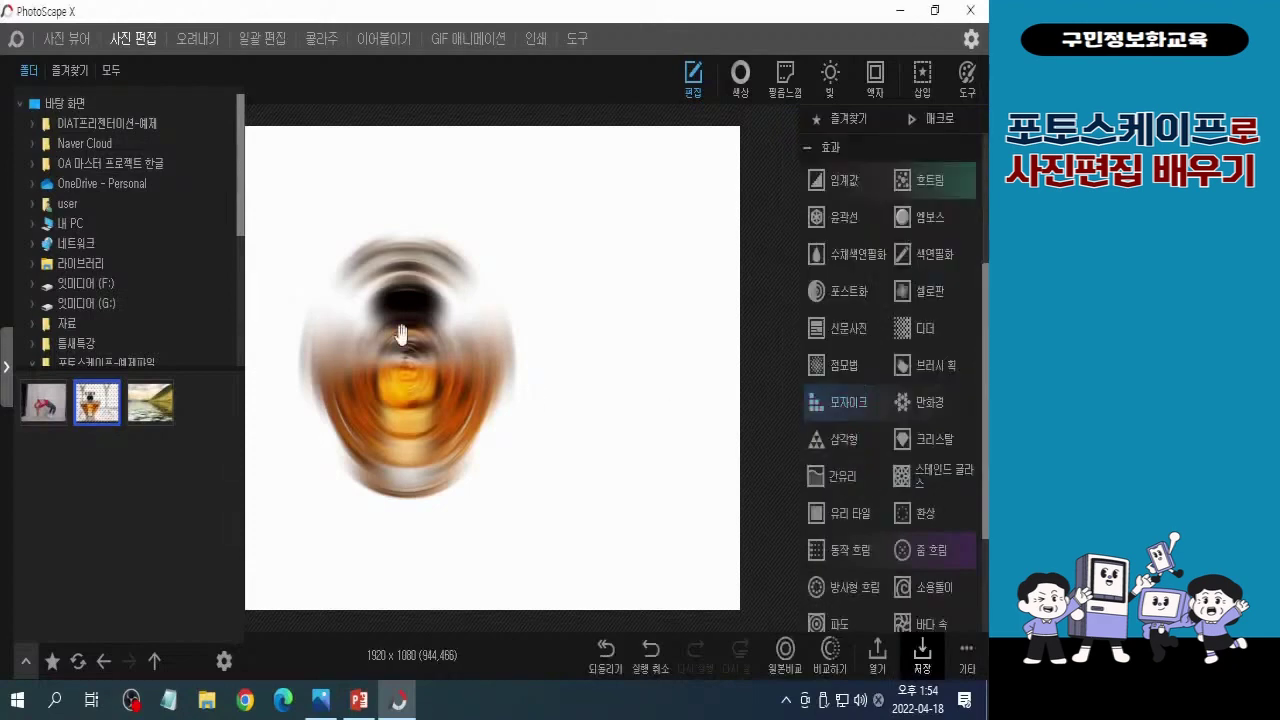
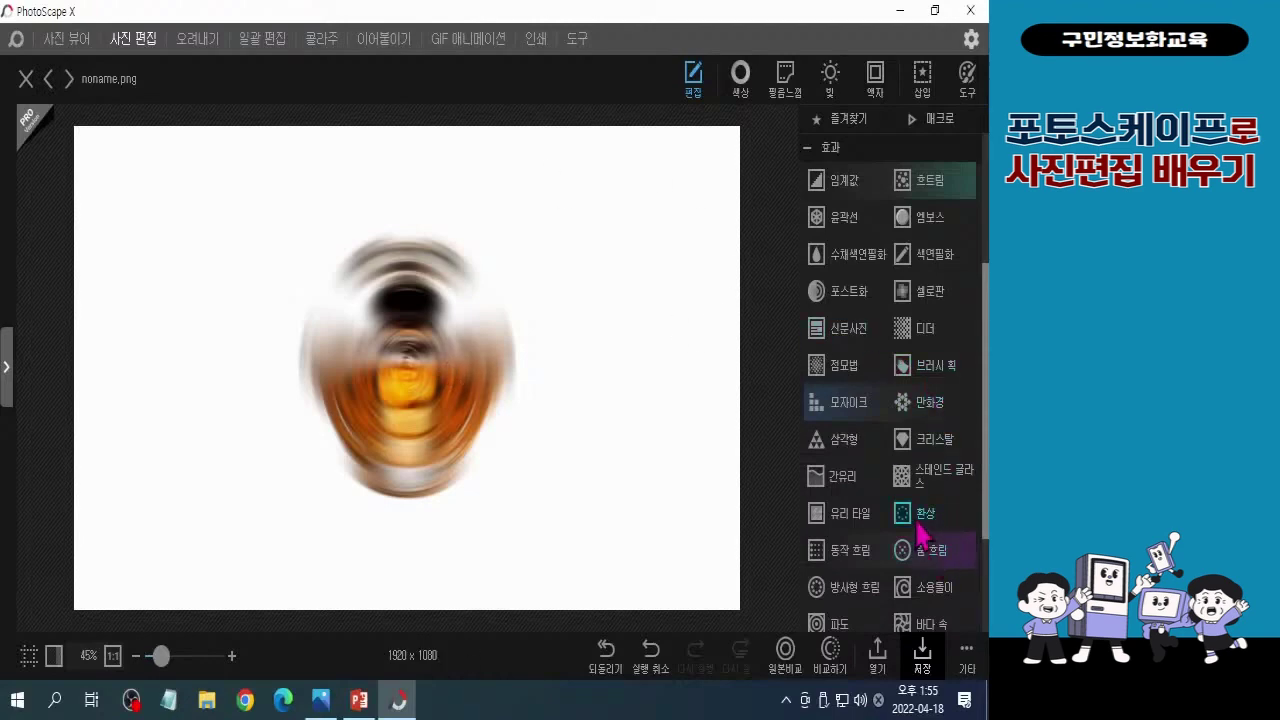
# Step: Apply the 환상 effect to the blurred bottle image with an intensity (강도) of 6
pyautogui.click(918, 522)
pyautogui.click(918, 522)
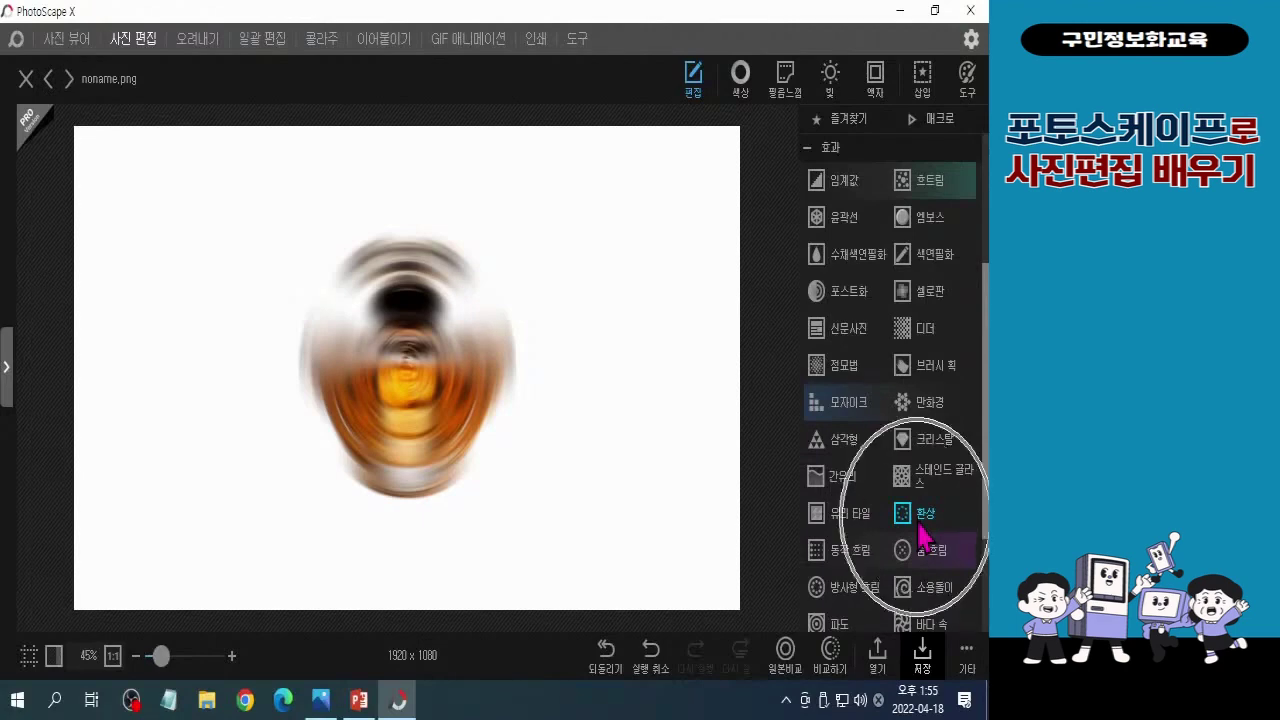
pyautogui.click(918, 522)
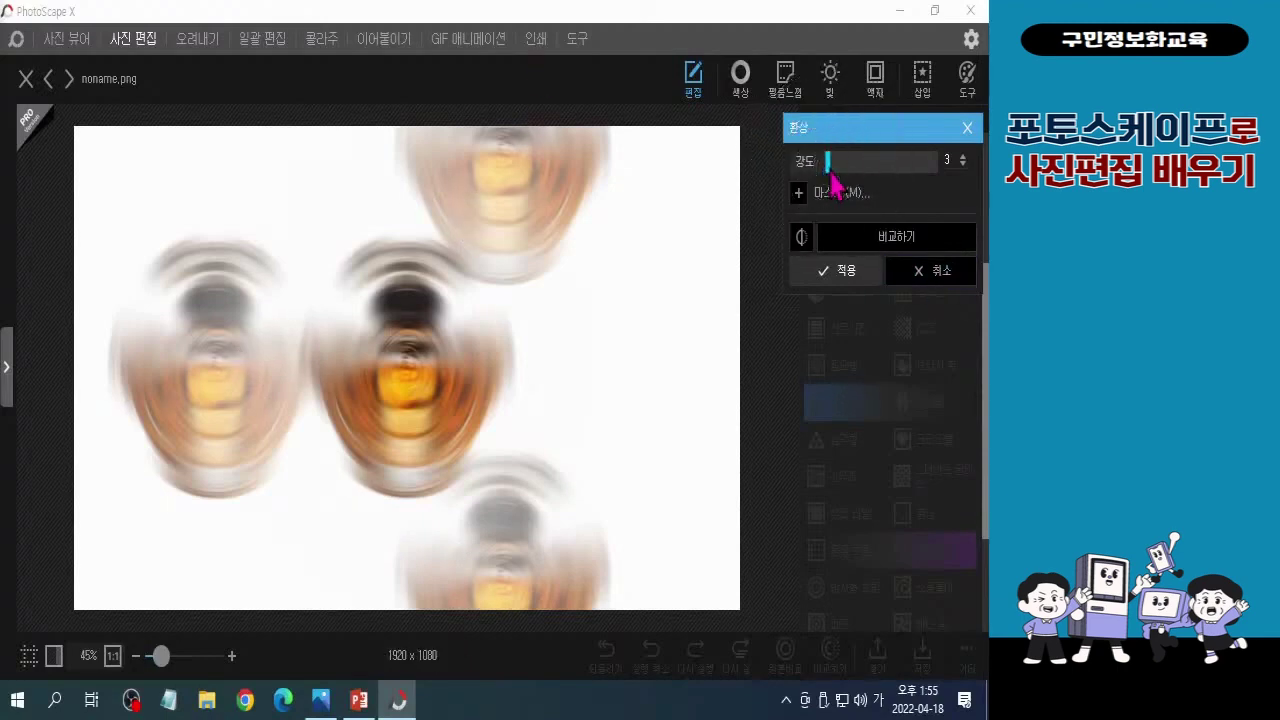
pyautogui.moveTo(829, 164); pyautogui.dragTo(852, 170)
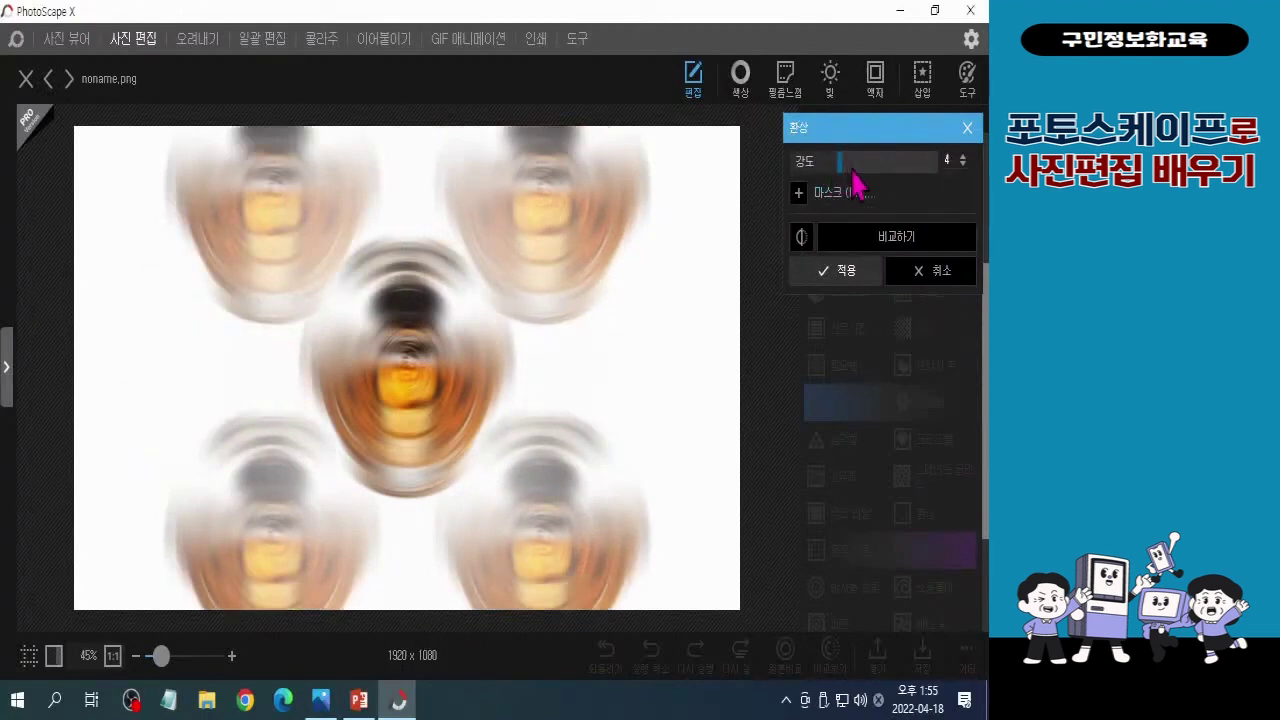
pyautogui.moveTo(839, 162); pyautogui.dragTo(851, 162)
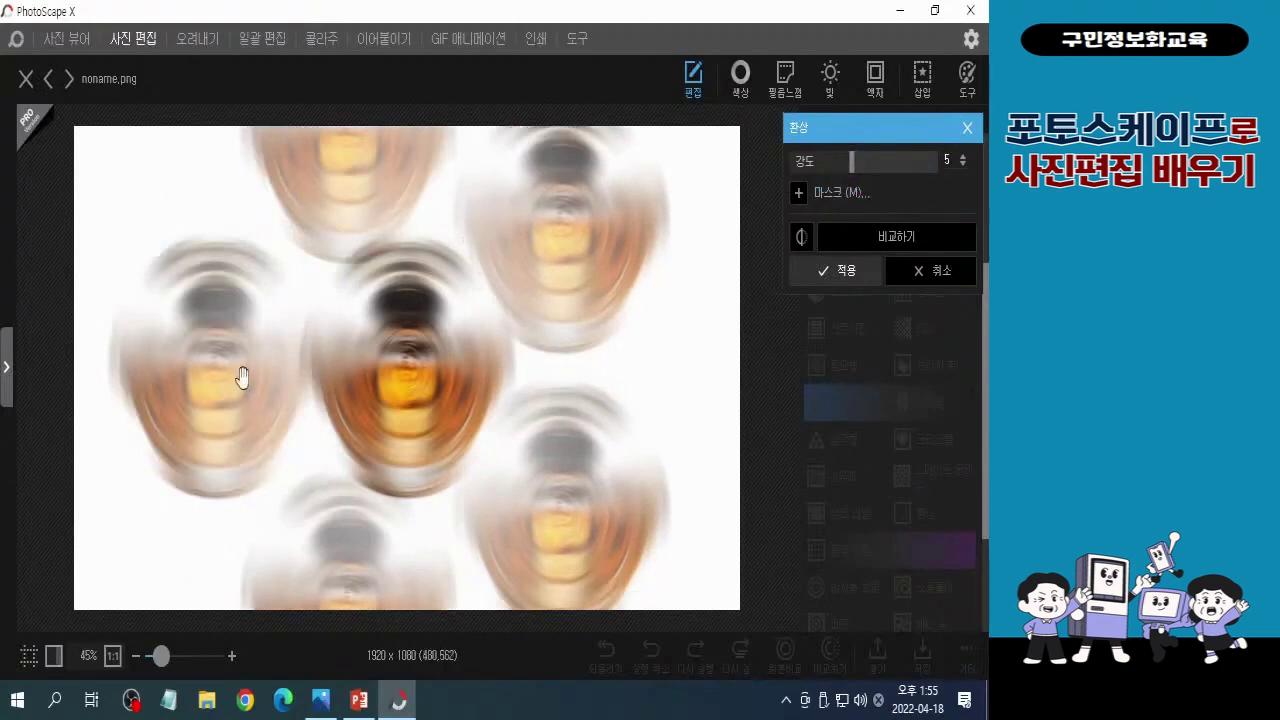
pyautogui.moveTo(853, 163); pyautogui.dragTo(874, 163)
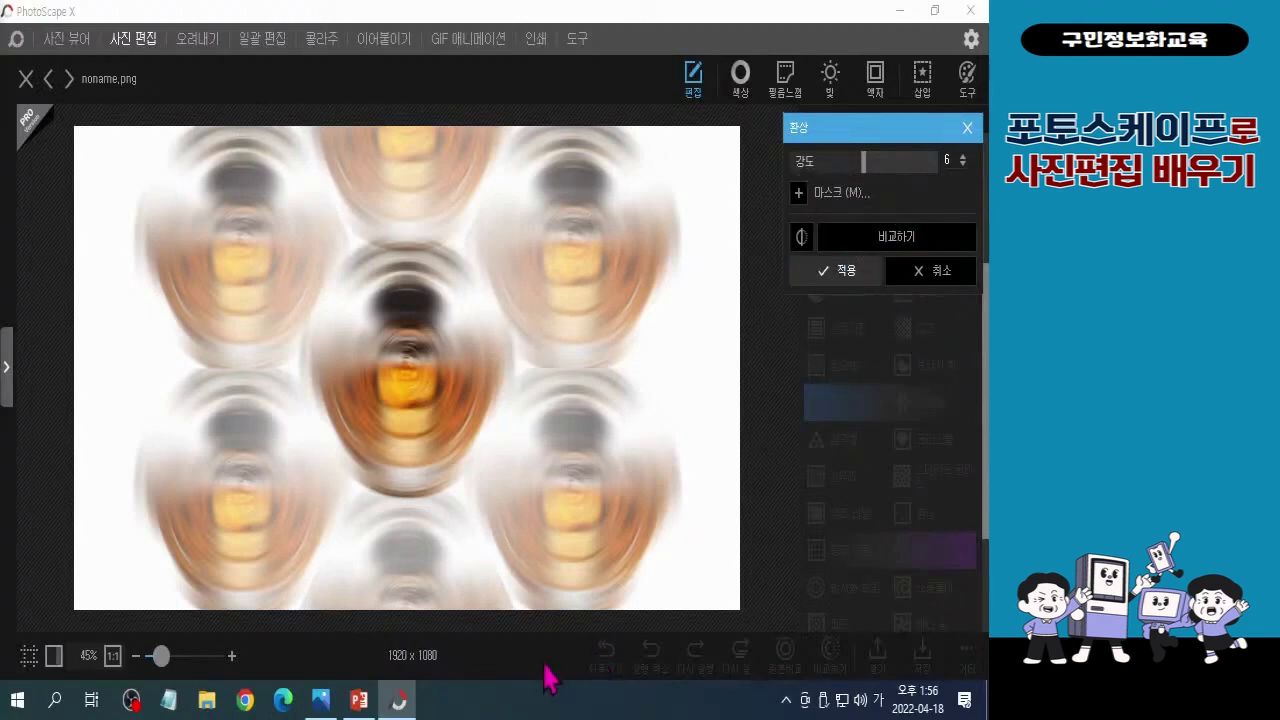
pyautogui.click(840, 278)
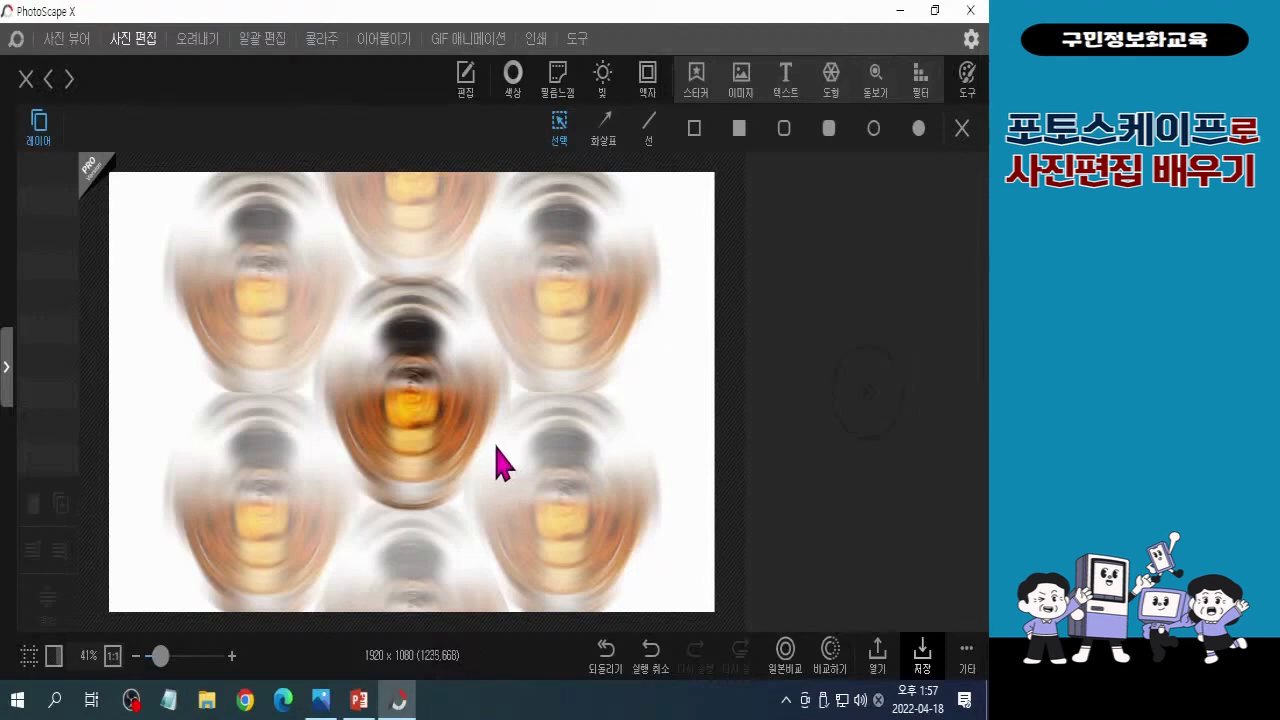
# Step: Paste the clipboard image onto the canvas and undo the paste
pyautogui.click(970, 676)
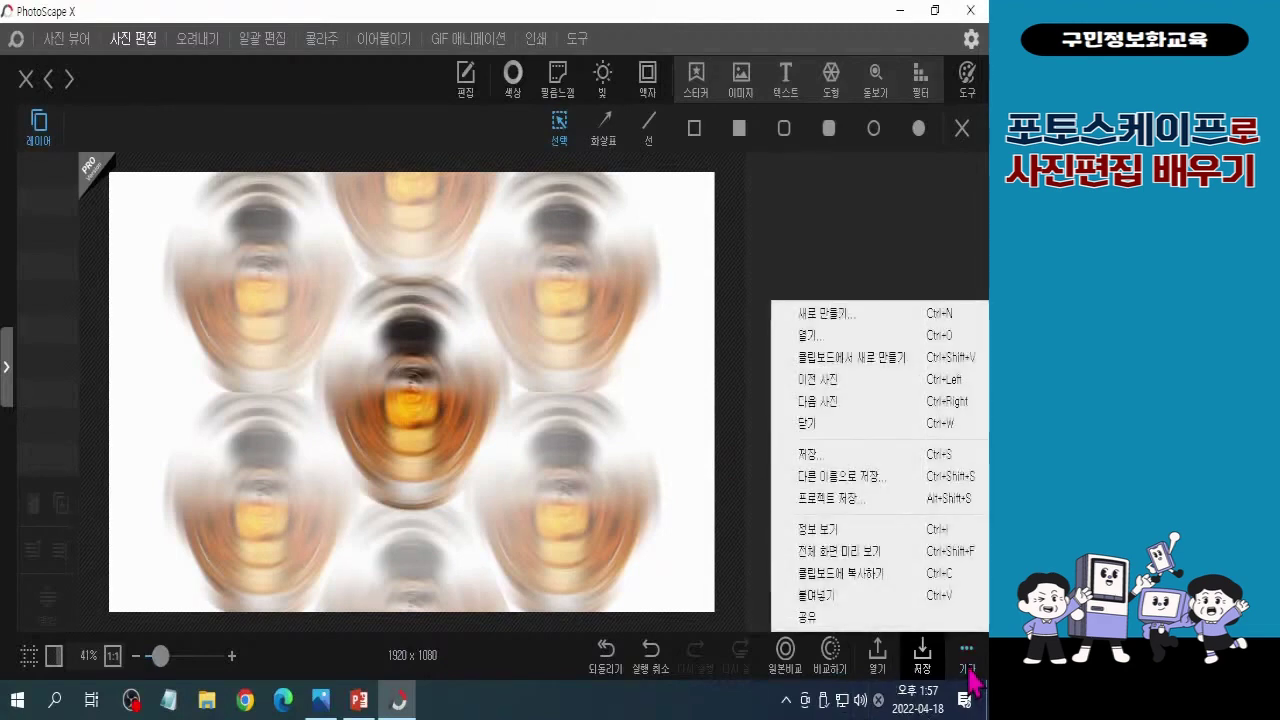
pyautogui.click(815, 596)
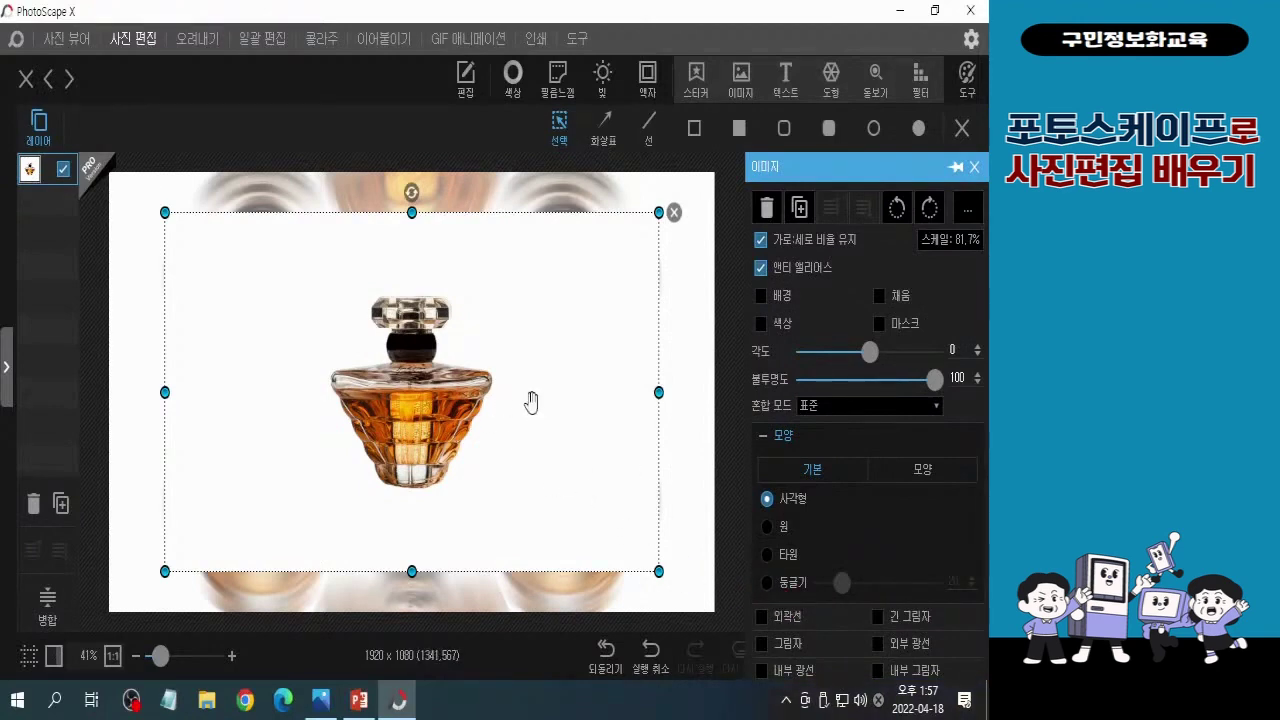
pyautogui.click(650, 650)
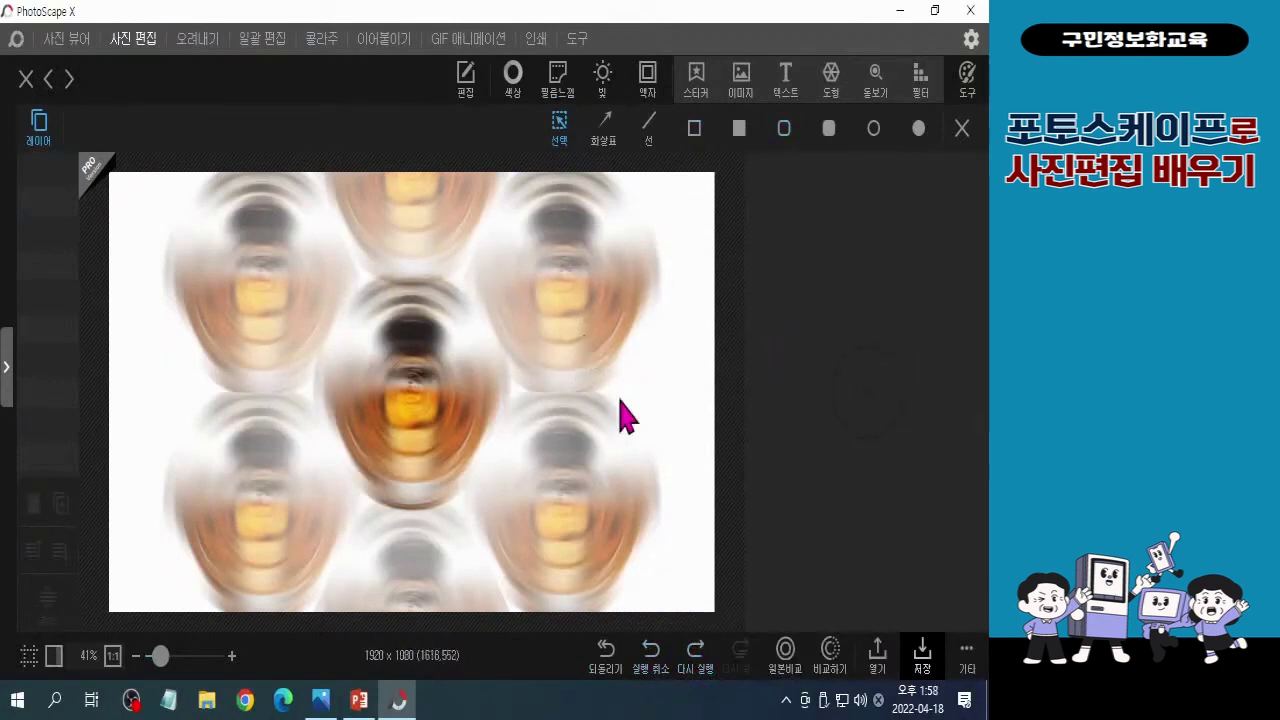
# Step: Insert the sharp perfume bottle cutout onto the middle of the blurred canvas at 66.7% scale
pyautogui.click(741, 80)
pyautogui.doubleClick(826, 250)
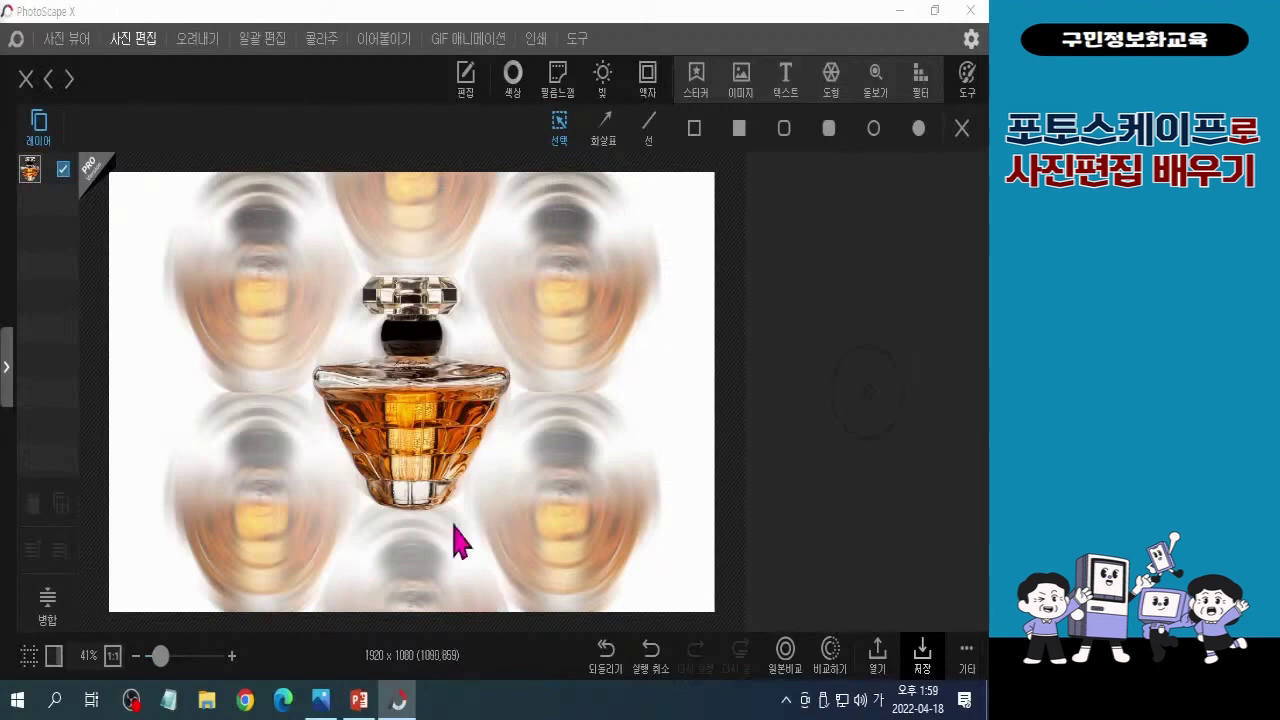
# Step: Flip the inserted perfume bottle image vertically (상하 뒤집기)
pyautogui.click(435, 408)
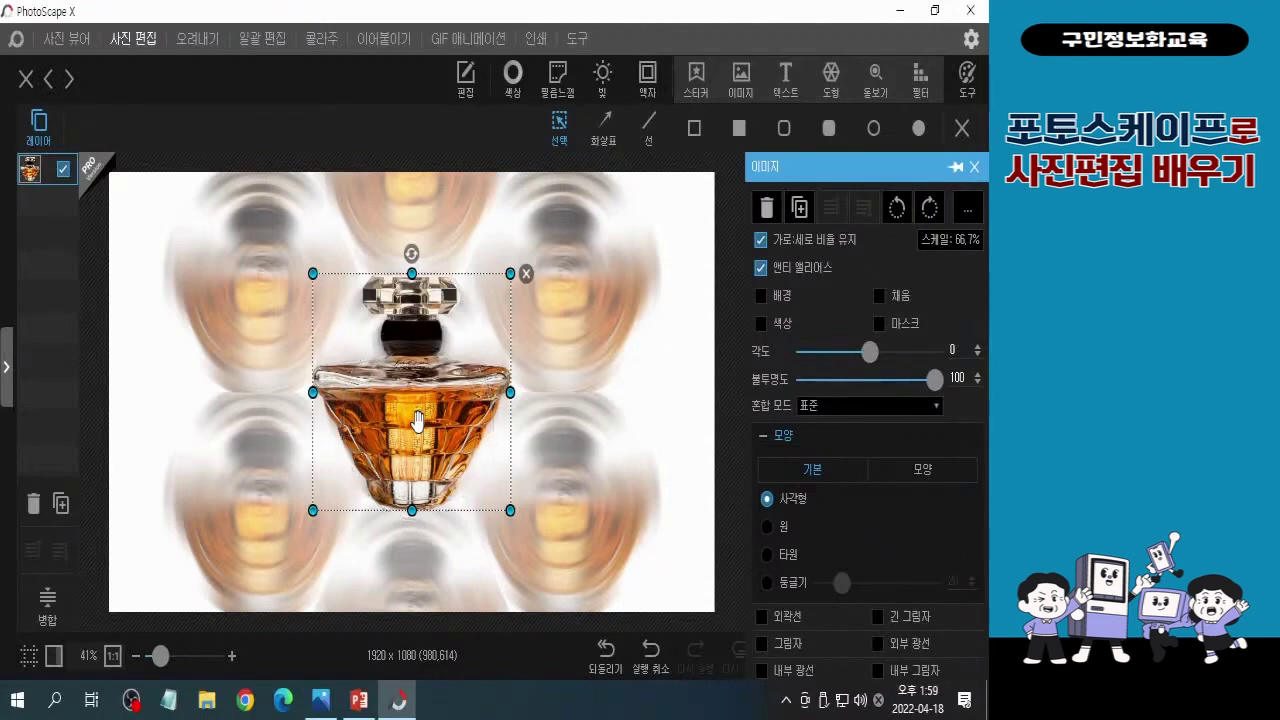
pyautogui.rightClick(403, 410)
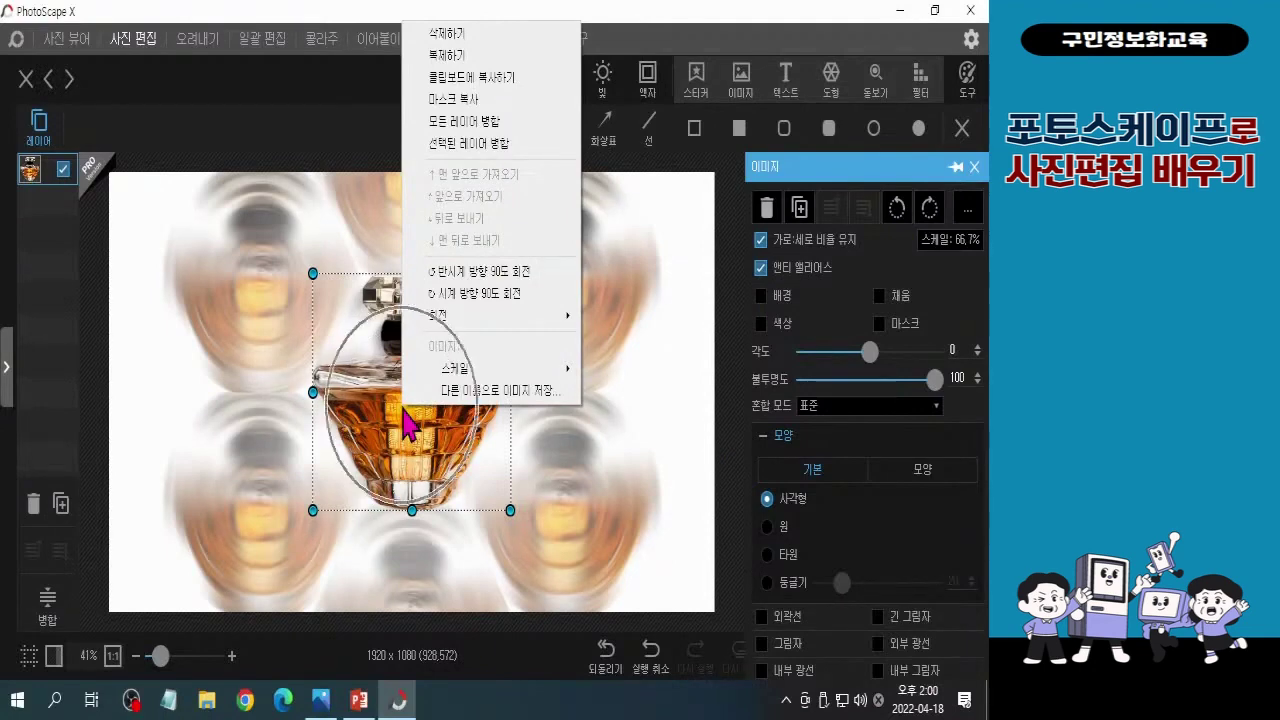
pyautogui.moveTo(563, 318)
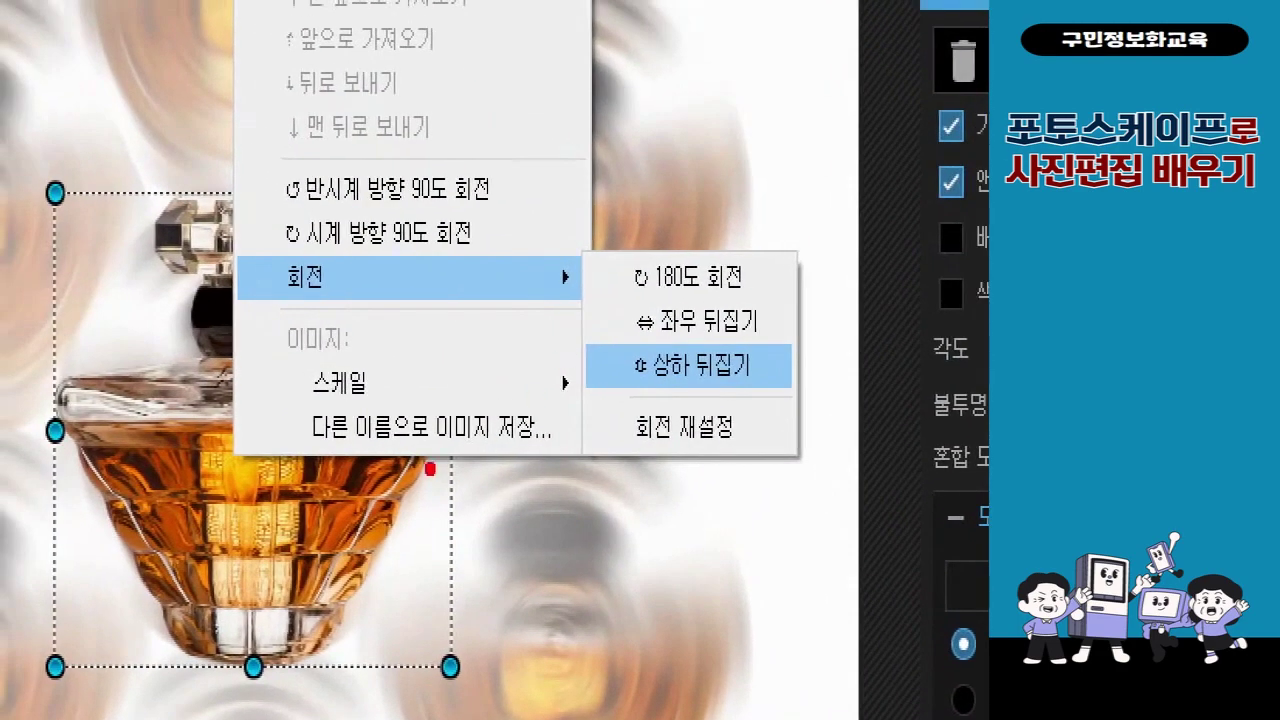
pyautogui.moveTo(237, 531)
pyautogui.mouseDown()
pyautogui.moveTo(214, 457)
pyautogui.moveTo(200, 522)
pyautogui.mouseUp()
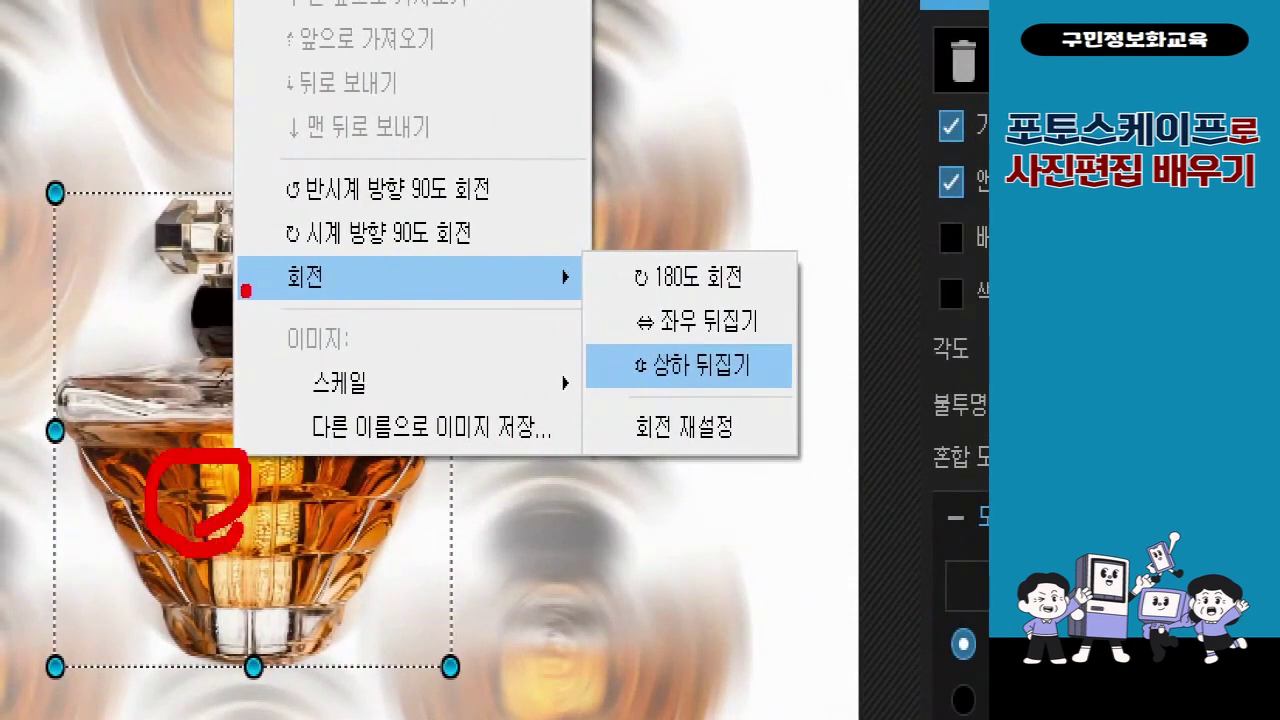
pyautogui.moveTo(245, 290); pyautogui.dragTo(428, 296)
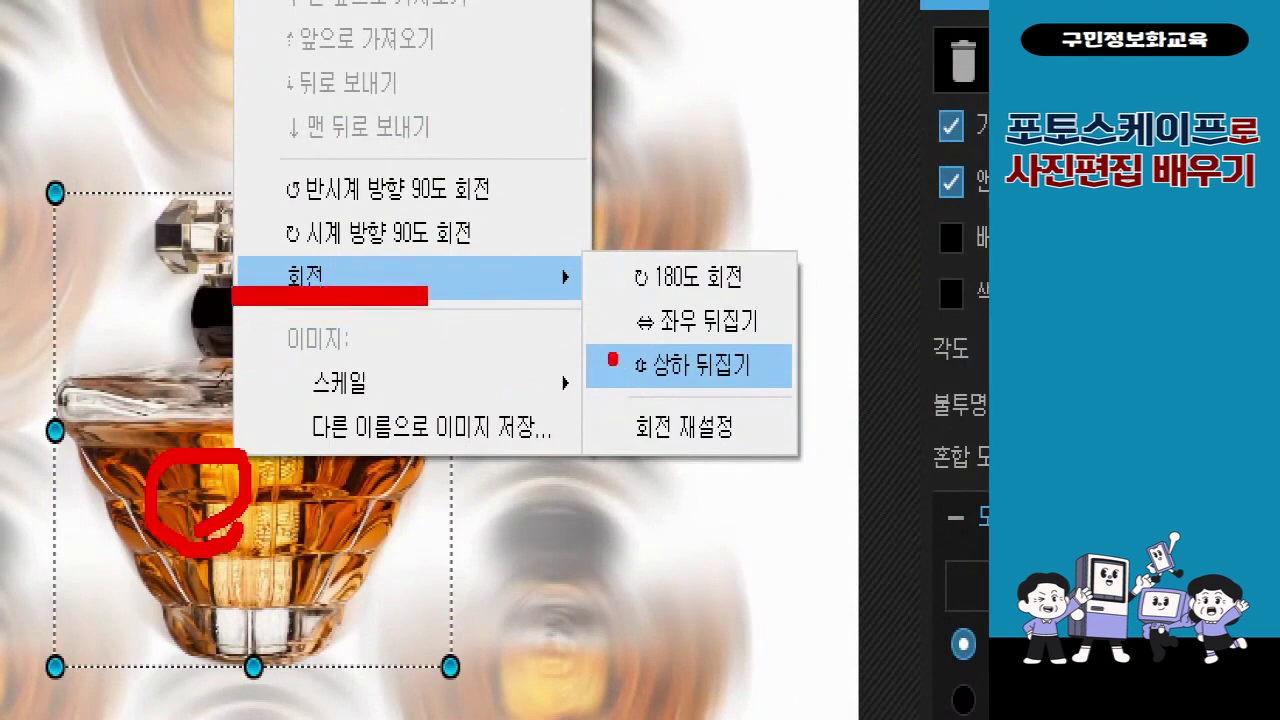
pyautogui.moveTo(573, 335); pyautogui.dragTo(810, 406)
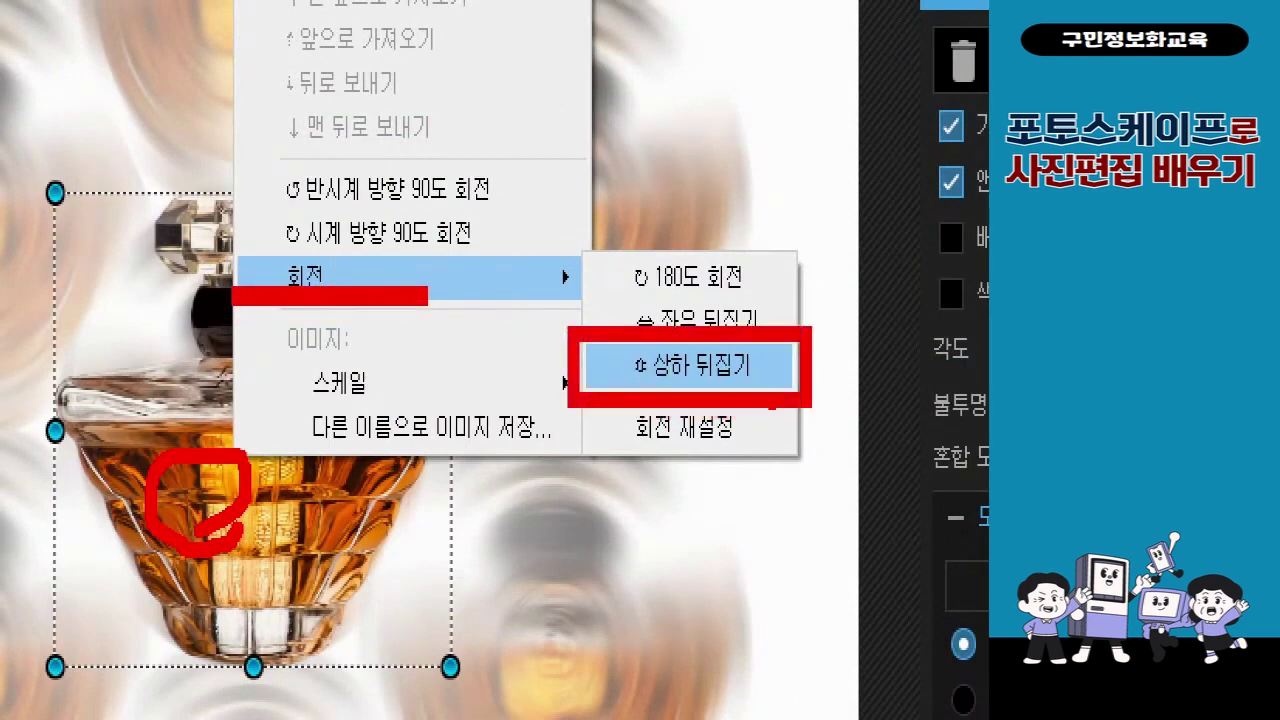
pyautogui.click(692, 366)
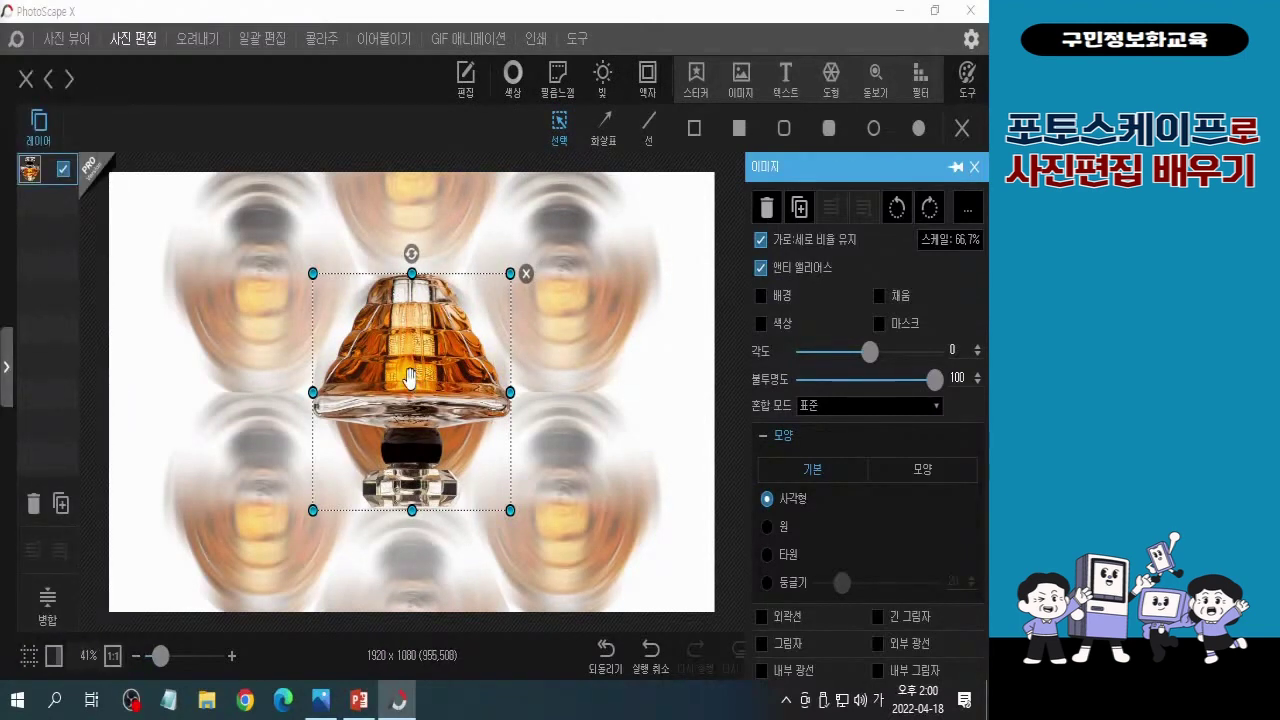
# Step: Move the flipped bottle directly beneath the central blurred bottle at the canvas's lower edge and set its opacity to 60
pyautogui.moveTo(410, 381); pyautogui.dragTo(408, 615)
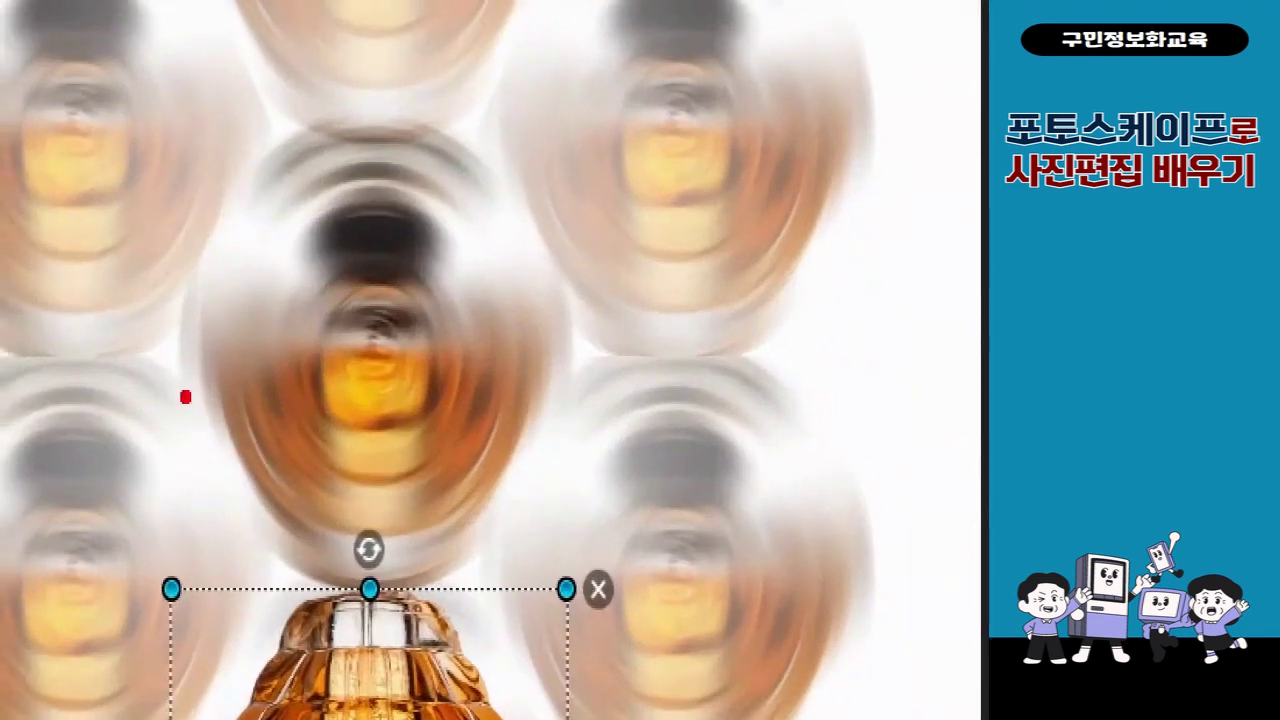
pyautogui.moveTo(186, 391)
pyautogui.mouseDown()
pyautogui.moveTo(234, 510)
pyautogui.moveTo(545, 488)
pyautogui.moveTo(583, 350)
pyautogui.mouseUp()
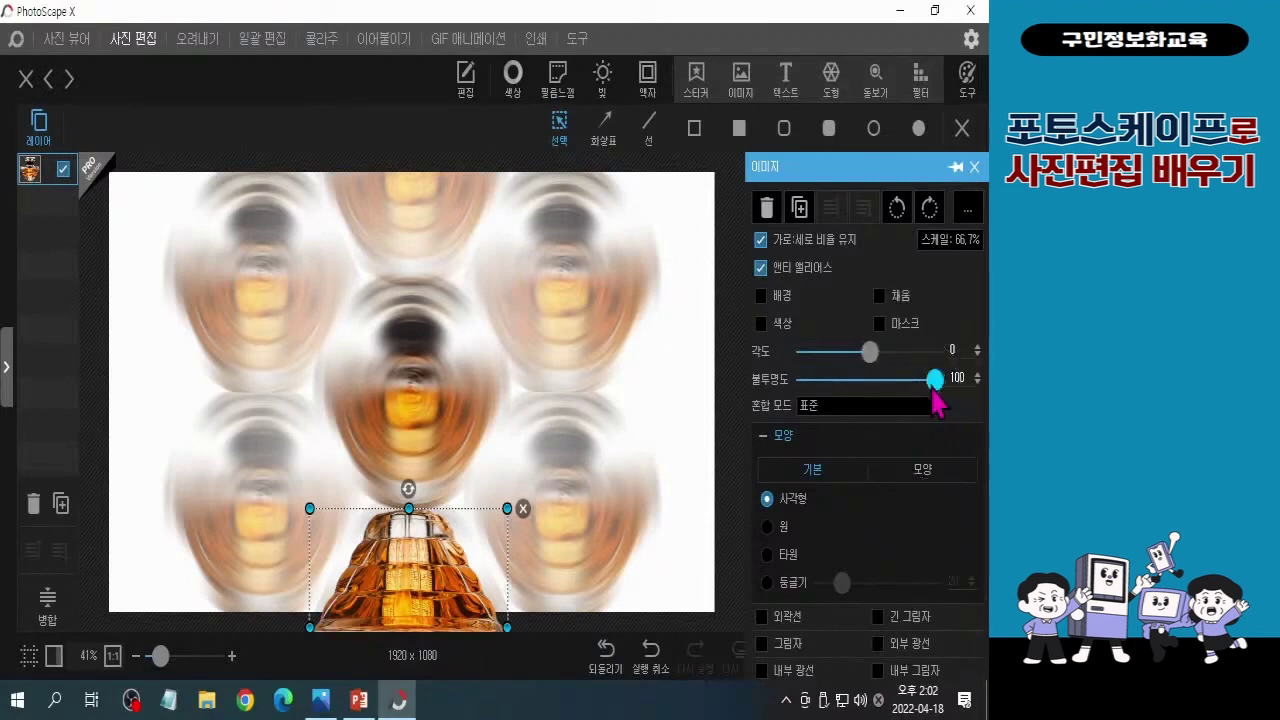
pyautogui.moveTo(932, 390); pyautogui.dragTo(915, 392)
pyautogui.moveTo(912, 393); pyautogui.dragTo(880, 392)
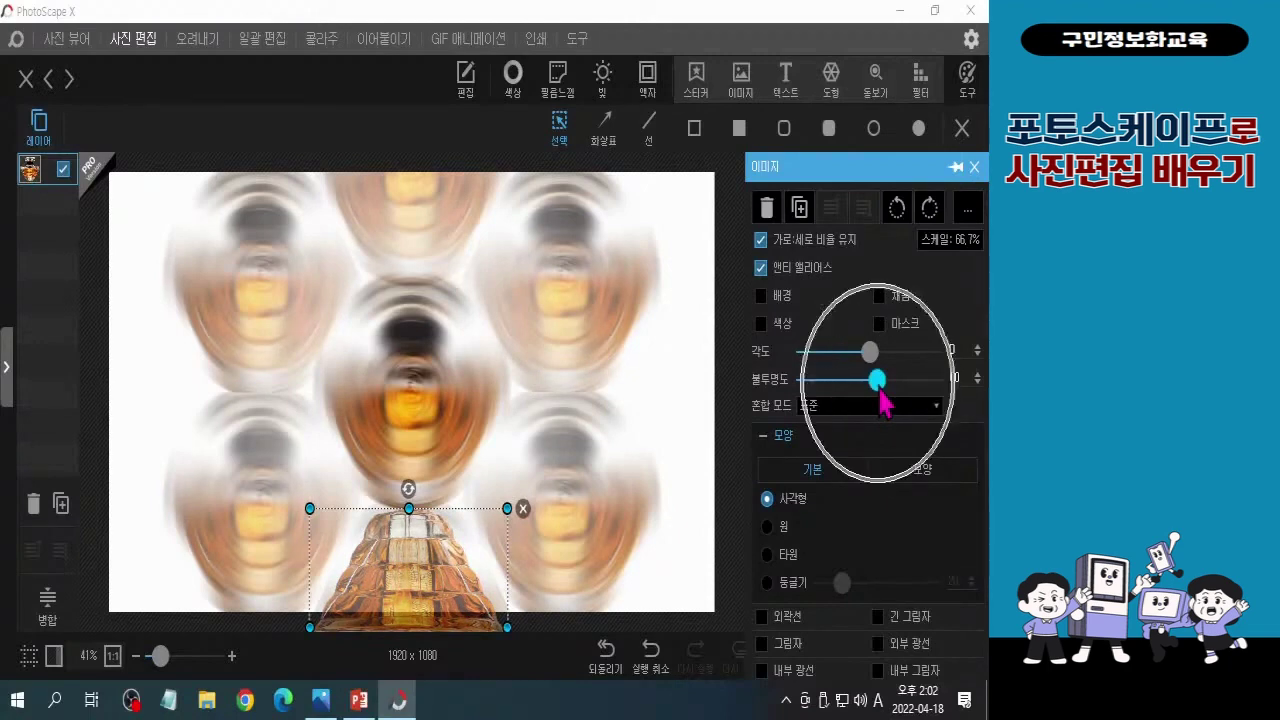
pyautogui.click(6, 366)
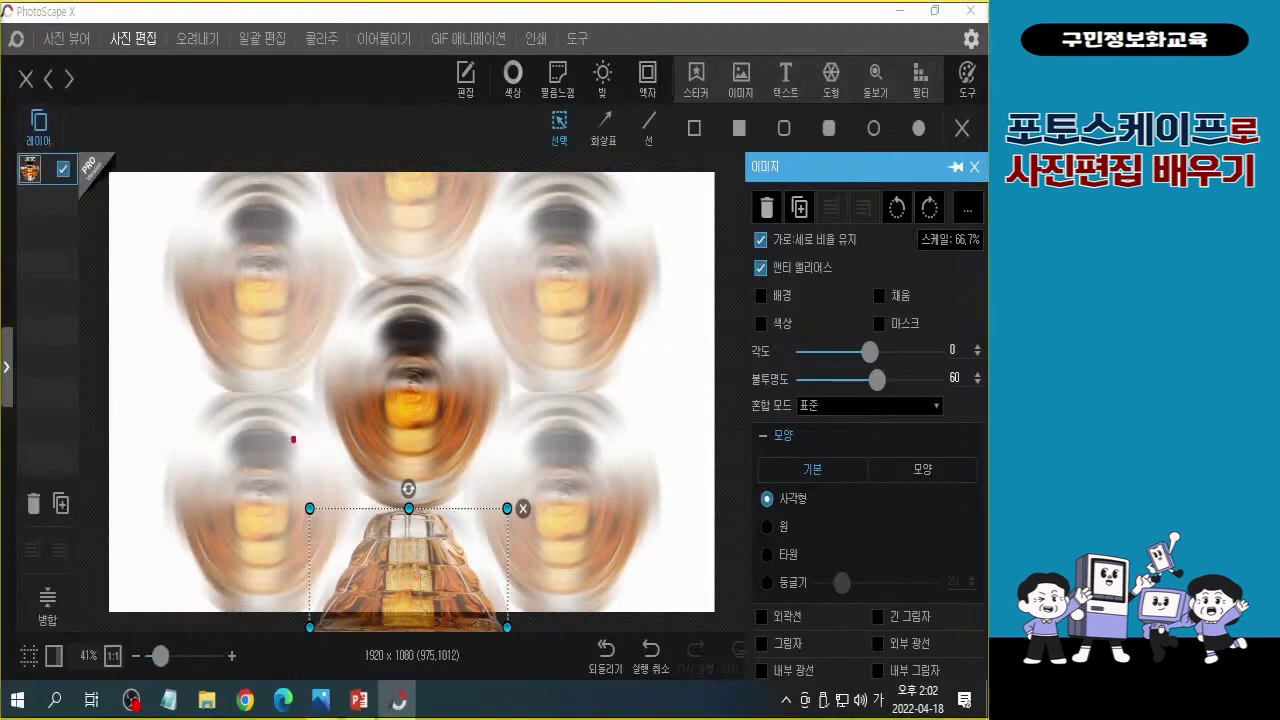
pyautogui.moveTo(265, 308)
pyautogui.mouseDown()
pyautogui.moveTo(245, 404)
pyautogui.moveTo(228, 342)
pyautogui.moveTo(241, 284)
pyautogui.mouseUp()
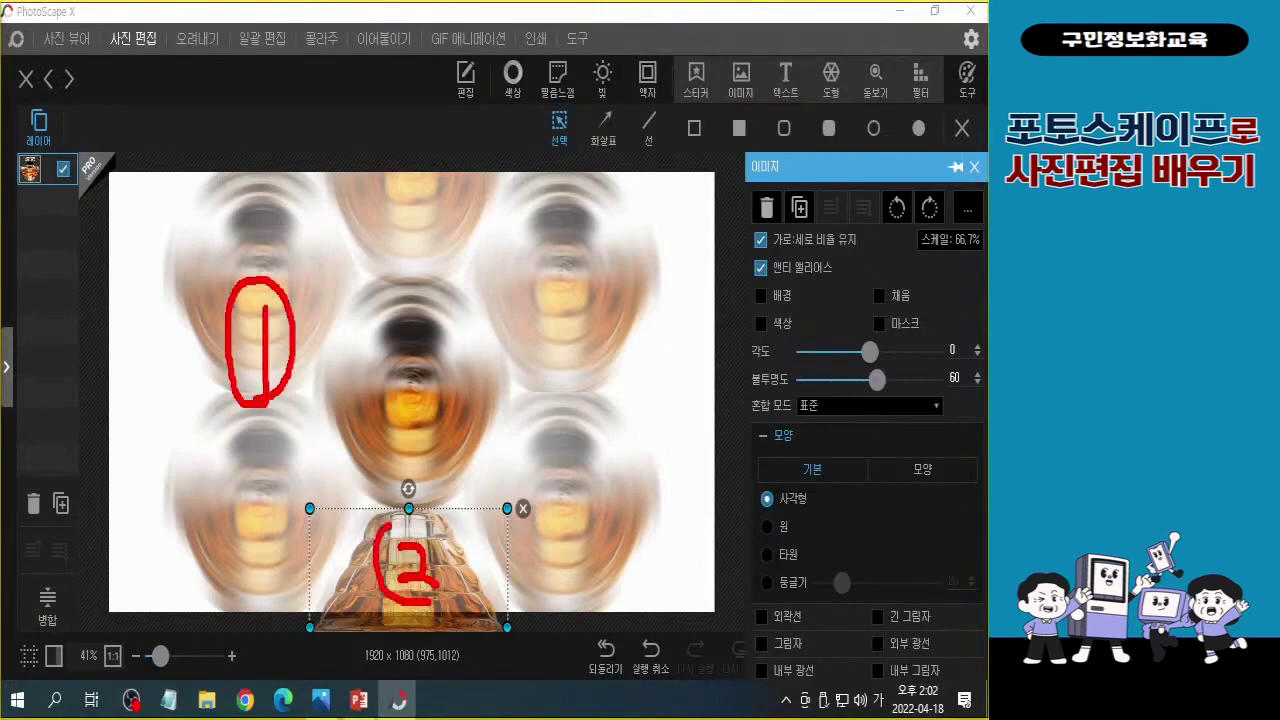
pyautogui.moveTo(390, 522); pyautogui.dragTo(448, 598)
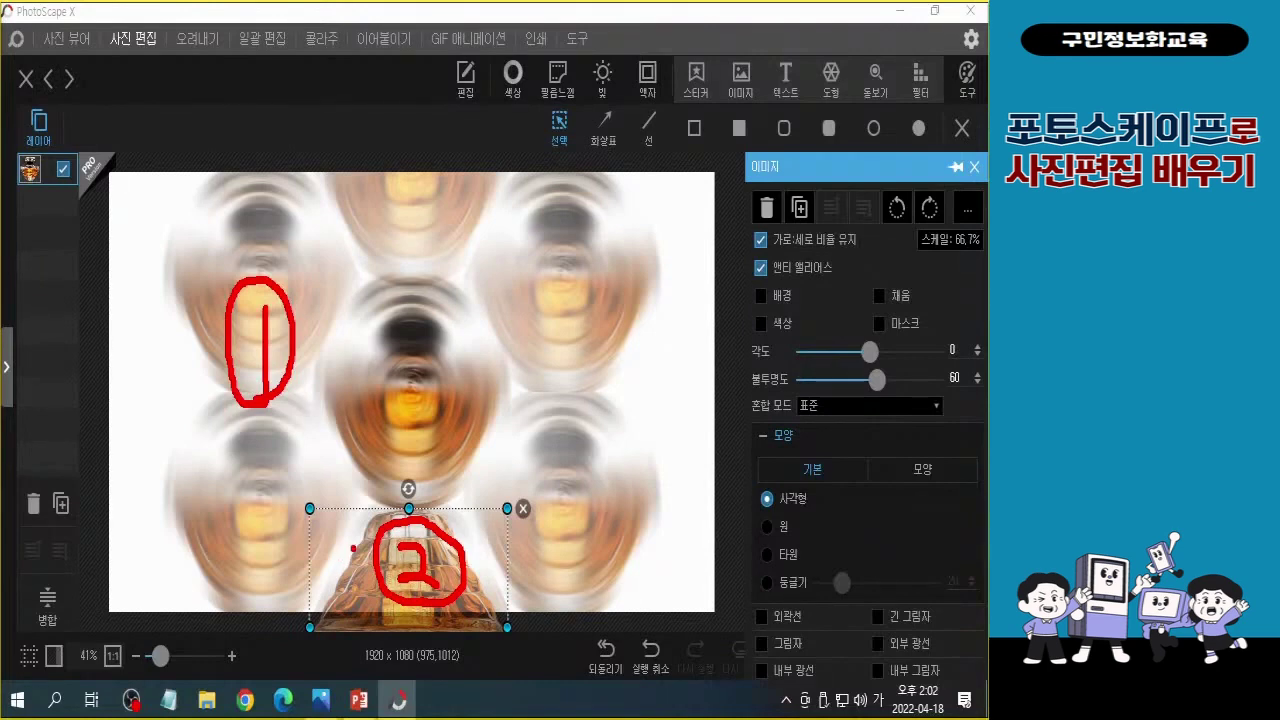
pyautogui.press('Escape')
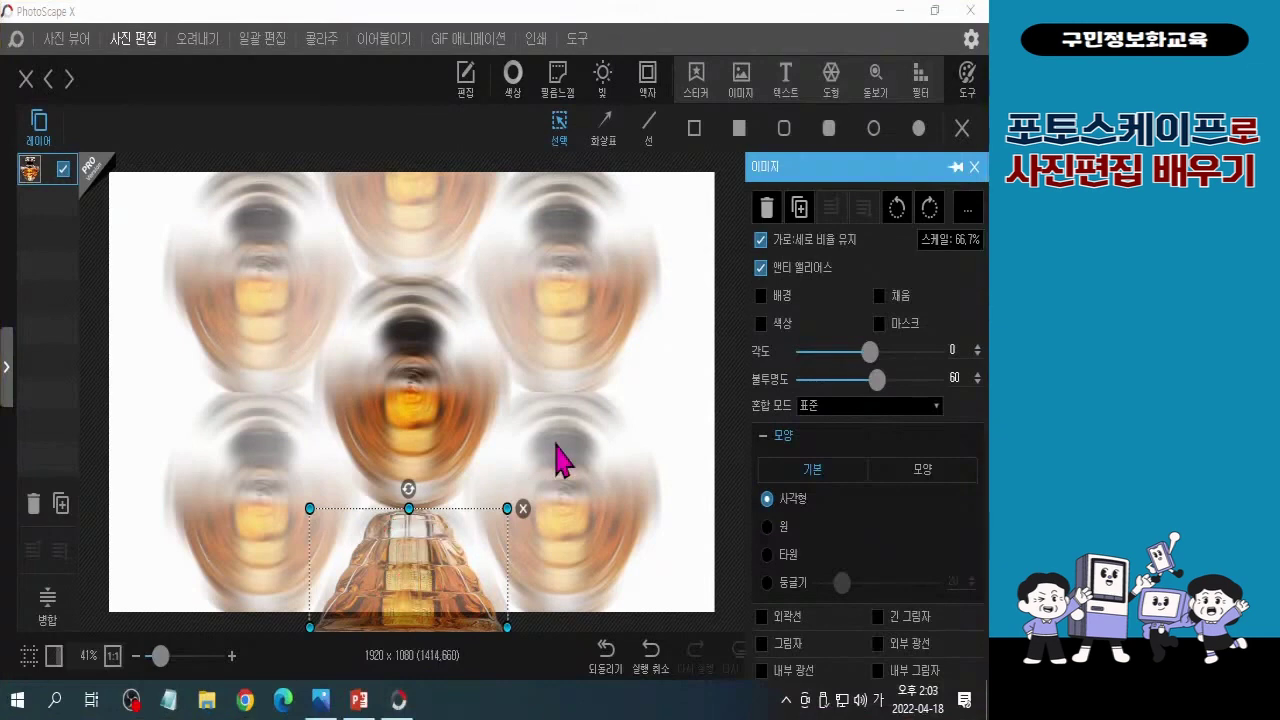
# Step: Merge the flipped bottle into the background, cutting off the part that extends beyond the canvas
pyautogui.click(60, 618)
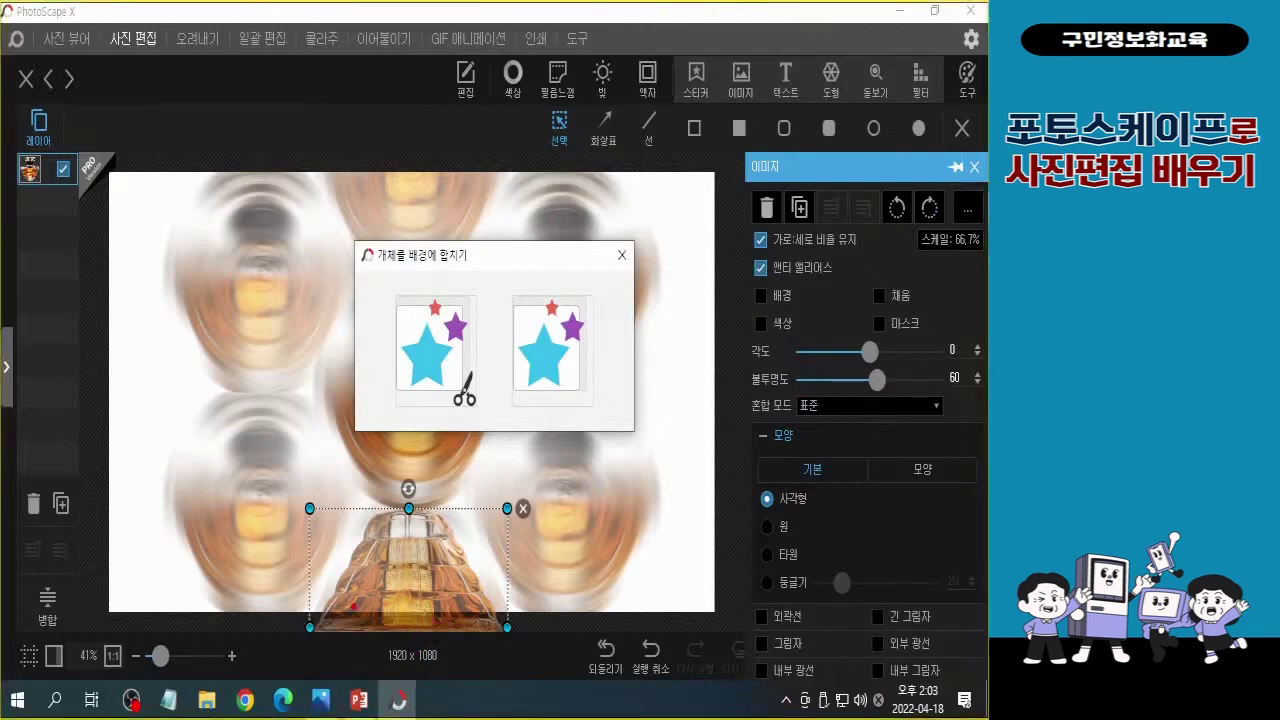
pyautogui.moveTo(268, 612); pyautogui.dragTo(578, 612)
pyautogui.moveTo(391, 286); pyautogui.dragTo(483, 421)
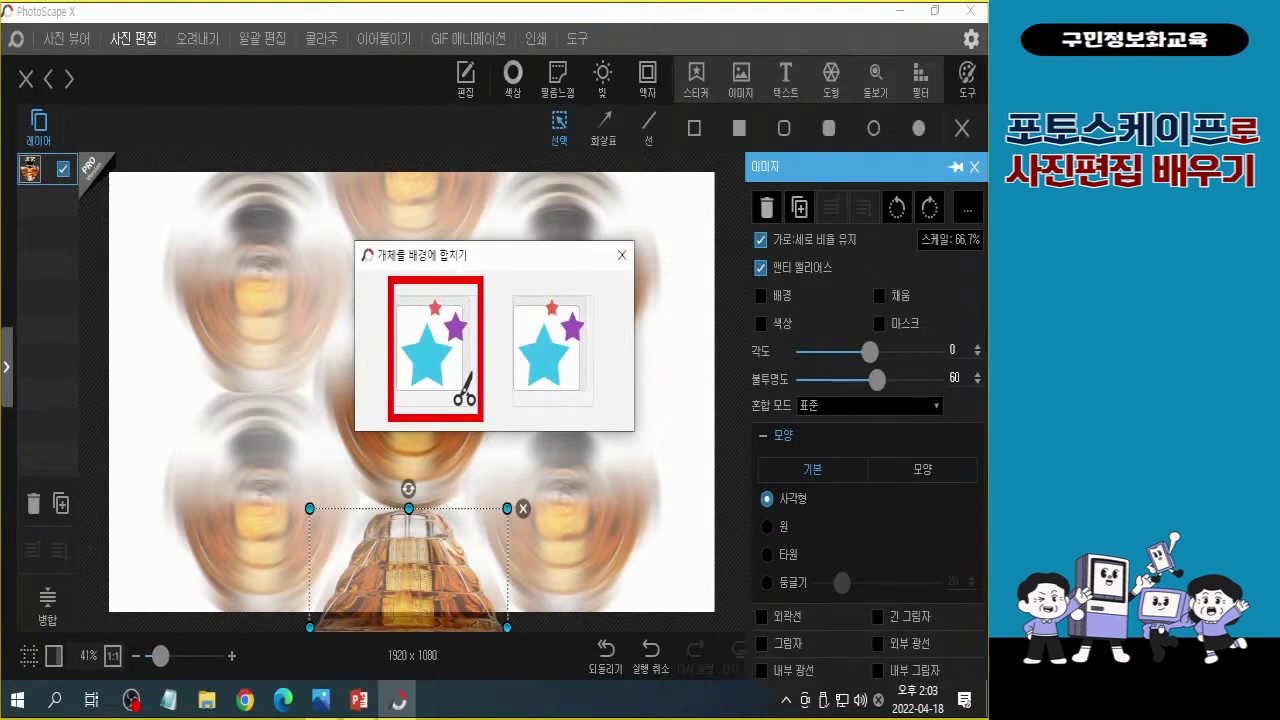
pyautogui.press('Escape')
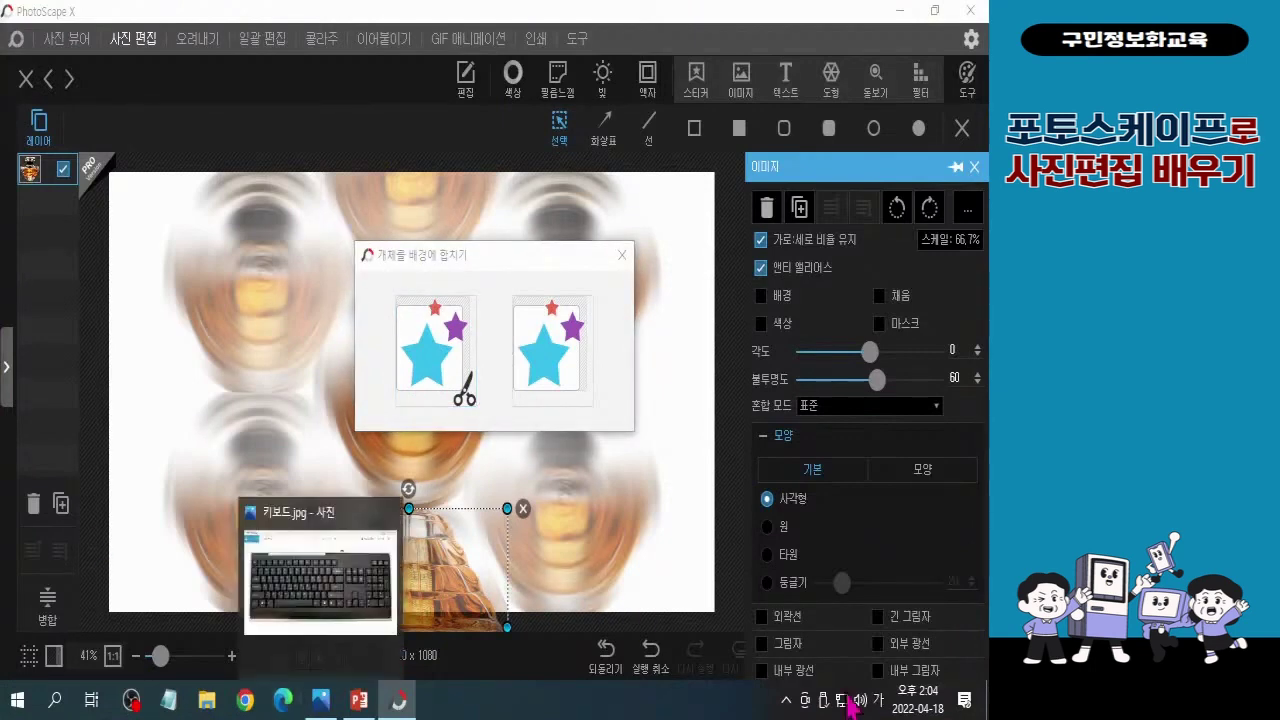
pyautogui.click(441, 365)
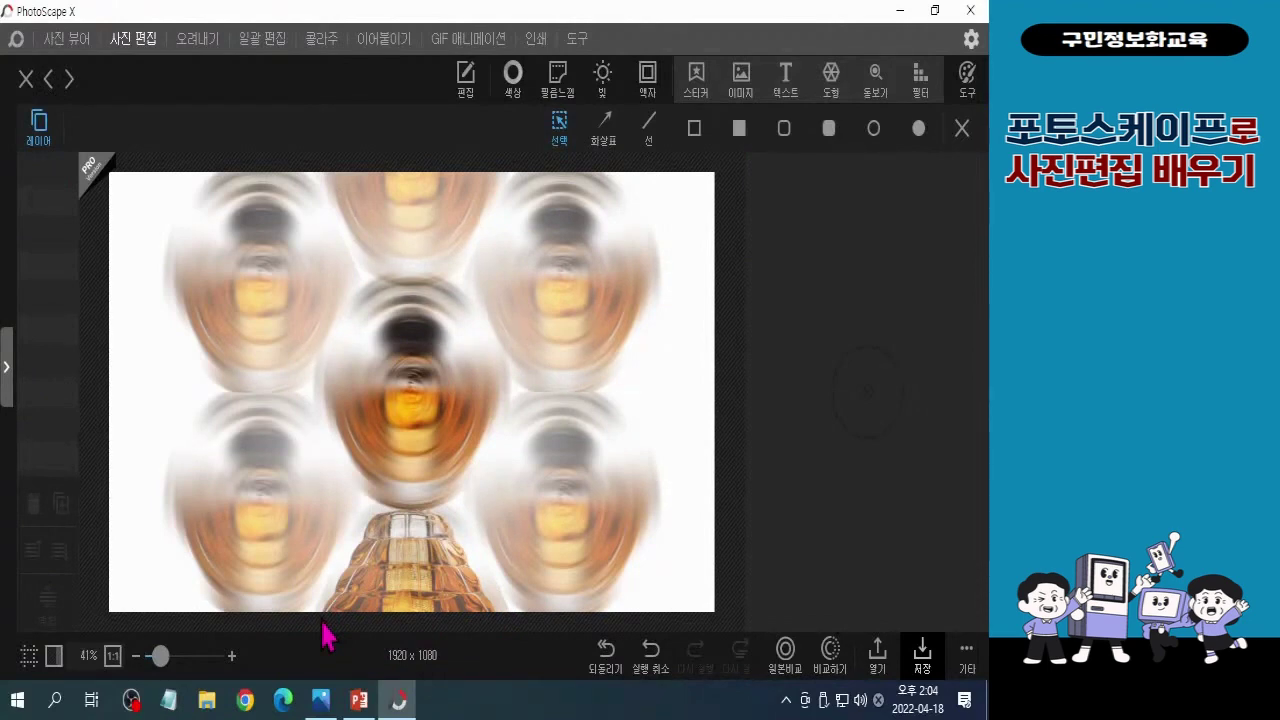
pyautogui.click(857, 405)
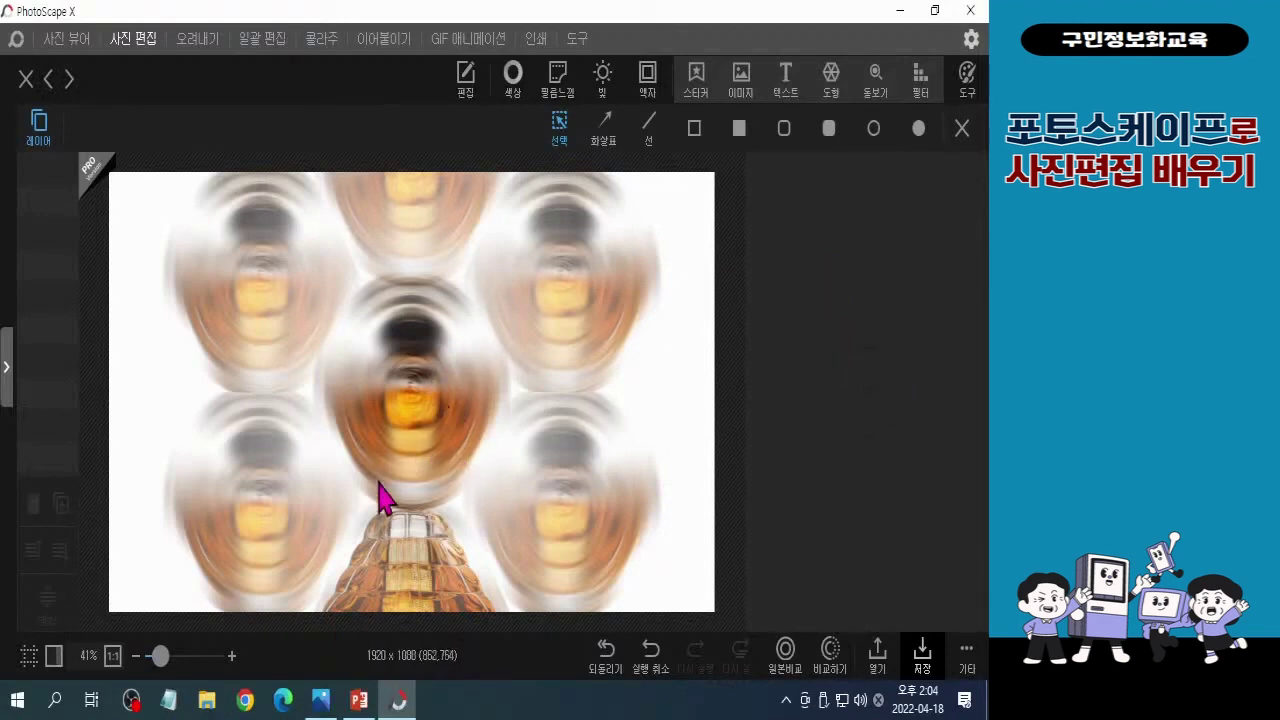
# Step: Paste the clipboard image of the perfume bottle onto the canvas and delete it again
pyautogui.click(330, 708)
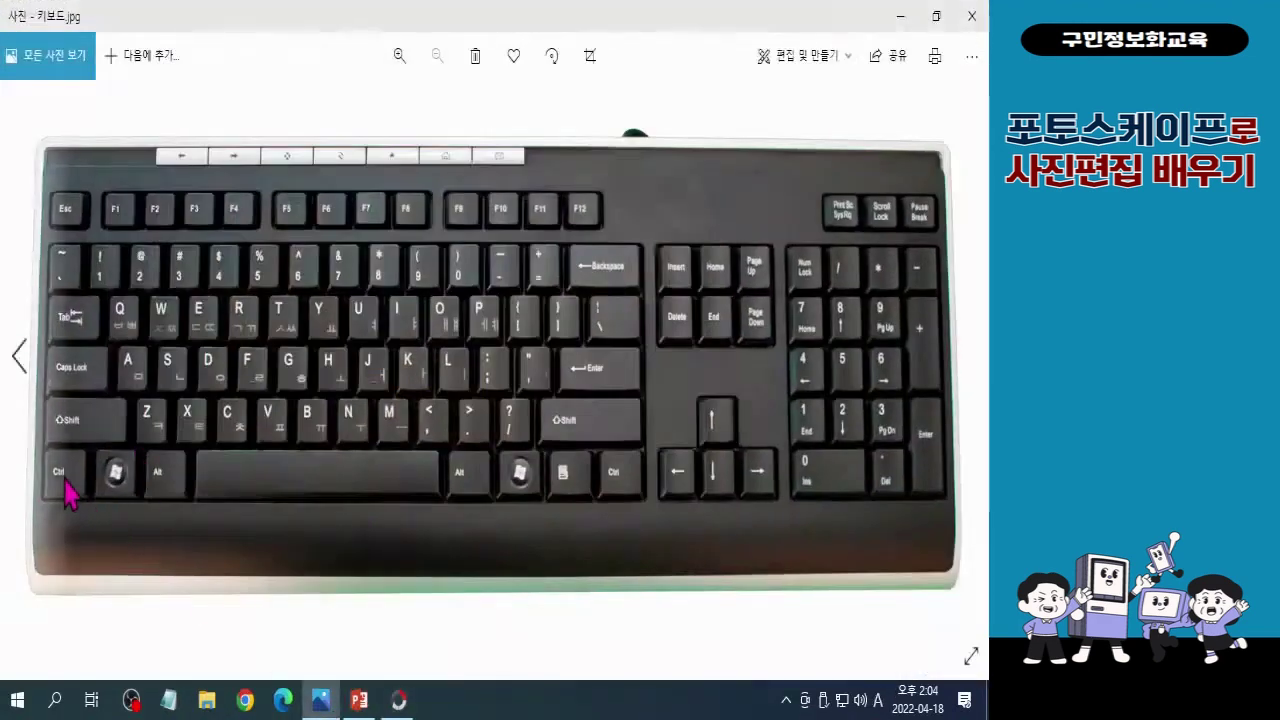
pyautogui.click(65, 485)
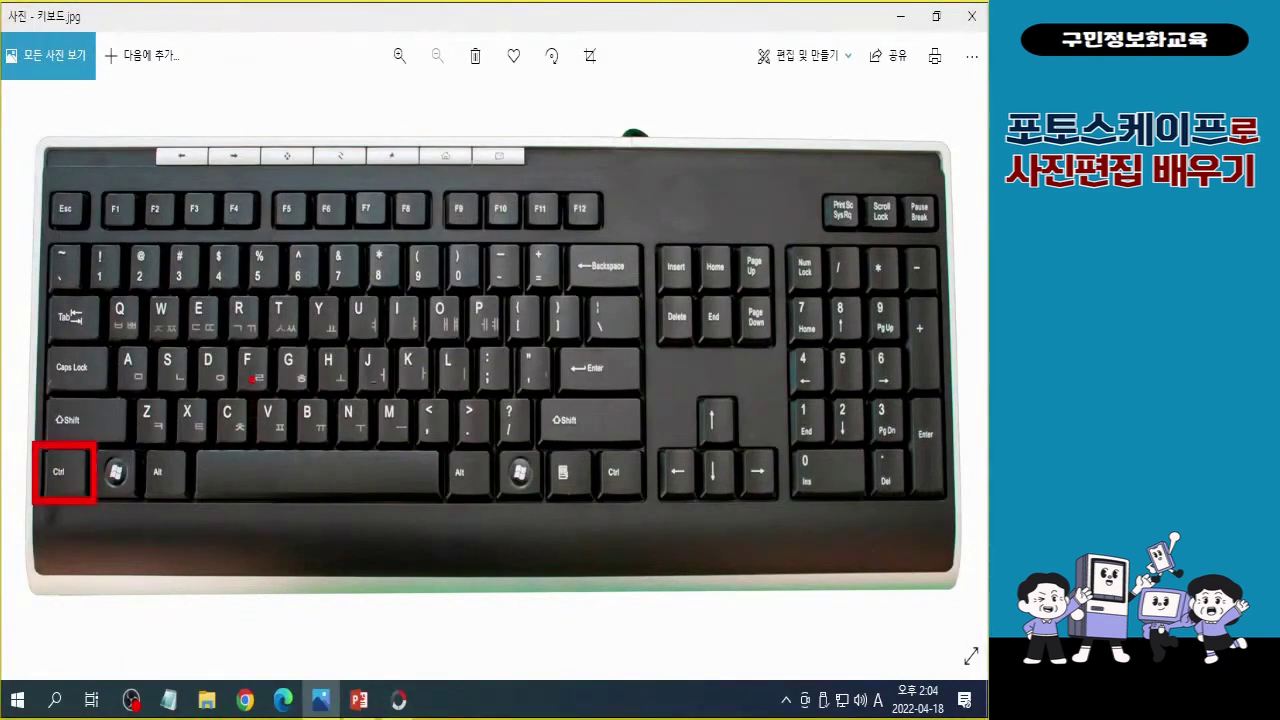
pyautogui.click(266, 584)
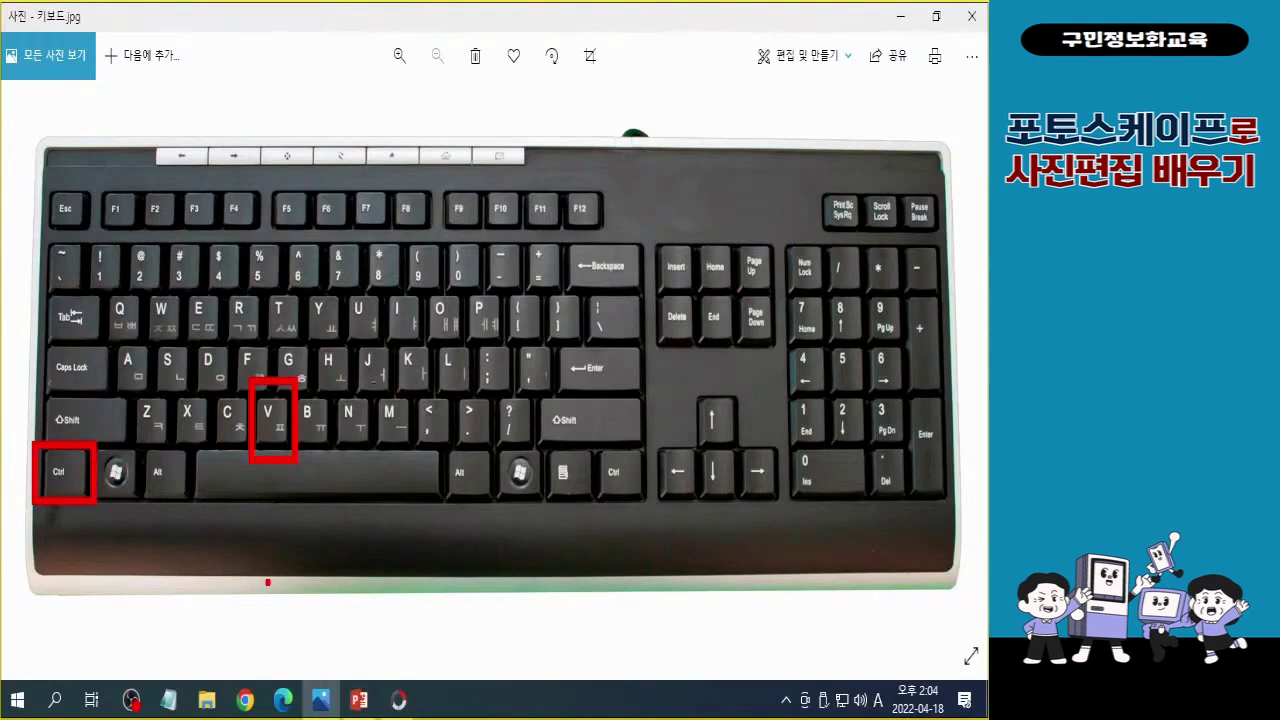
pyautogui.click(901, 16)
pyautogui.hotkey('ctrl', 'v')
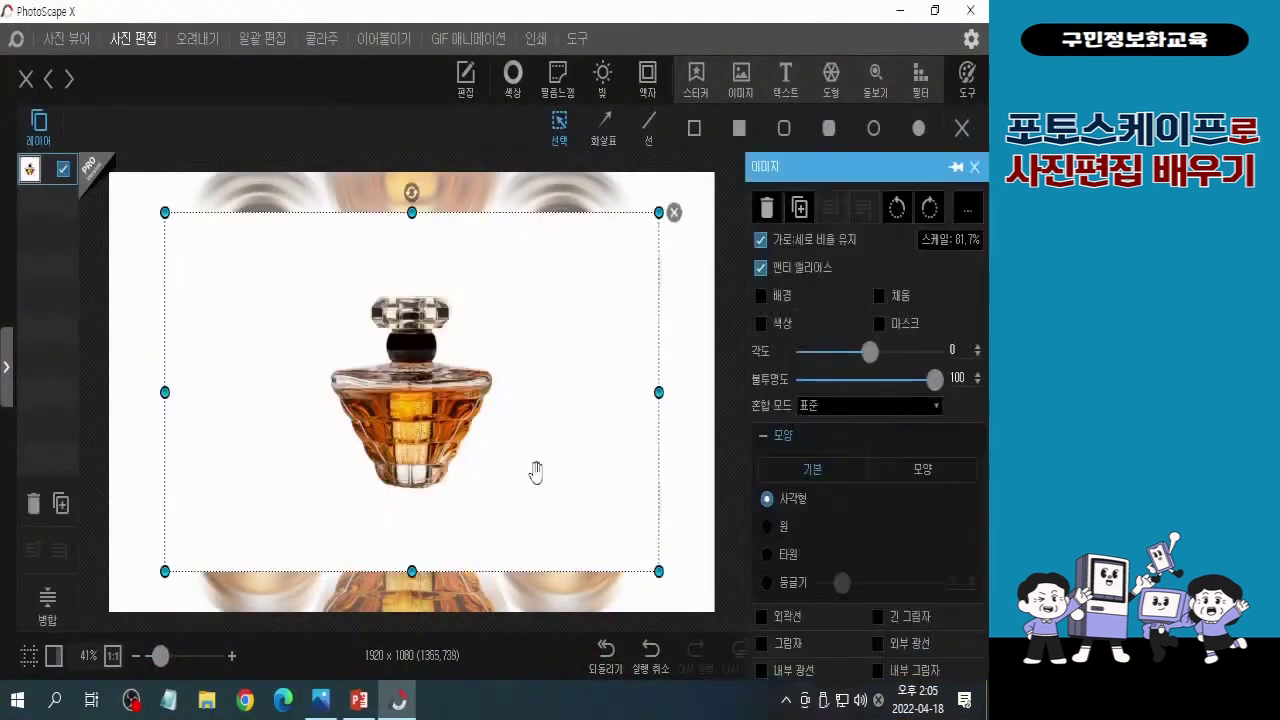
pyautogui.click(490, 360)
pyautogui.press('Delete')
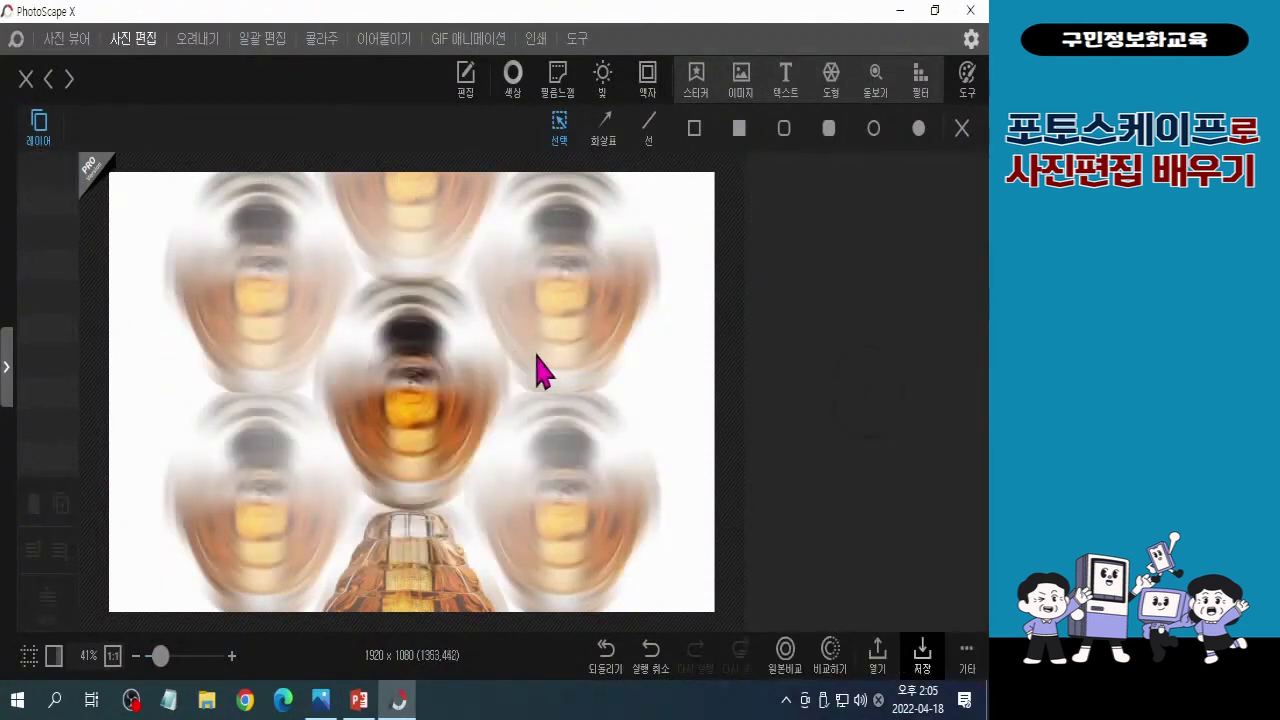
# Step: Insert the sharp perfume bottle cutout upright in the middle of the canvas, directly above its merged reflection
pyautogui.click(741, 75)
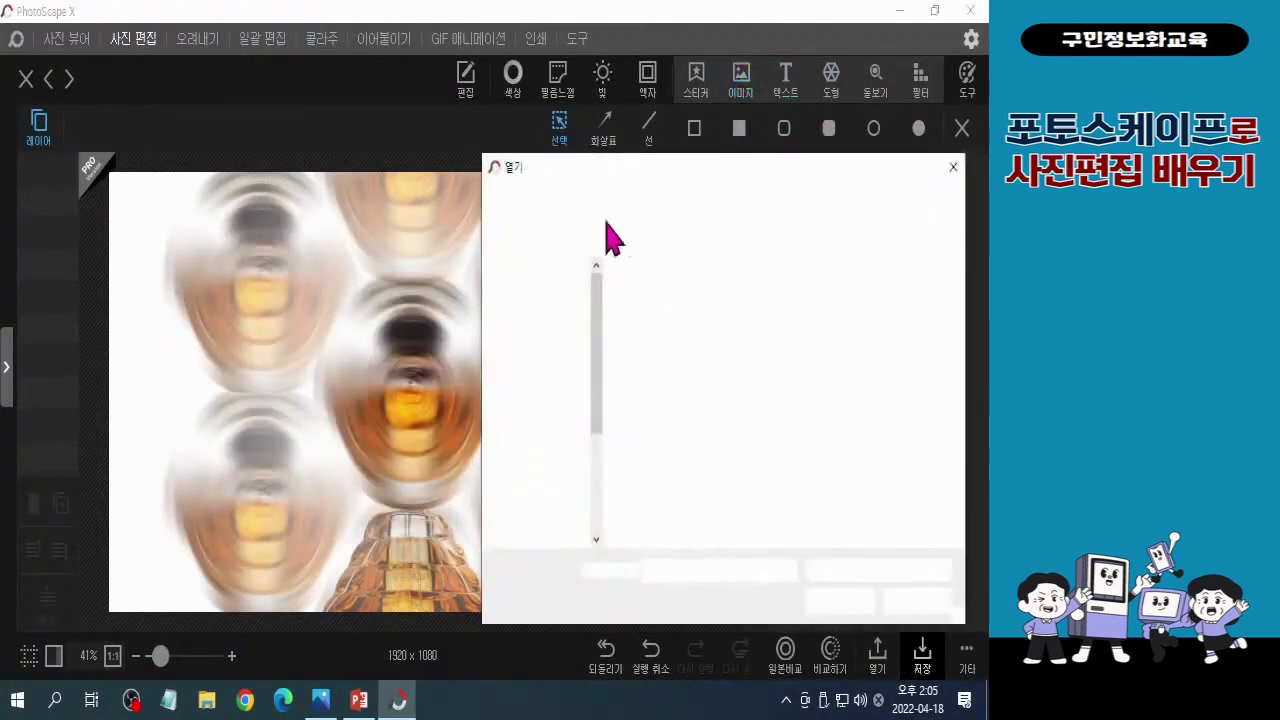
pyautogui.click(832, 318)
pyautogui.click(838, 600)
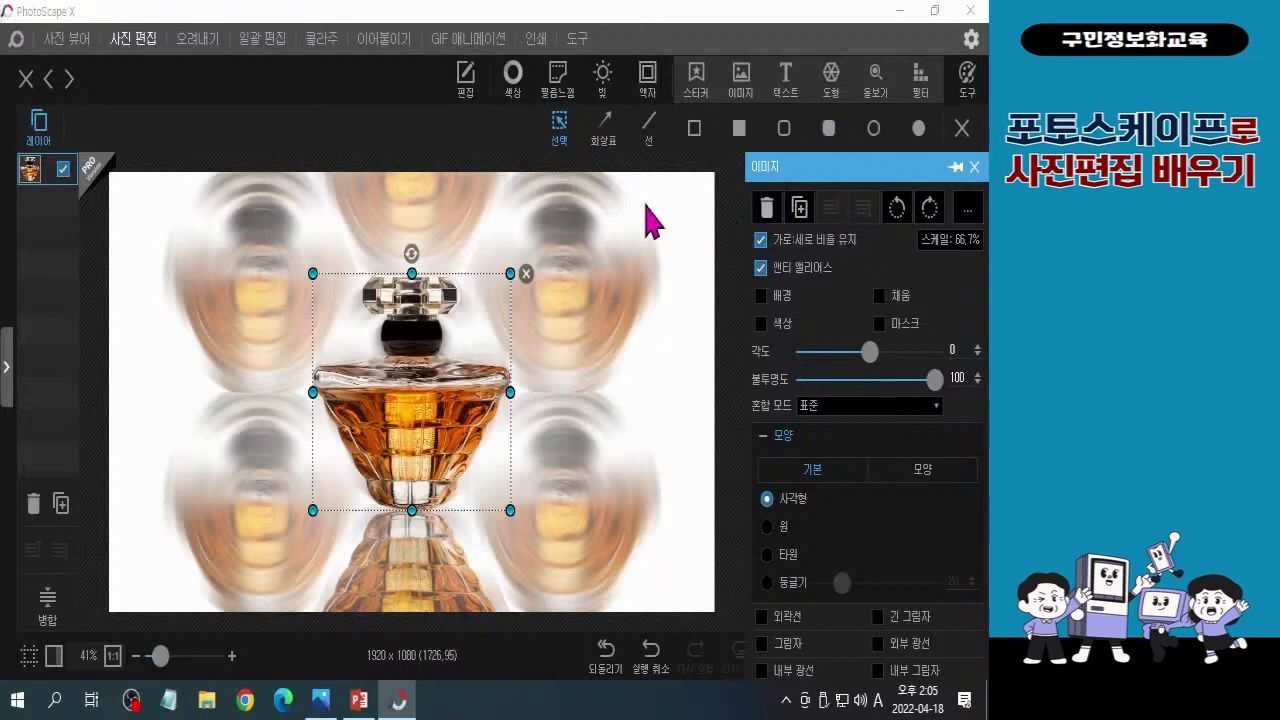
# Step: Apply the bokeh (보케) light effect 006 to the blurred bottle background
pyautogui.click(603, 90)
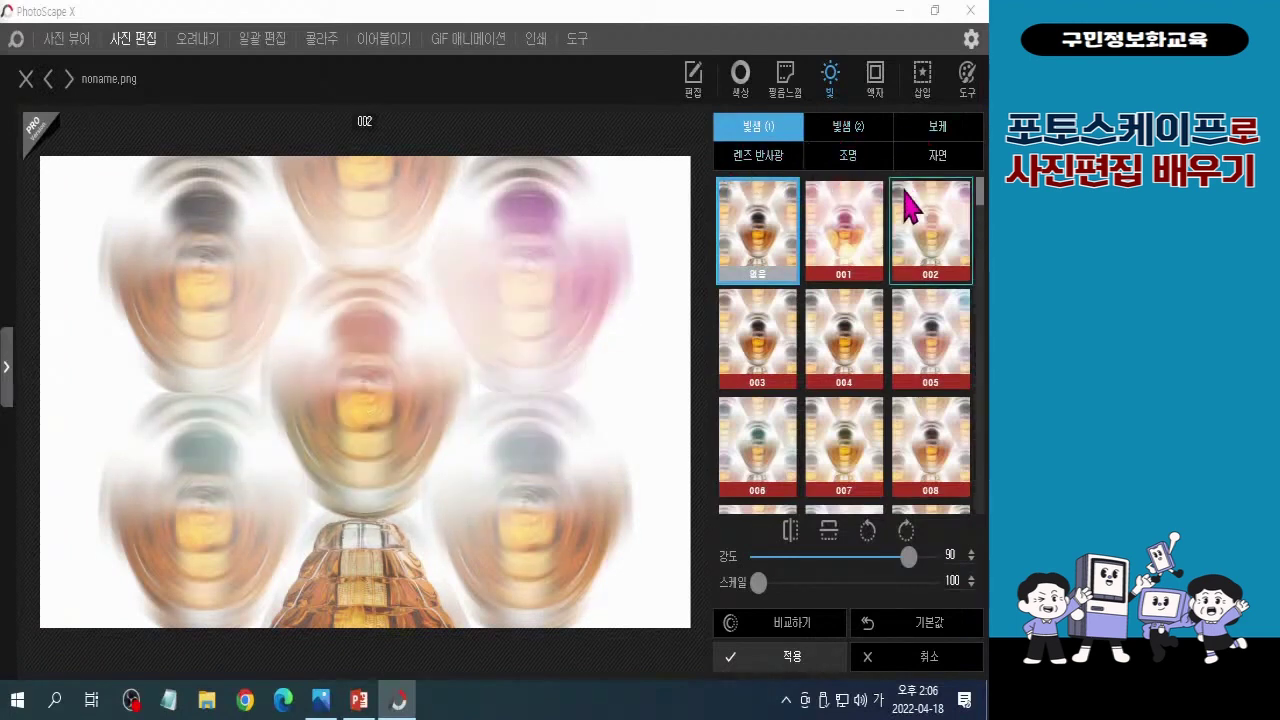
pyautogui.click(938, 140)
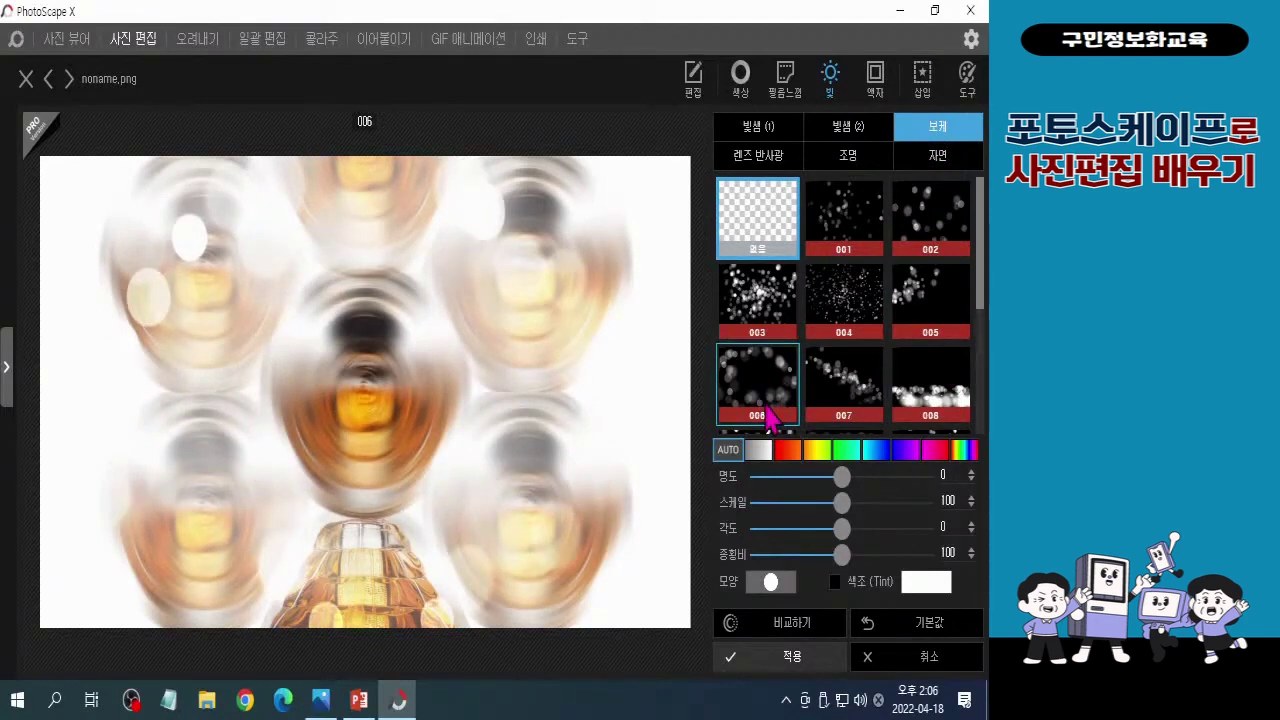
pyautogui.click(770, 415)
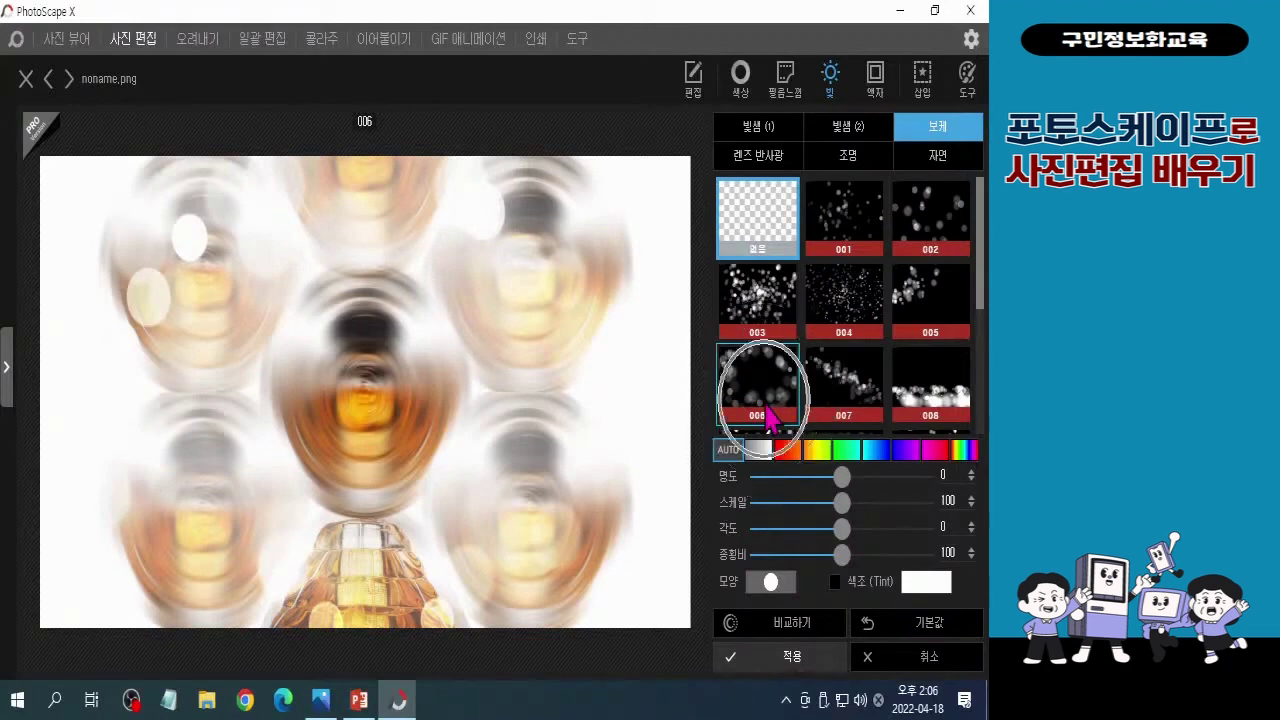
pyautogui.click(785, 663)
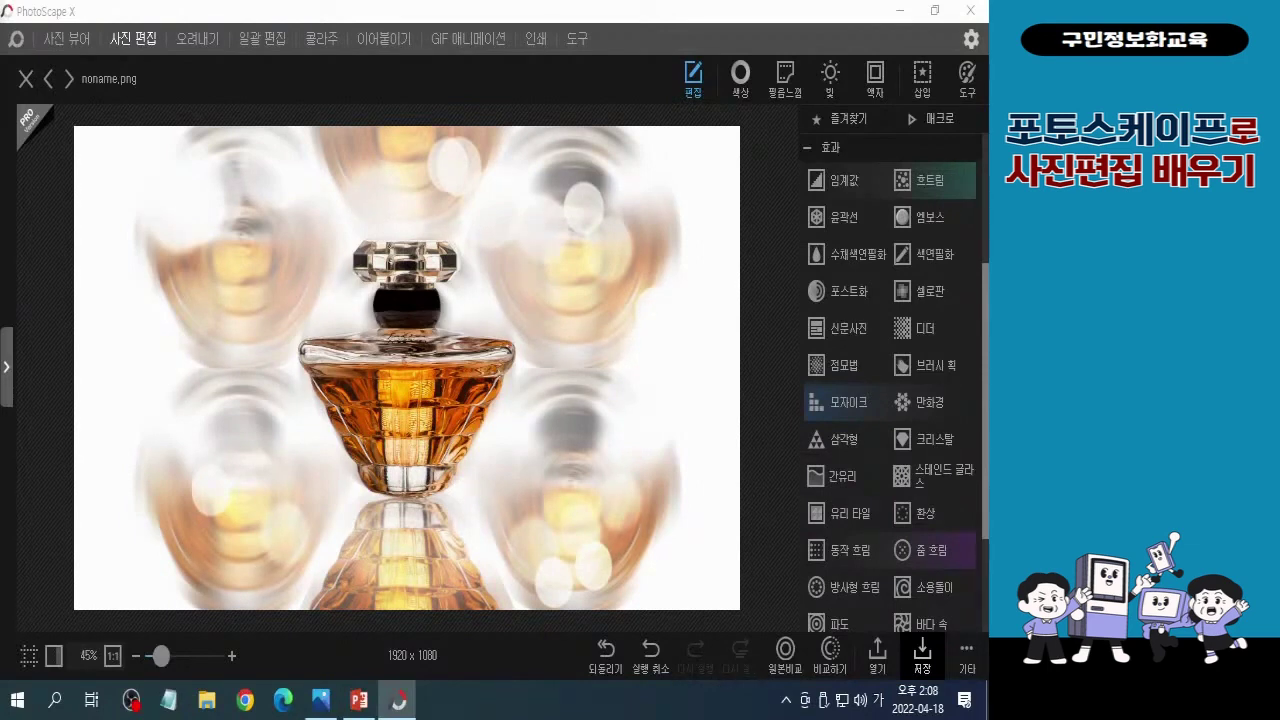
# Step: Add a new text object over the perfume bottle in the middle of the canvas
pyautogui.click(922, 88)
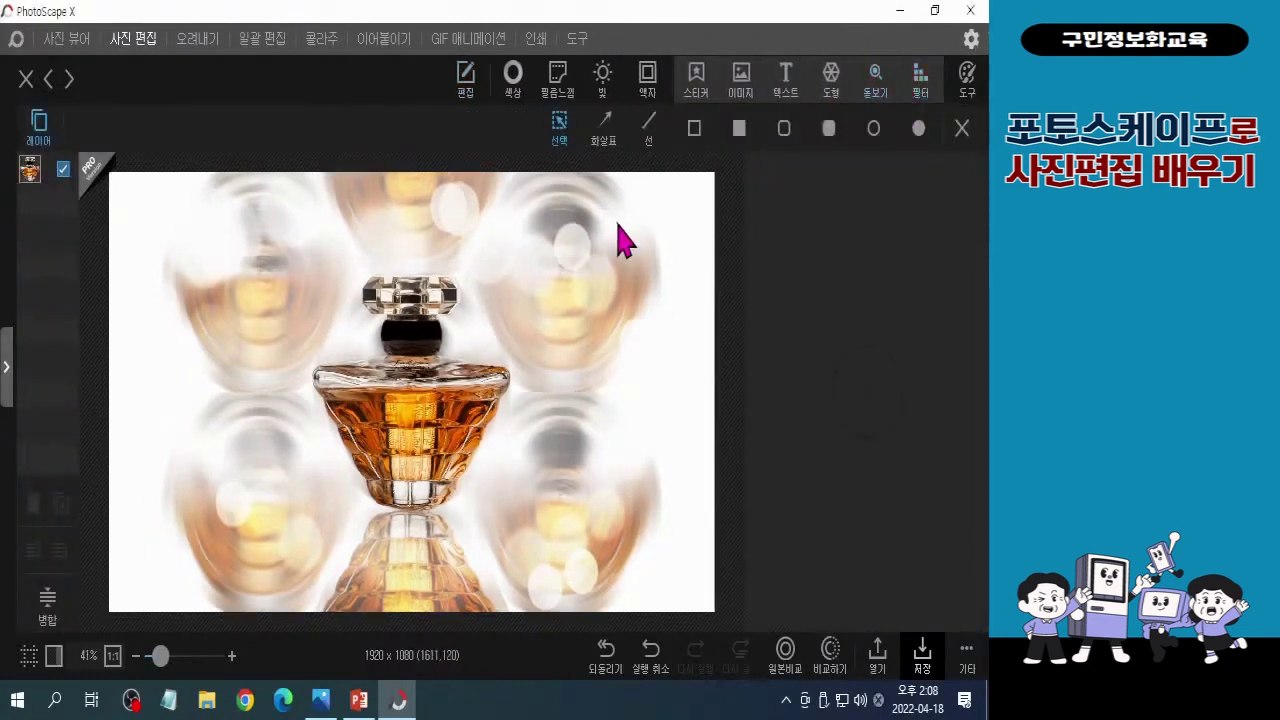
pyautogui.click(788, 90)
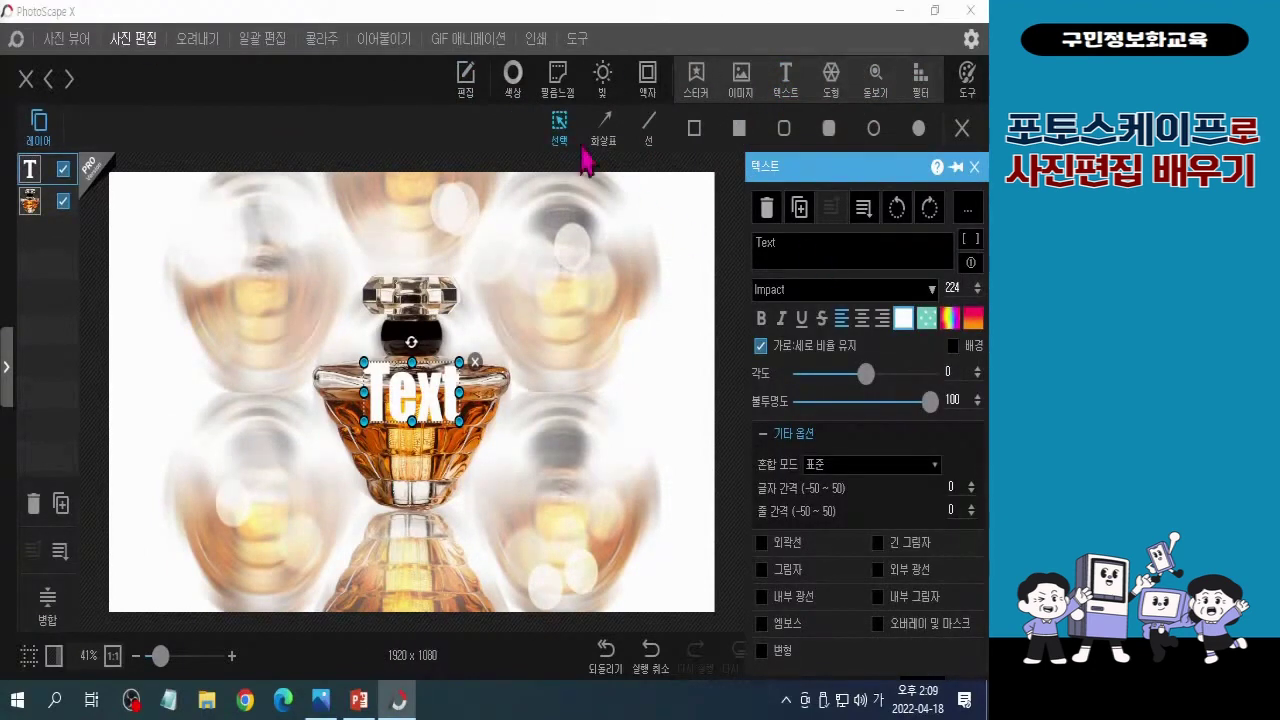
# Step: Set up the Line tool with a vivid orange palette color and a thickness of 100
pyautogui.click(647, 130)
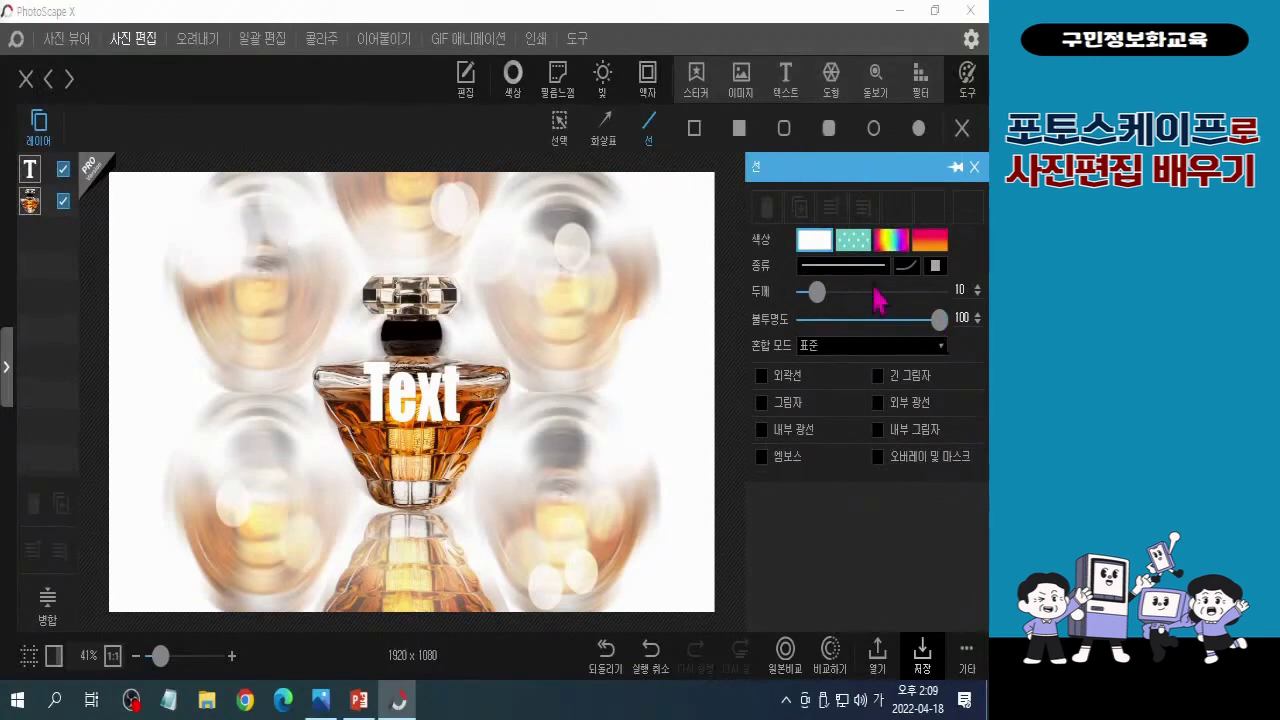
pyautogui.click(814, 240)
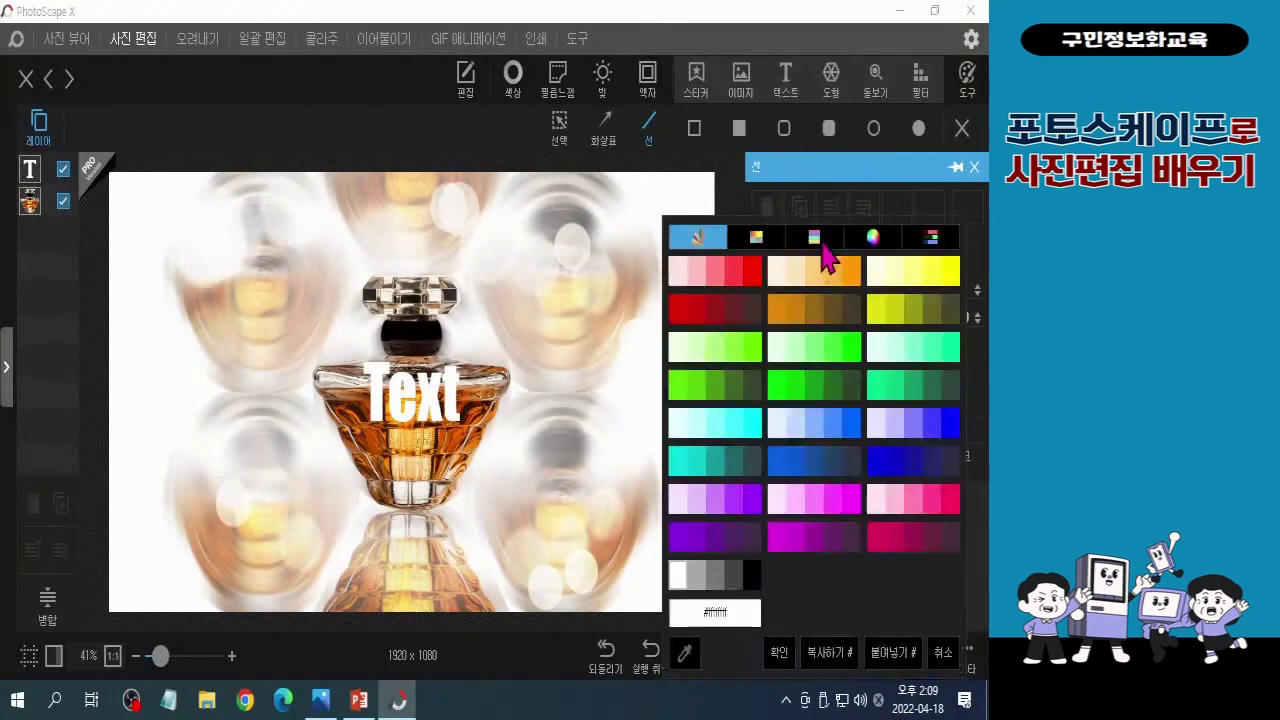
pyautogui.click(756, 237)
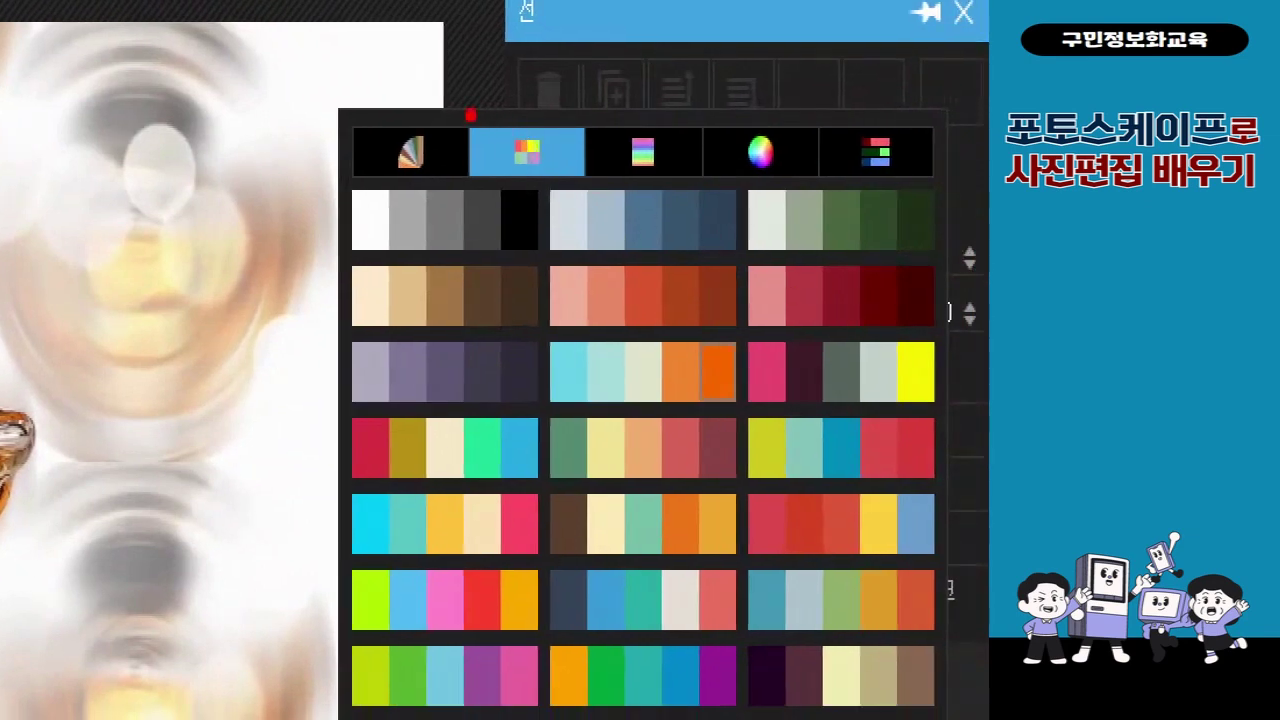
pyautogui.click(717, 372)
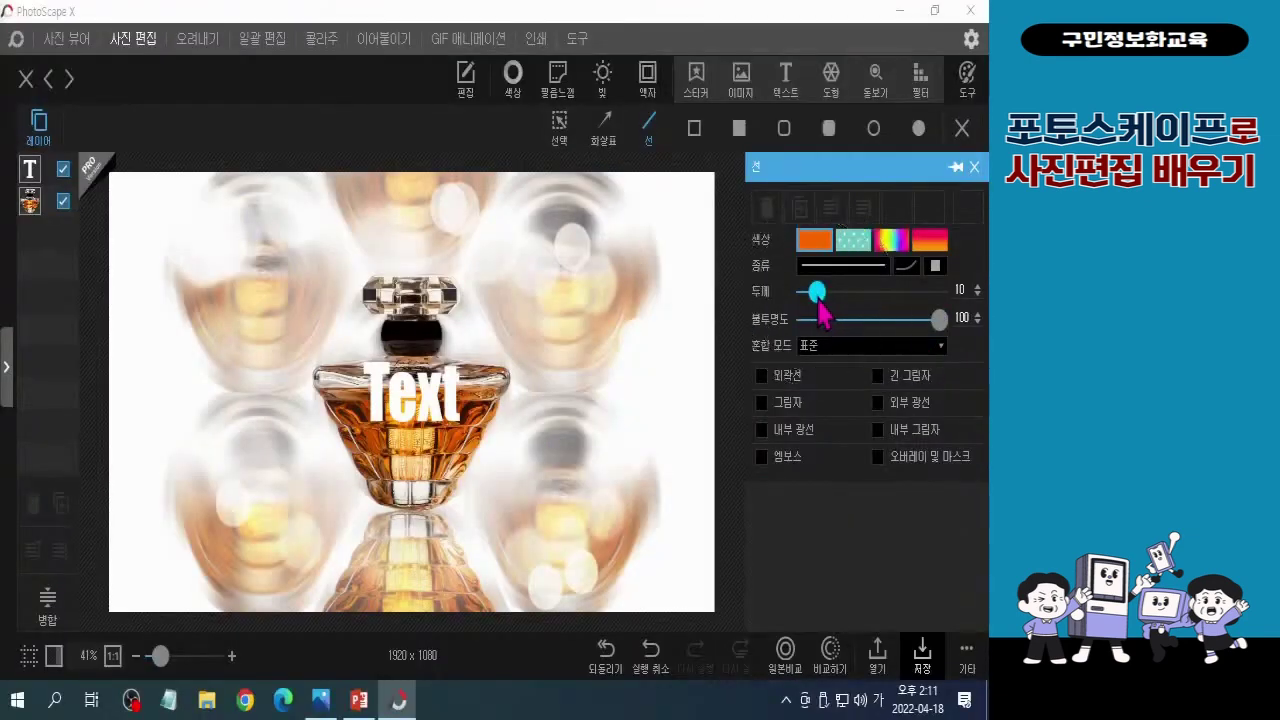
pyautogui.moveTo(818, 304); pyautogui.dragTo(958, 290)
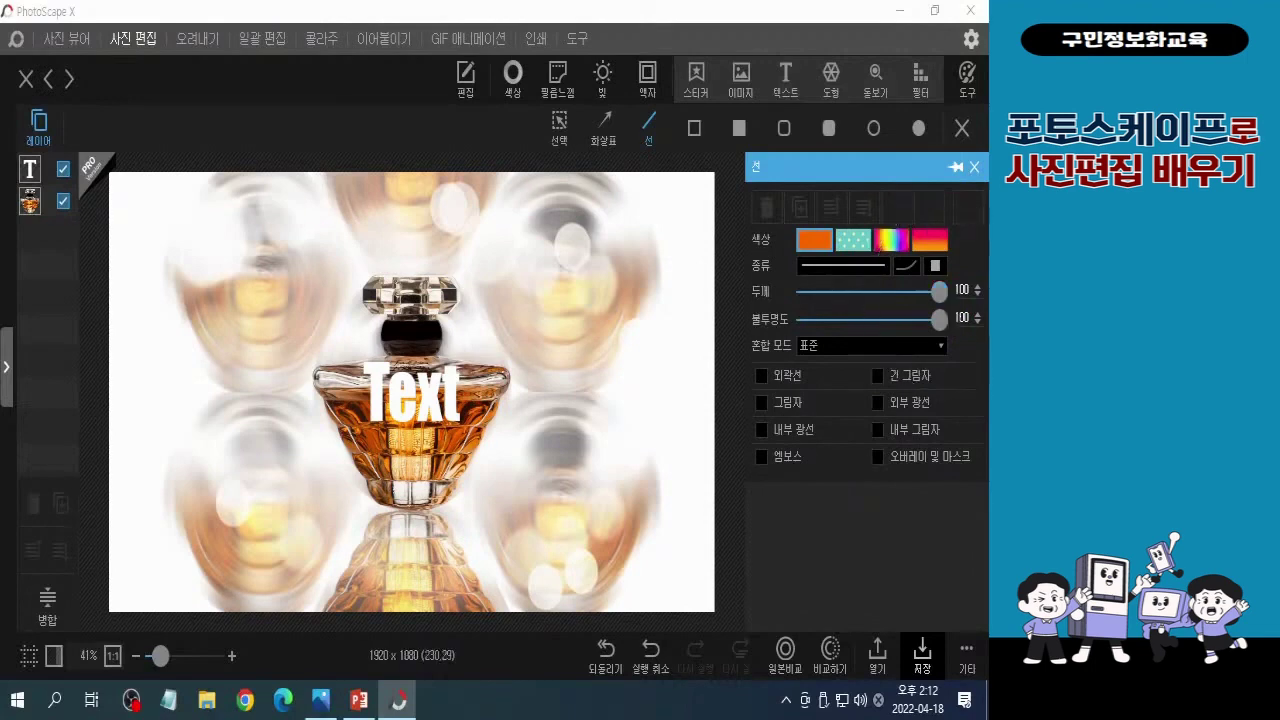
pyautogui.click(843, 265)
pyautogui.click(906, 265)
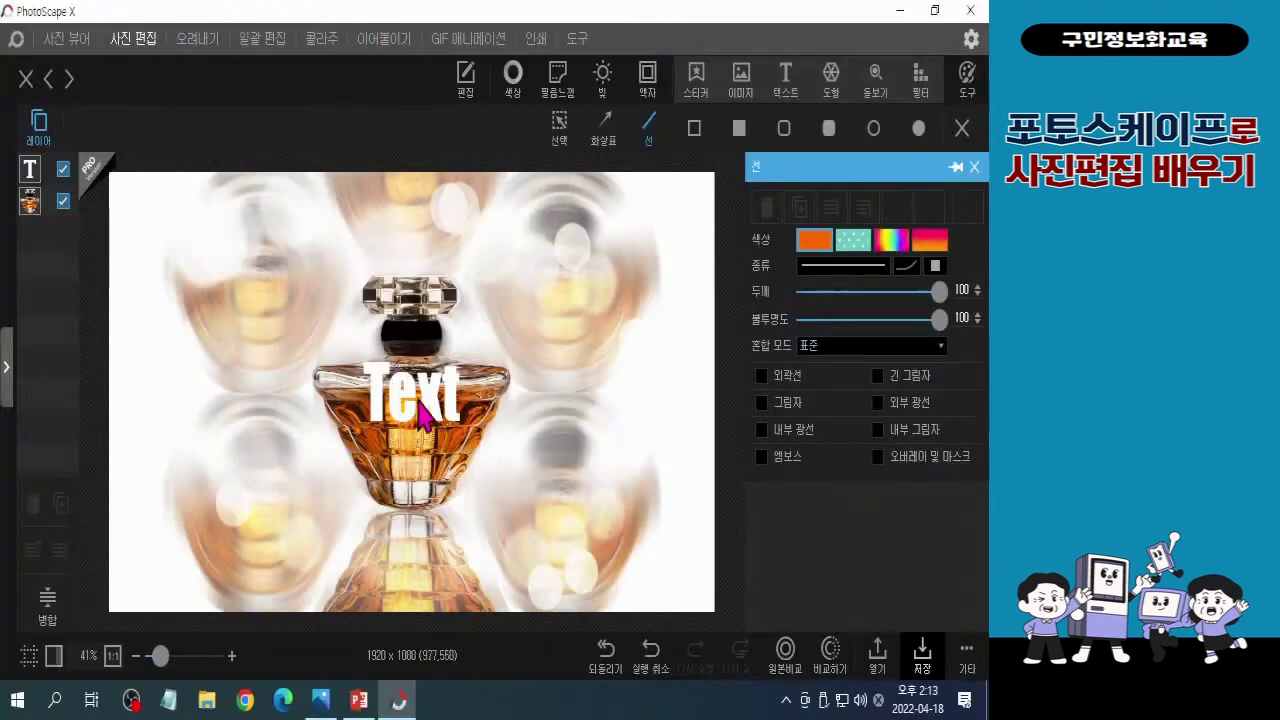
# Step: Try a single-curve orange line across the lower canvas, arched upward at its midpoint, and delete it
pyautogui.click(117, 560)
pyautogui.click(117, 560)
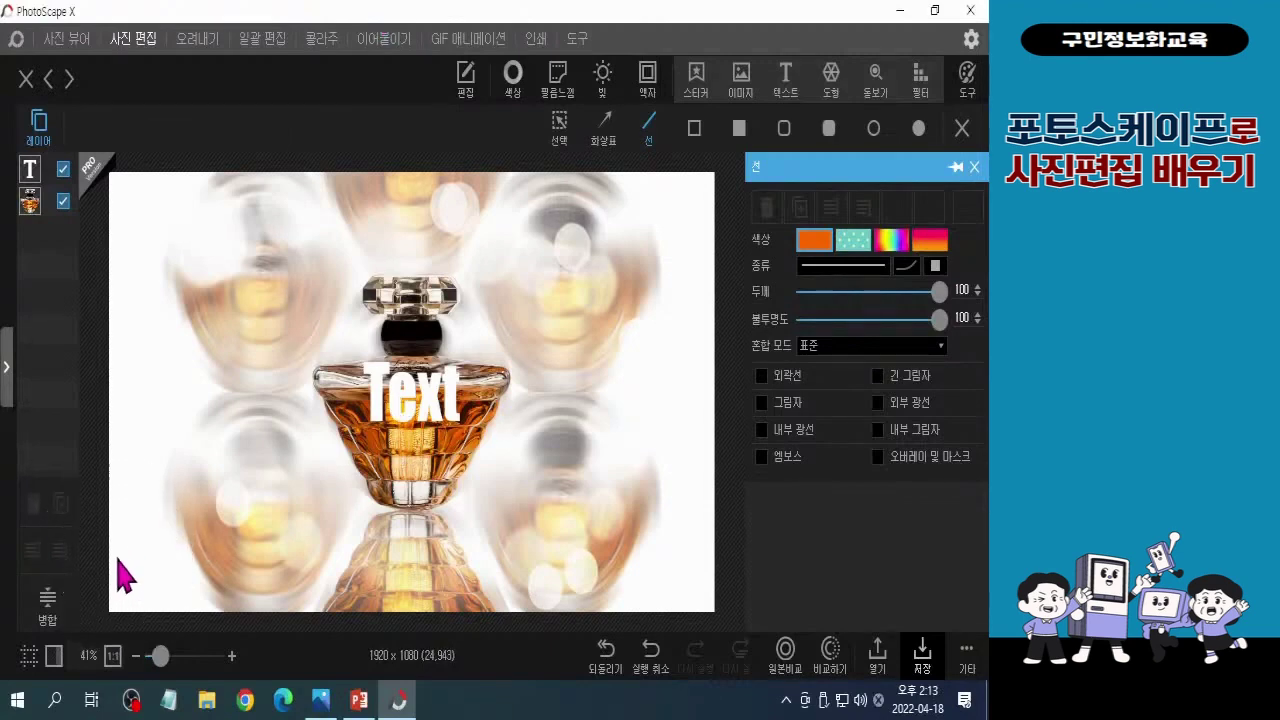
pyautogui.moveTo(117, 560)
pyautogui.mouseDown()
pyautogui.moveTo(249, 586)
pyautogui.moveTo(710, 572)
pyautogui.mouseUp()
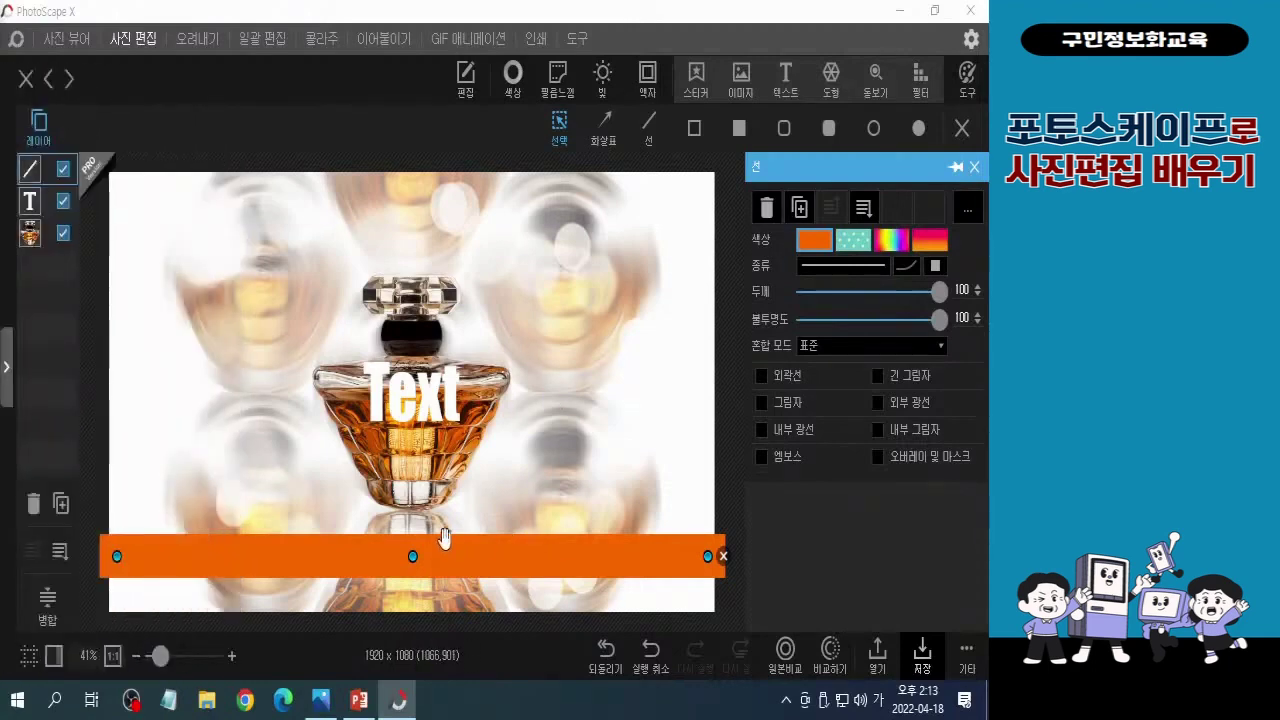
pyautogui.moveTo(413, 556); pyautogui.dragTo(440, 535)
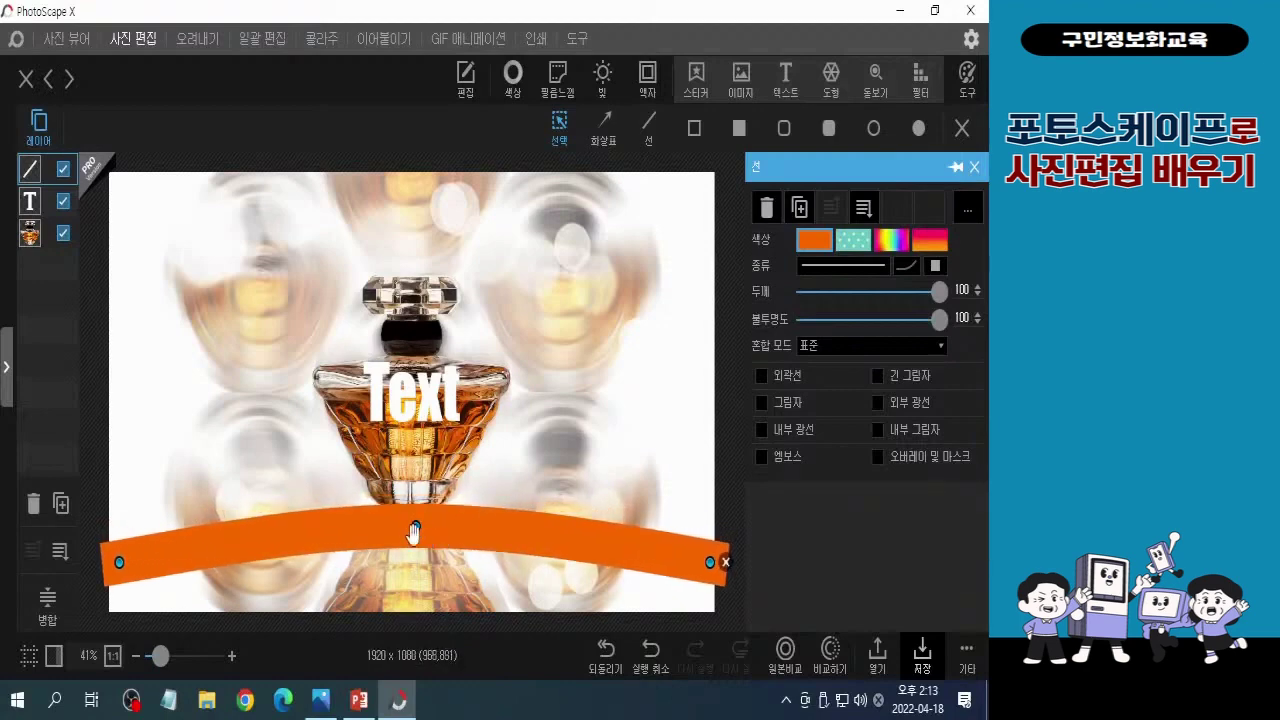
pyautogui.press('ctrl')
pyautogui.press('ctrl')
pyautogui.press('ctrl')
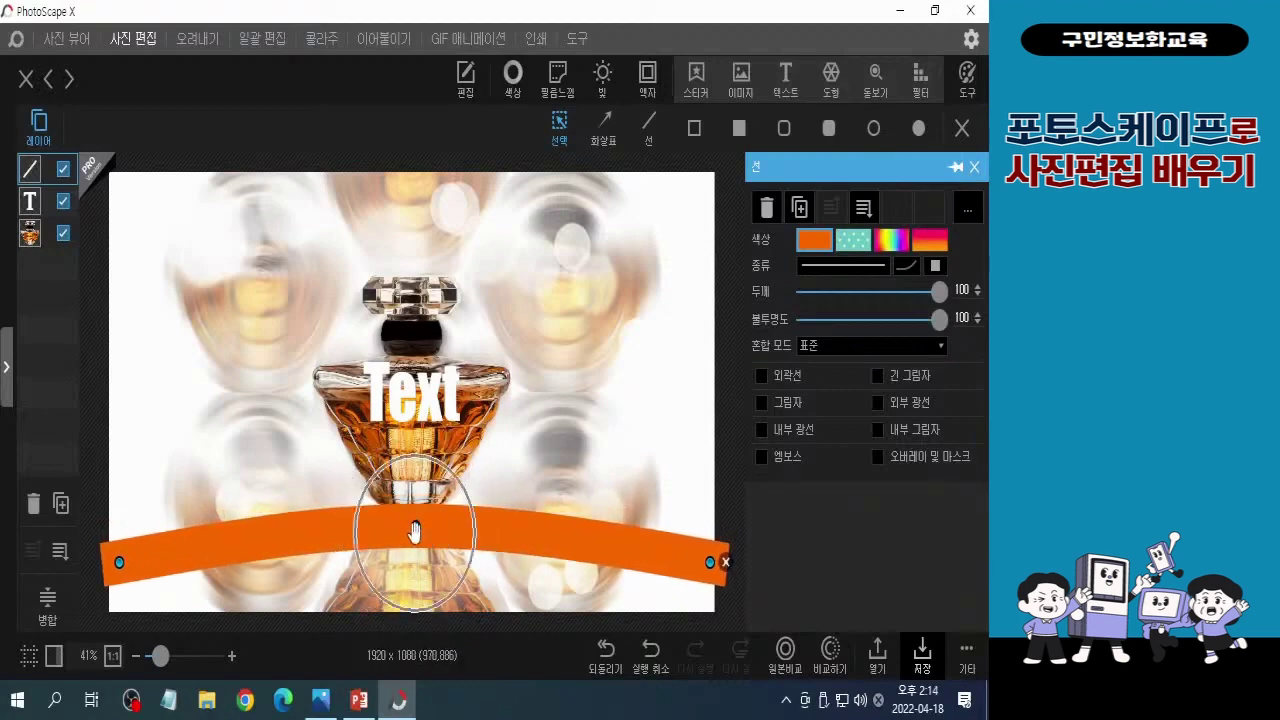
pyautogui.press('Delete')
# Step: Draw a thick orange S-curve line across the lower canvas, shape it into a wave, and change its blend mode
pyautogui.moveTo(100, 548); pyautogui.dragTo(720, 557)
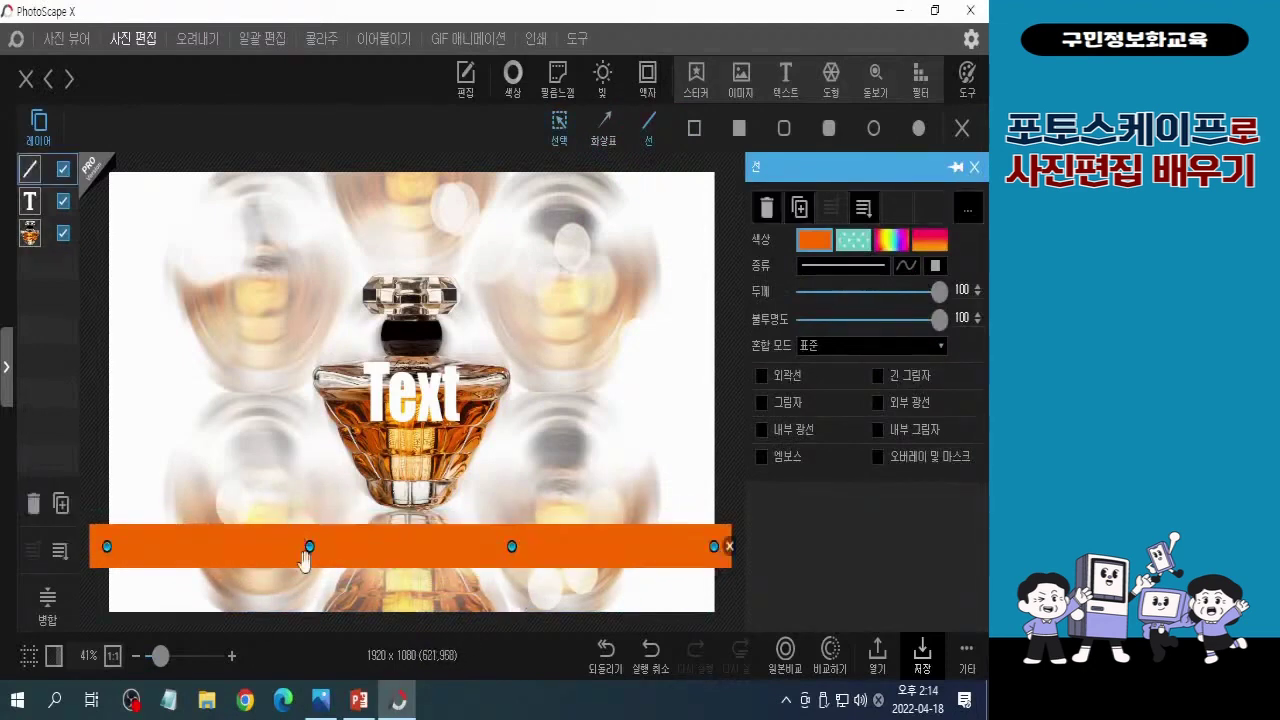
pyautogui.moveTo(309, 547); pyautogui.dragTo(310, 504)
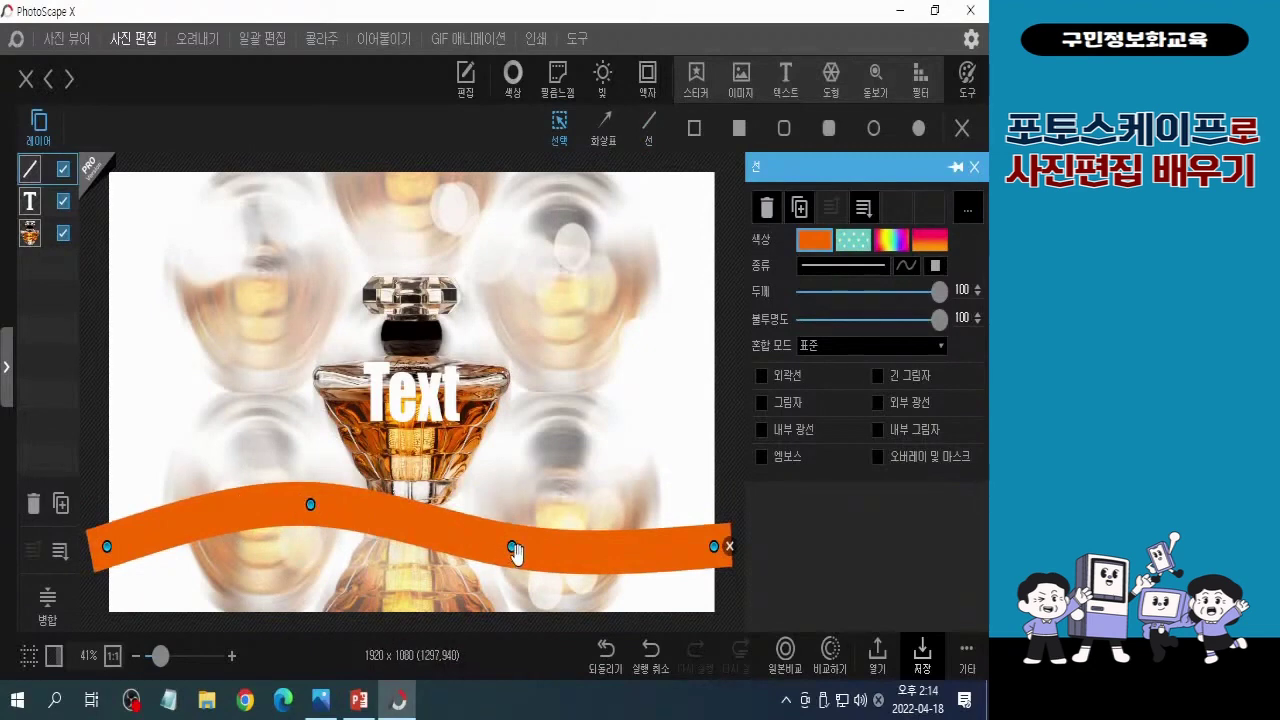
pyautogui.moveTo(515, 553)
pyautogui.mouseDown()
pyautogui.moveTo(528, 554)
pyautogui.moveTo(491, 543)
pyautogui.moveTo(513, 550)
pyautogui.moveTo(509, 537)
pyautogui.moveTo(523, 560)
pyautogui.moveTo(509, 543)
pyautogui.moveTo(511, 568)
pyautogui.mouseUp()
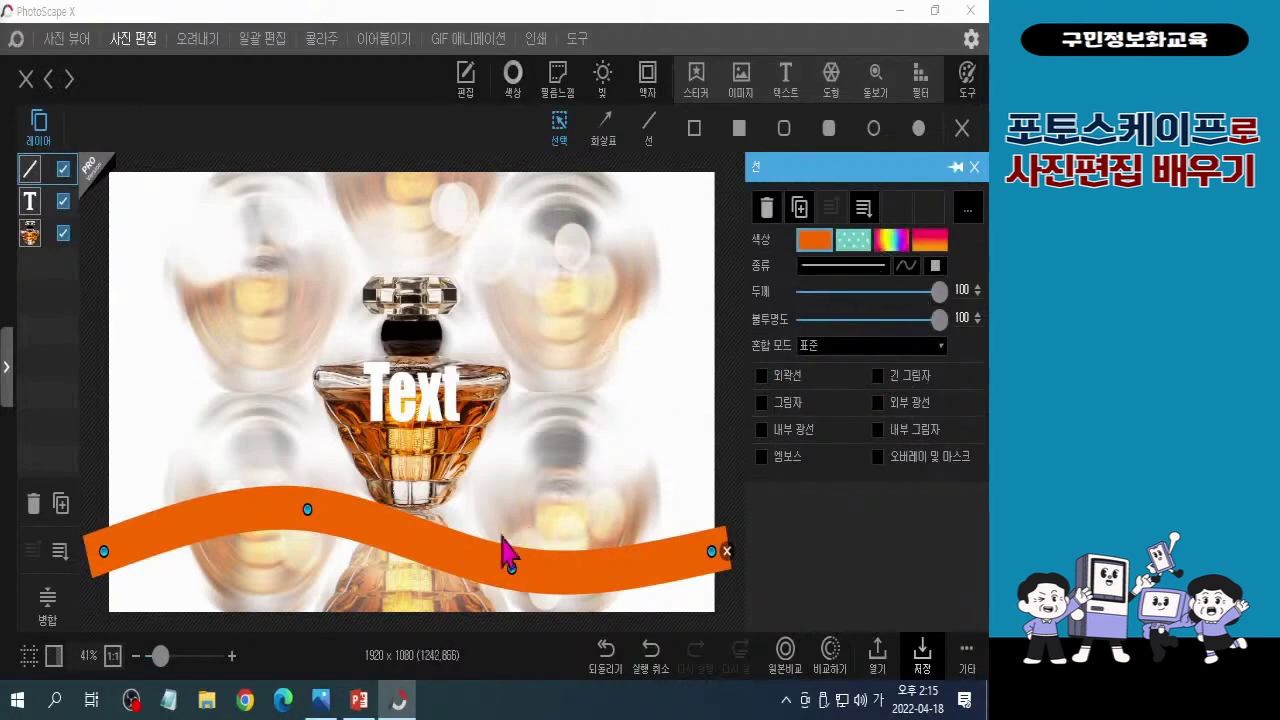
pyautogui.click(940, 346)
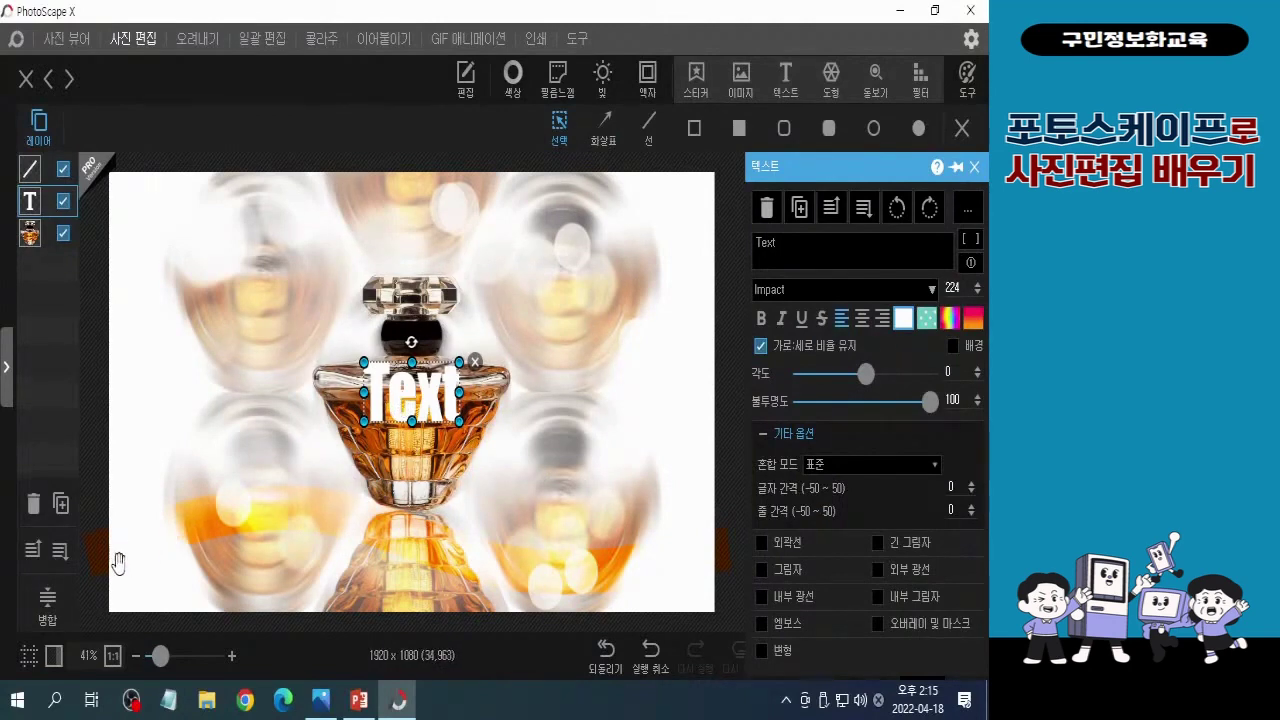
# Step: Replace the placeholder wording of the text object on the bottle with "Perfume"
pyautogui.click(807, 248)
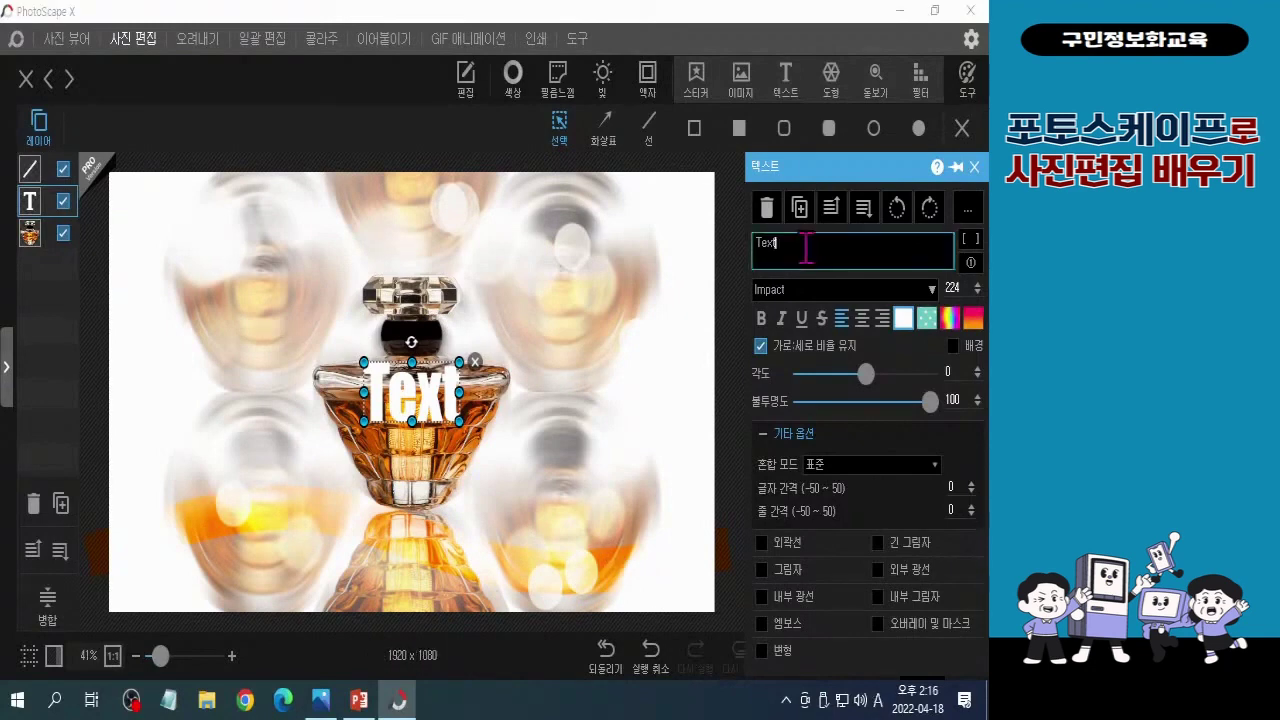
pyautogui.press('BackSpace')
pyautogui.press('BackSpace')
pyautogui.press('BackSpace')
pyautogui.press('BackSpace')
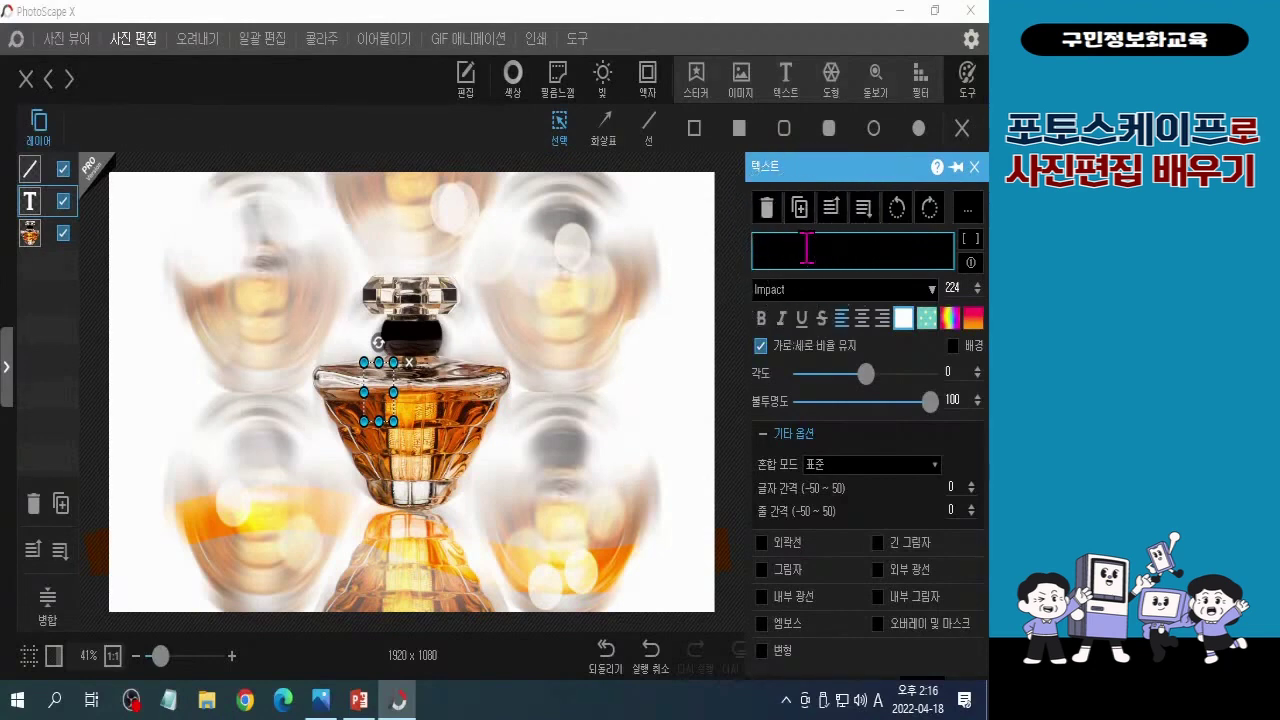
pyautogui.write('P')
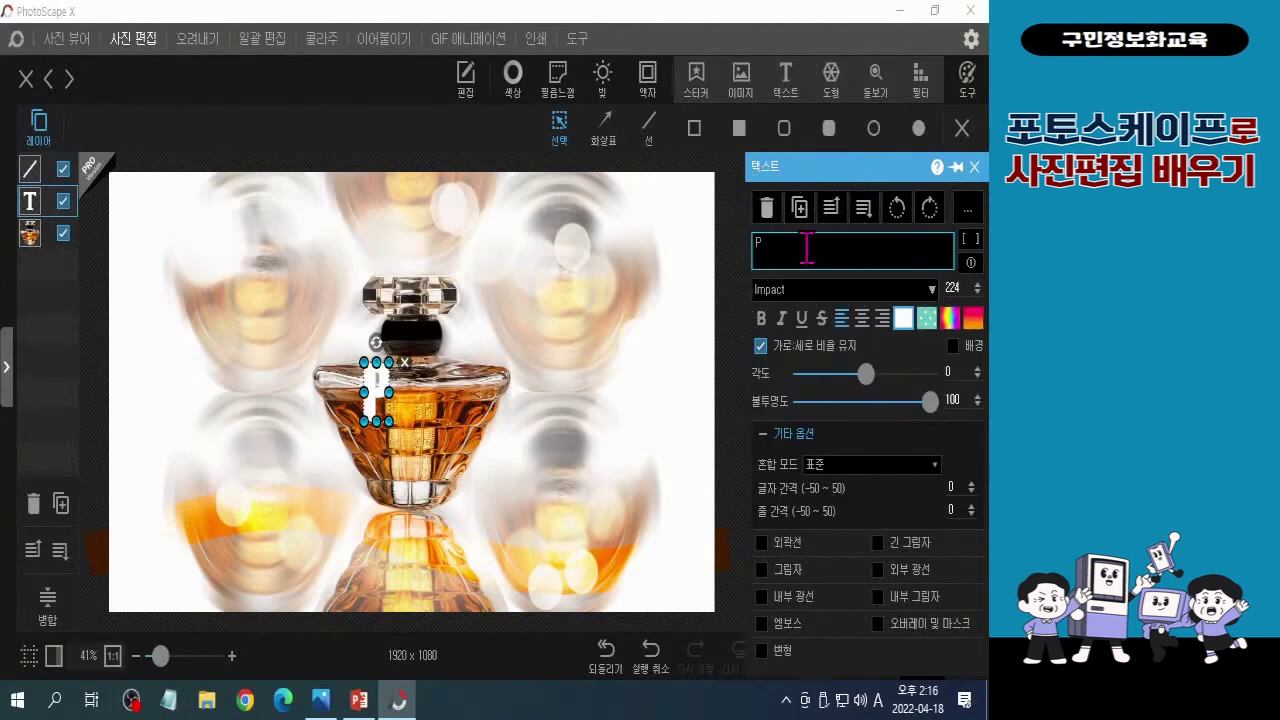
pyautogui.write('erfume')
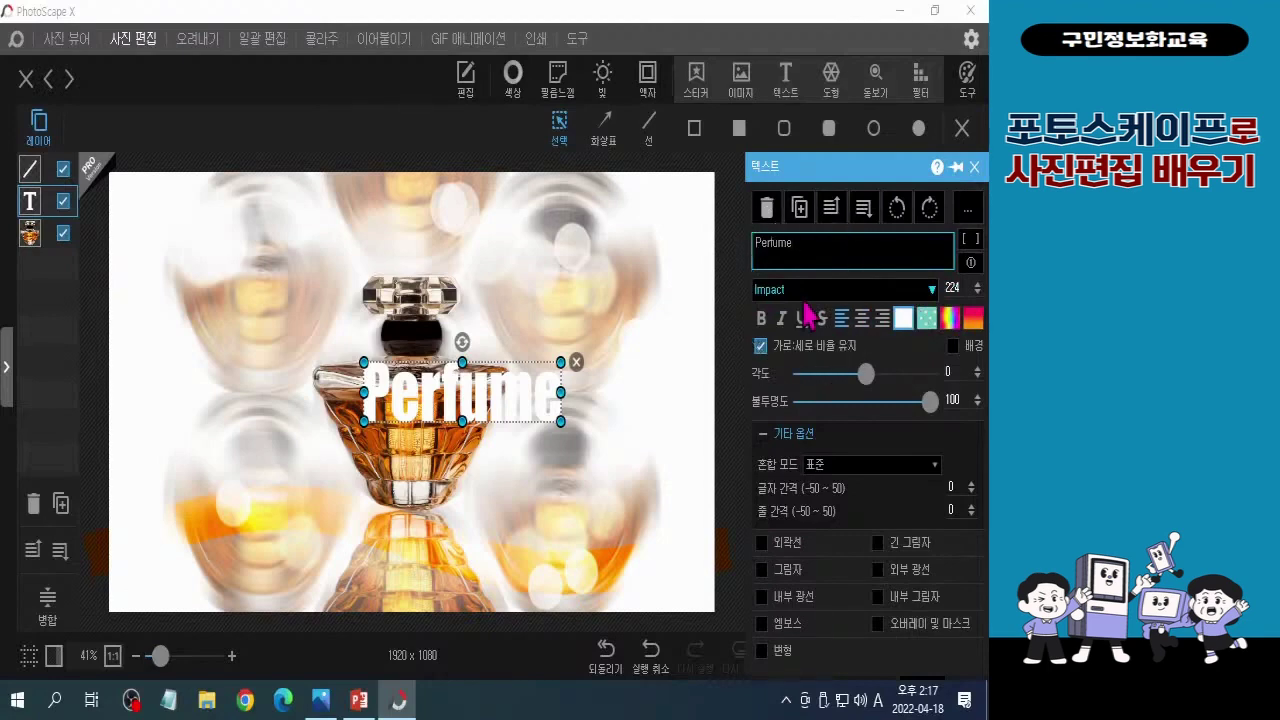
# Step: Preview fonts for the Perfume text and set it to Berlin Sans FB
pyautogui.click(815, 289)
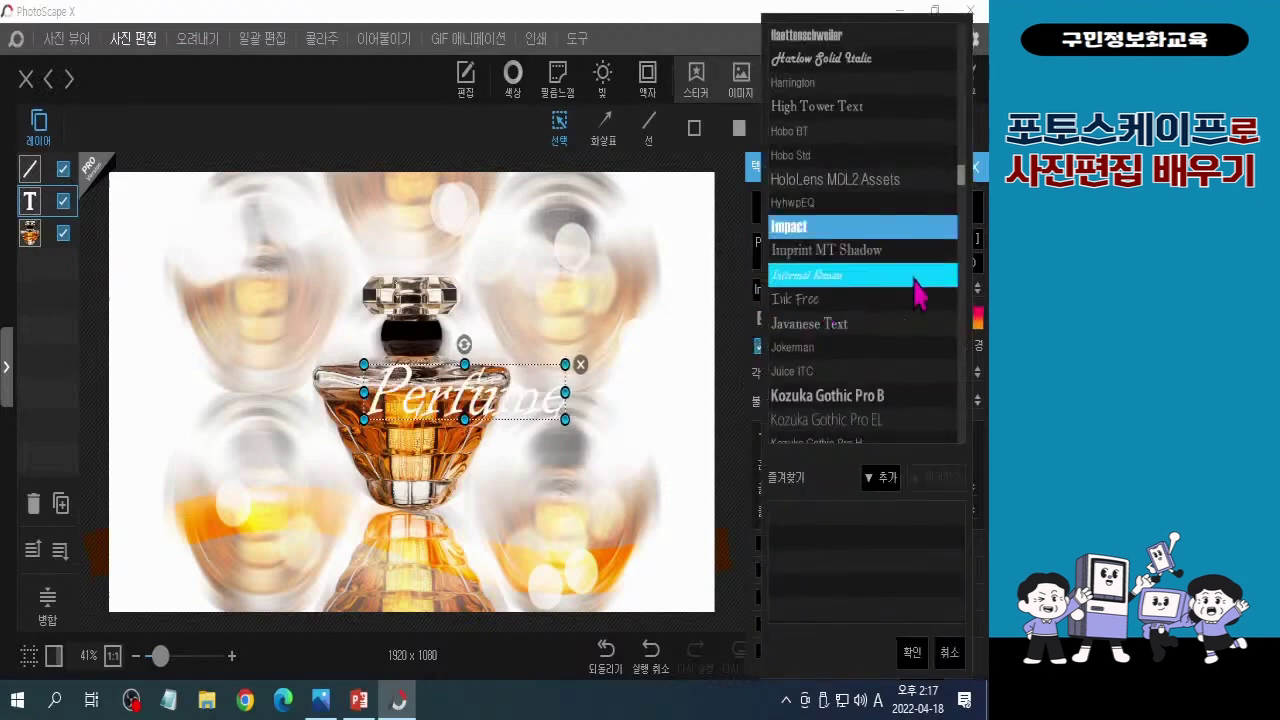
pyautogui.click(860, 226)
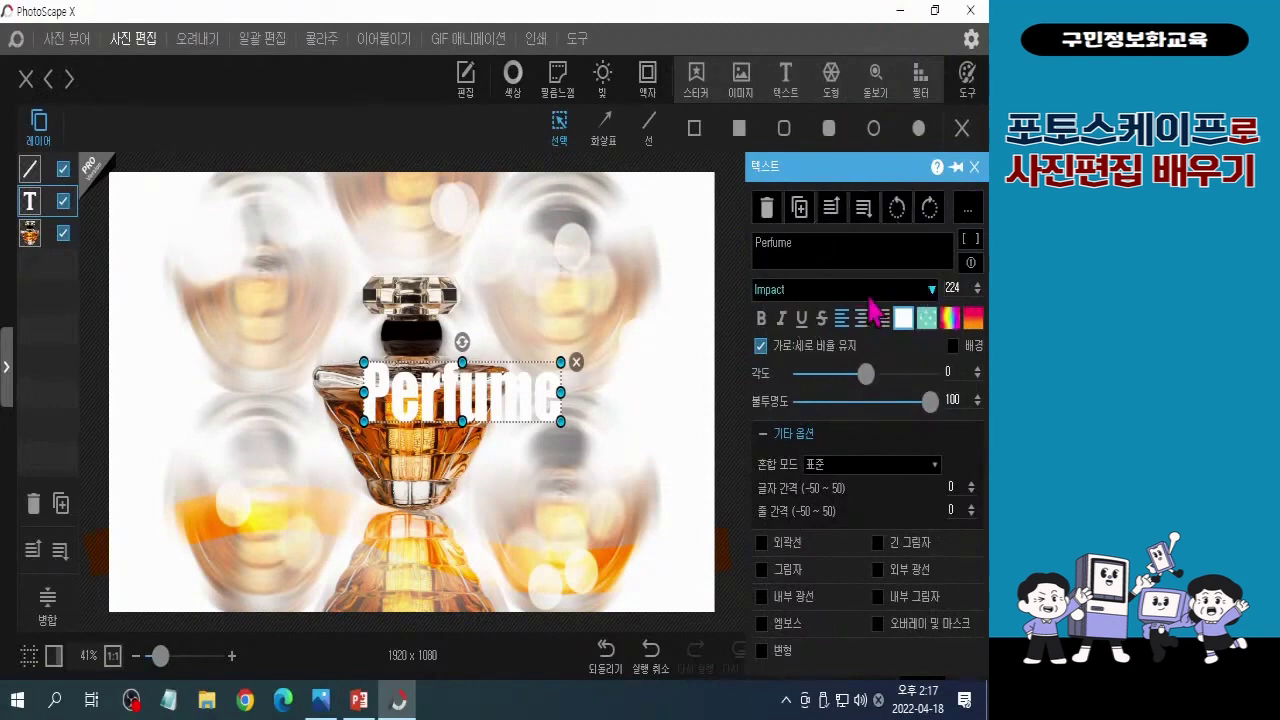
pyautogui.click(872, 290)
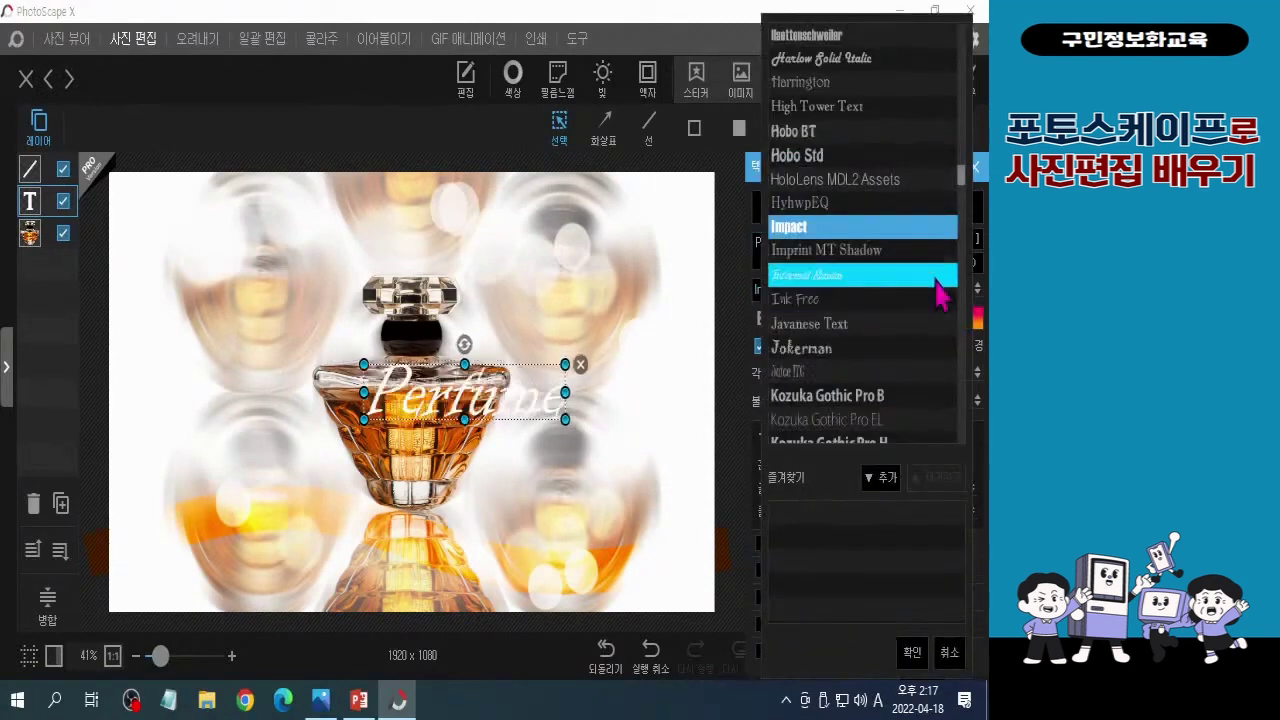
pyautogui.moveTo(964, 192); pyautogui.dragTo(976, 58)
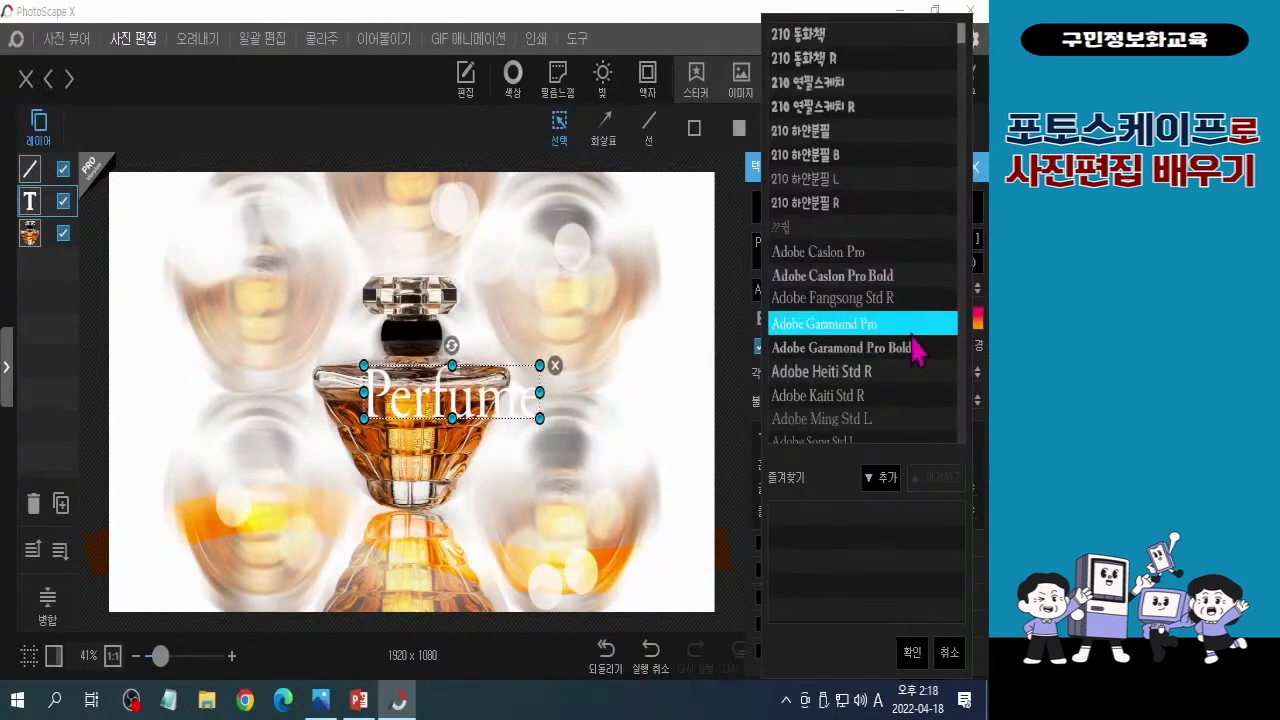
pyautogui.scroll(-1, 915, 348)
pyautogui.scroll(-2, 905, 412)
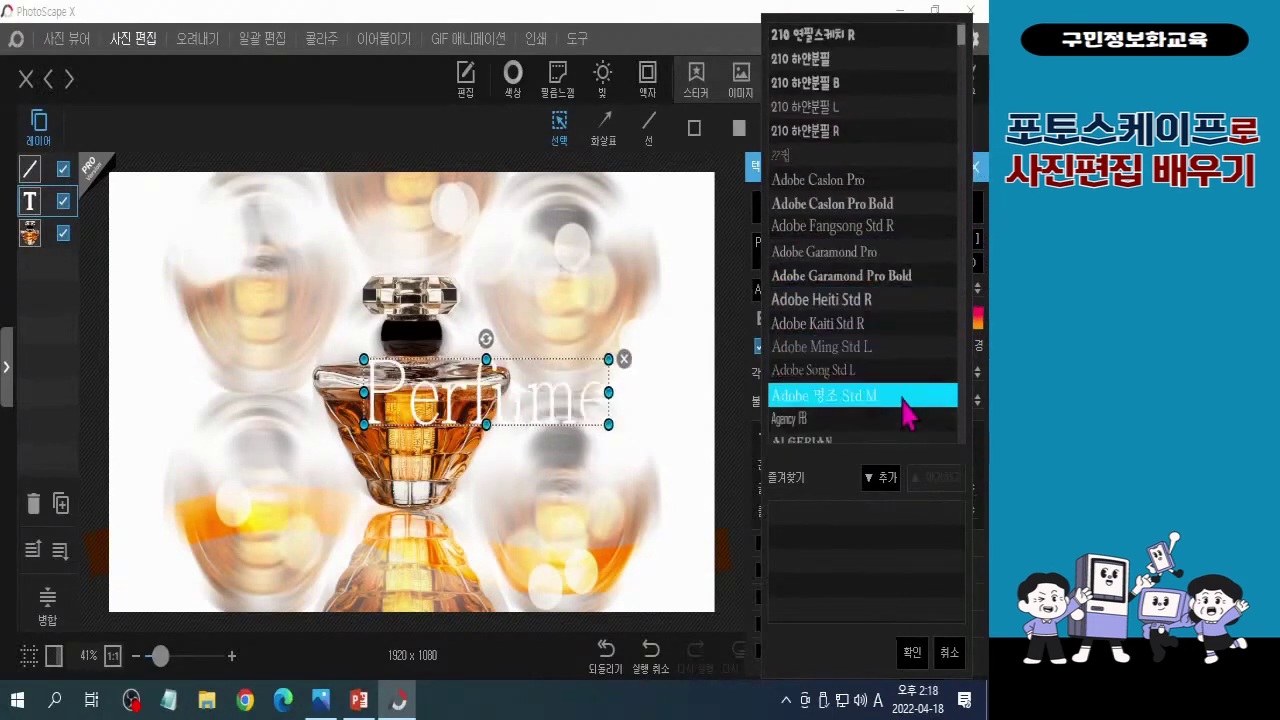
pyautogui.scroll(-5, 935, 302)
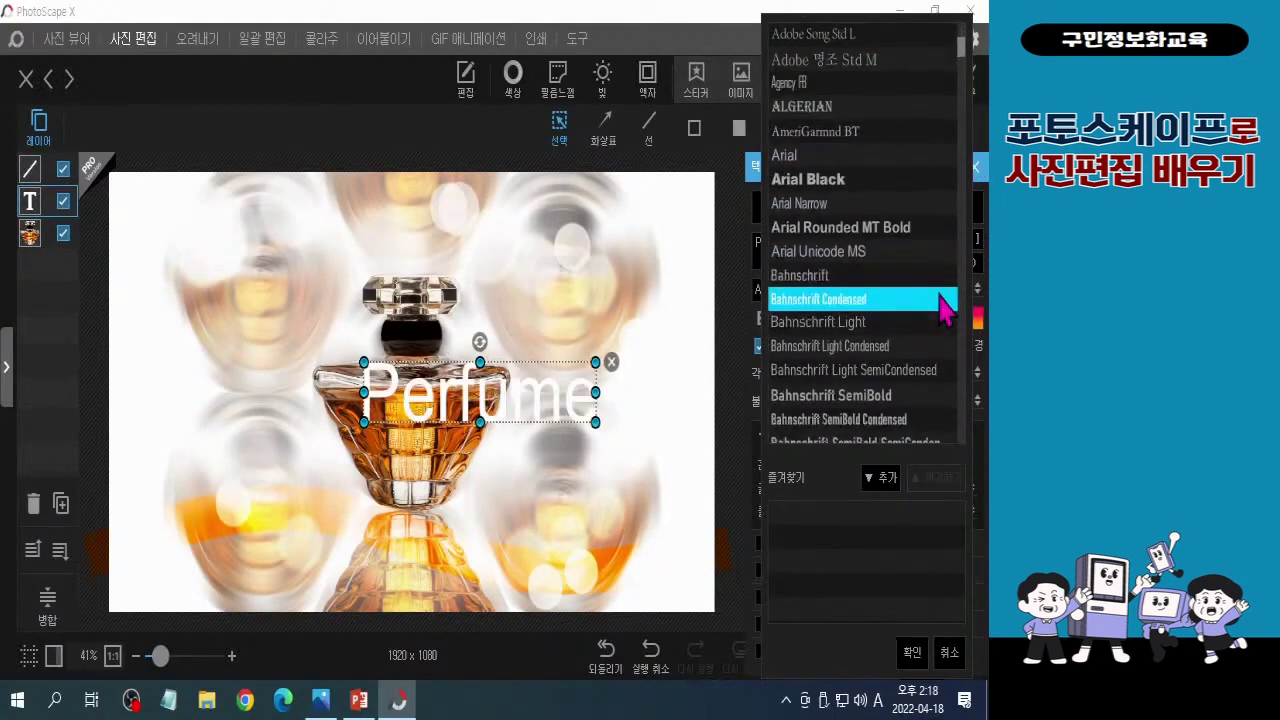
pyautogui.scroll(-4, 945, 310)
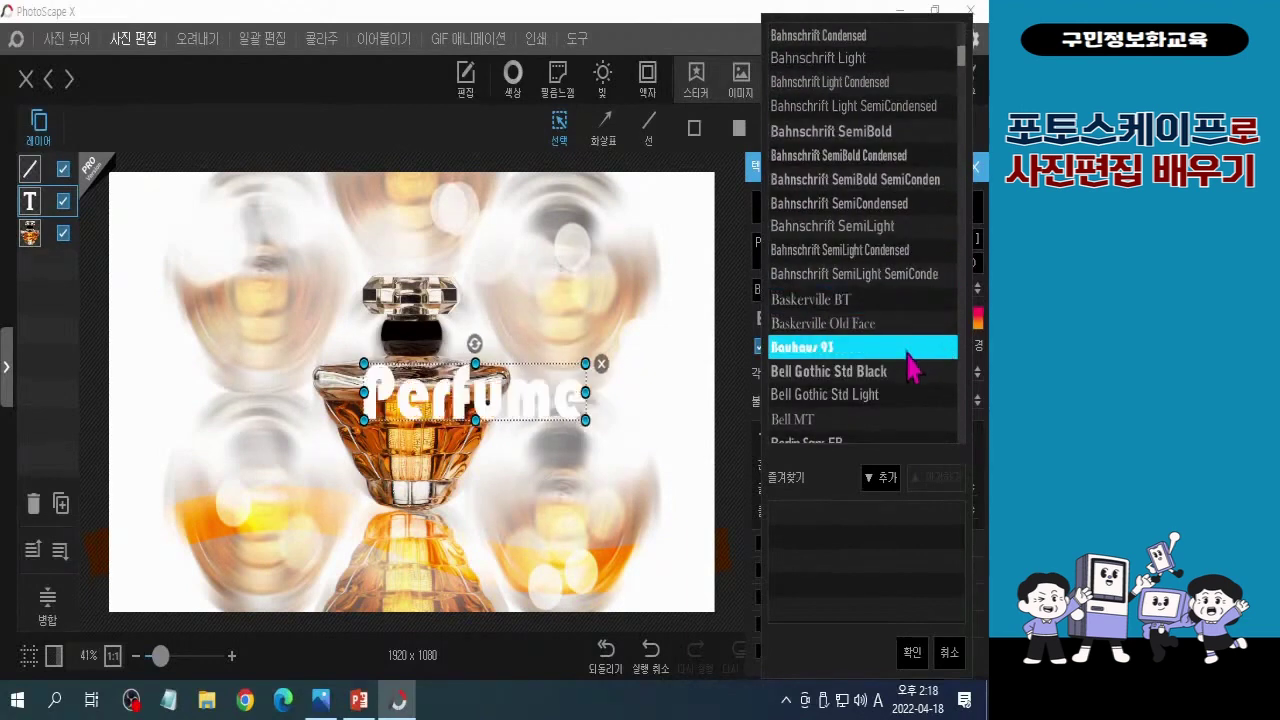
pyautogui.scroll(-8, 906, 353)
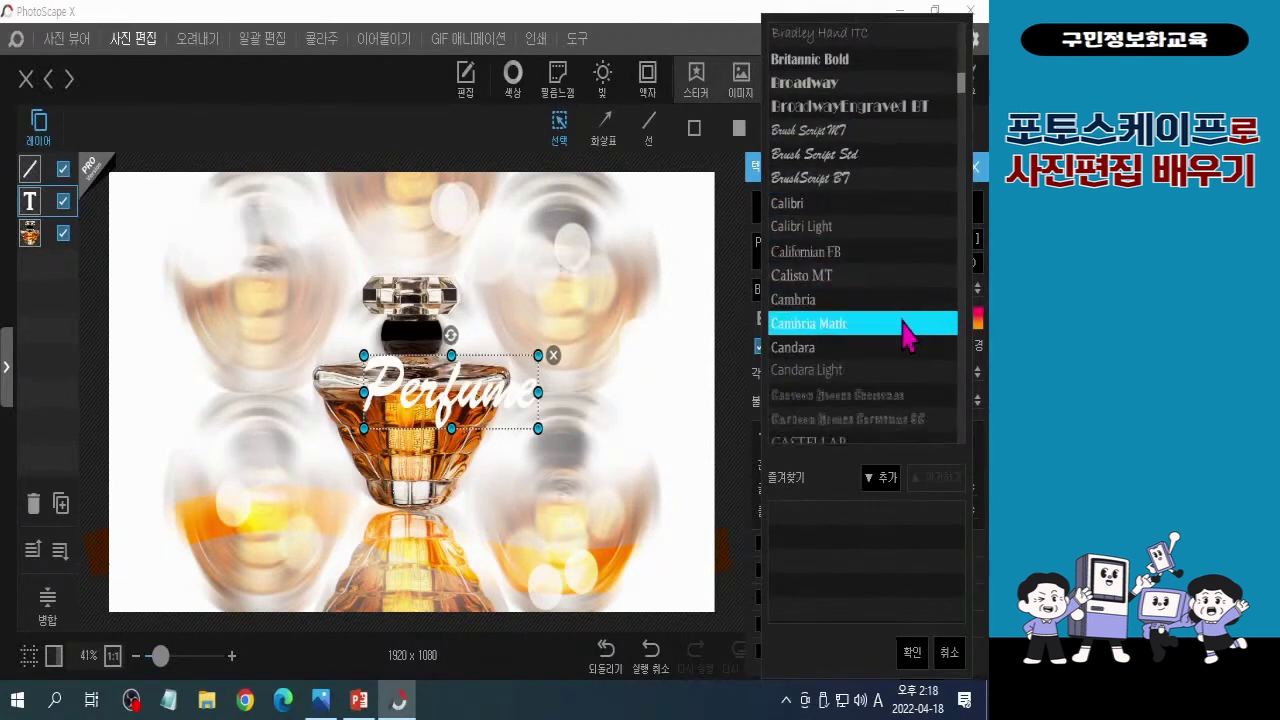
pyautogui.scroll(-3, 910, 340)
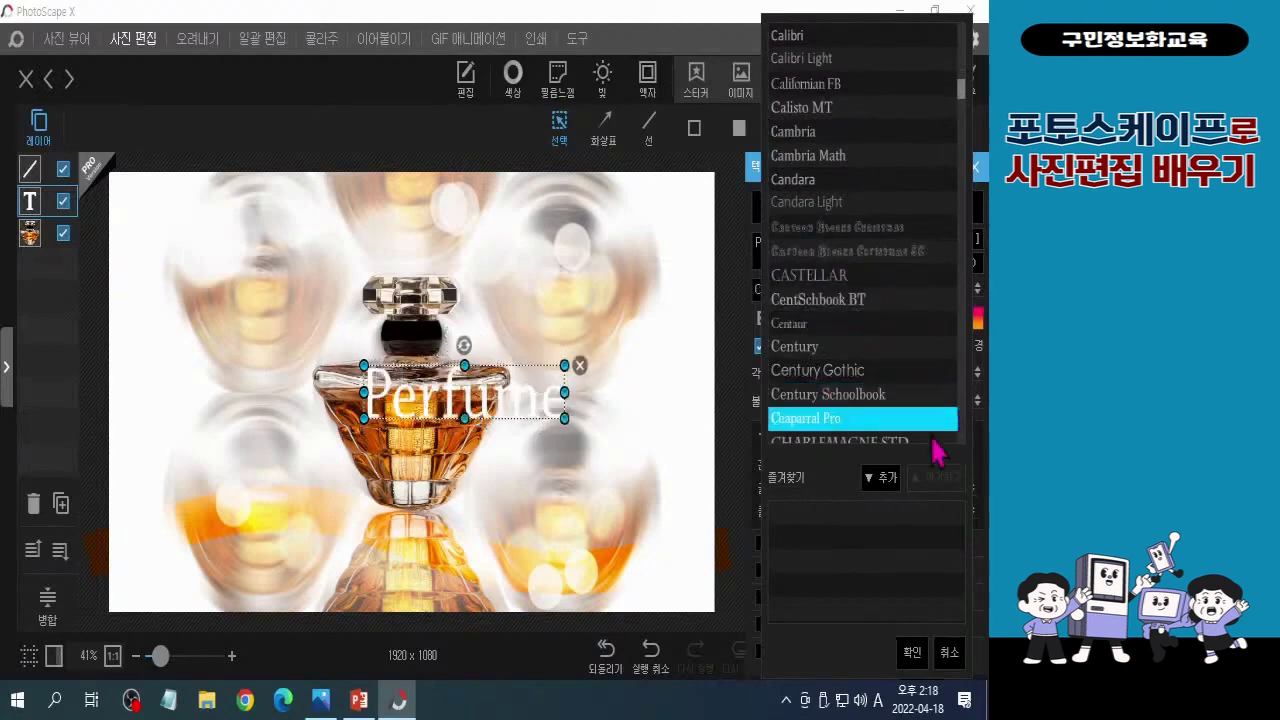
pyautogui.scroll(-10, 878, 392)
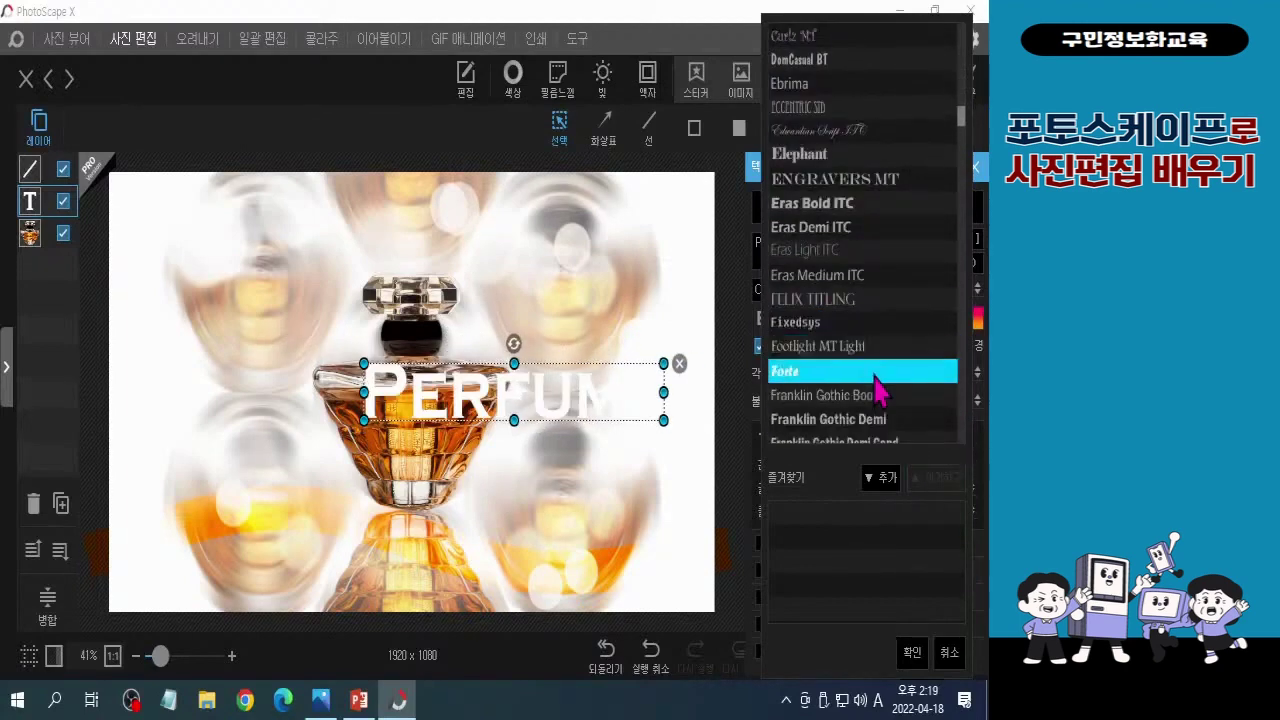
pyautogui.scroll(-1, 878, 392)
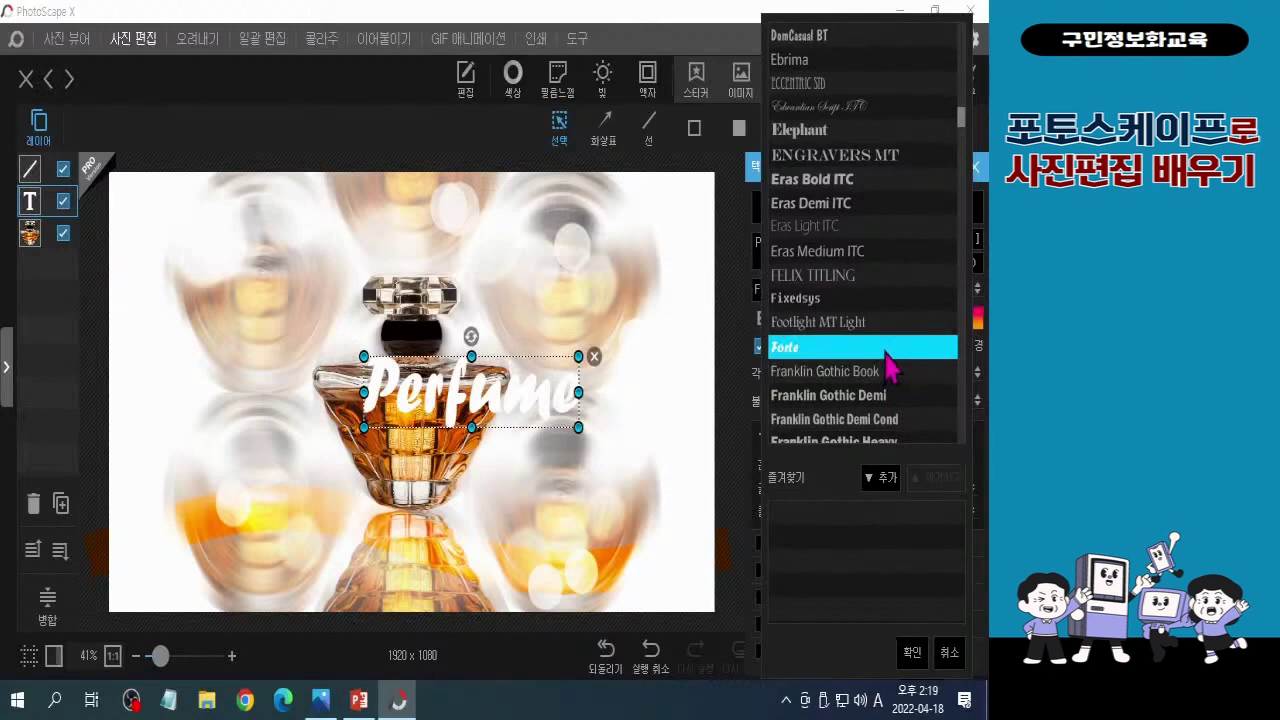
pyautogui.scroll(-7, 886, 365)
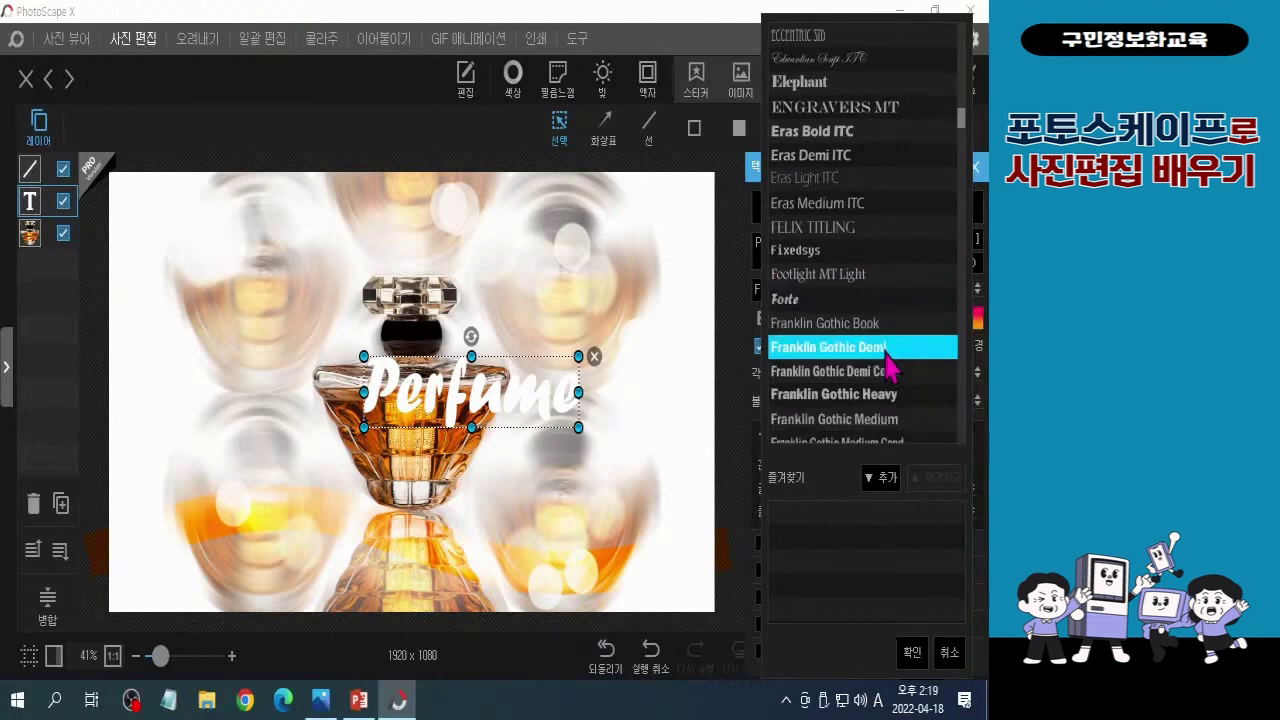
pyautogui.scroll(-5, 886, 365)
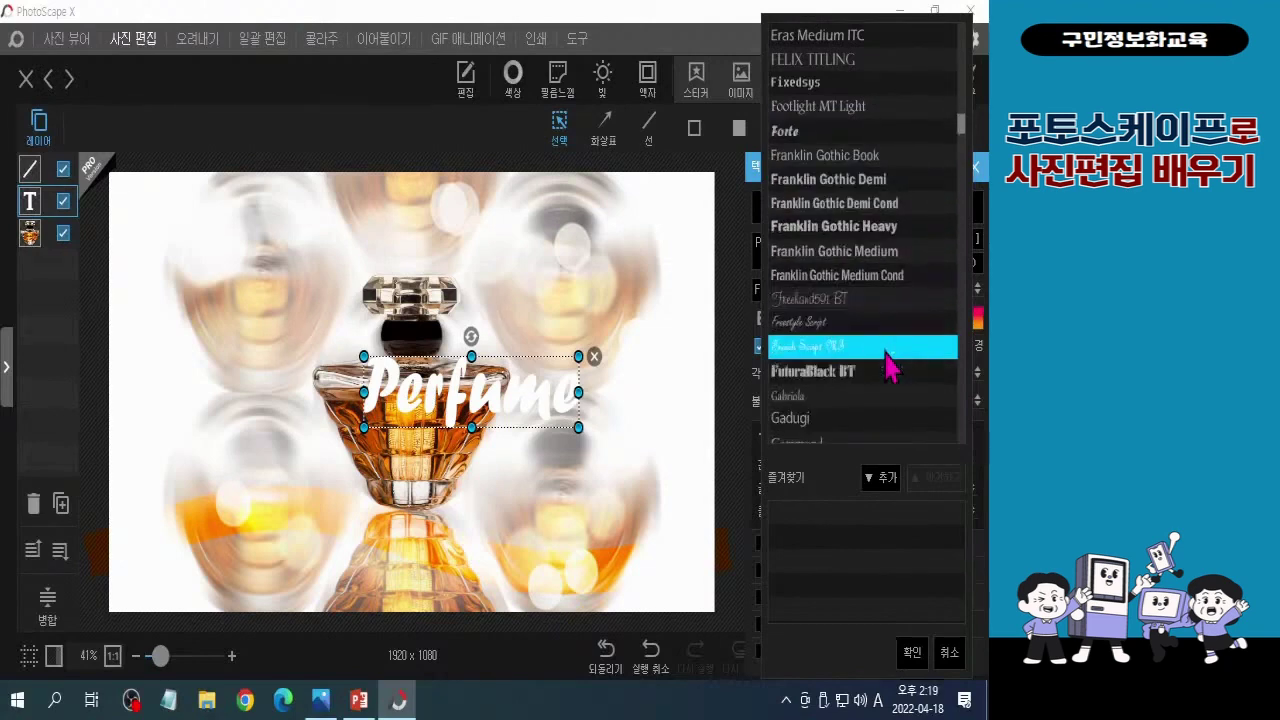
pyautogui.scroll(-3, 884, 378)
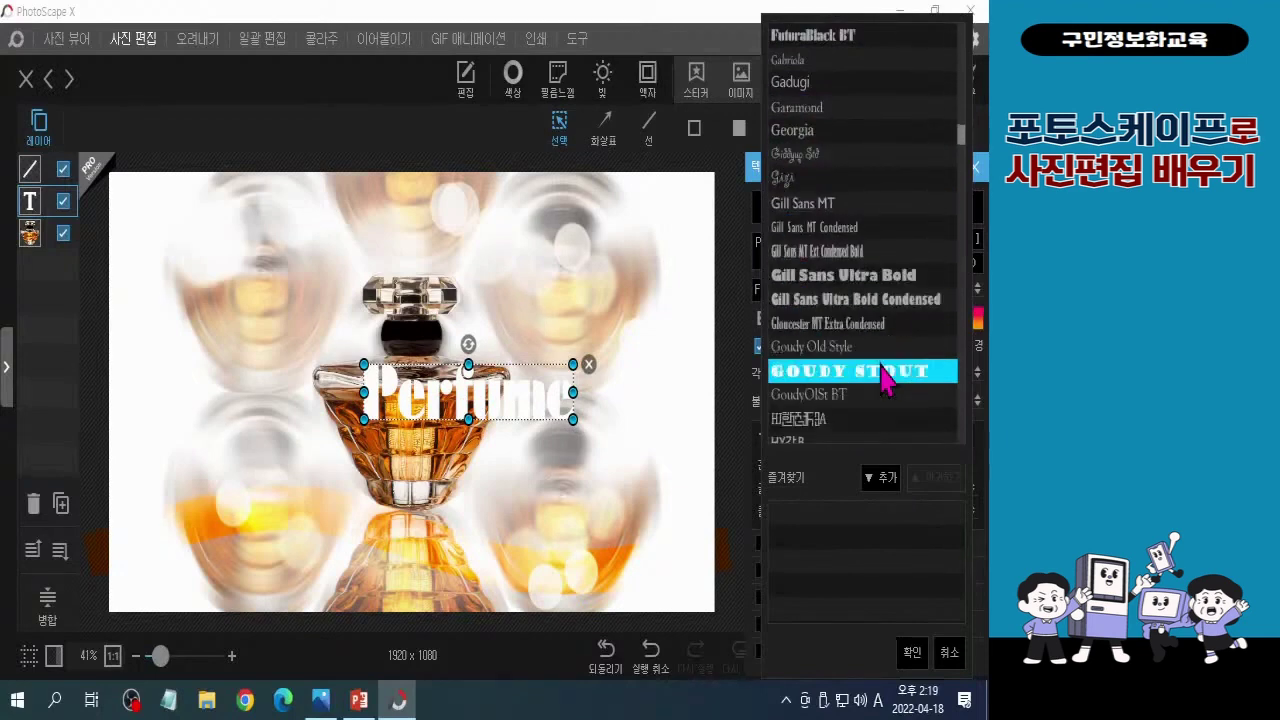
pyautogui.scroll(20, 884, 378)
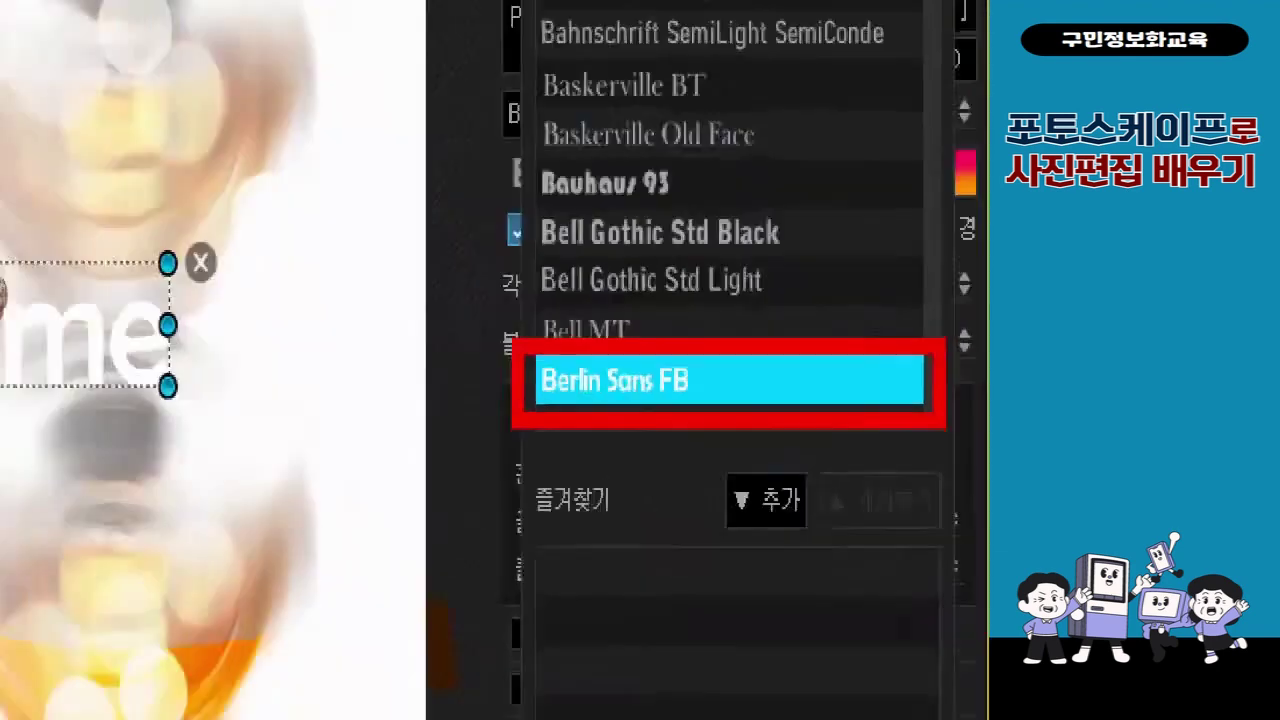
pyautogui.click(790, 405)
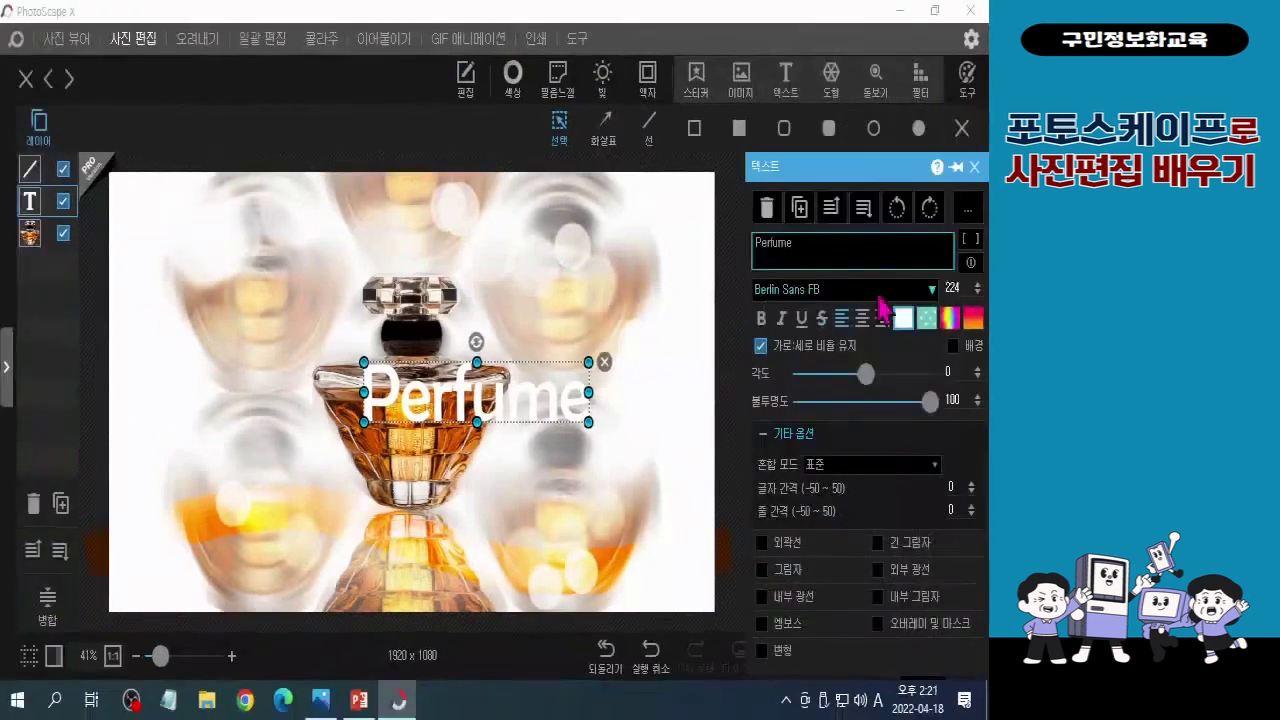
# Step: Shrink the Perfume text to font size 130, centered across the upper body of the bottle
pyautogui.click(938, 445)
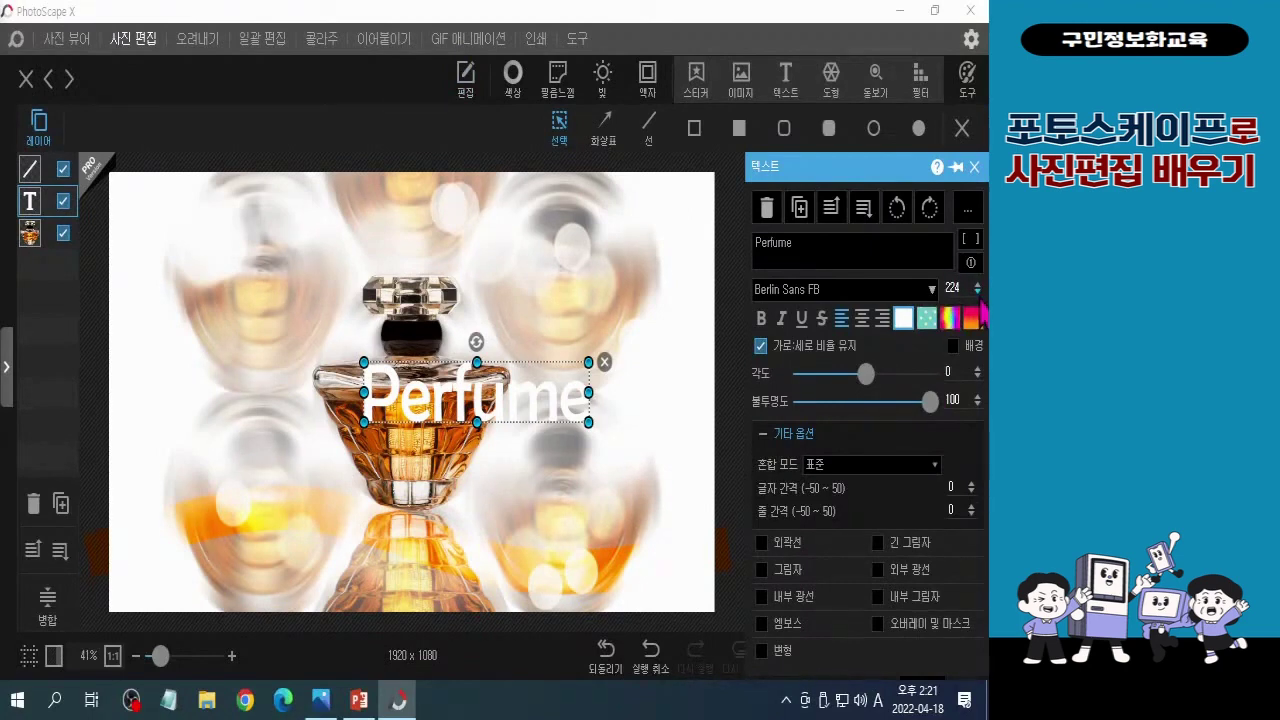
pyautogui.press('Down')
pyautogui.press('Down')
pyautogui.press('Down')
pyautogui.press('Down')
pyautogui.press('Down')
pyautogui.press('Down')
pyautogui.press('Down')
pyautogui.press('Down')
pyautogui.press('Down')
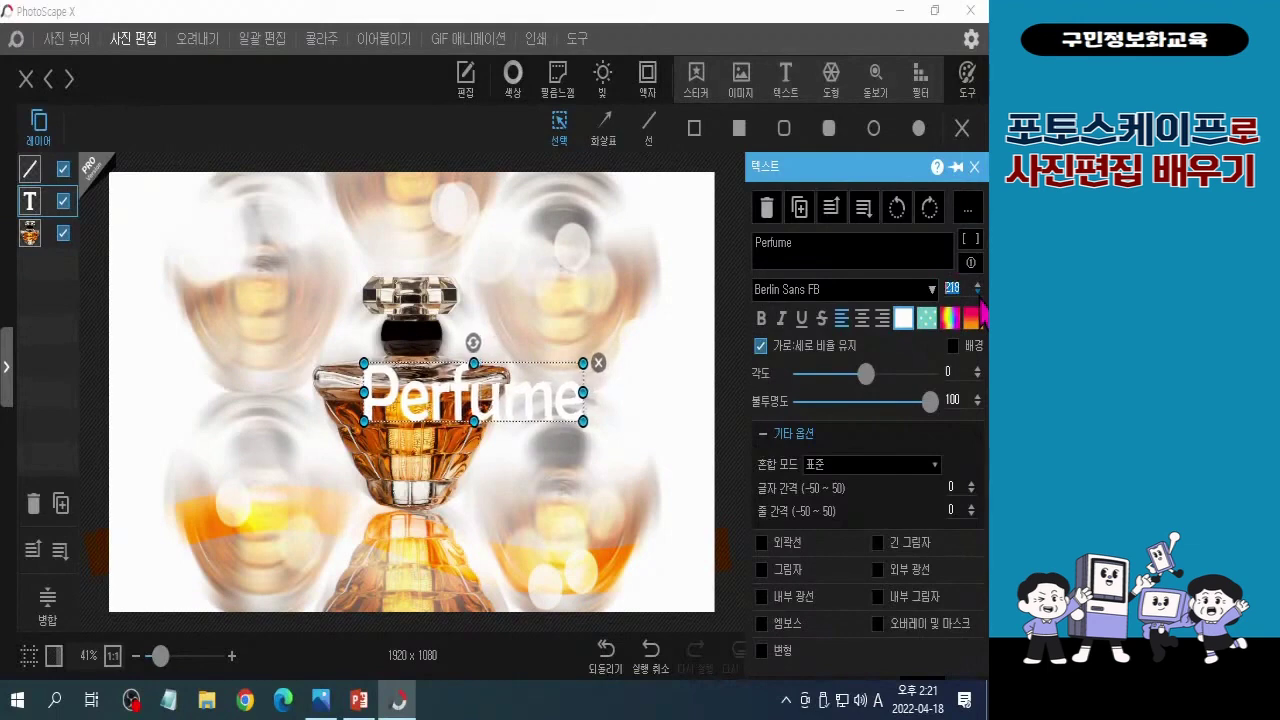
pyautogui.press('Down')
pyautogui.press('Down')
pyautogui.press('Down')
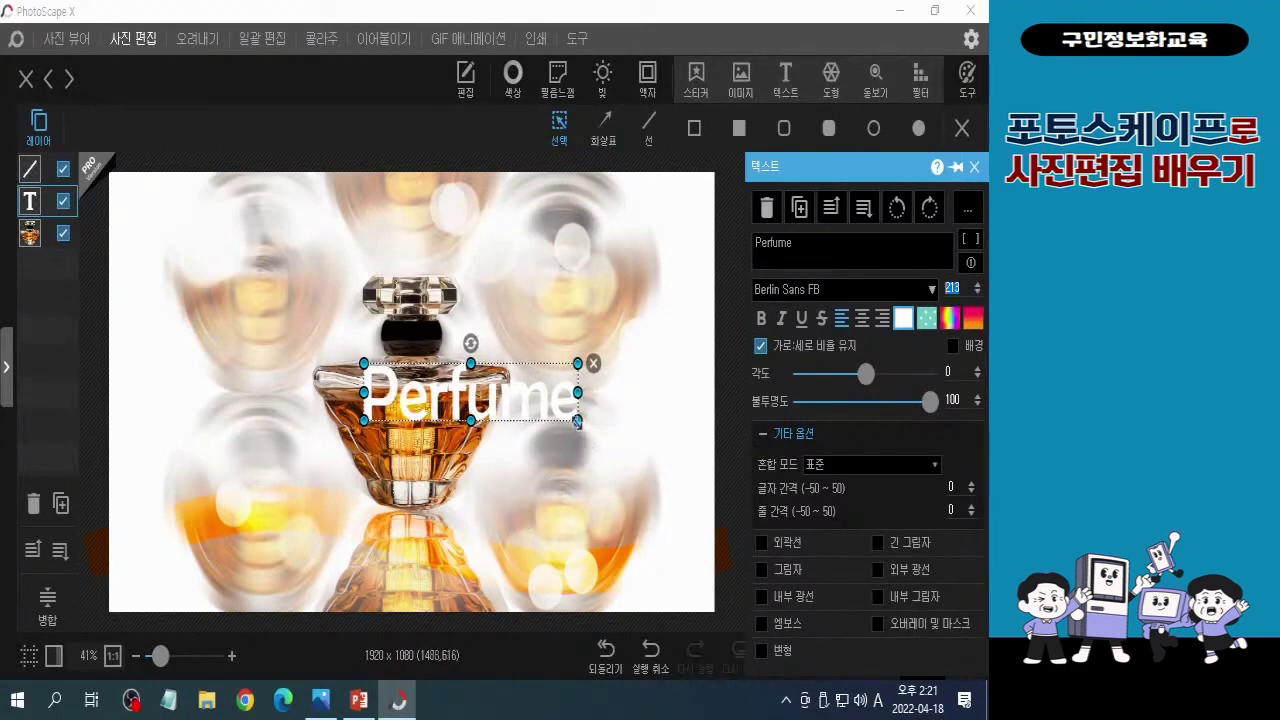
pyautogui.moveTo(577, 421); pyautogui.dragTo(447, 420)
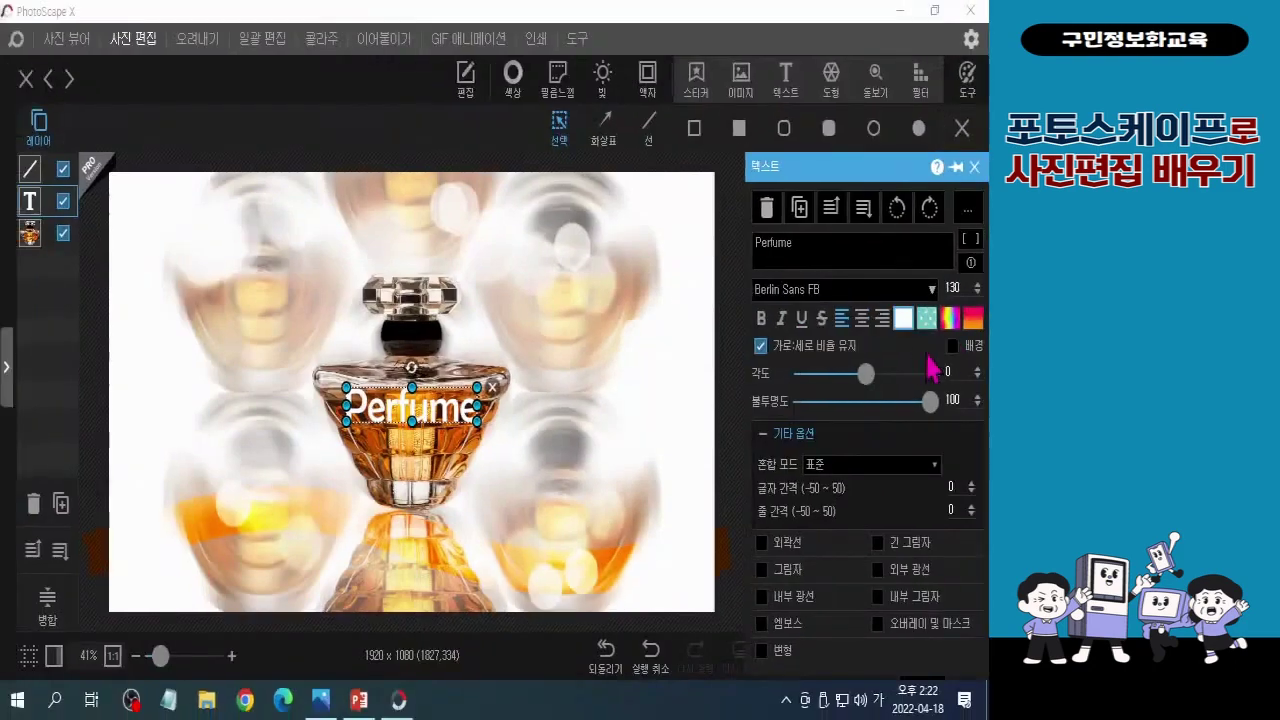
# Step: Fill the Perfume text with white and add a reddish-orange palette outline with a thickness of 35
pyautogui.click(904, 322)
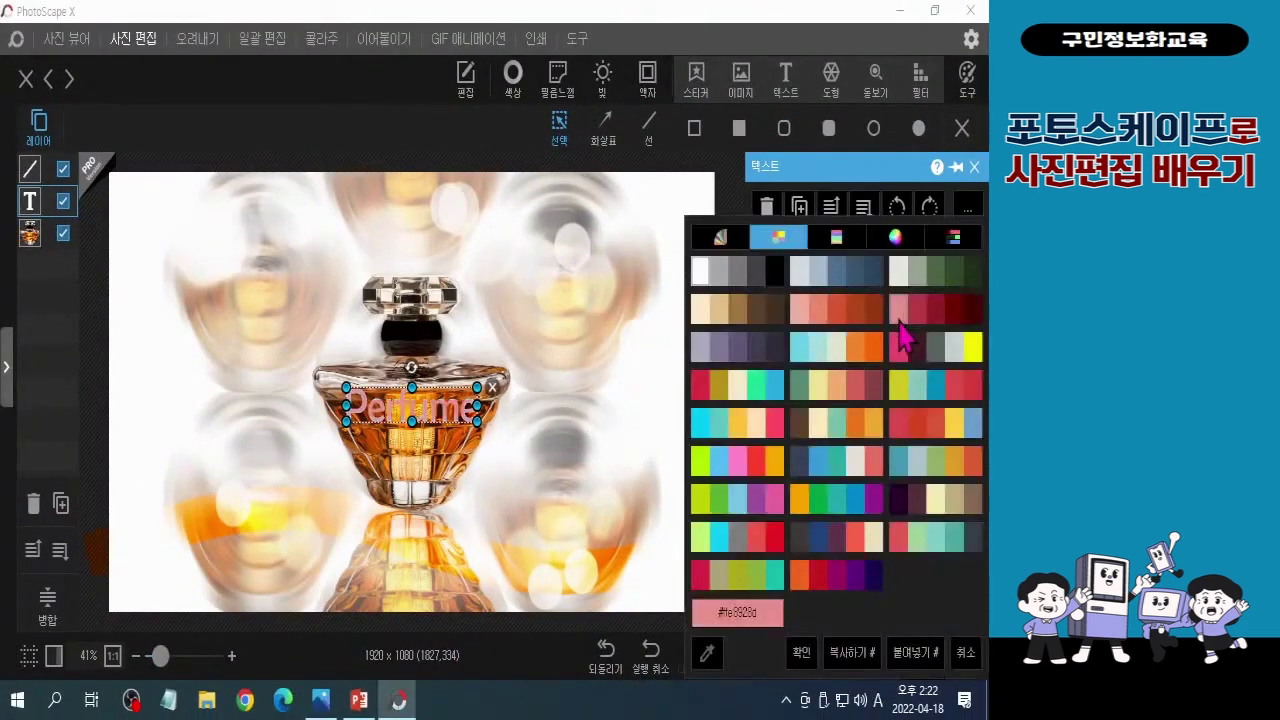
pyautogui.click(704, 278)
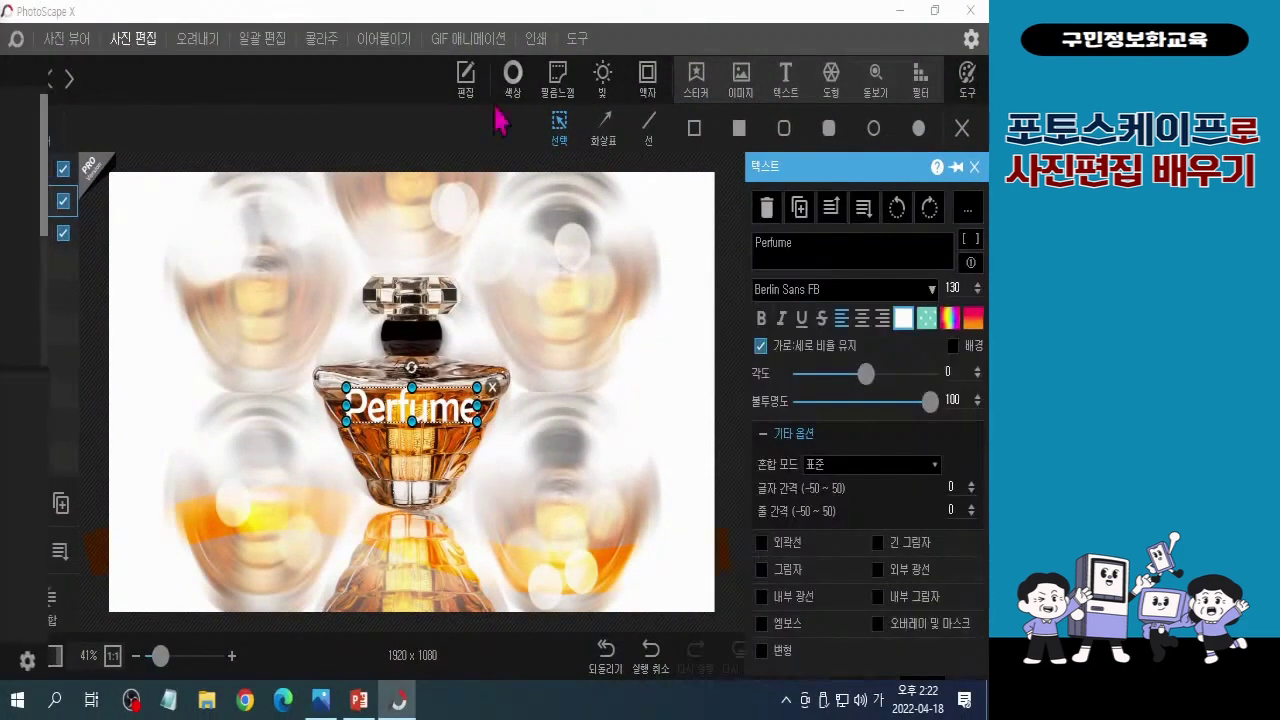
pyautogui.click(764, 550)
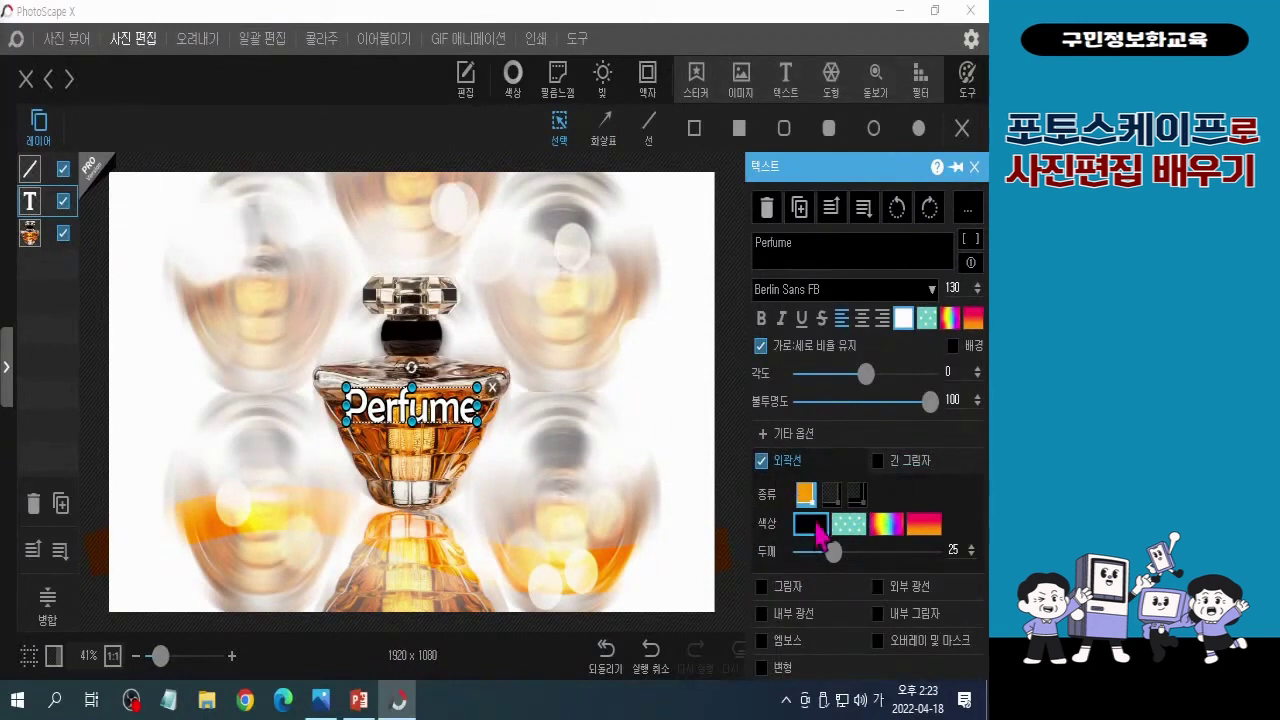
pyautogui.click(812, 524)
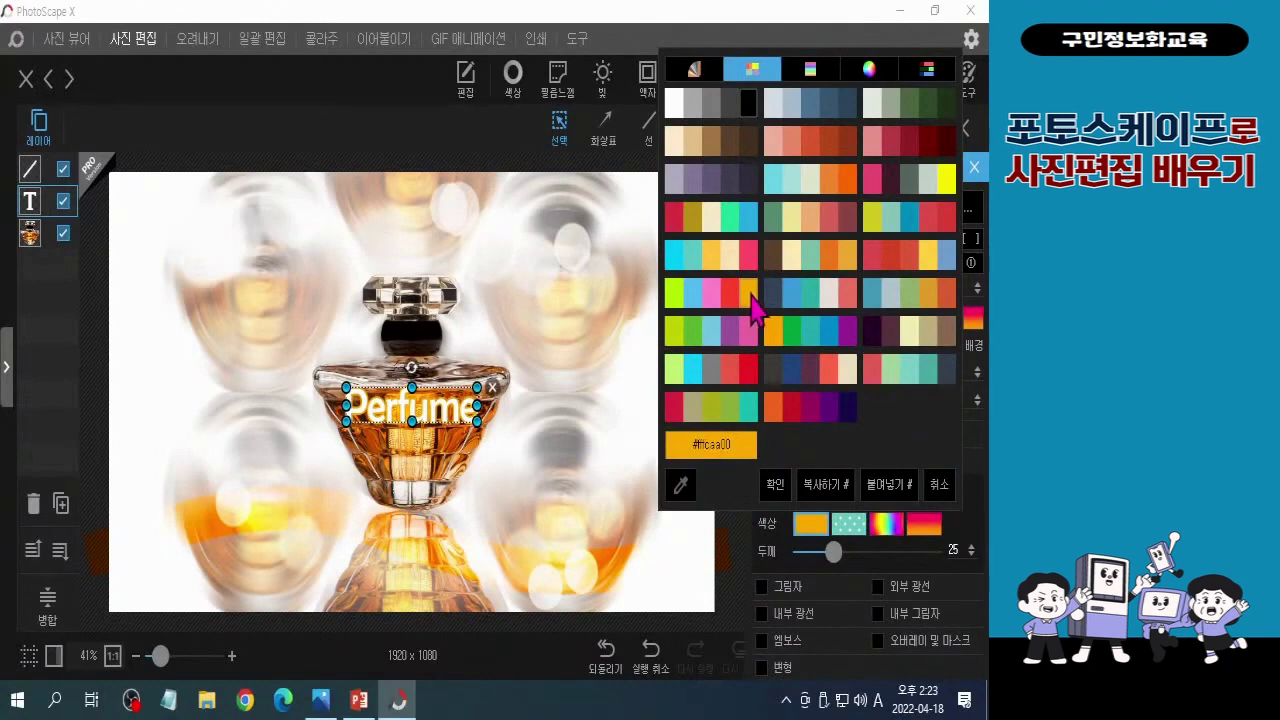
pyautogui.click(750, 296)
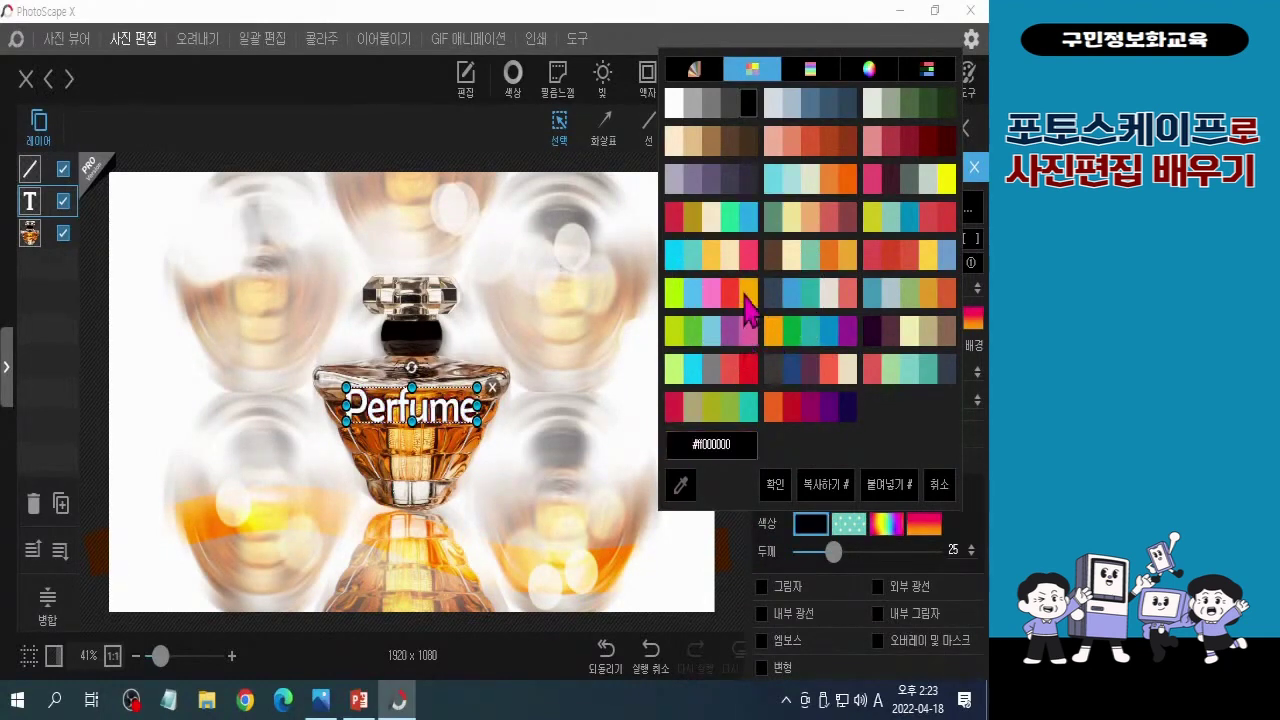
pyautogui.click(690, 72)
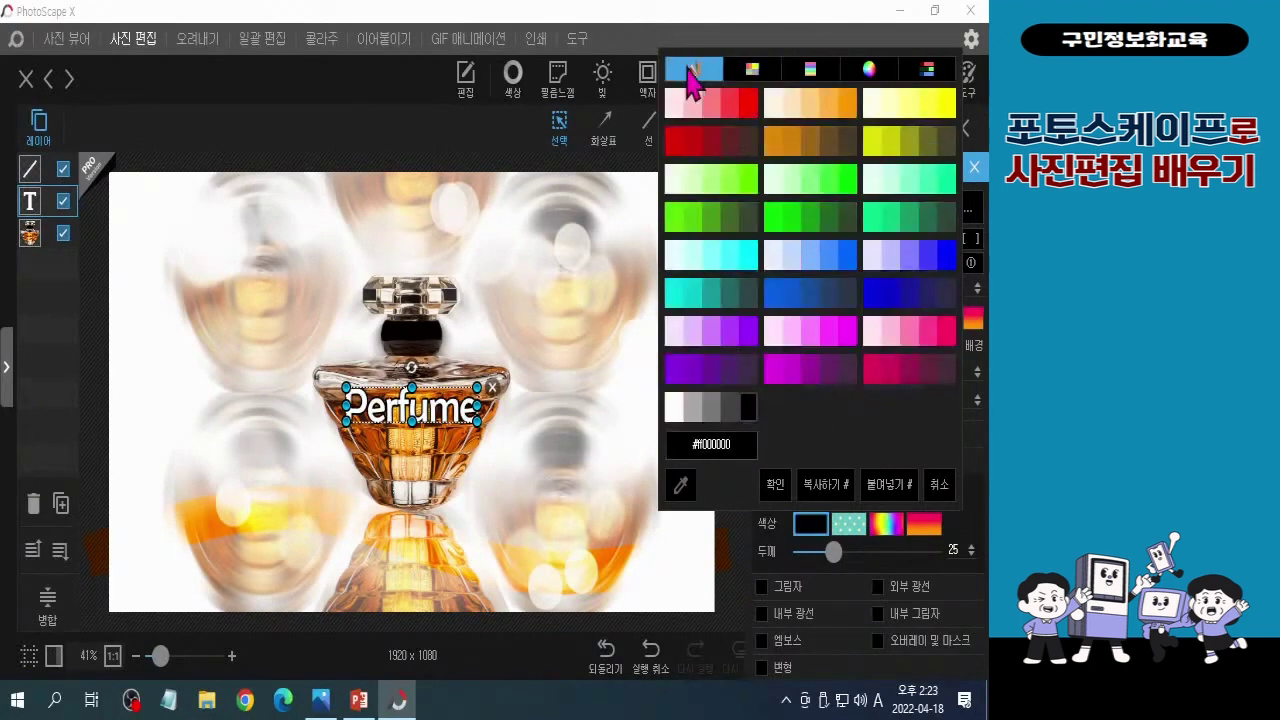
pyautogui.click(756, 74)
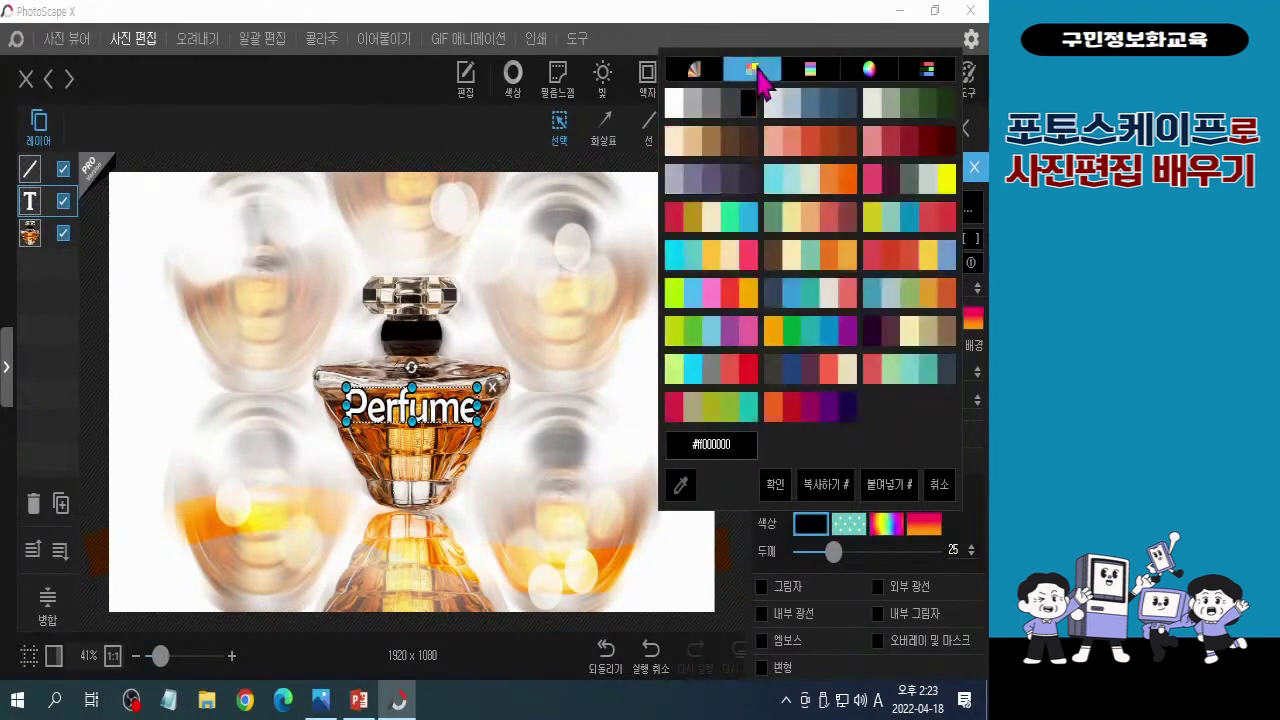
pyautogui.click(777, 428)
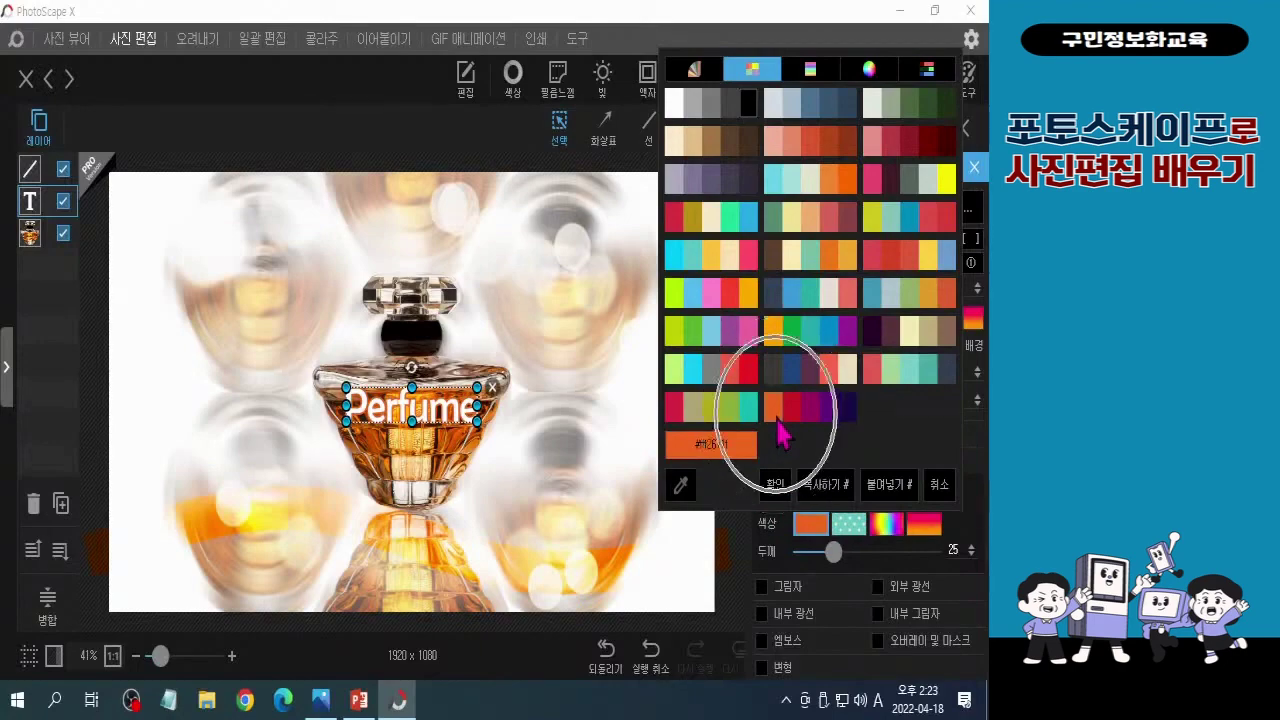
pyautogui.click(834, 556)
pyautogui.moveTo(834, 562)
pyautogui.mouseDown()
pyautogui.moveTo(855, 578)
pyautogui.moveTo(845, 568)
pyautogui.mouseUp()
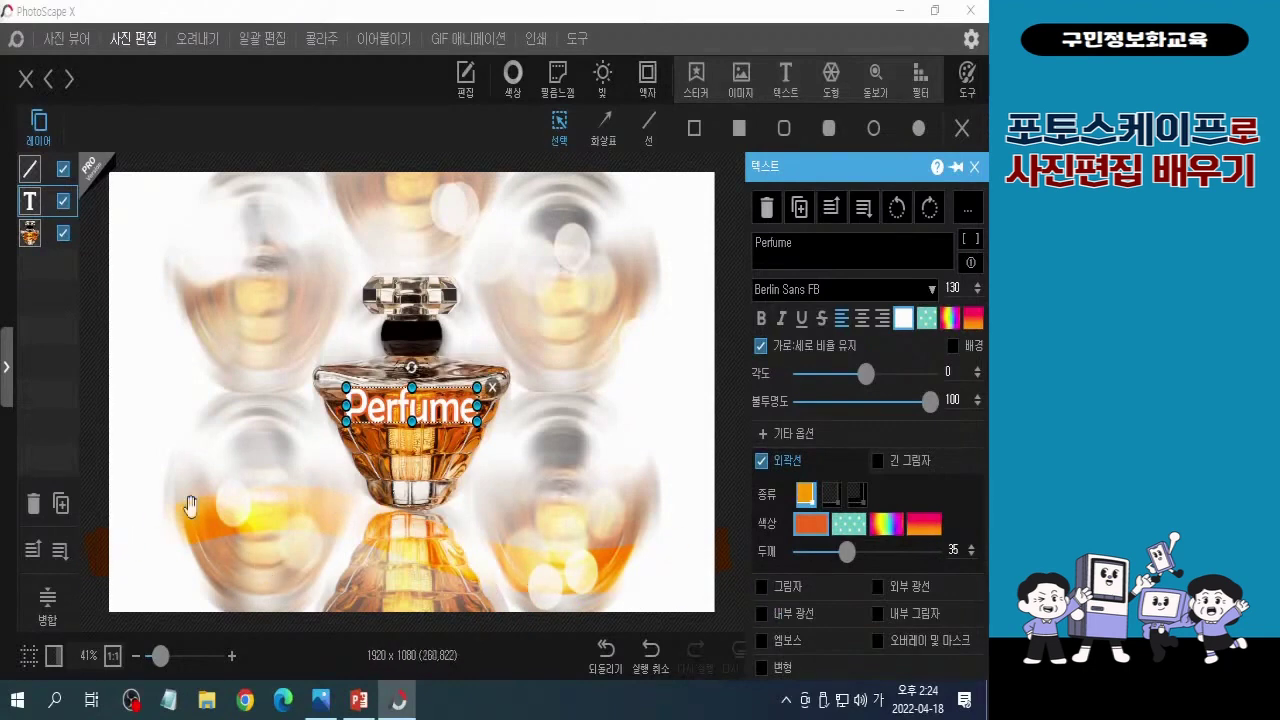
# Step: Move the Perfume text from the bottle to the lower-right corner of the canvas and deselect it
pyautogui.click(440, 440)
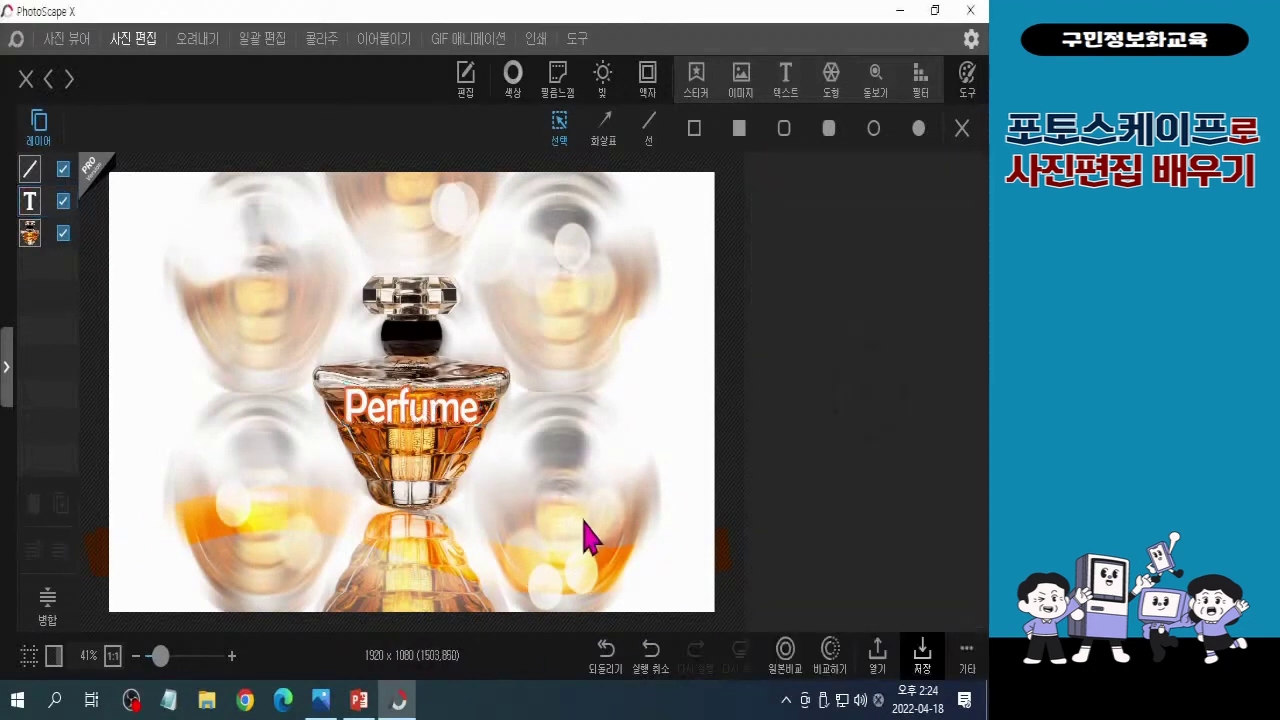
pyautogui.moveTo(461, 421); pyautogui.dragTo(675, 581)
pyautogui.click(689, 537)
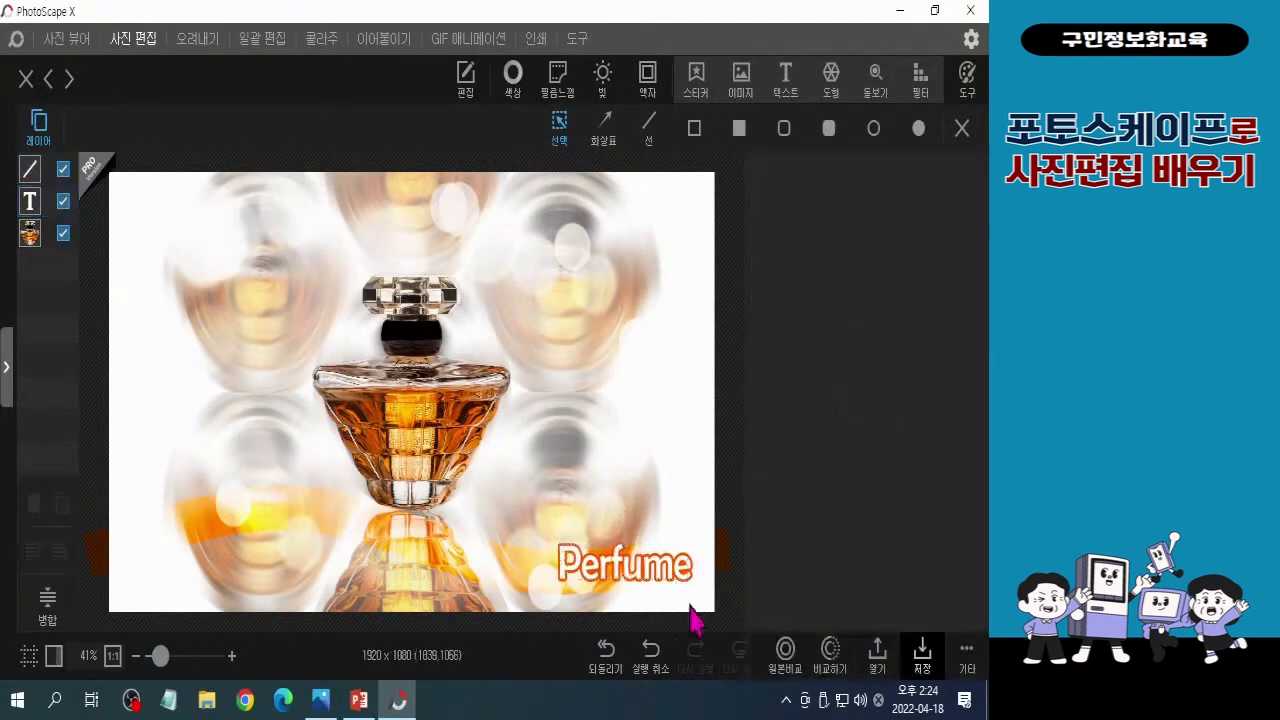
# Step: Nudge the Perfume text slightly left and down within the lower-right corner of the canvas
pyautogui.click(633, 566)
pyautogui.click(610, 573)
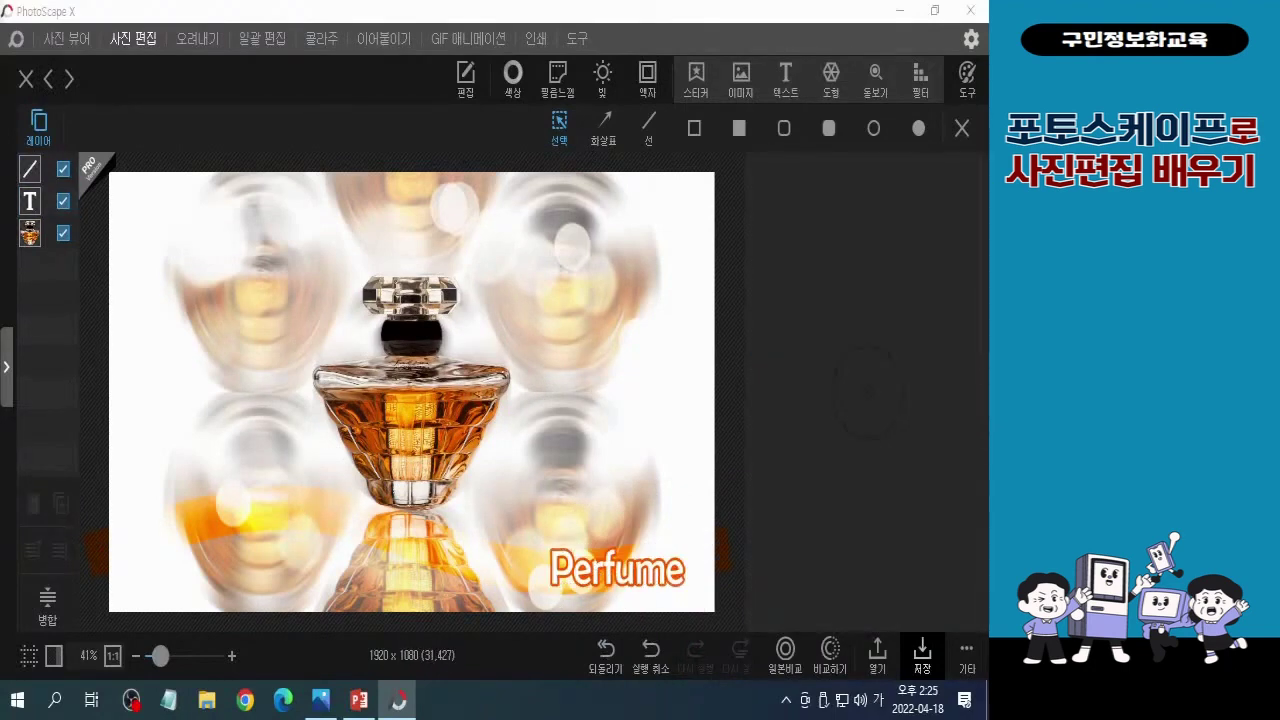
pyautogui.click(610, 573)
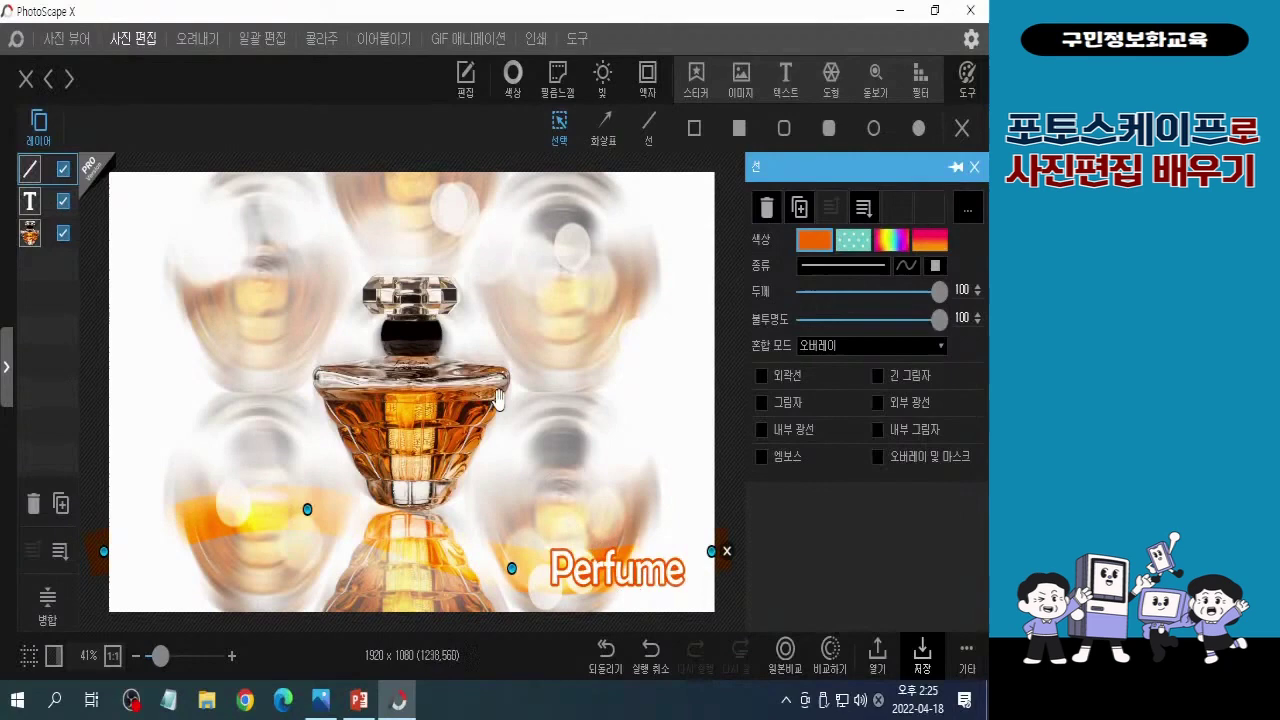
# Step: Start saving the image without enlarging the canvas to include the parts of objects outside the photo
pyautogui.click(922, 678)
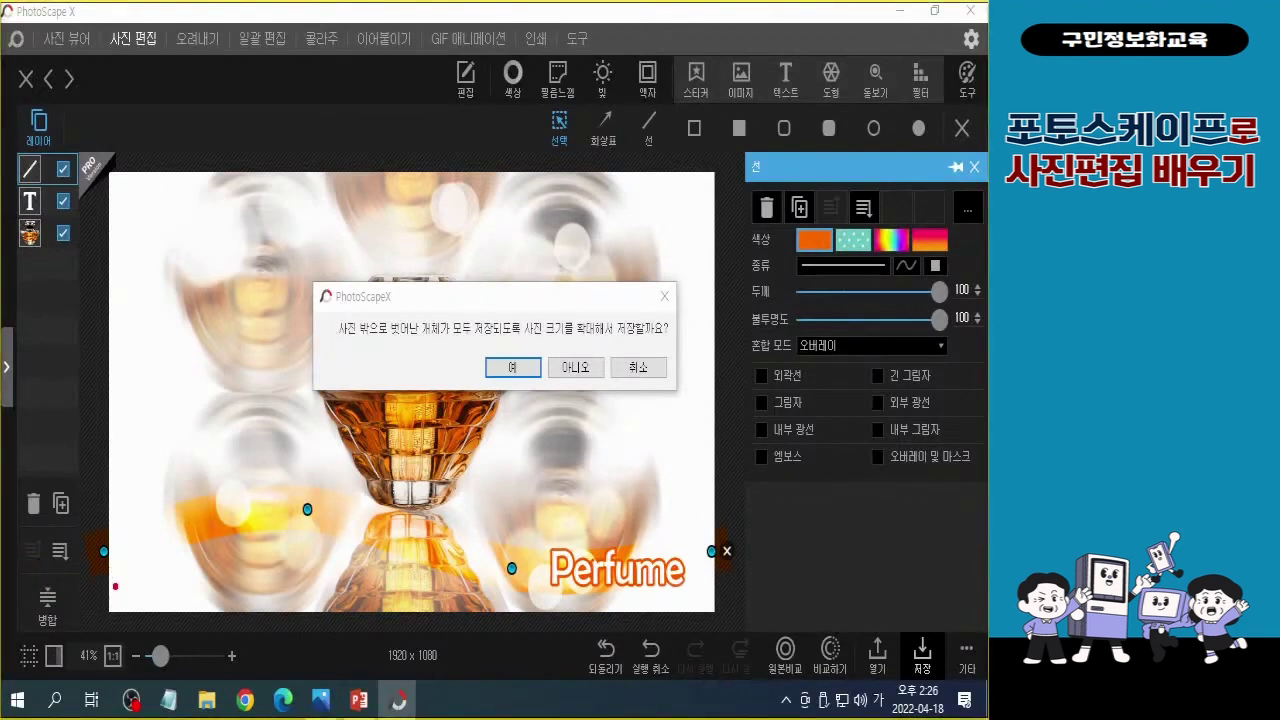
pyautogui.moveTo(82, 564)
pyautogui.mouseDown()
pyautogui.moveTo(78, 525)
pyautogui.moveTo(93, 492)
pyautogui.moveTo(124, 545)
pyautogui.mouseUp()
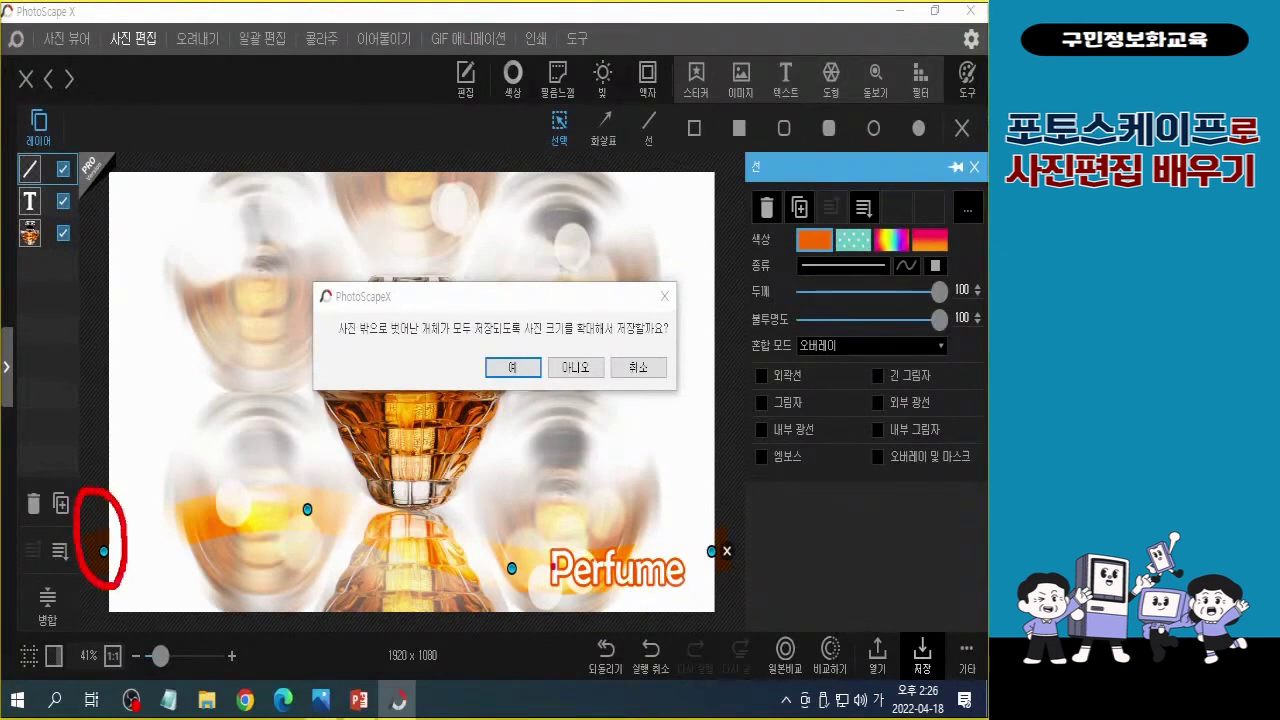
pyautogui.moveTo(731, 591)
pyautogui.mouseDown()
pyautogui.moveTo(714, 503)
pyautogui.moveTo(743, 552)
pyautogui.moveTo(734, 592)
pyautogui.mouseUp()
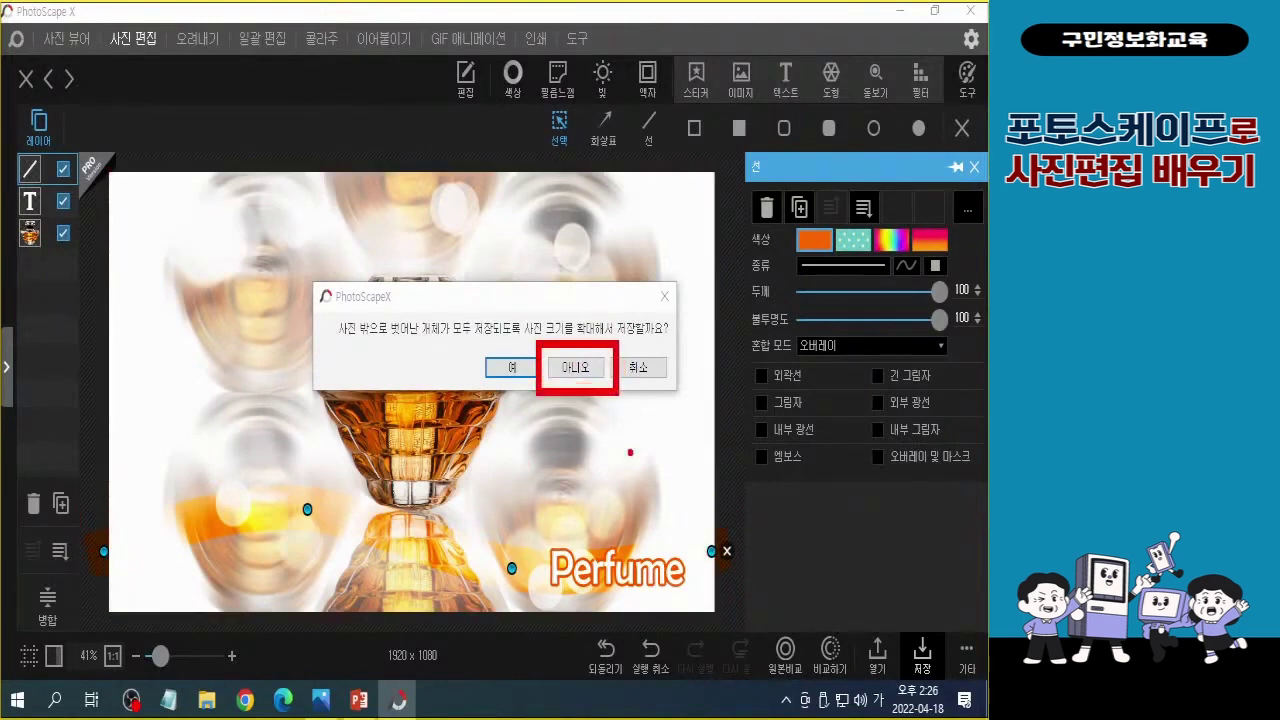
pyautogui.click(576, 367)
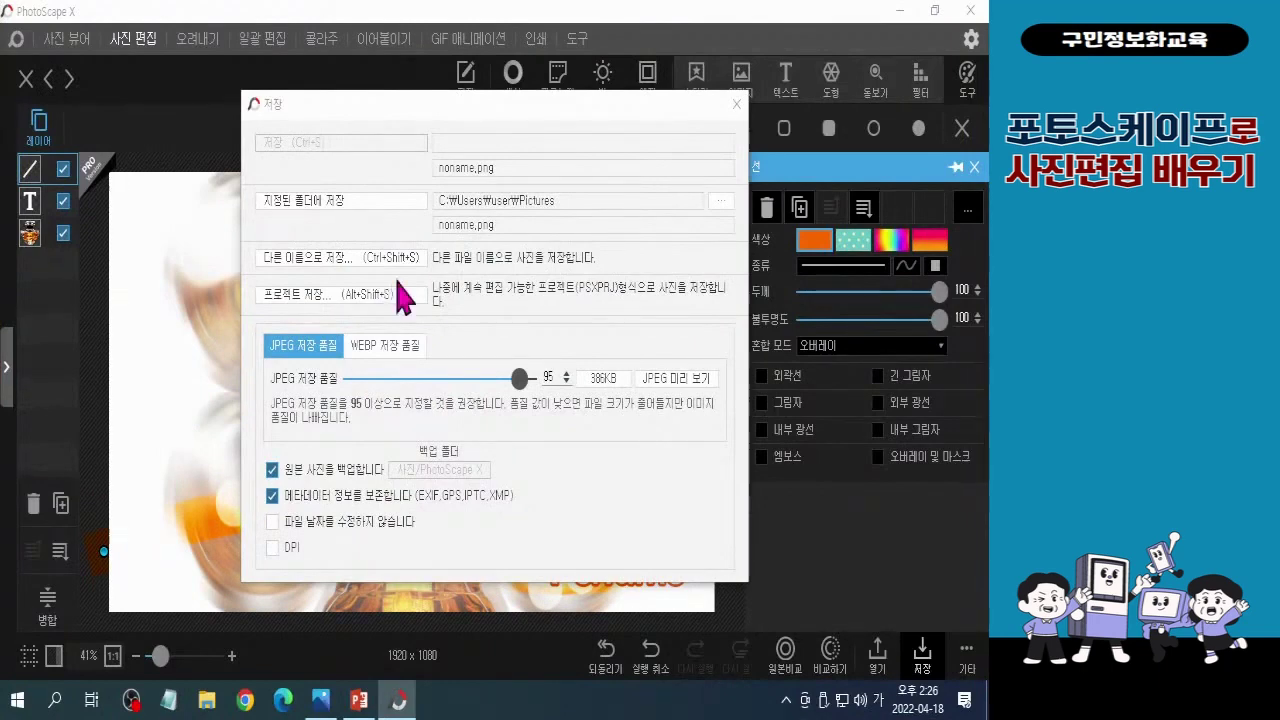
# Step: Choose to save under a different name and open the 포토스케이프-예제파일 folder on the desktop as the destination
pyautogui.click(358, 262)
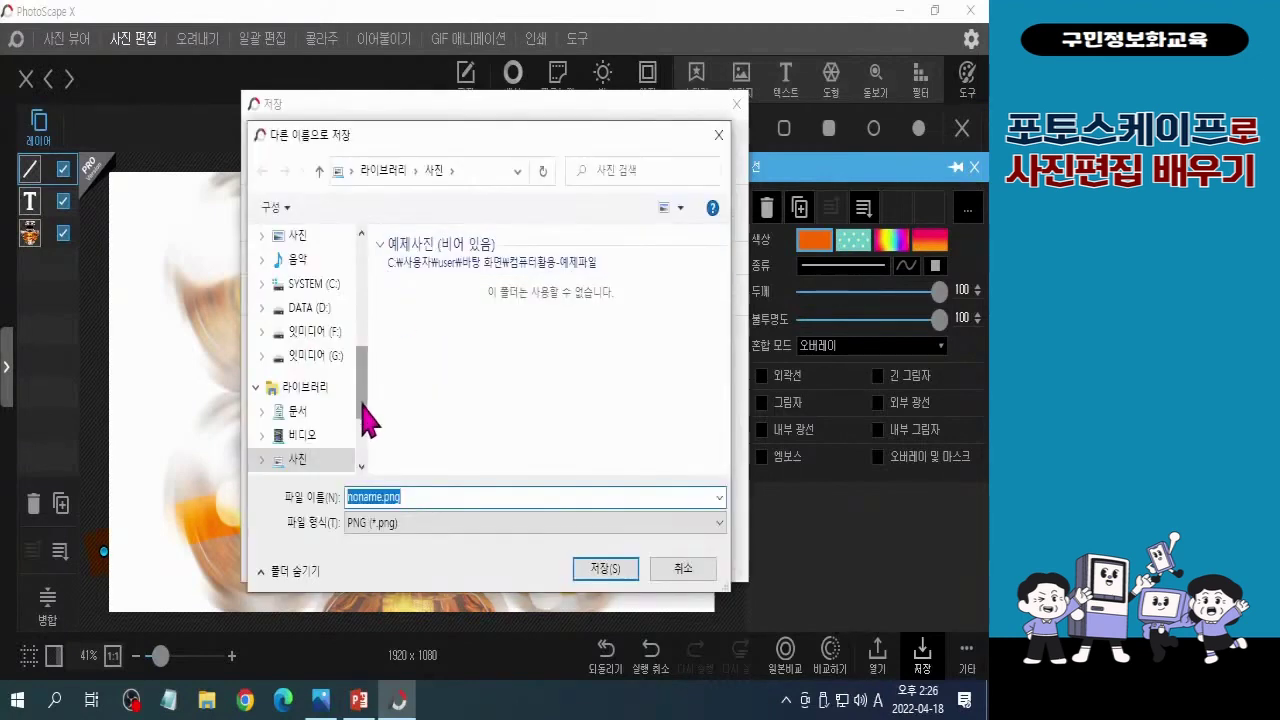
pyautogui.moveTo(360, 389); pyautogui.dragTo(370, 284)
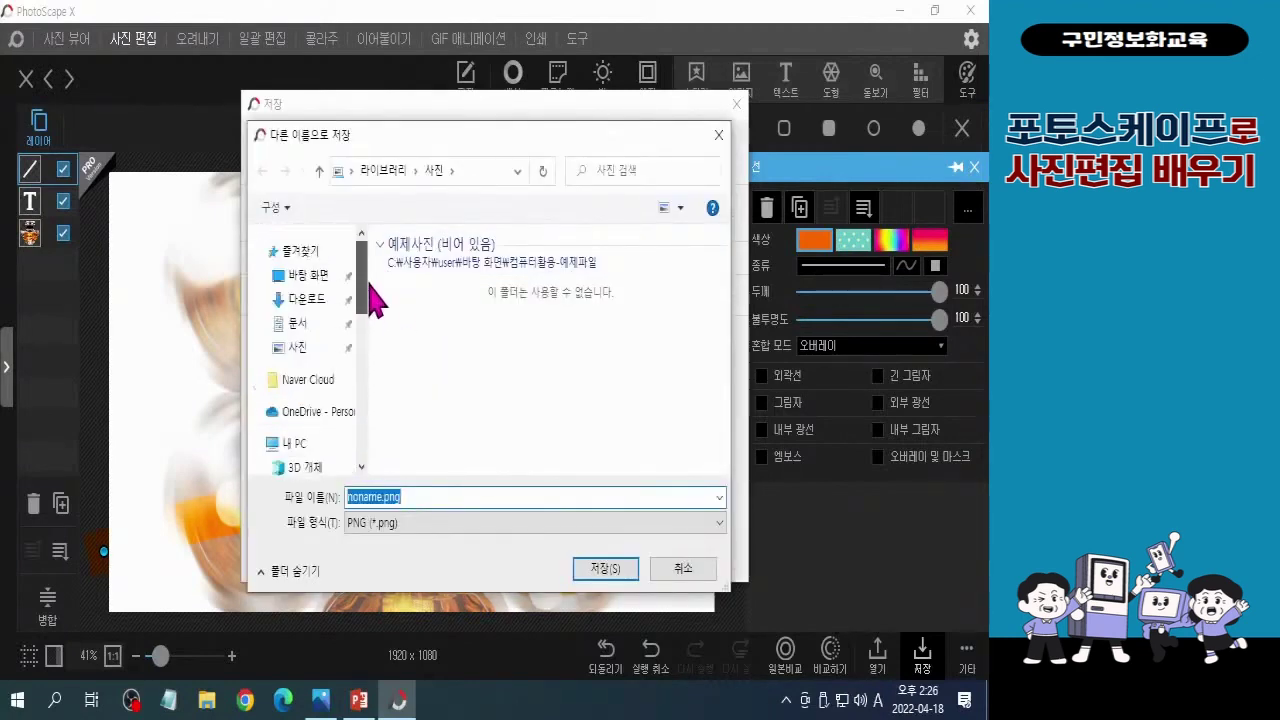
pyautogui.click(313, 299)
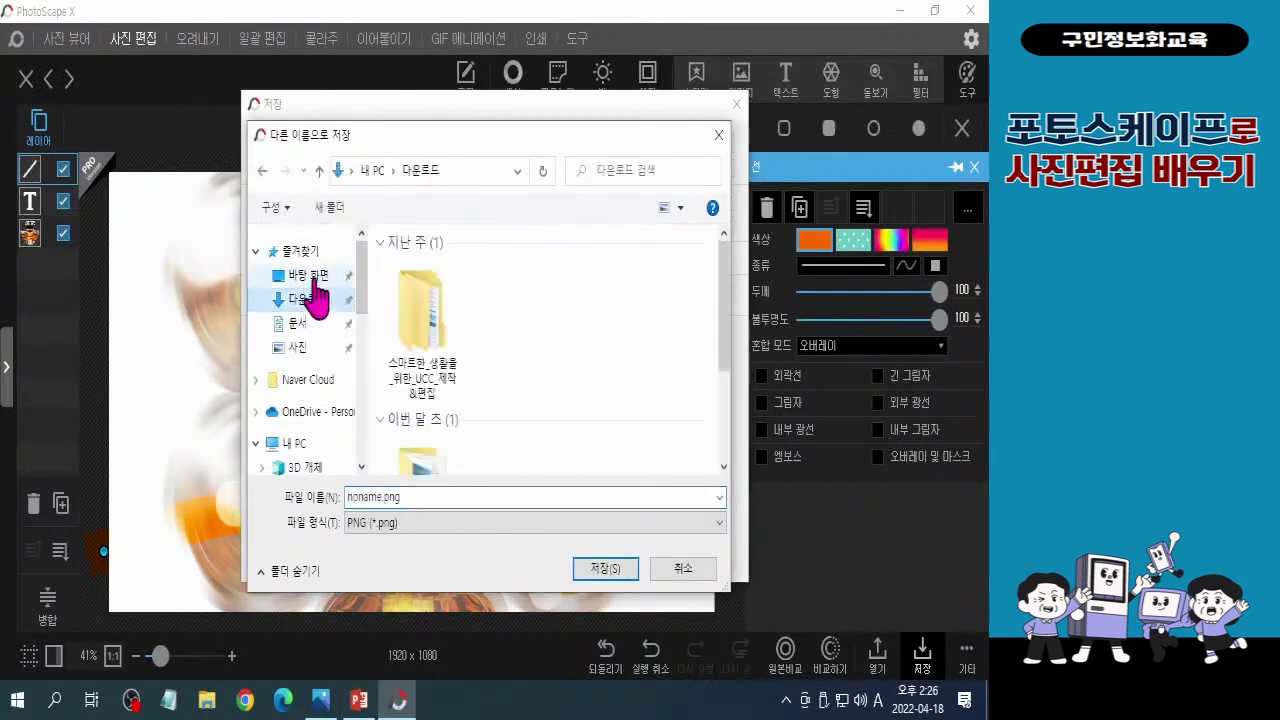
pyautogui.click(310, 277)
pyautogui.click(418, 430)
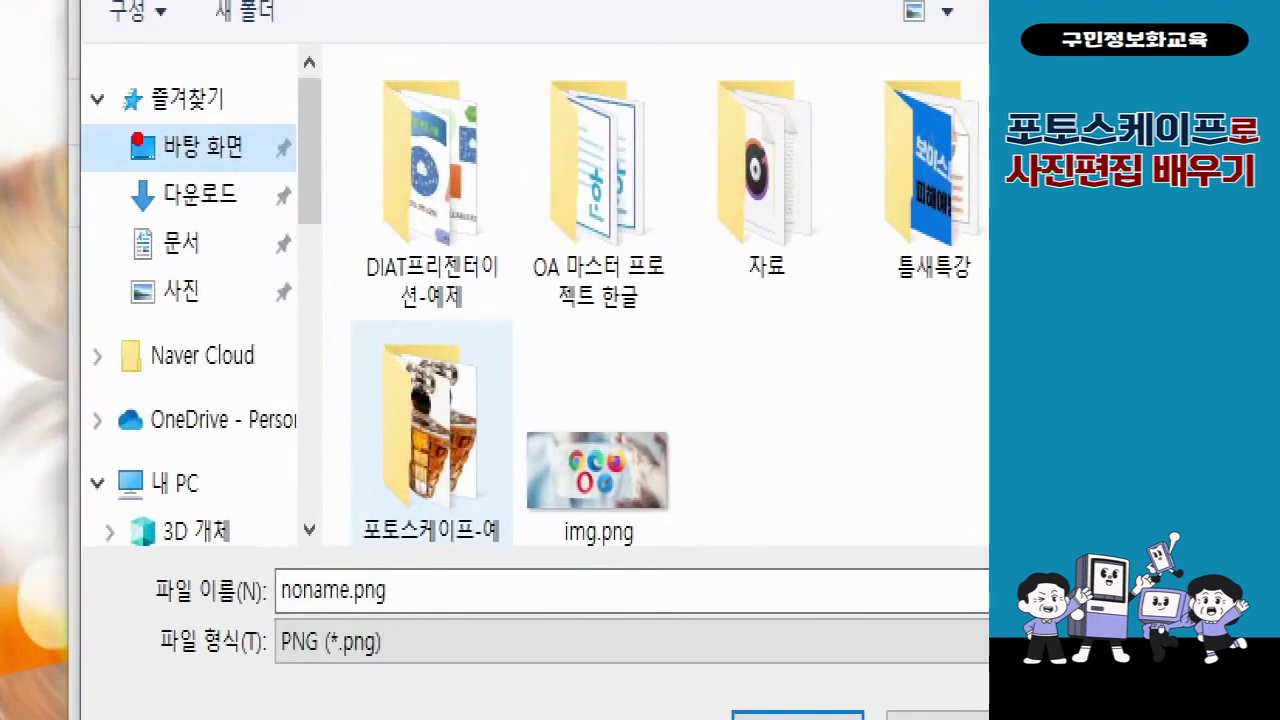
pyautogui.doubleClick(418, 430)
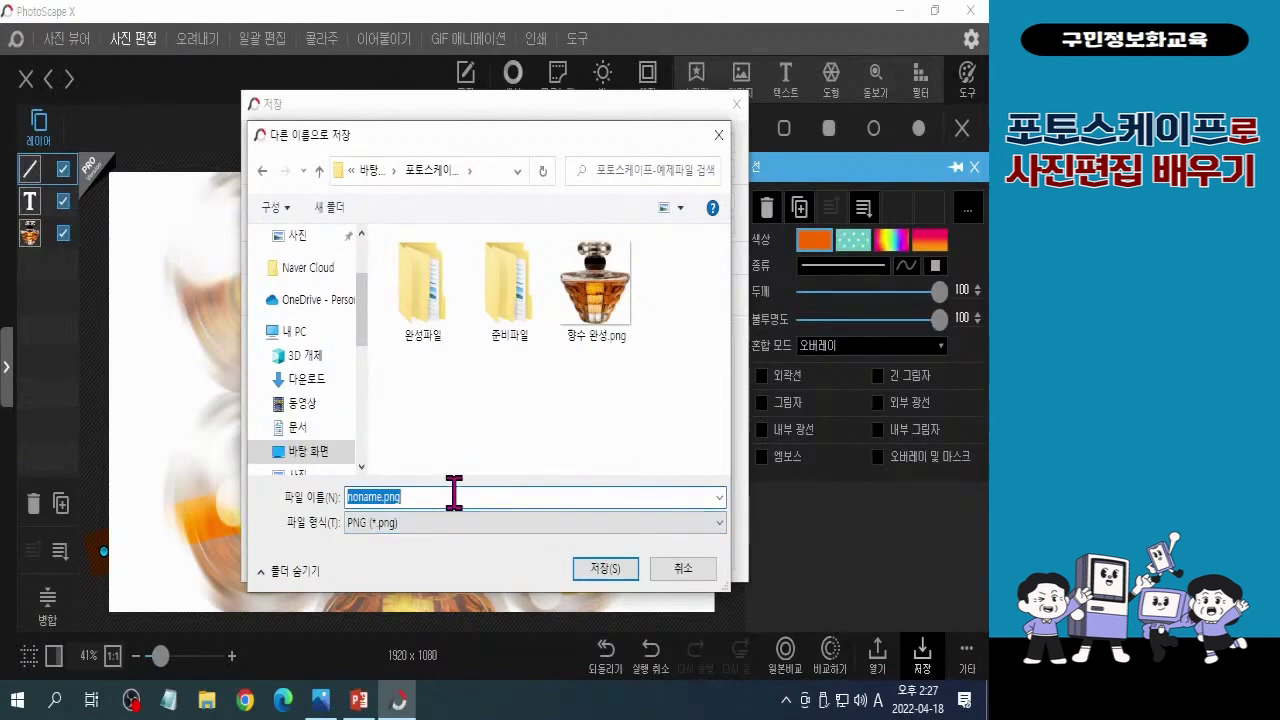
# Step: Name the image file 향수 포스터 and save it in PNG format
pyautogui.write('gi')
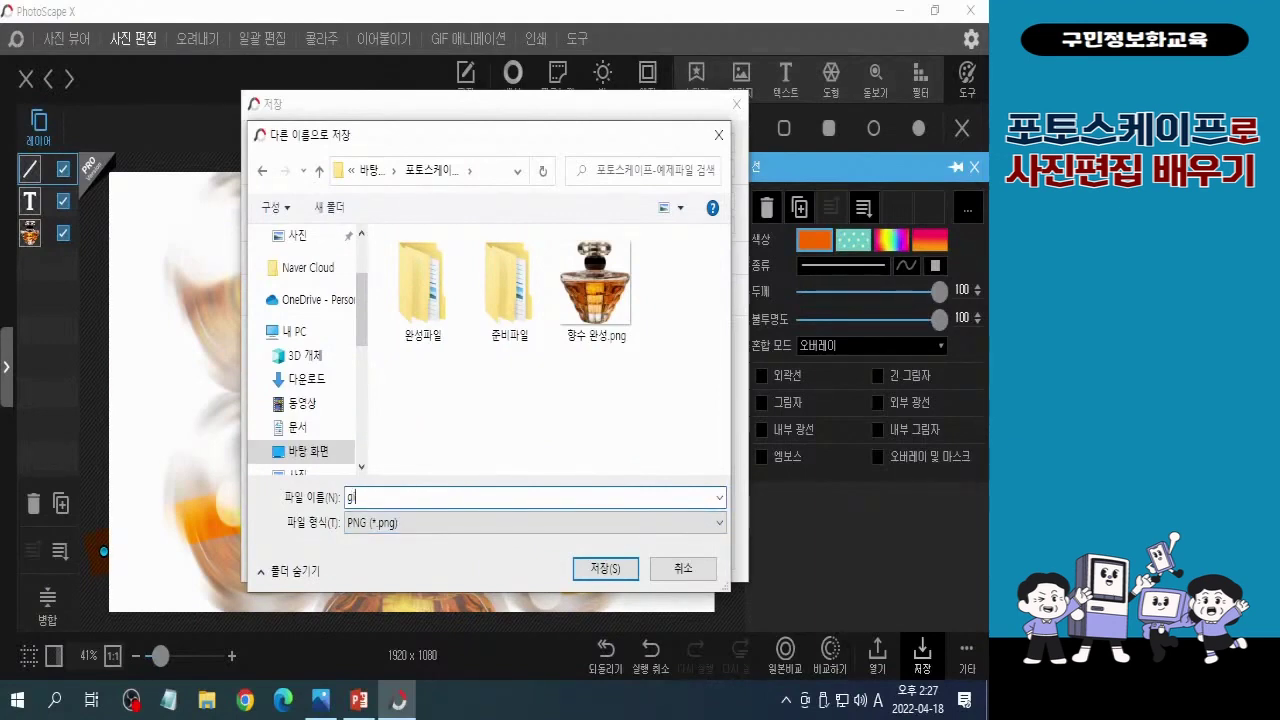
pyautogui.write('d수')
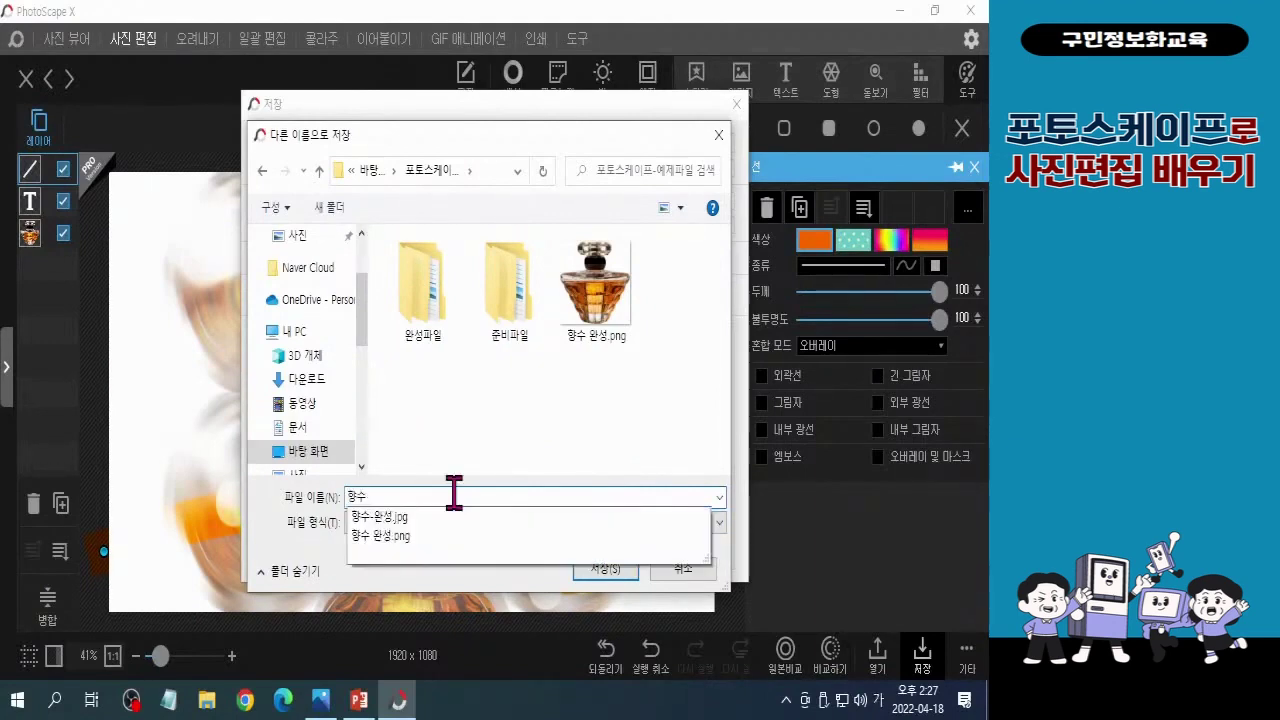
pyautogui.write(' 포스터')
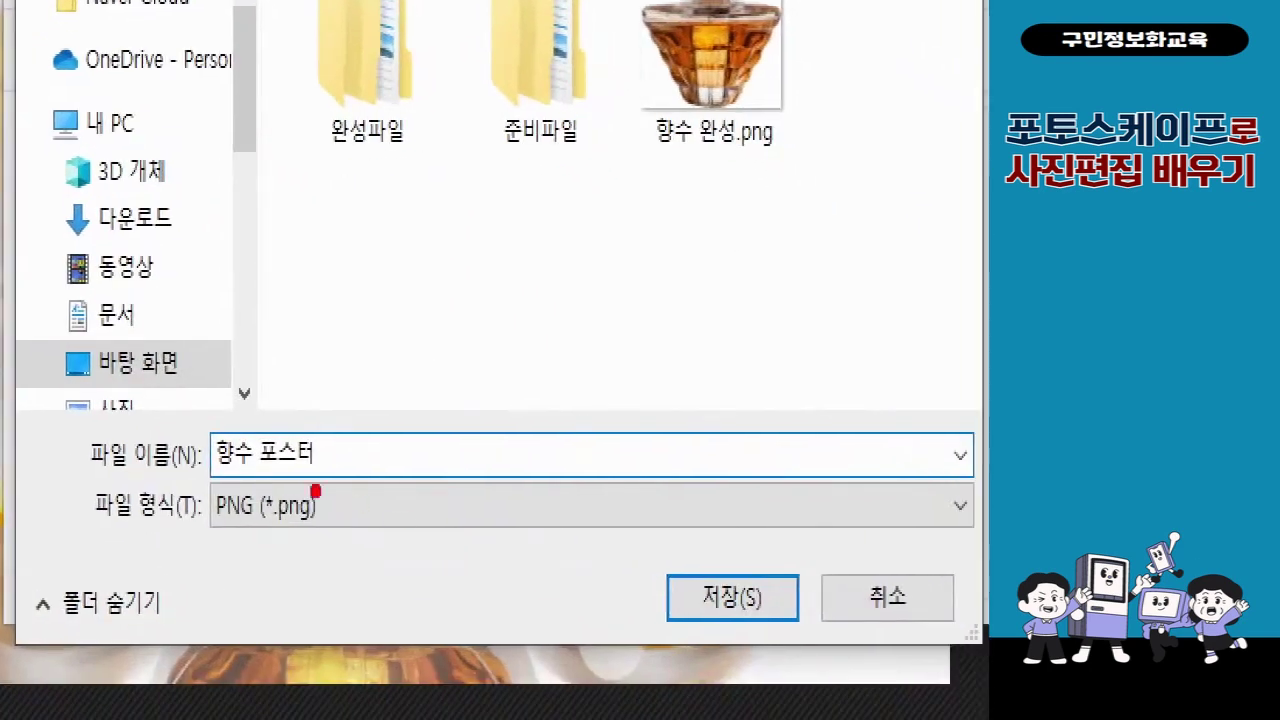
pyautogui.moveTo(182, 423); pyautogui.dragTo(362, 502)
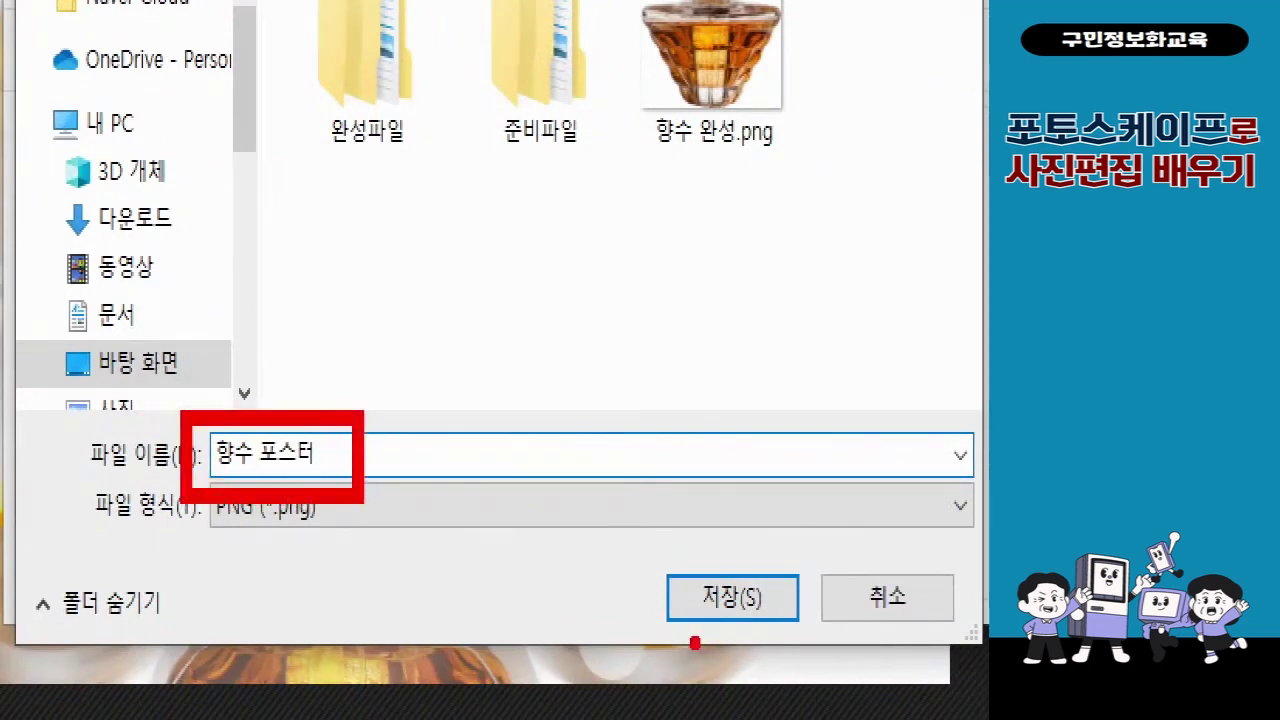
pyautogui.moveTo(651, 551); pyautogui.dragTo(826, 654)
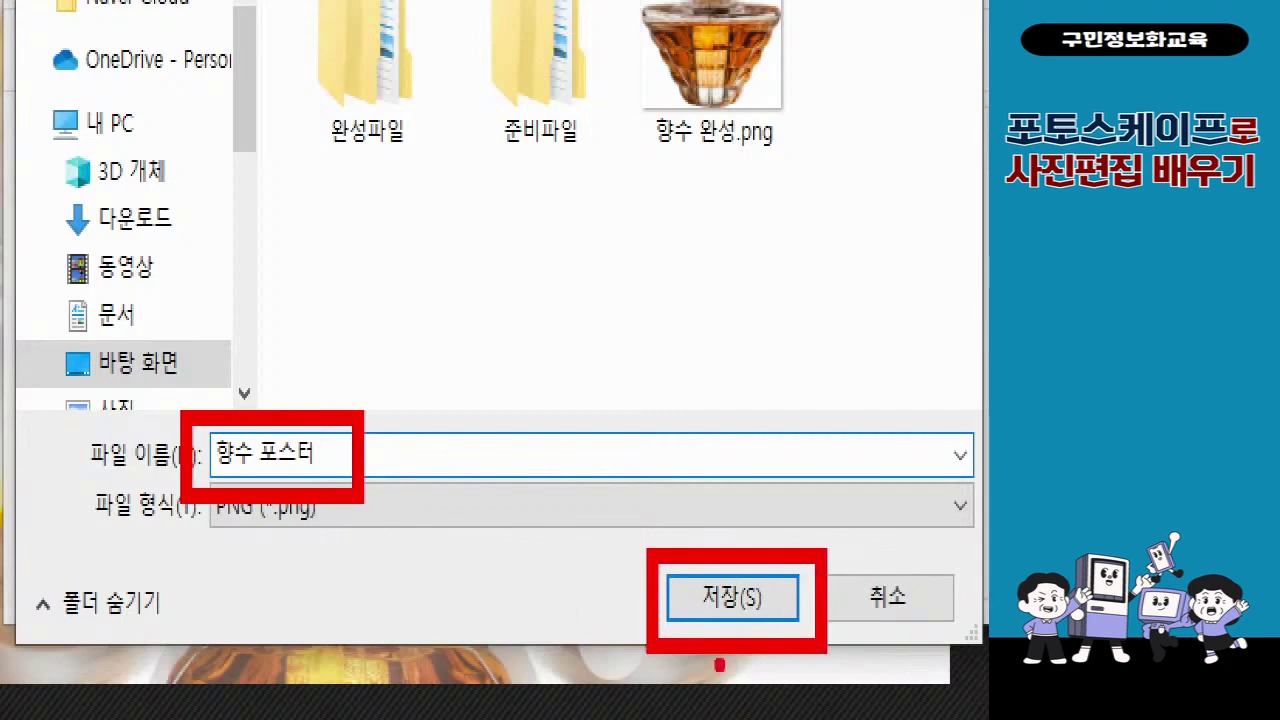
pyautogui.click(733, 600)
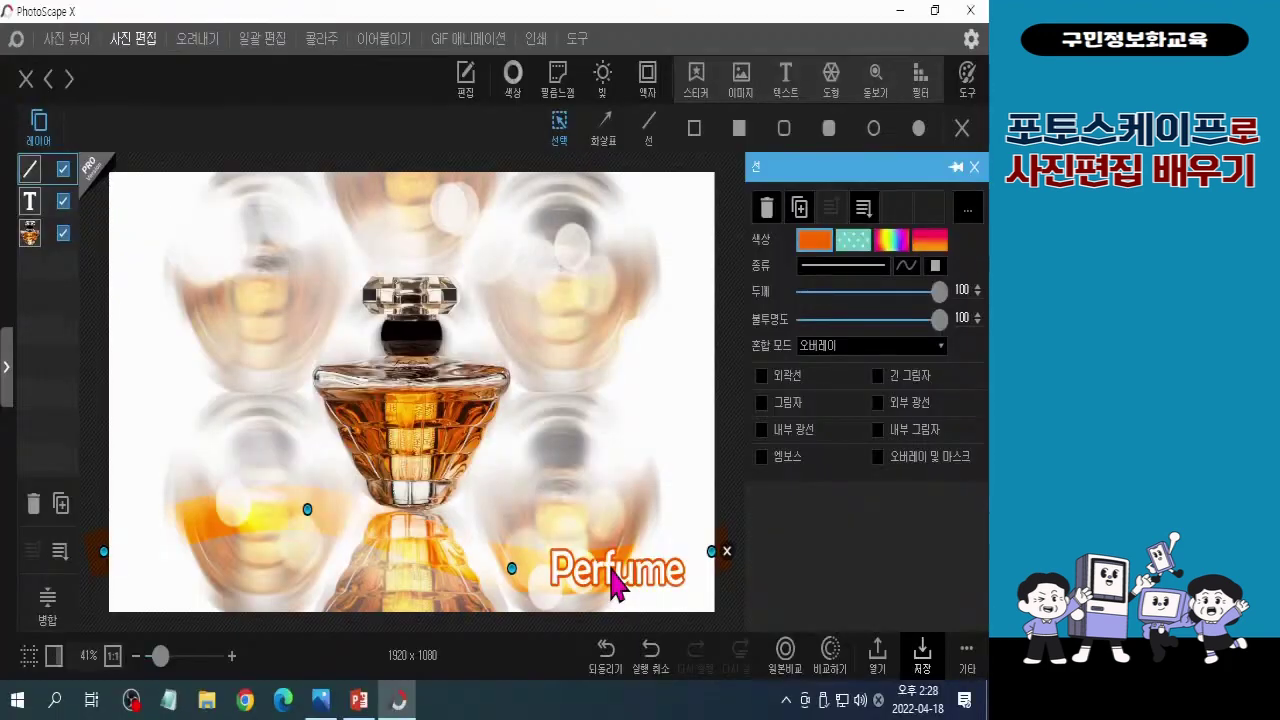
# Step: Start saving the work as an editable project, again without enlarging the canvas for objects outside the photo
pyautogui.click(922, 660)
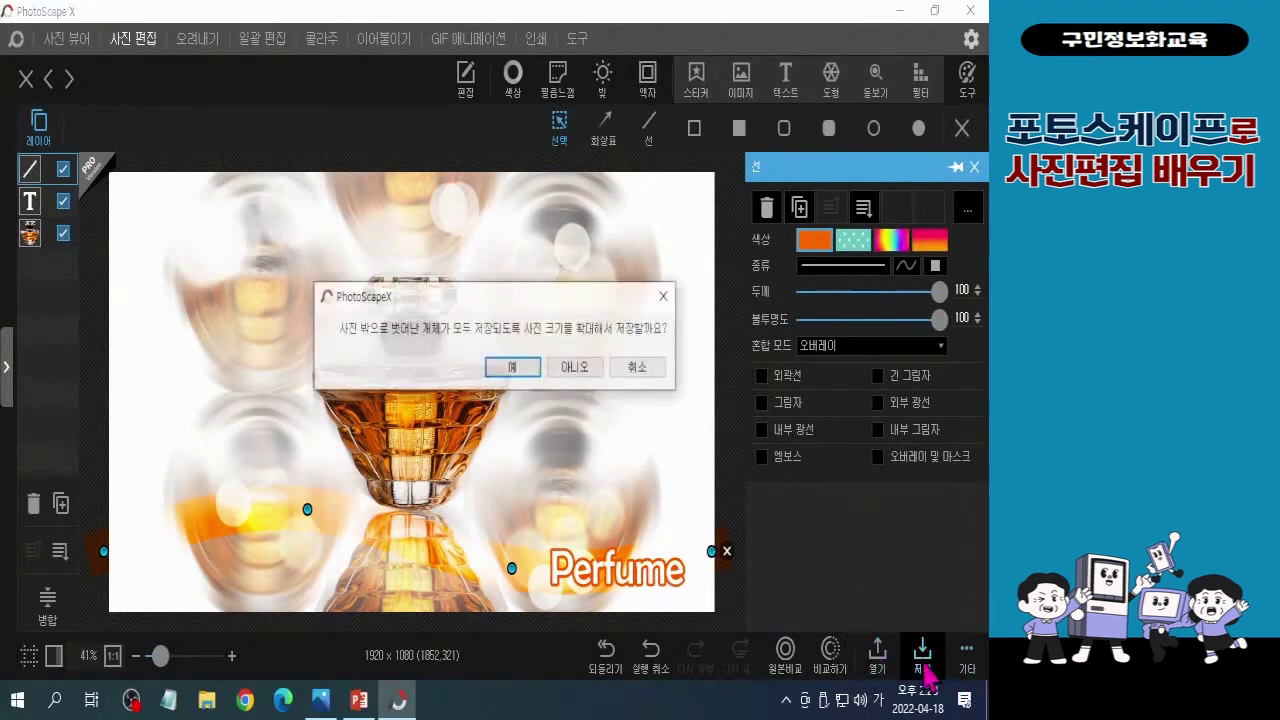
pyautogui.click(582, 370)
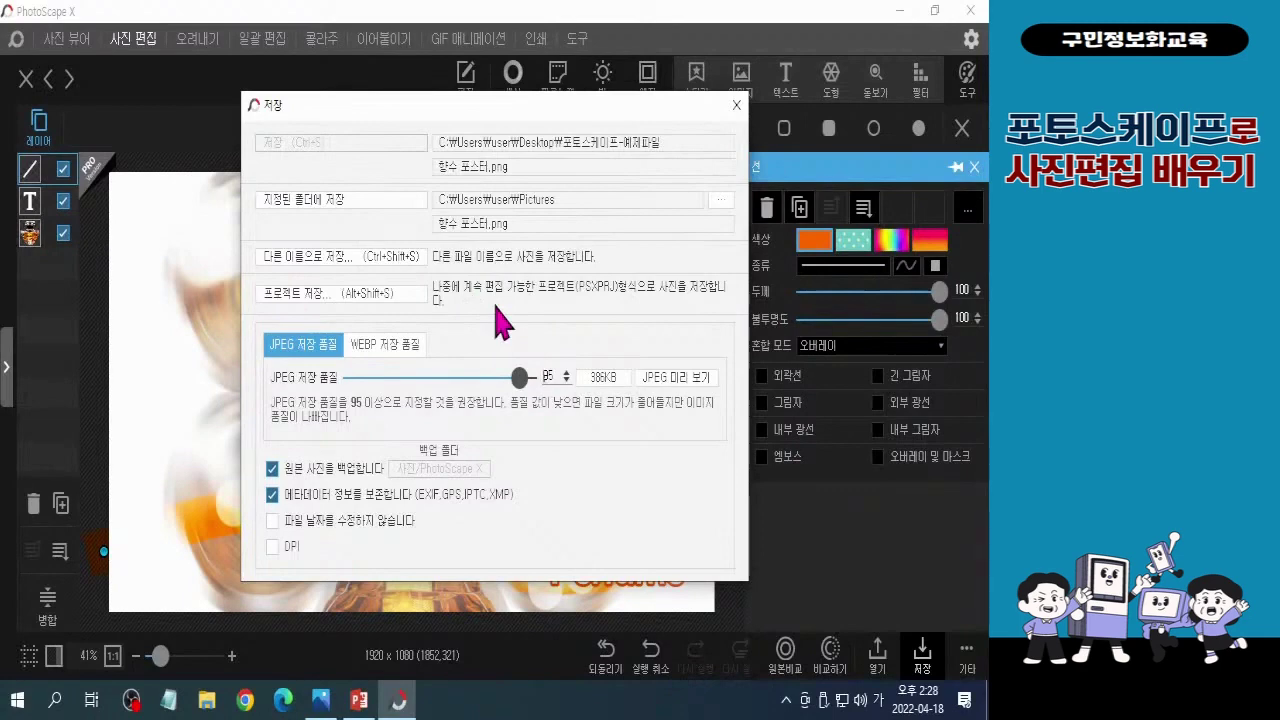
pyautogui.click(328, 297)
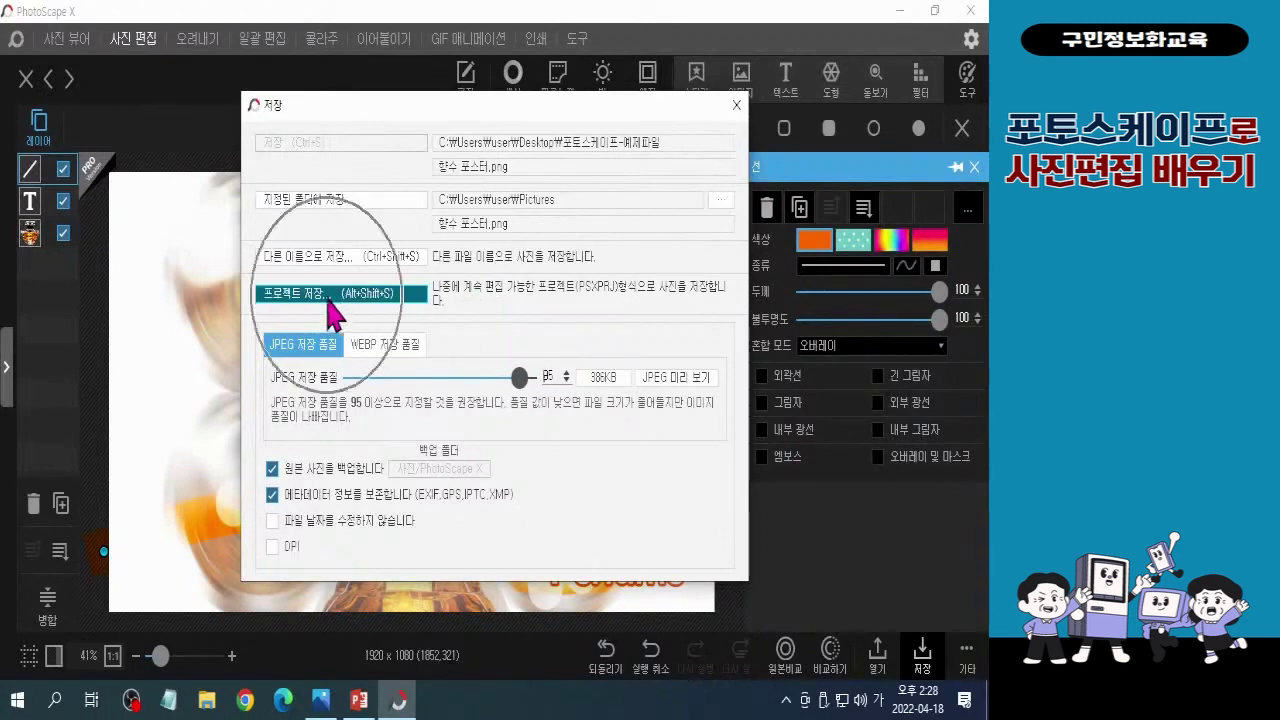
pyautogui.click(328, 297)
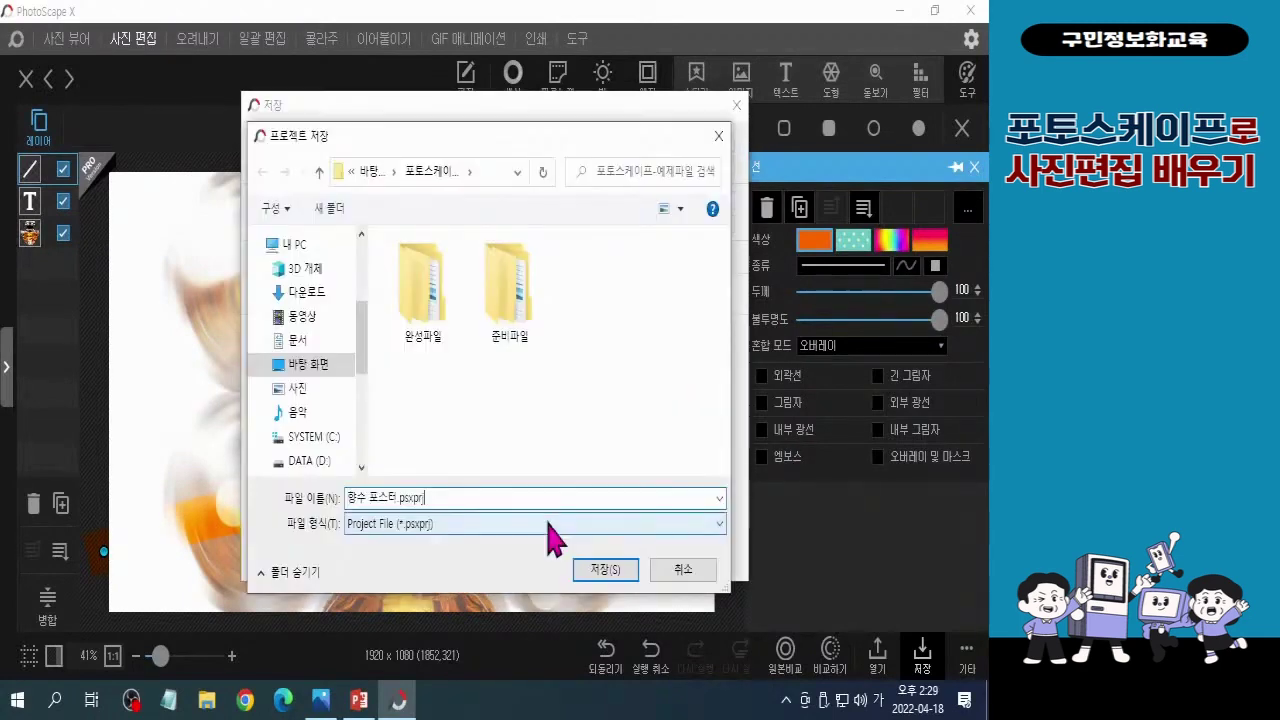
# Step: Remove the extension from the project name so it reads 향수 포스터, and save it as a Project File (*.psxprj)
pyautogui.press('BackSpace')
pyautogui.press('BackSpace')
pyautogui.press('BackSpace')
pyautogui.press('BackSpace')
pyautogui.press('BackSpace')
pyautogui.press('BackSpace')
pyautogui.press('BackSpace')
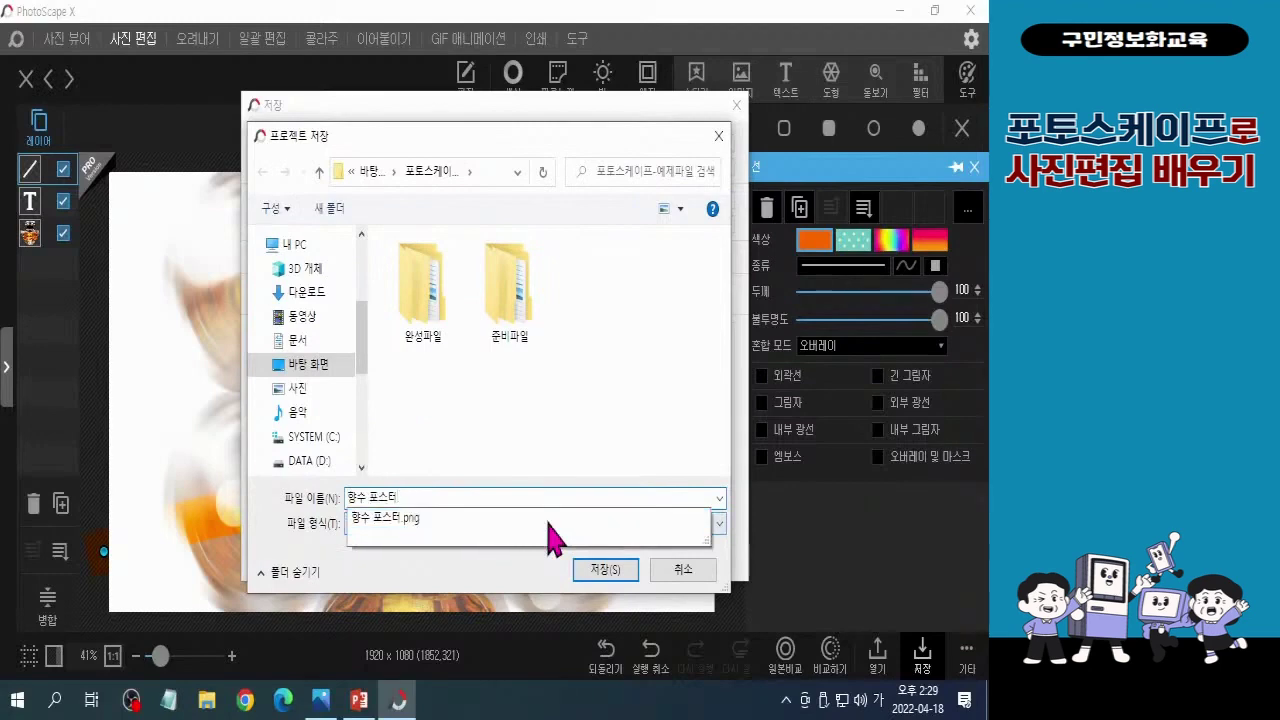
pyautogui.click(563, 443)
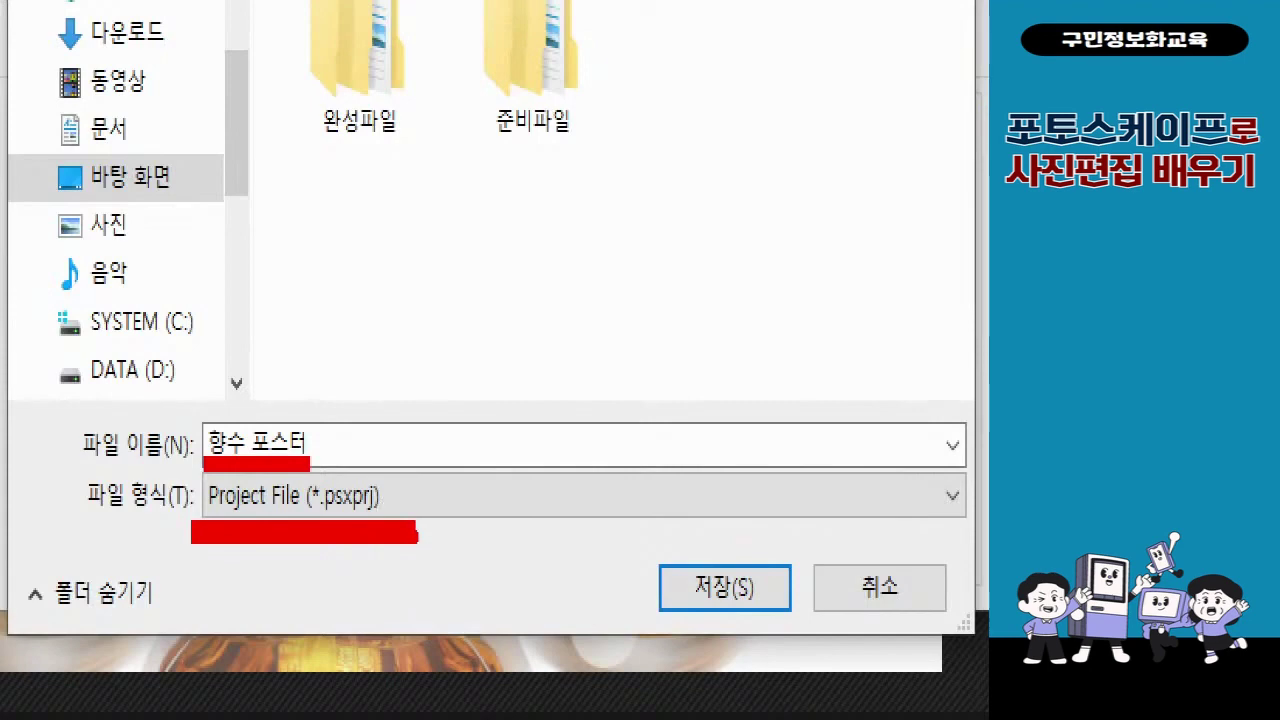
pyautogui.moveTo(636, 536)
pyautogui.mouseDown()
pyautogui.moveTo(710, 609)
pyautogui.moveTo(808, 638)
pyautogui.mouseUp()
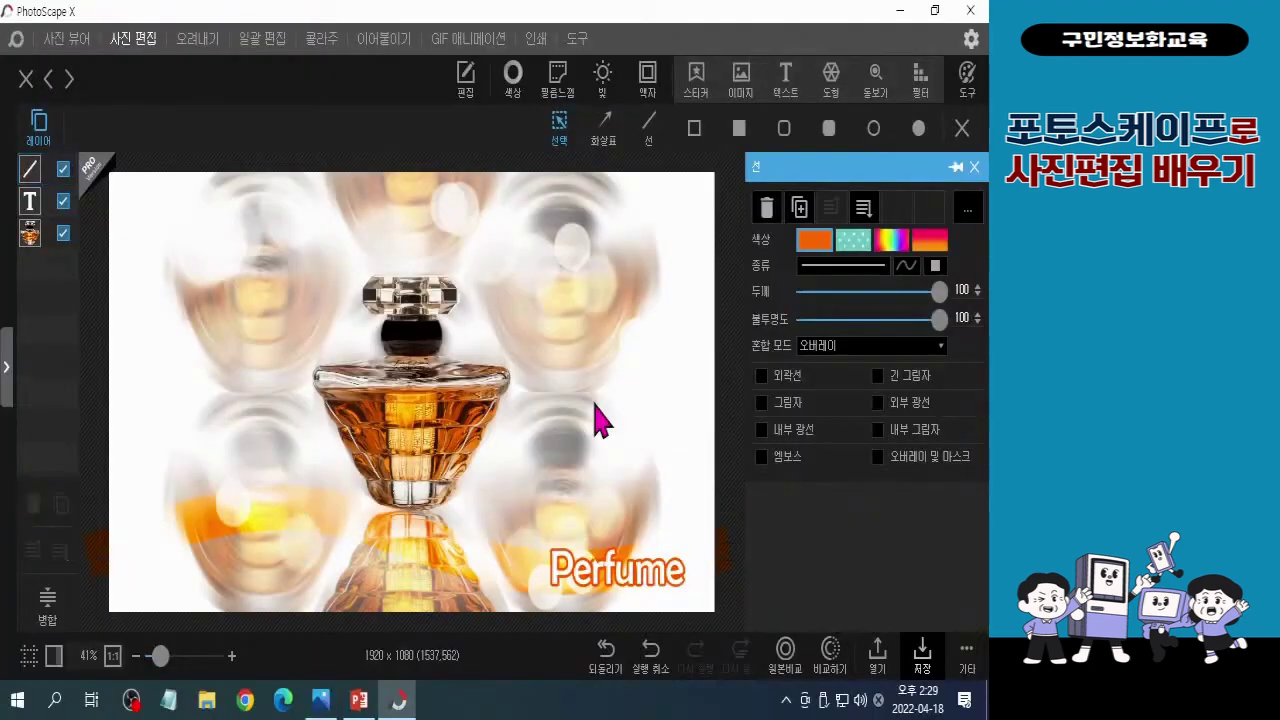
# Step: Deselect the wave line and close PhotoScape X
pyautogui.click(595, 404)
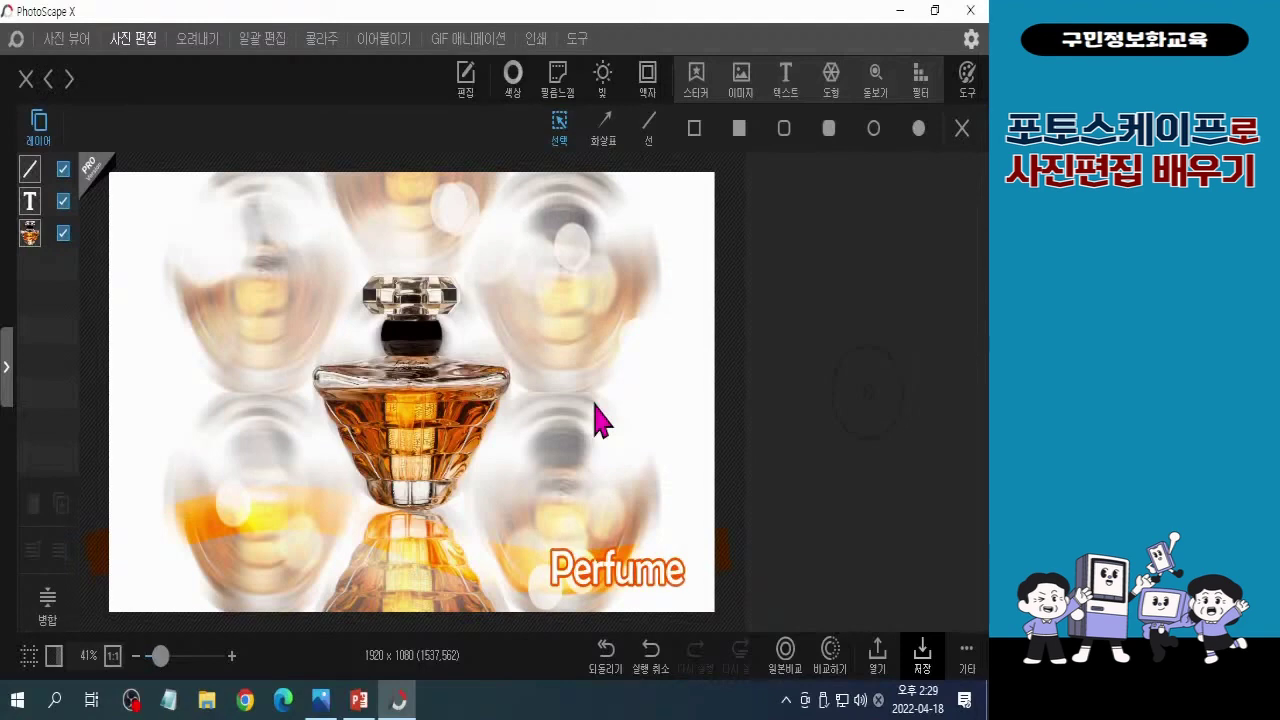
pyautogui.click(982, 20)
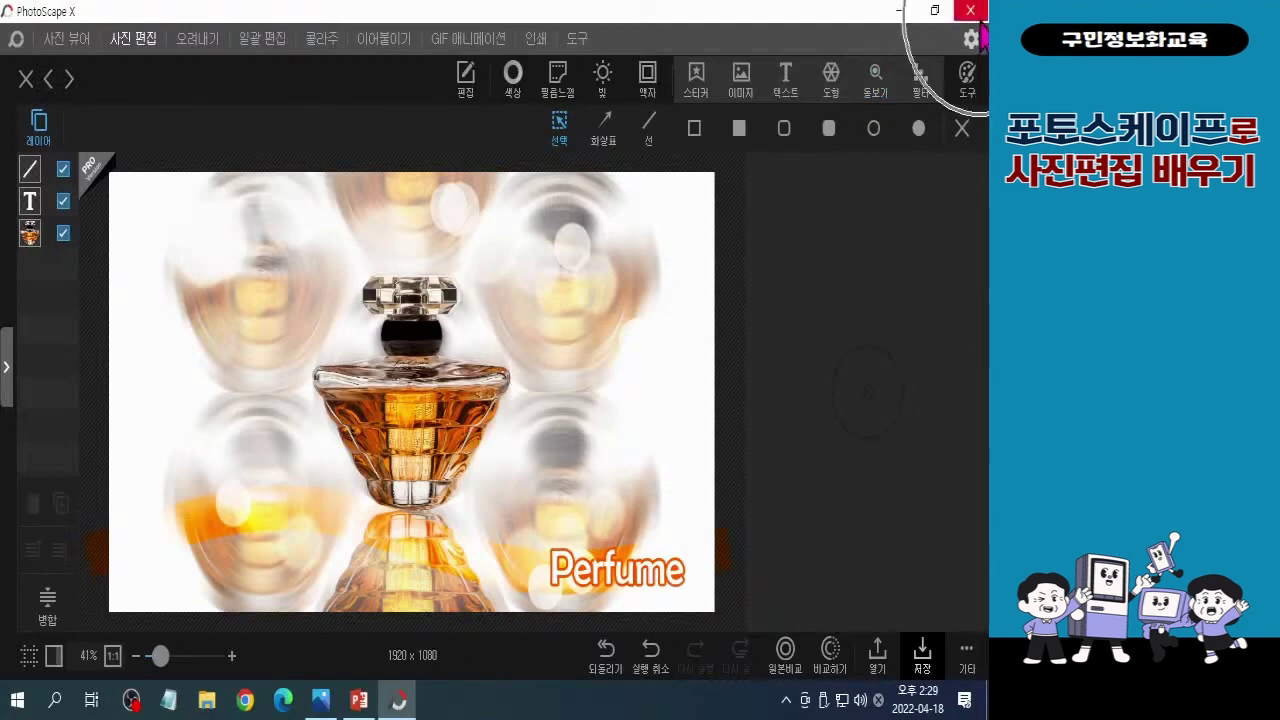